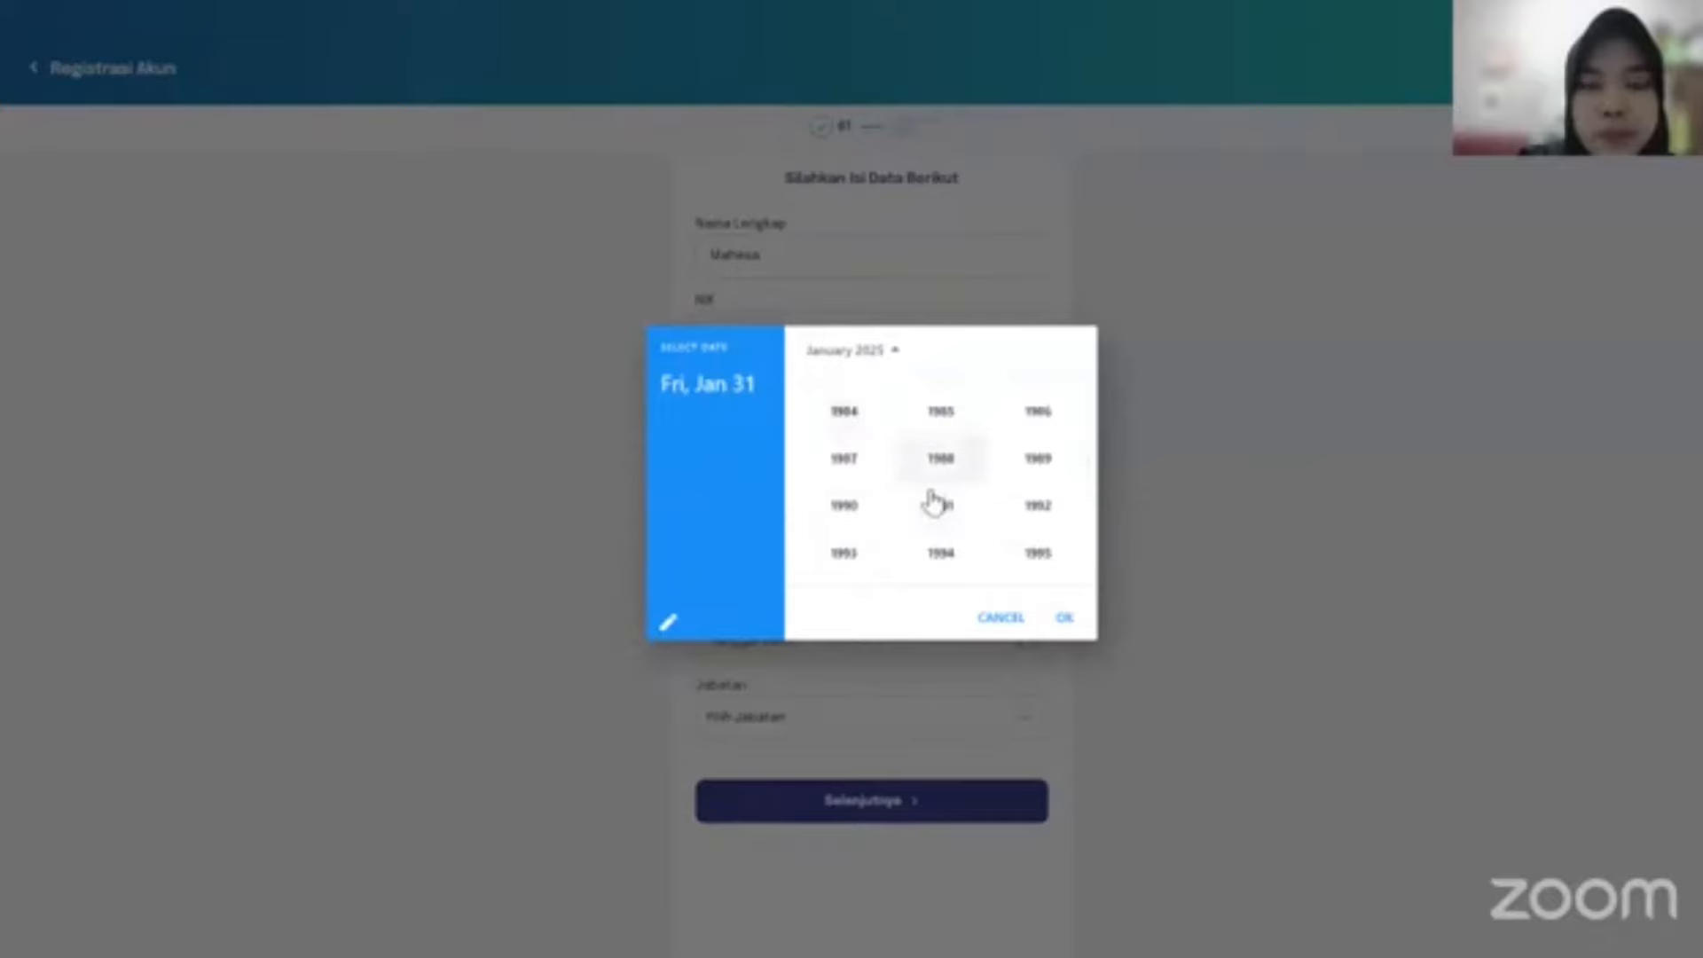
Pick 1988 as the birth year and confirm 28 January 1988 as the Tanggal Lahir.
{"action": "left_click", "coordinate": [941, 459]}
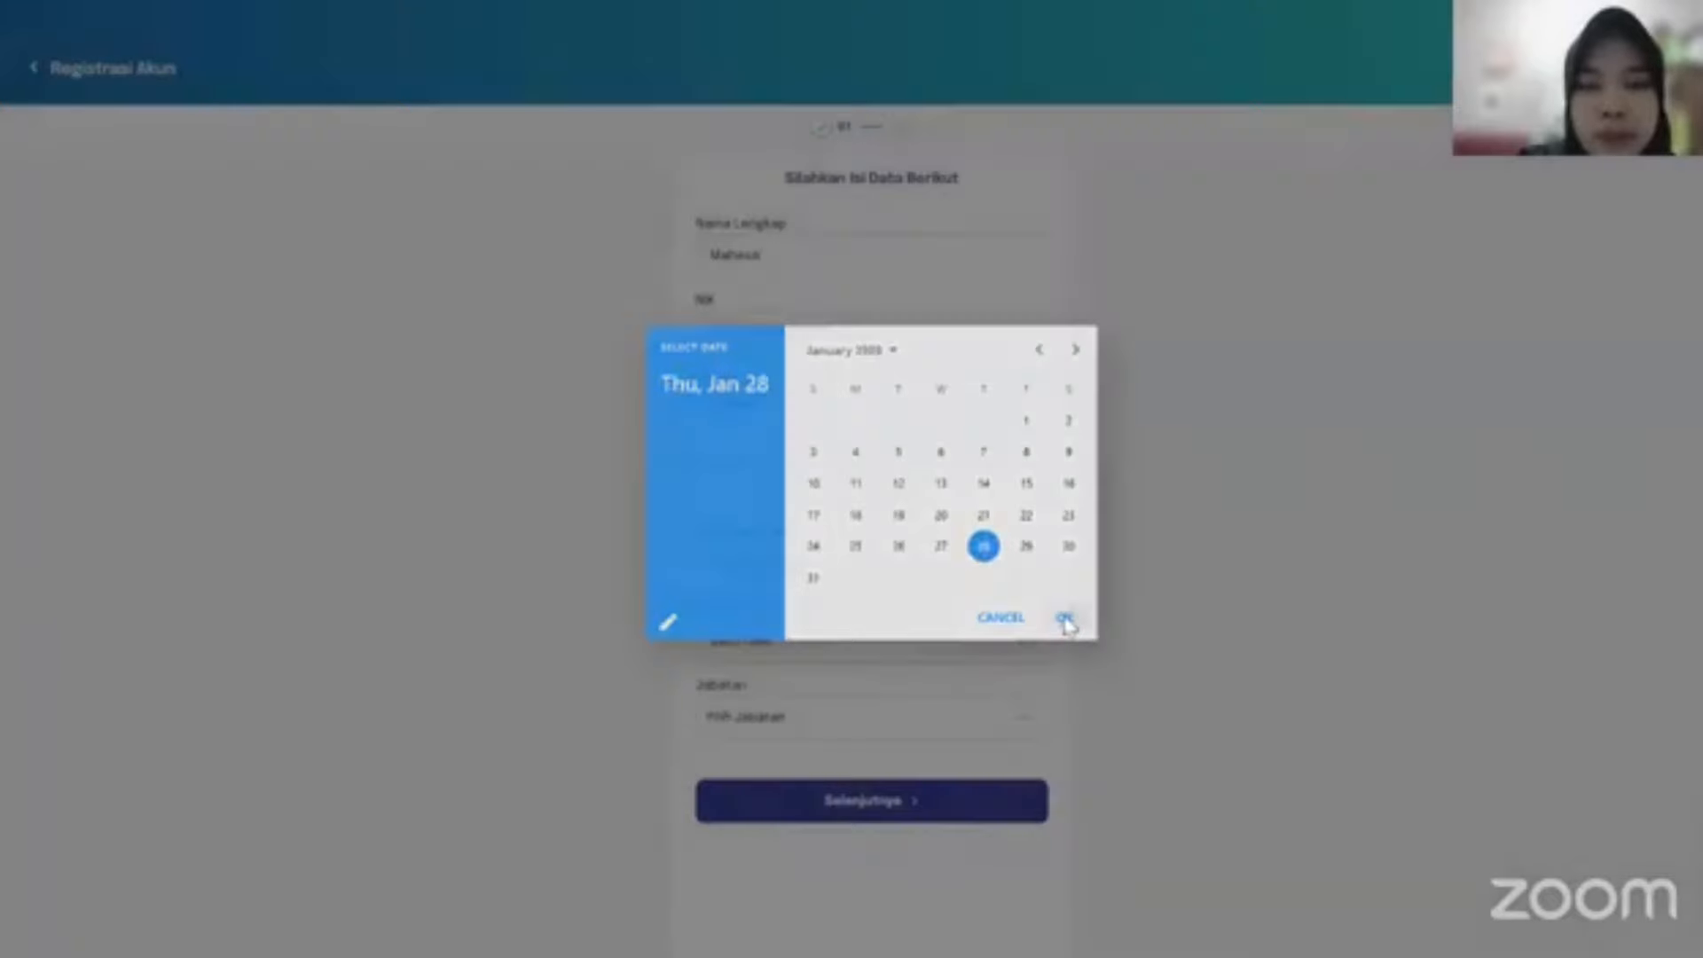
{"action": "left_click", "coordinate": [1066, 619]}
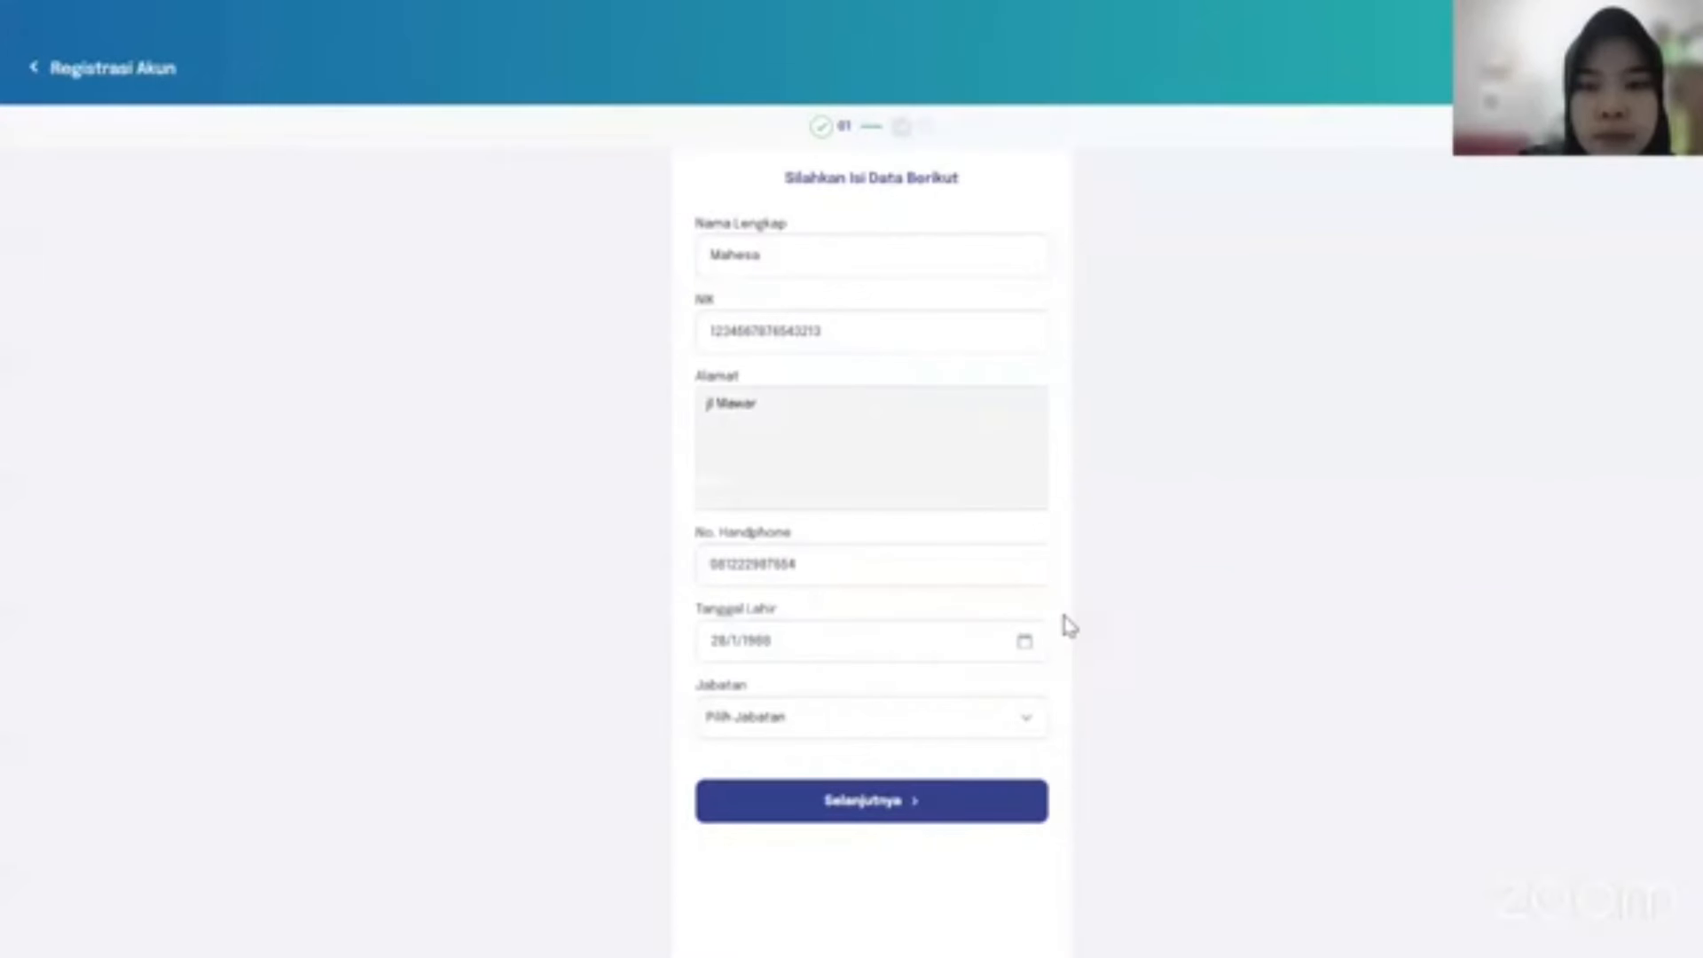
Set the position to Kepala Madrasah and the province to JAWA BARAT.
{"action": "left_click", "coordinate": [952, 727]}
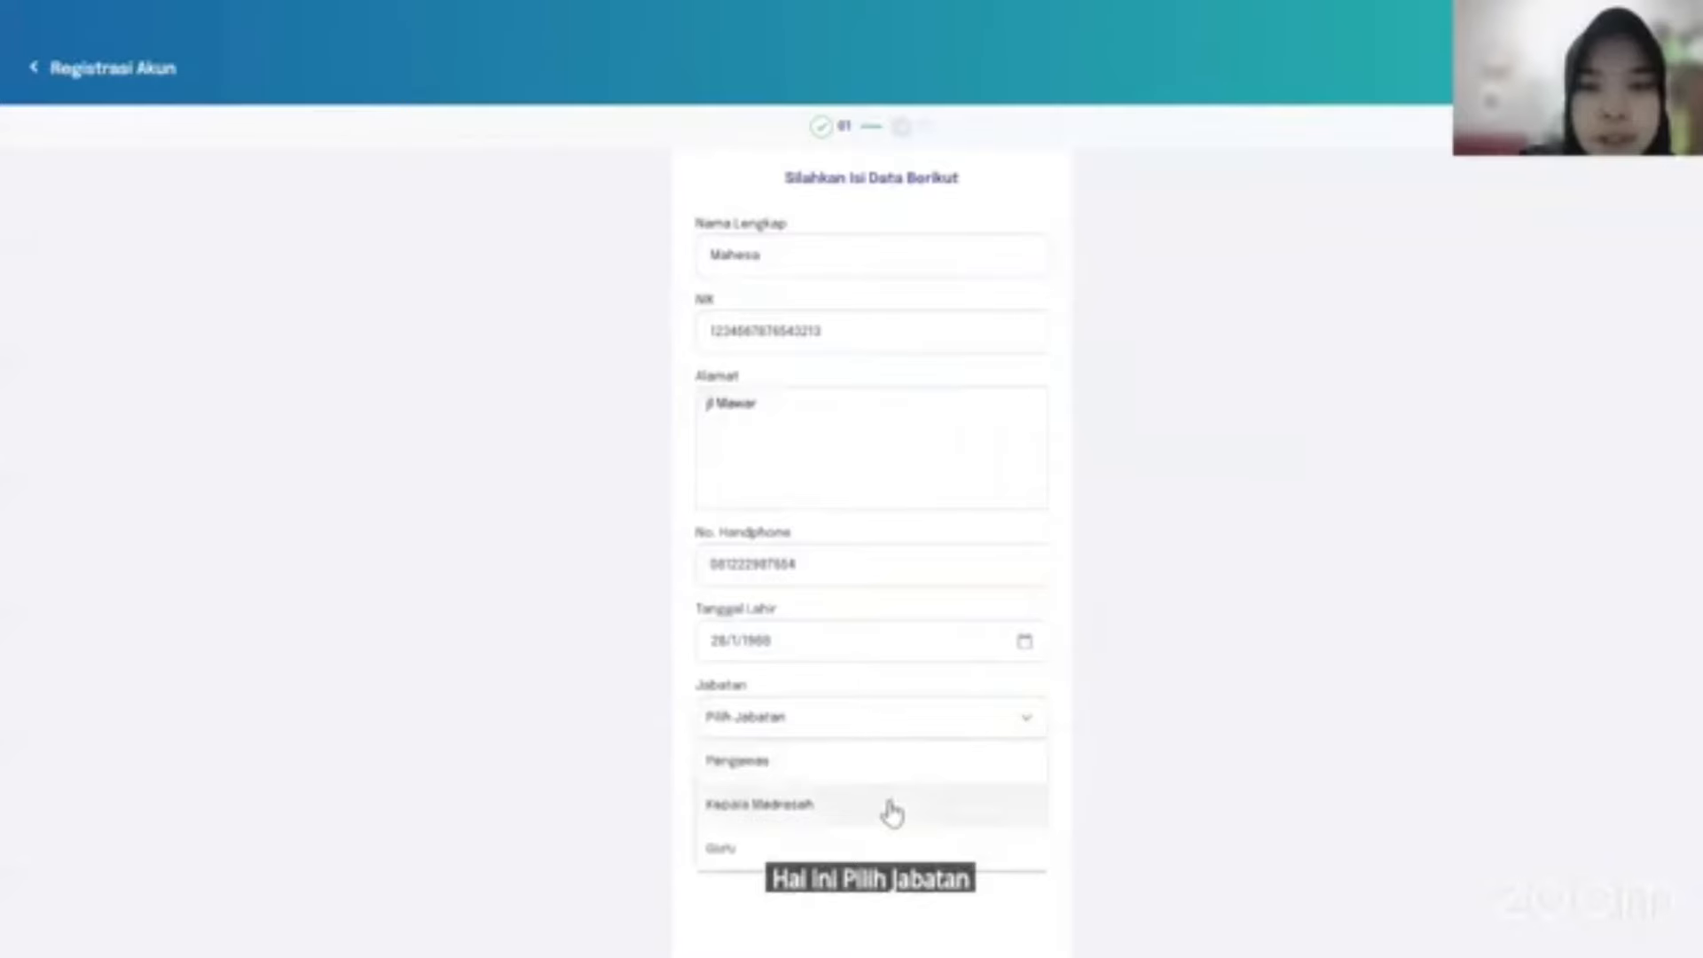
{"action": "left_click", "coordinate": [892, 812]}
{"action": "scroll", "coordinate": [1053, 710], "scroll_direction": "down", "scroll_amount": 1}
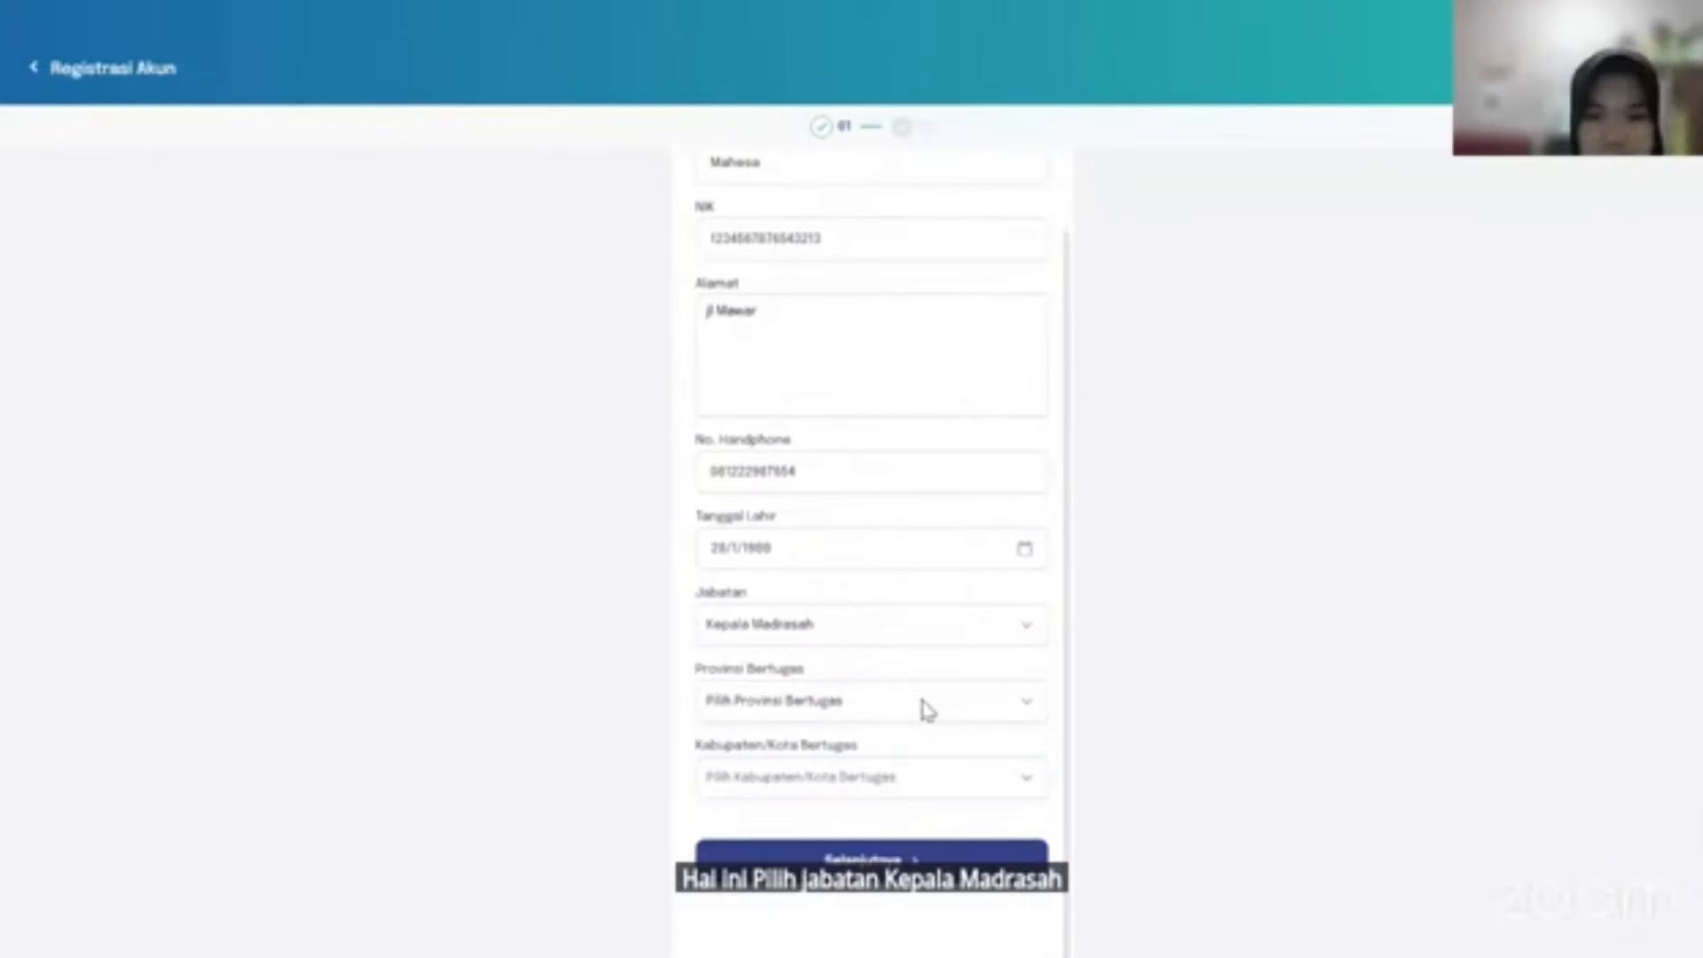
{"action": "left_click", "coordinate": [894, 701]}
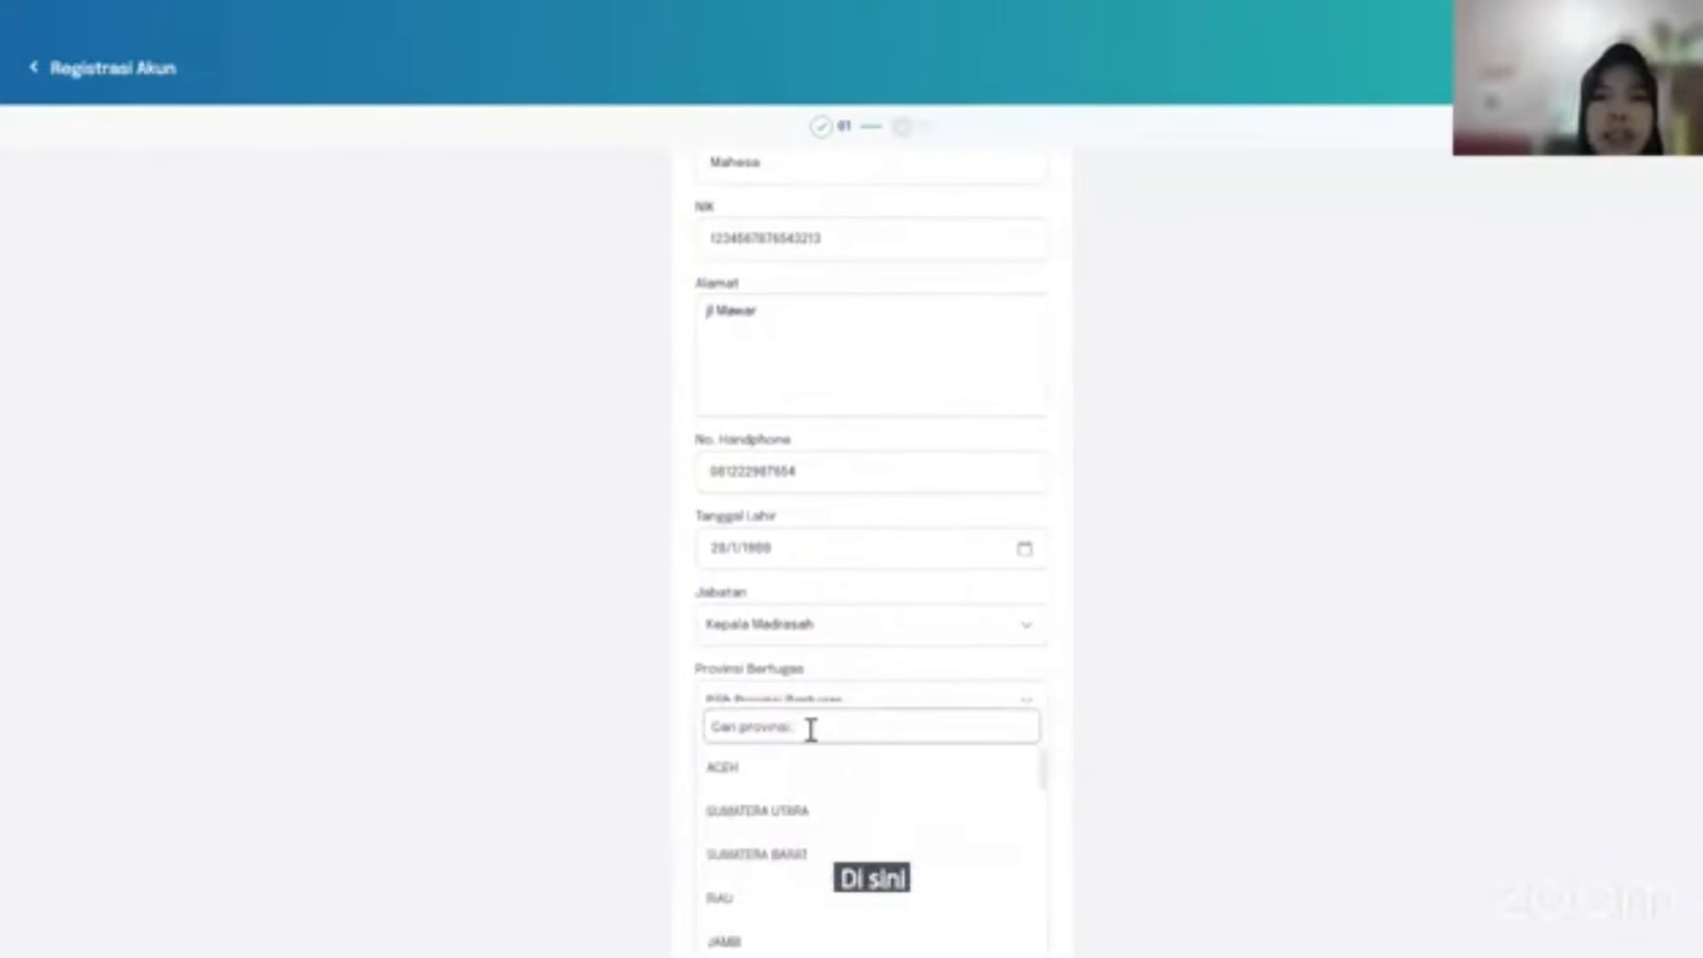
{"action": "left_click", "coordinate": [809, 728]}
{"action": "type", "text": "J"}
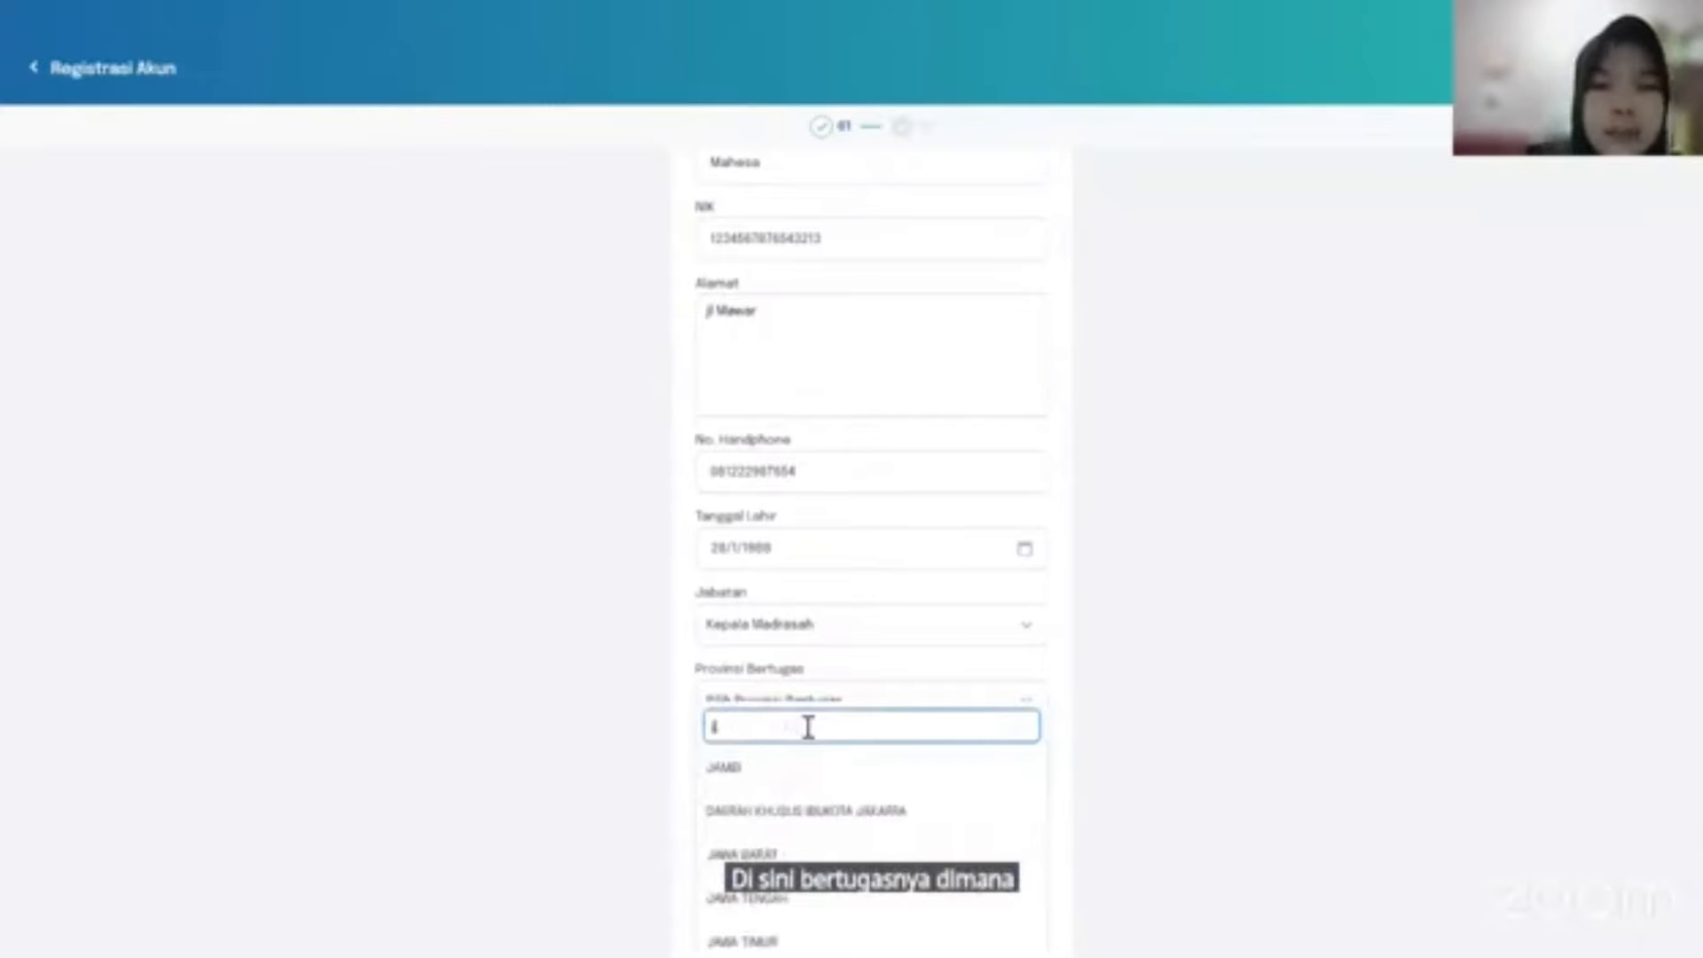
{"action": "type", "text": "aw"}
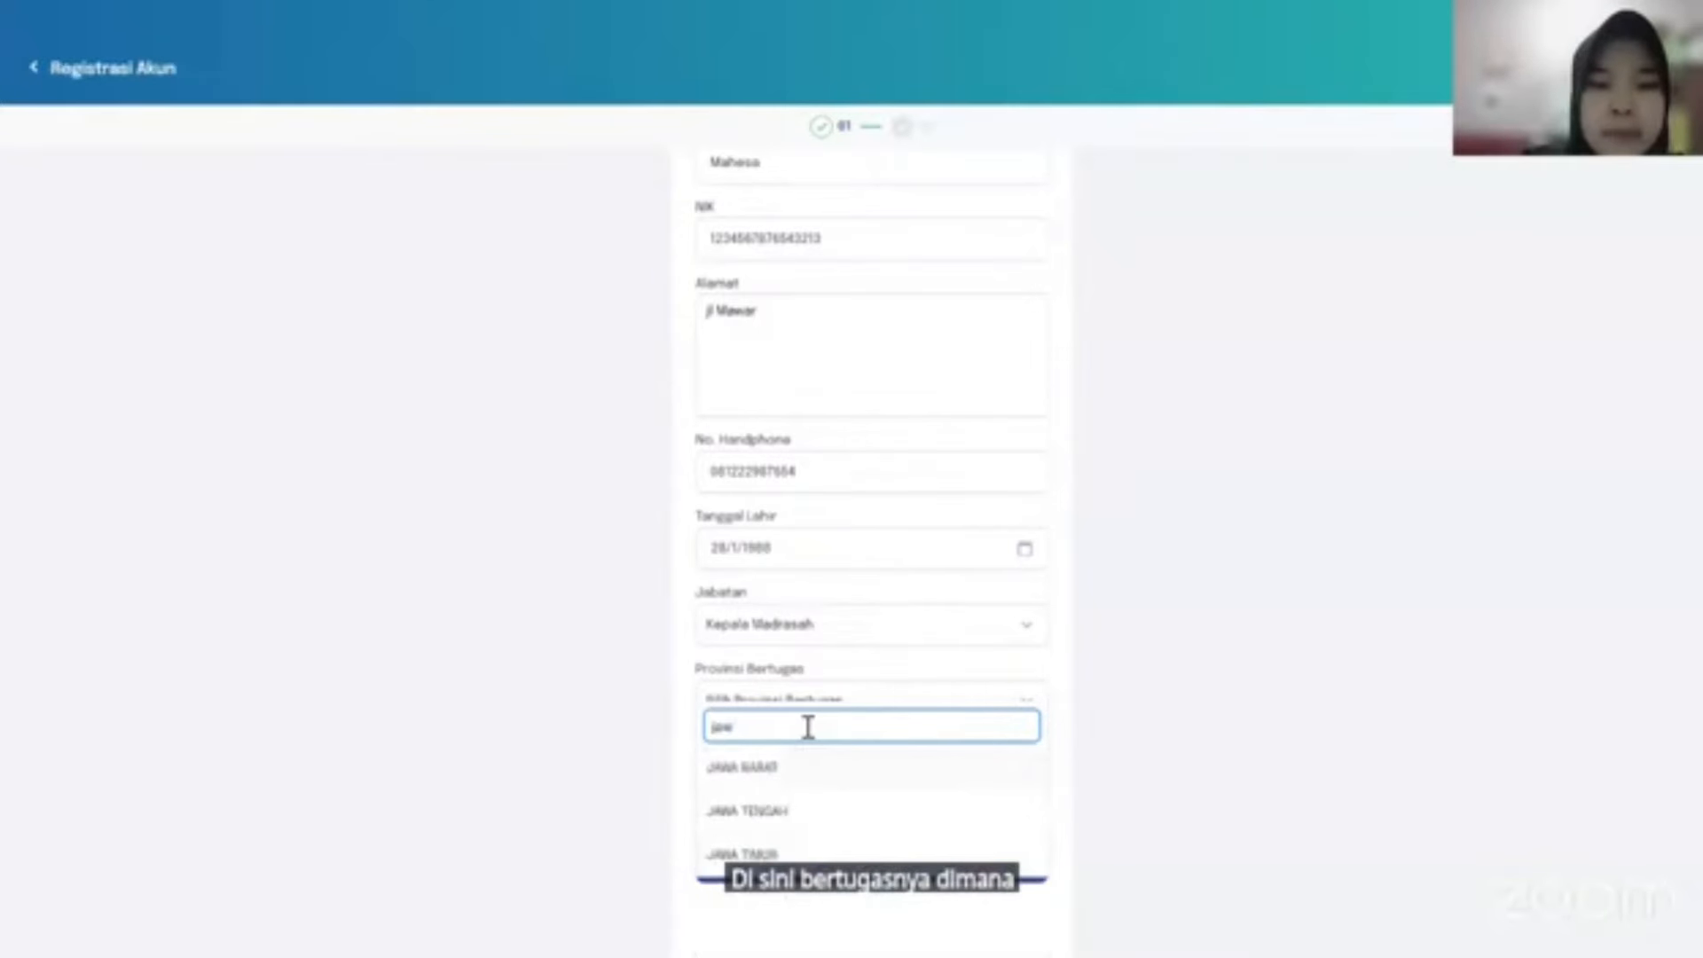
{"action": "left_click", "coordinate": [806, 765]}
Choose KOTA BEKASI and the madrasah MAS ANNUR, then continue to the email and password step.
{"action": "left_click", "coordinate": [806, 770]}
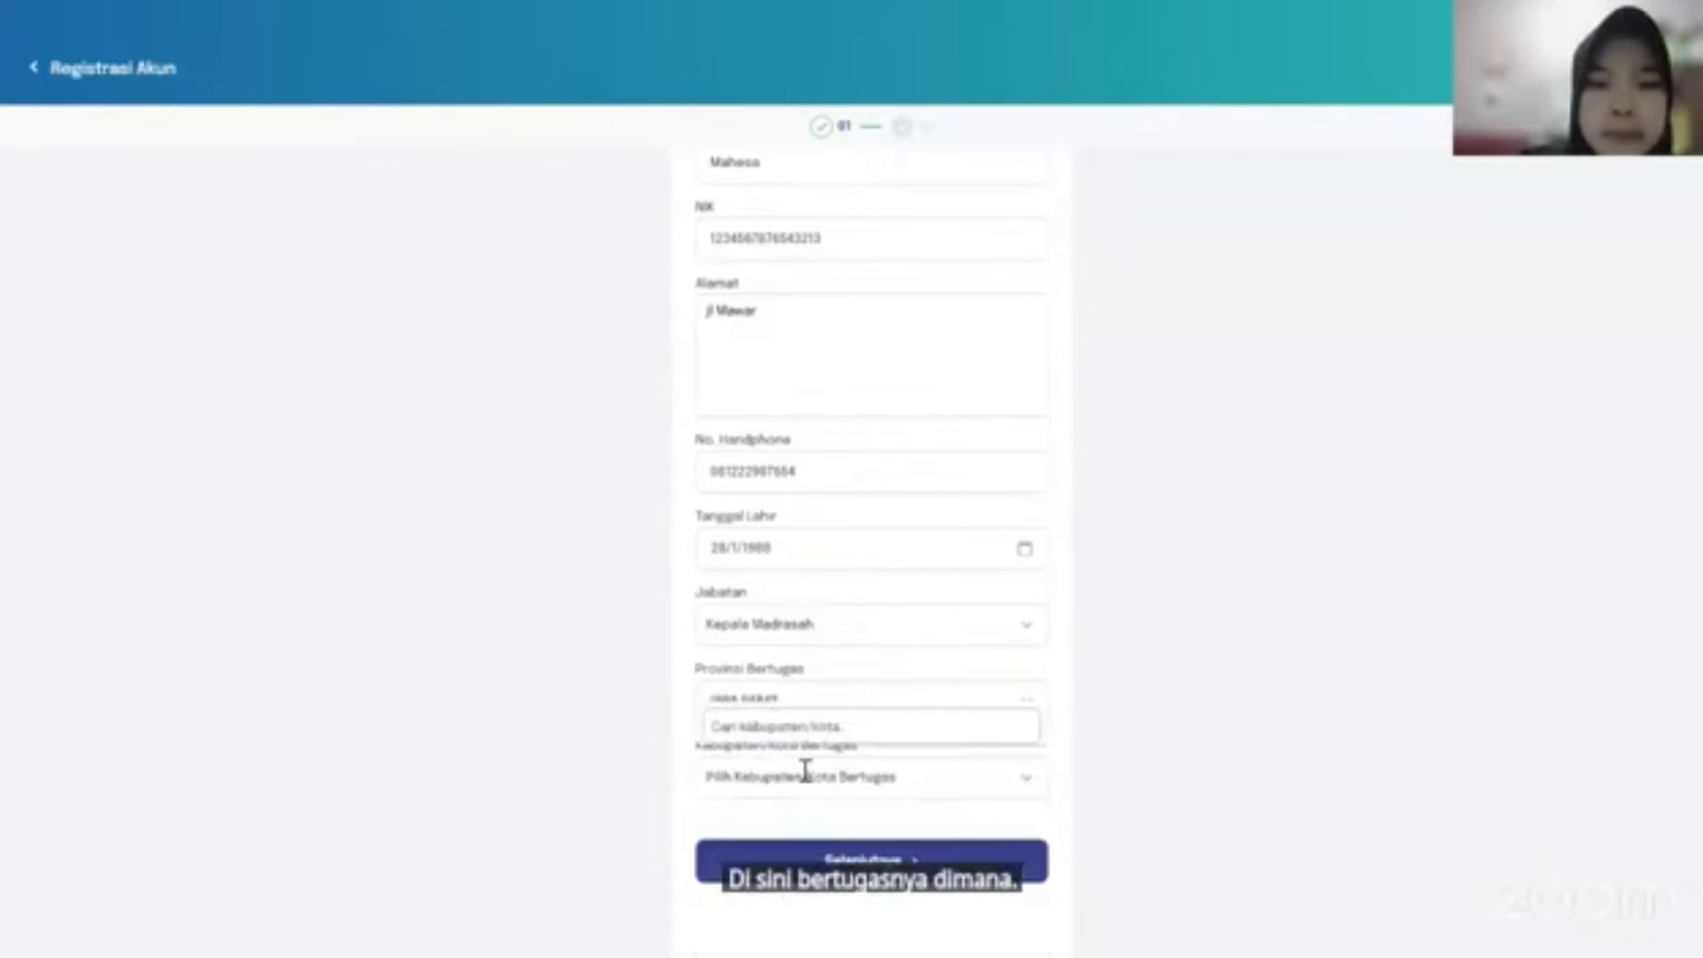
{"action": "type", "text": "kota"}
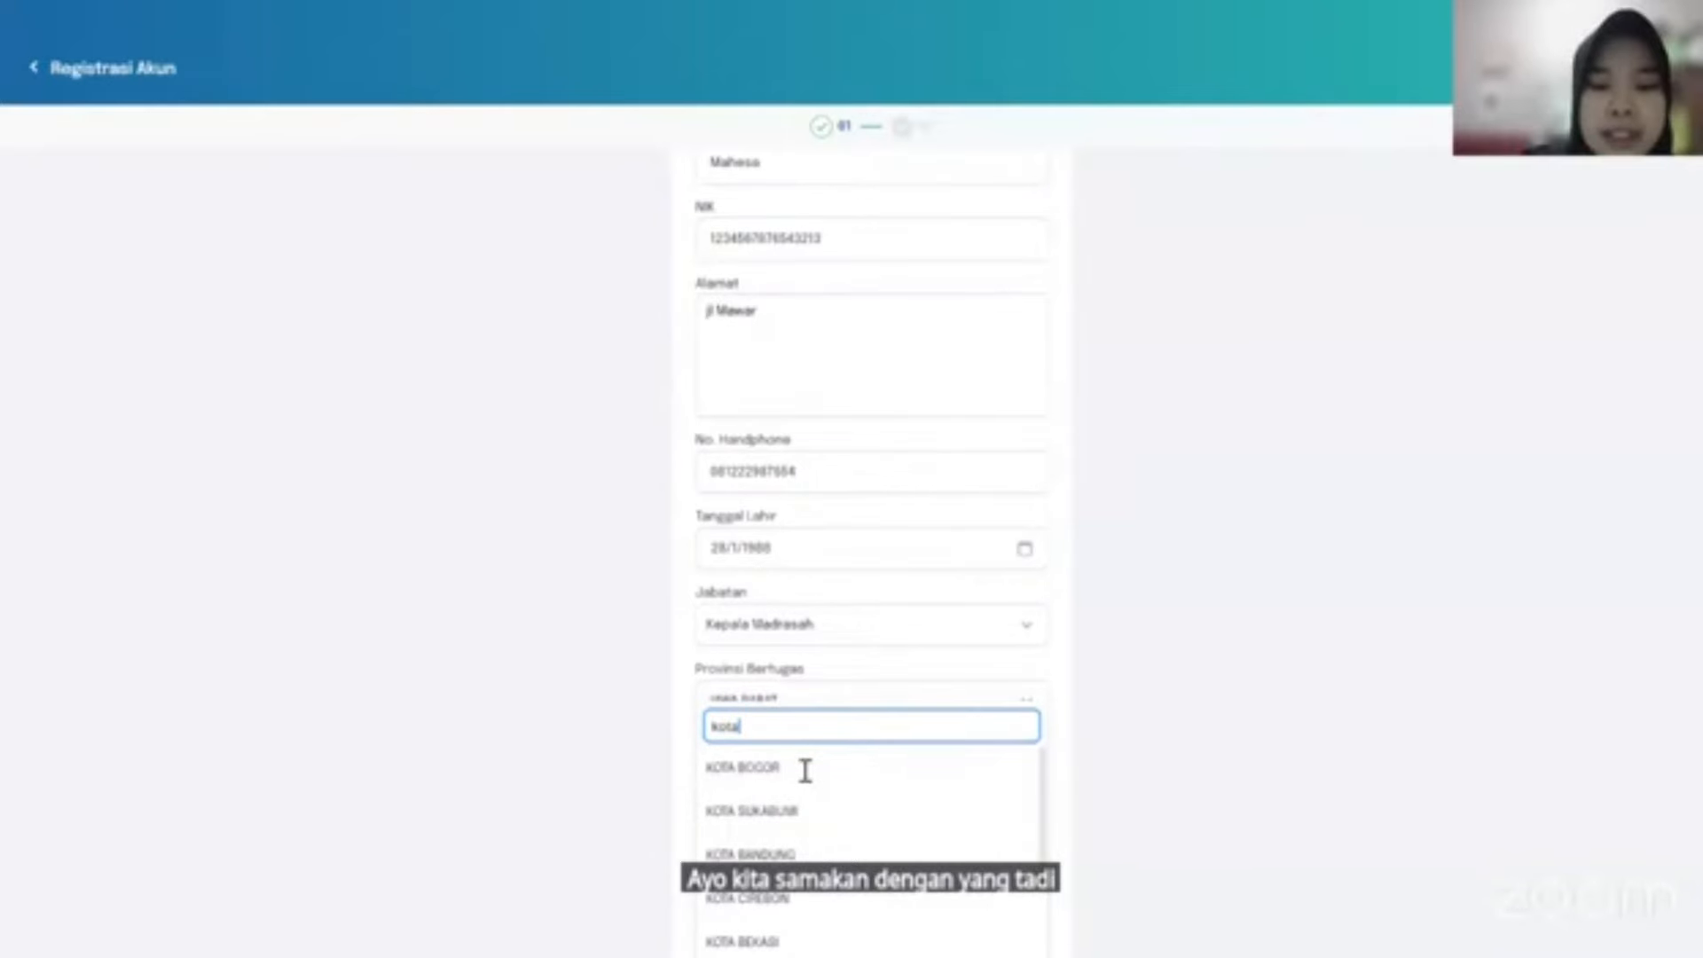
{"action": "type", "text": " bek"}
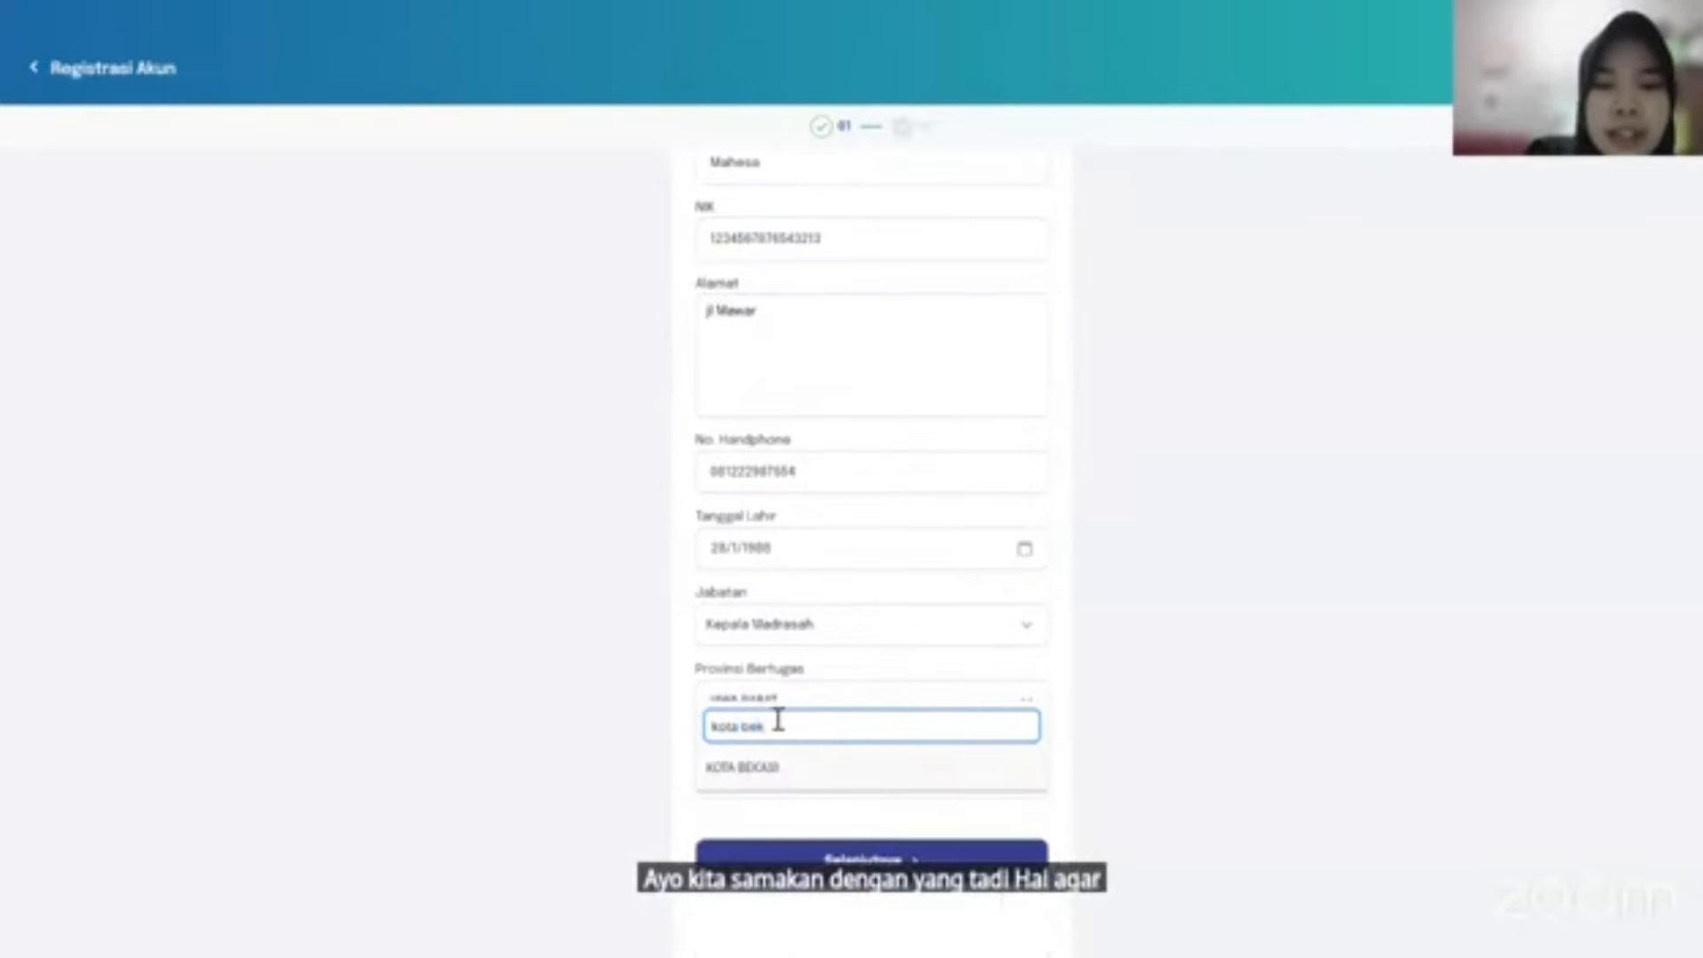
{"action": "key", "text": "Return"}
{"action": "scroll", "coordinate": [781, 728], "scroll_direction": "down", "scroll_amount": 1}
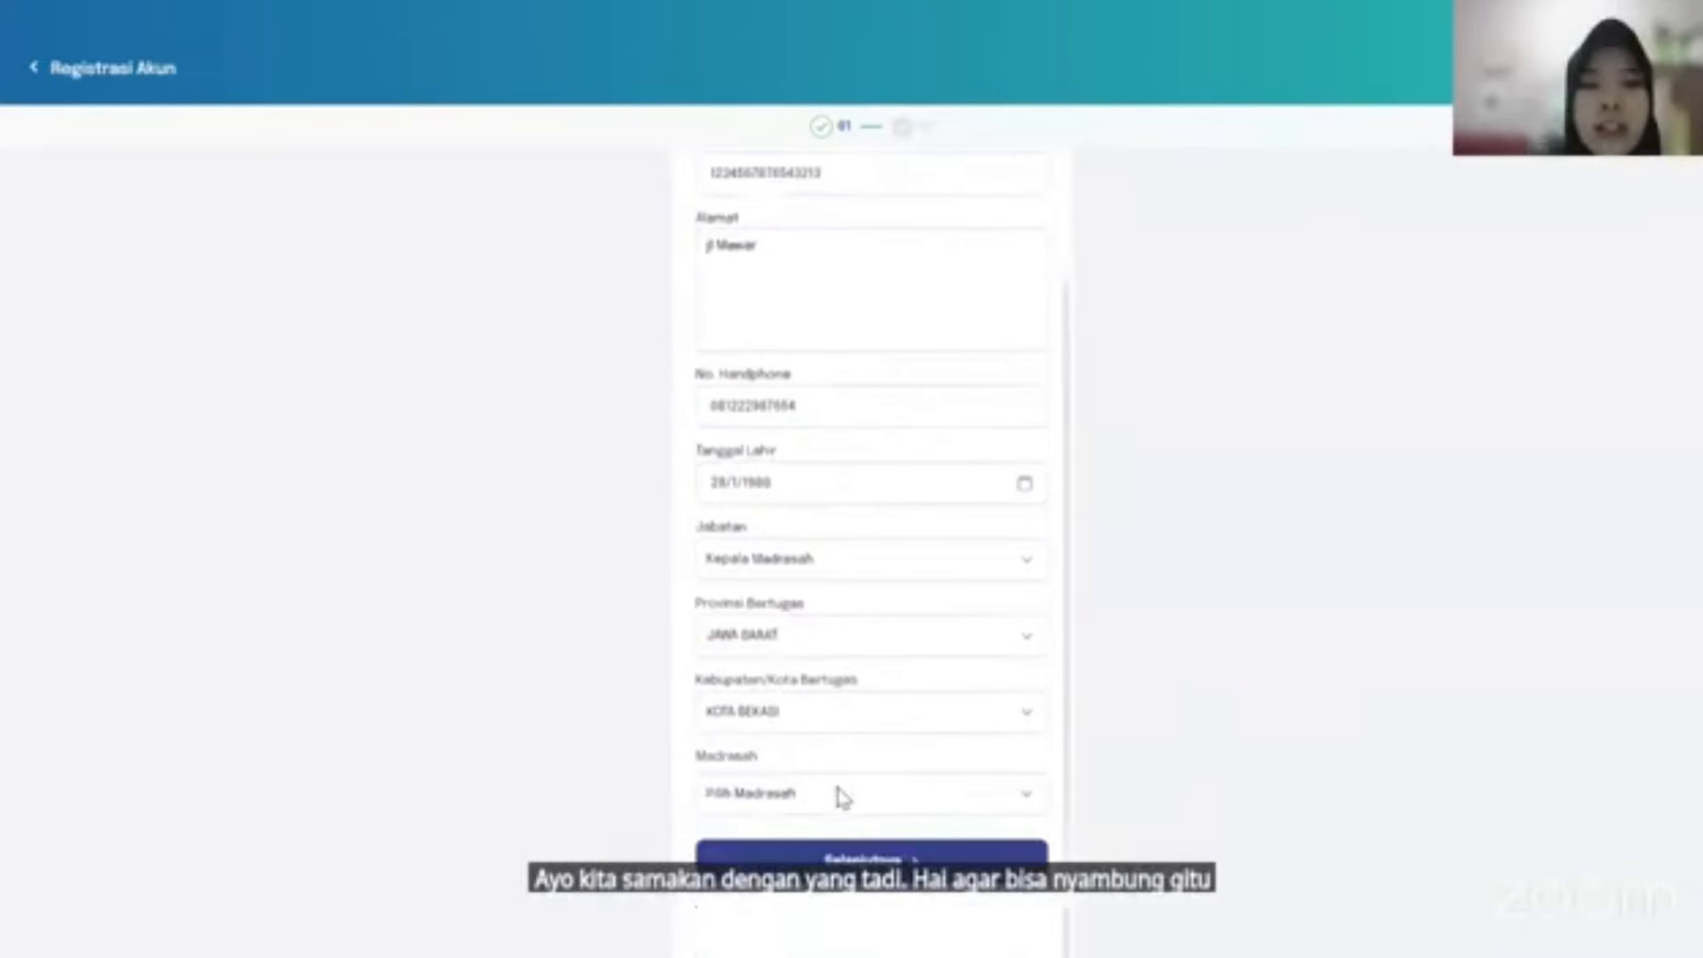
{"action": "left_click", "coordinate": [840, 795]}
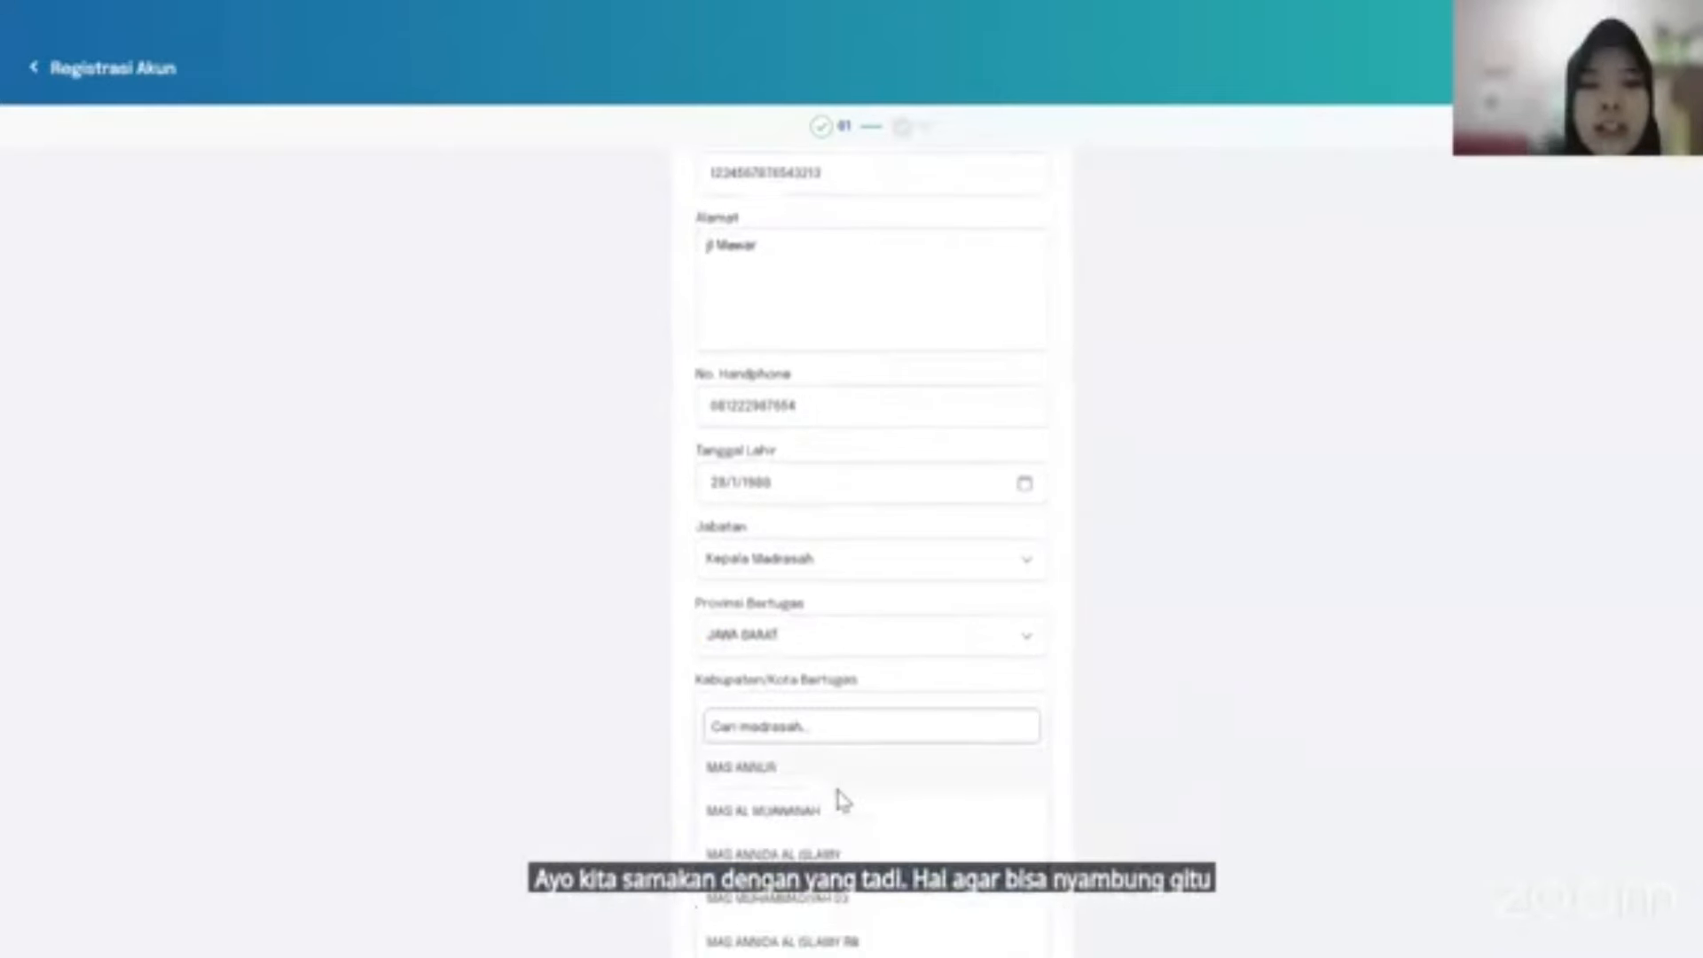
{"action": "left_click", "coordinate": [761, 768]}
{"action": "scroll", "coordinate": [761, 781], "scroll_direction": "down", "scroll_amount": 2}
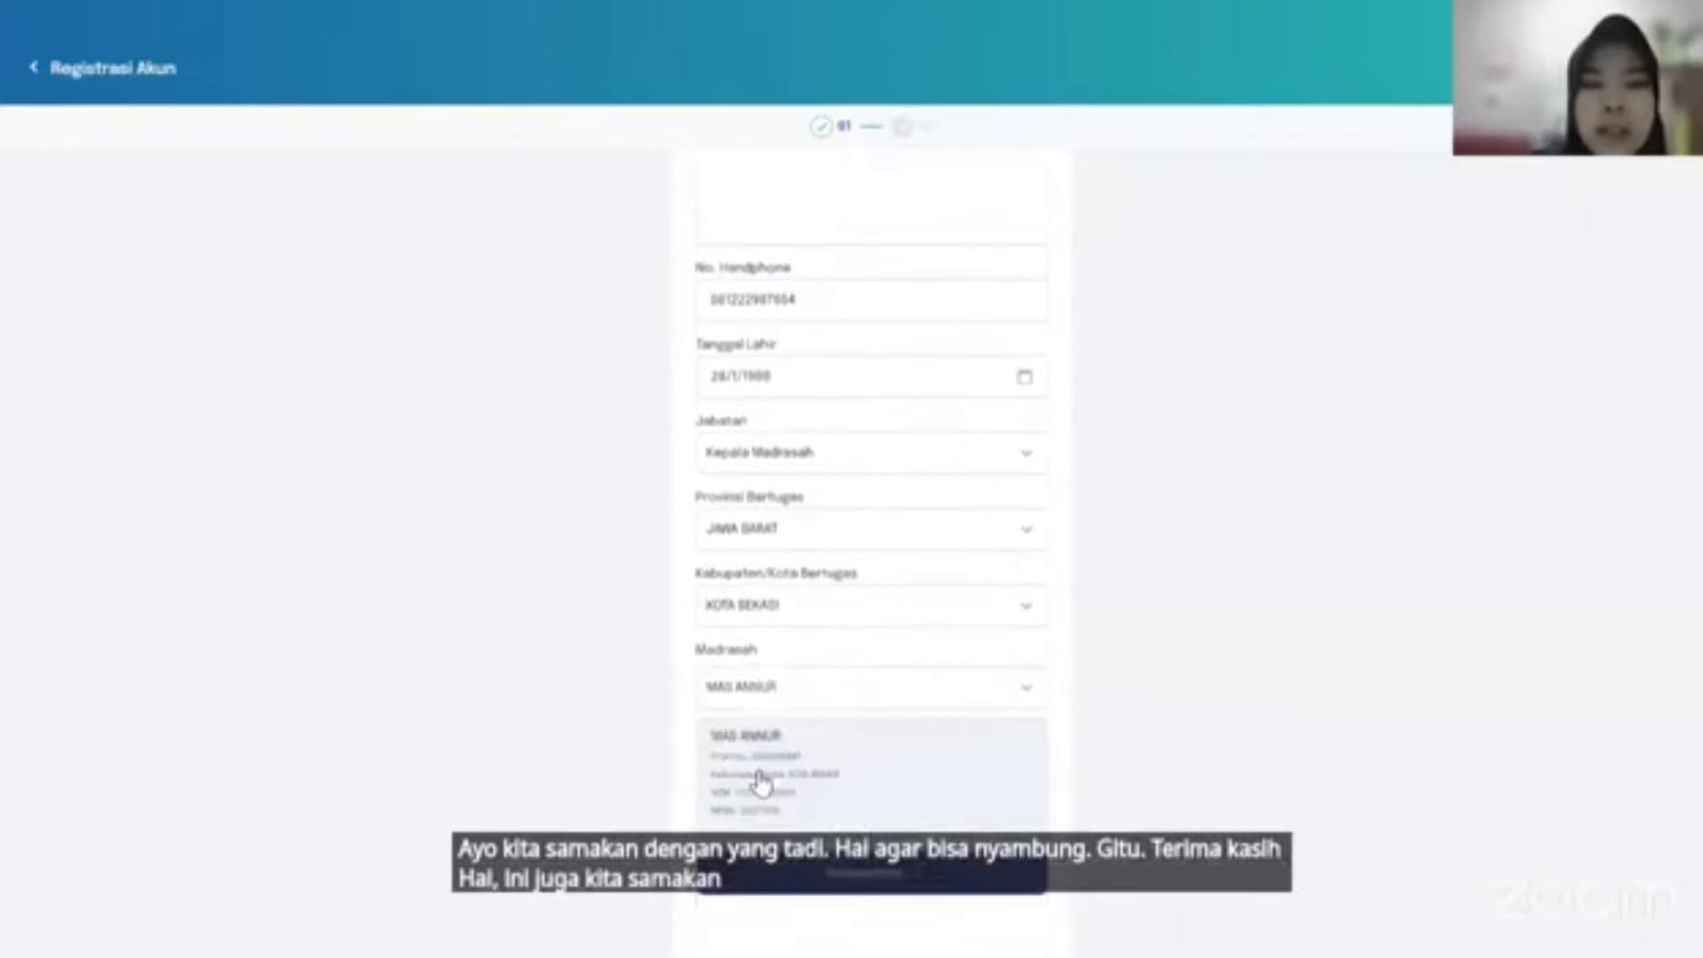
{"action": "scroll", "coordinate": [761, 781], "scroll_direction": "up", "scroll_amount": 1}
{"action": "scroll", "coordinate": [758, 785], "scroll_direction": "up", "scroll_amount": 1}
{"action": "scroll", "coordinate": [860, 902], "scroll_direction": "down", "scroll_amount": 1}
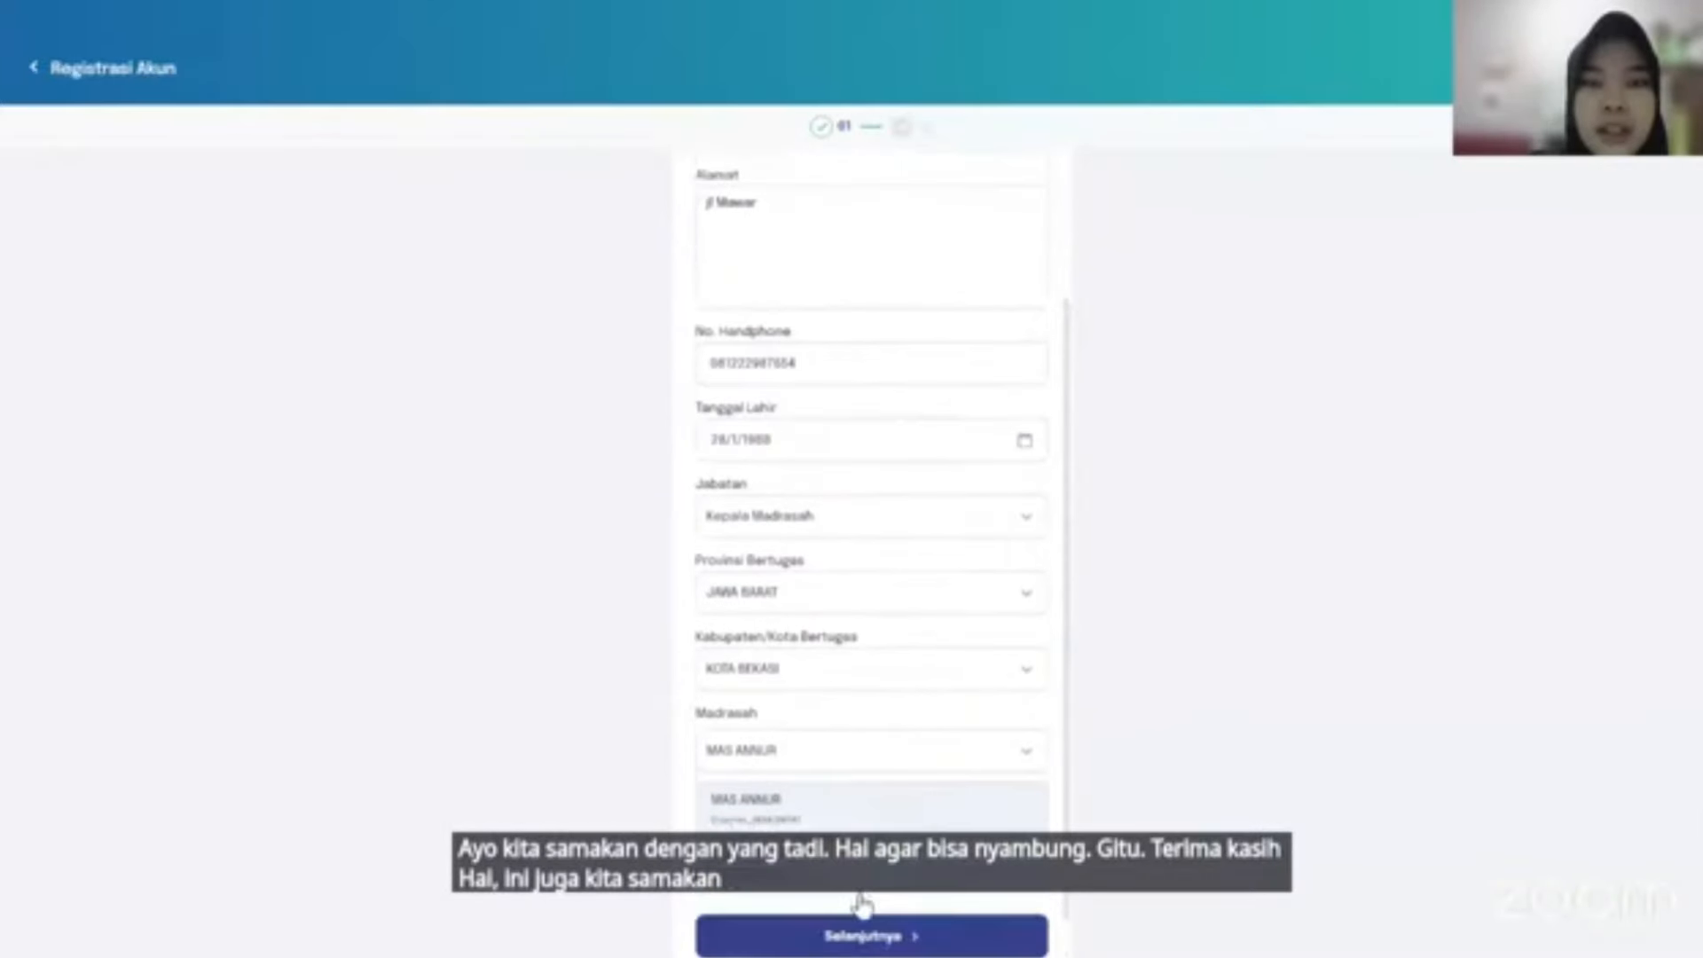
{"action": "scroll", "coordinate": [860, 902], "scroll_direction": "up", "scroll_amount": 1}
{"action": "scroll", "coordinate": [865, 898], "scroll_direction": "down", "scroll_amount": 2}
{"action": "left_click", "coordinate": [864, 863]}
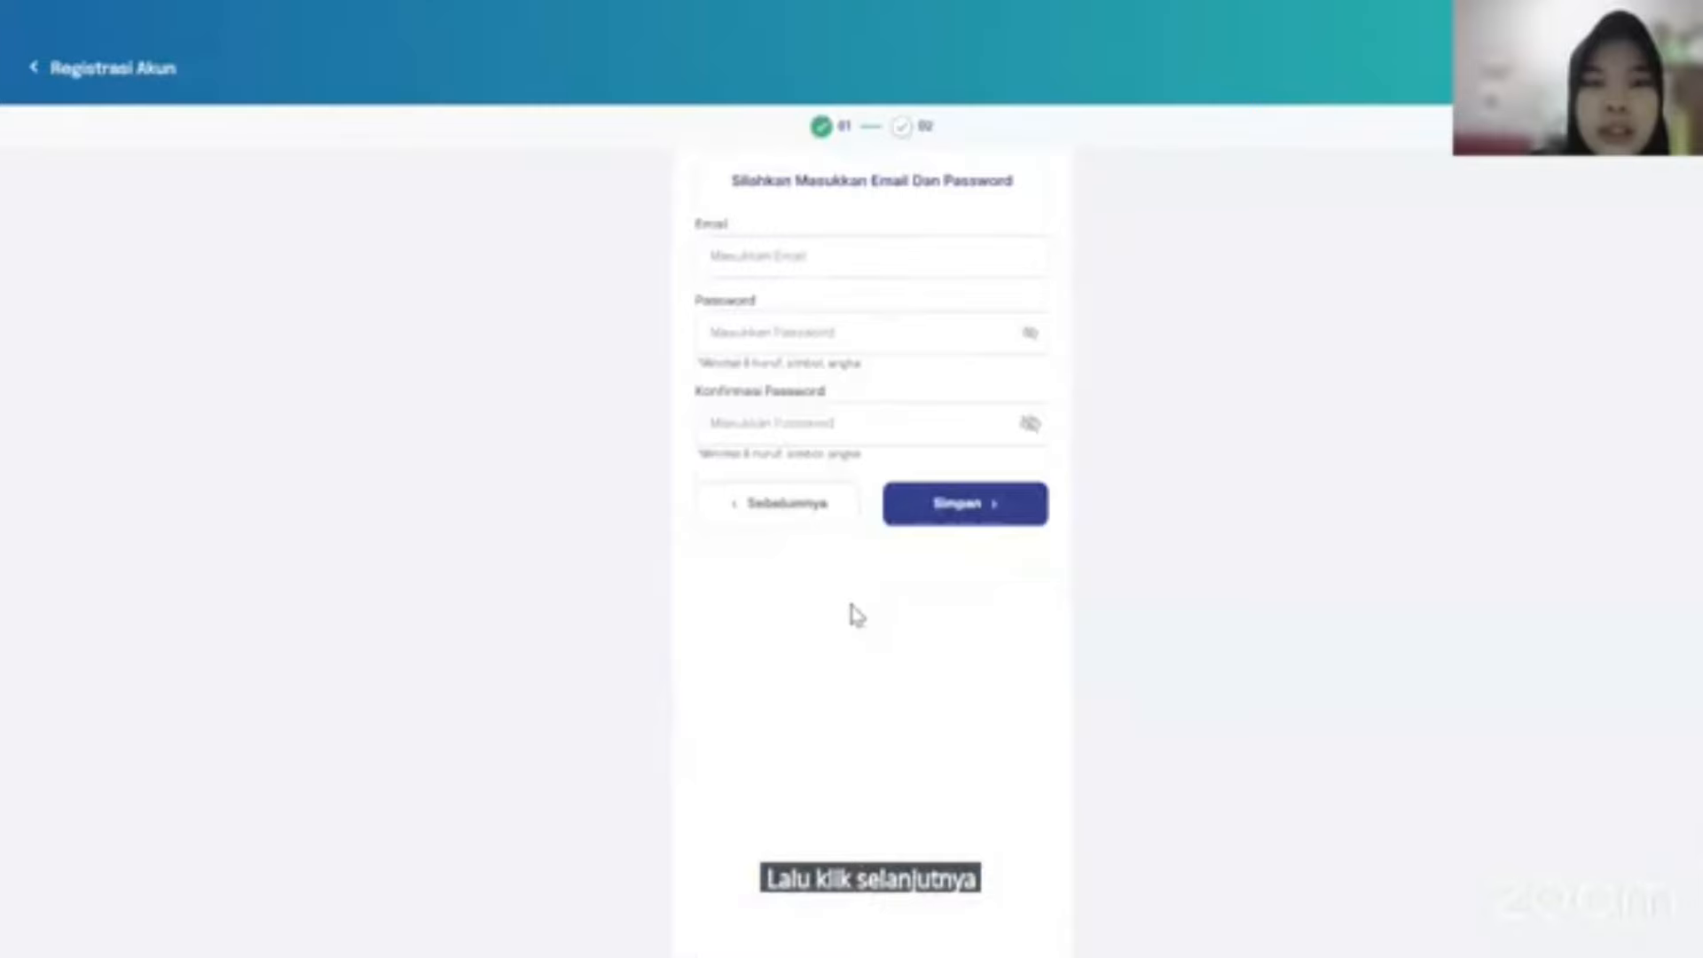
Enter the account e-mail, type the password and its confirmation, and save the registration.
{"action": "left_click", "coordinate": [820, 243]}
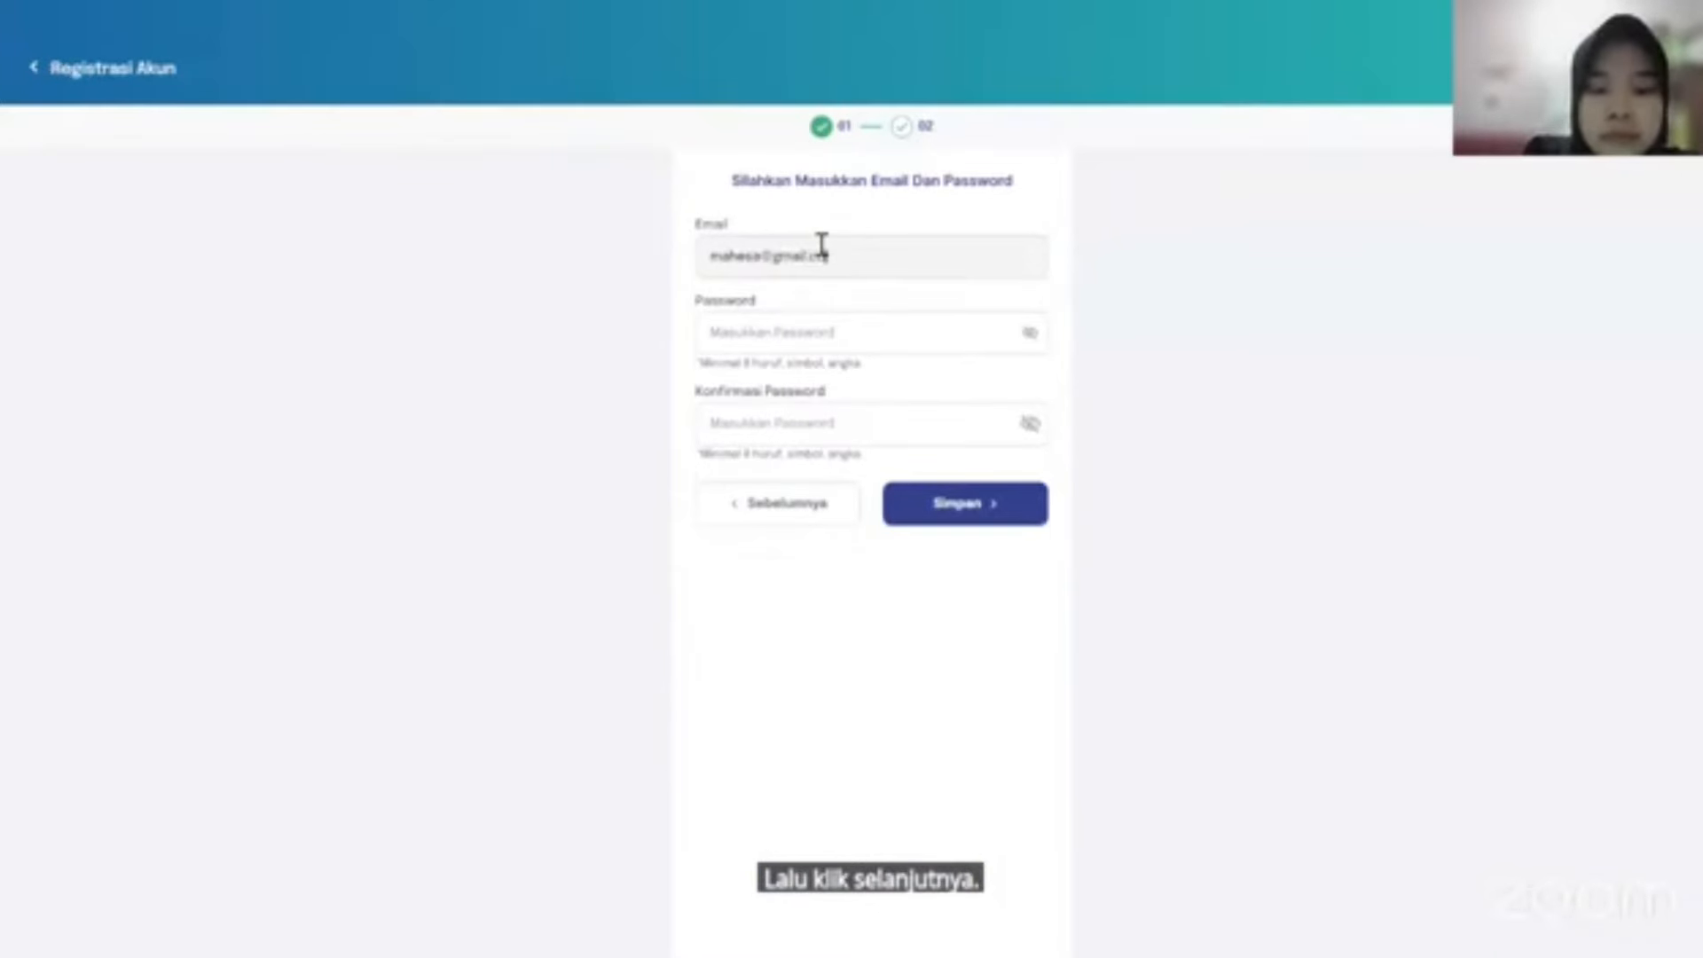
{"action": "key", "text": "Tab"}
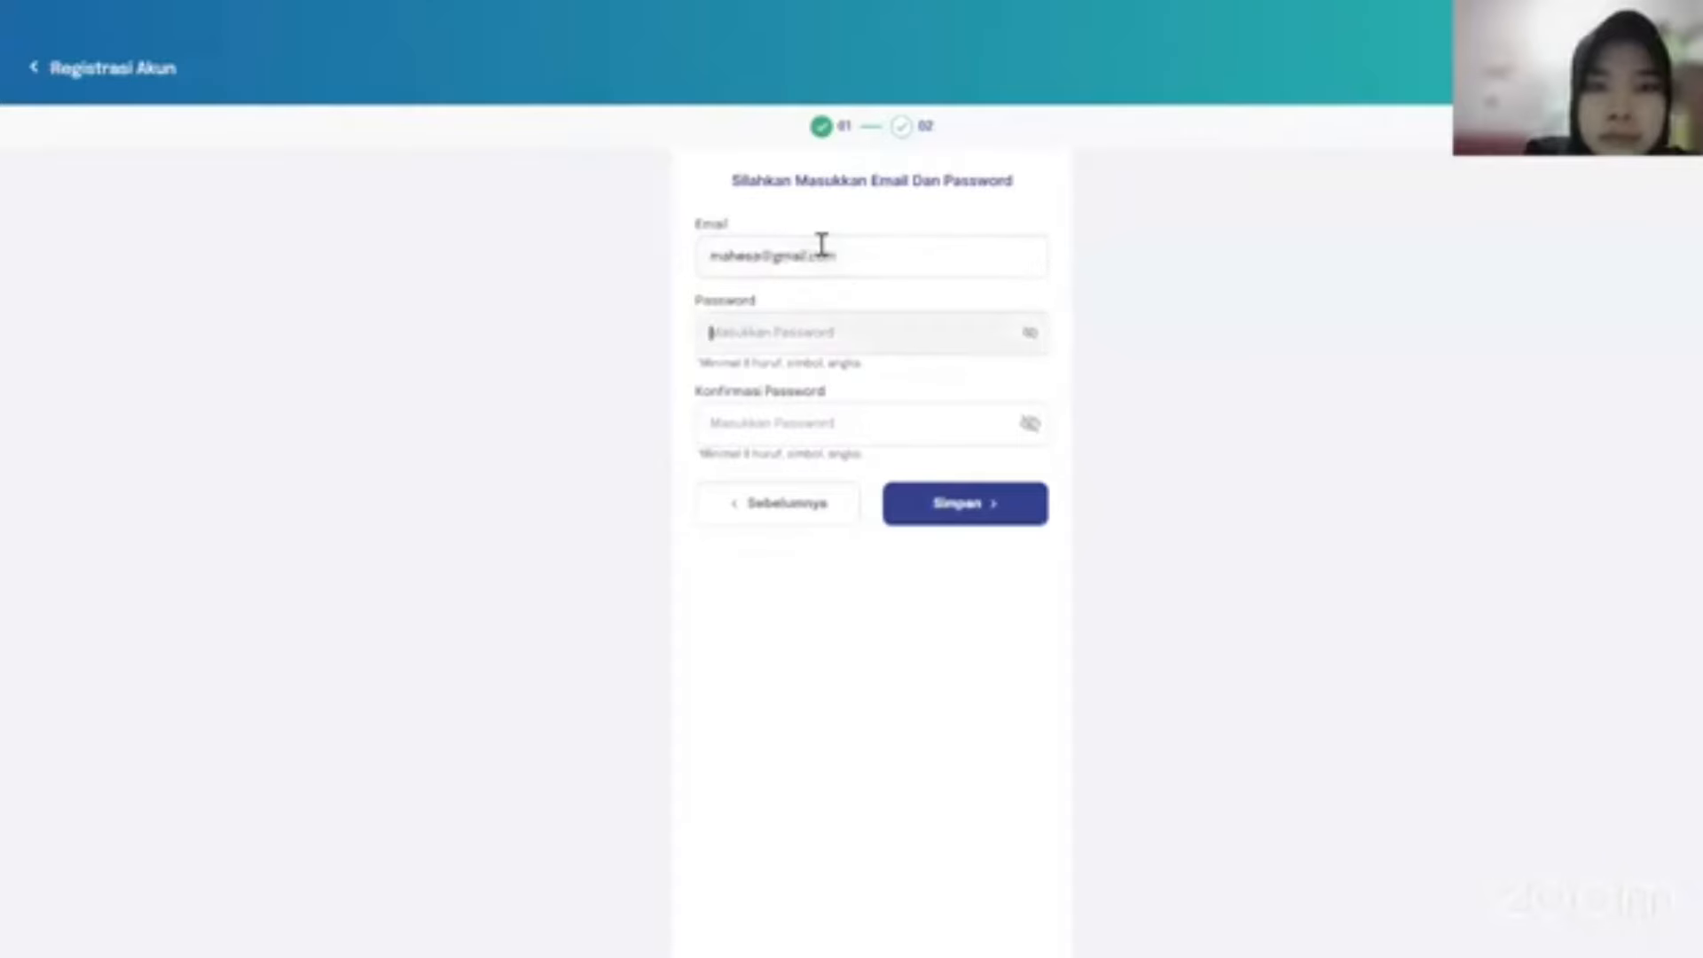
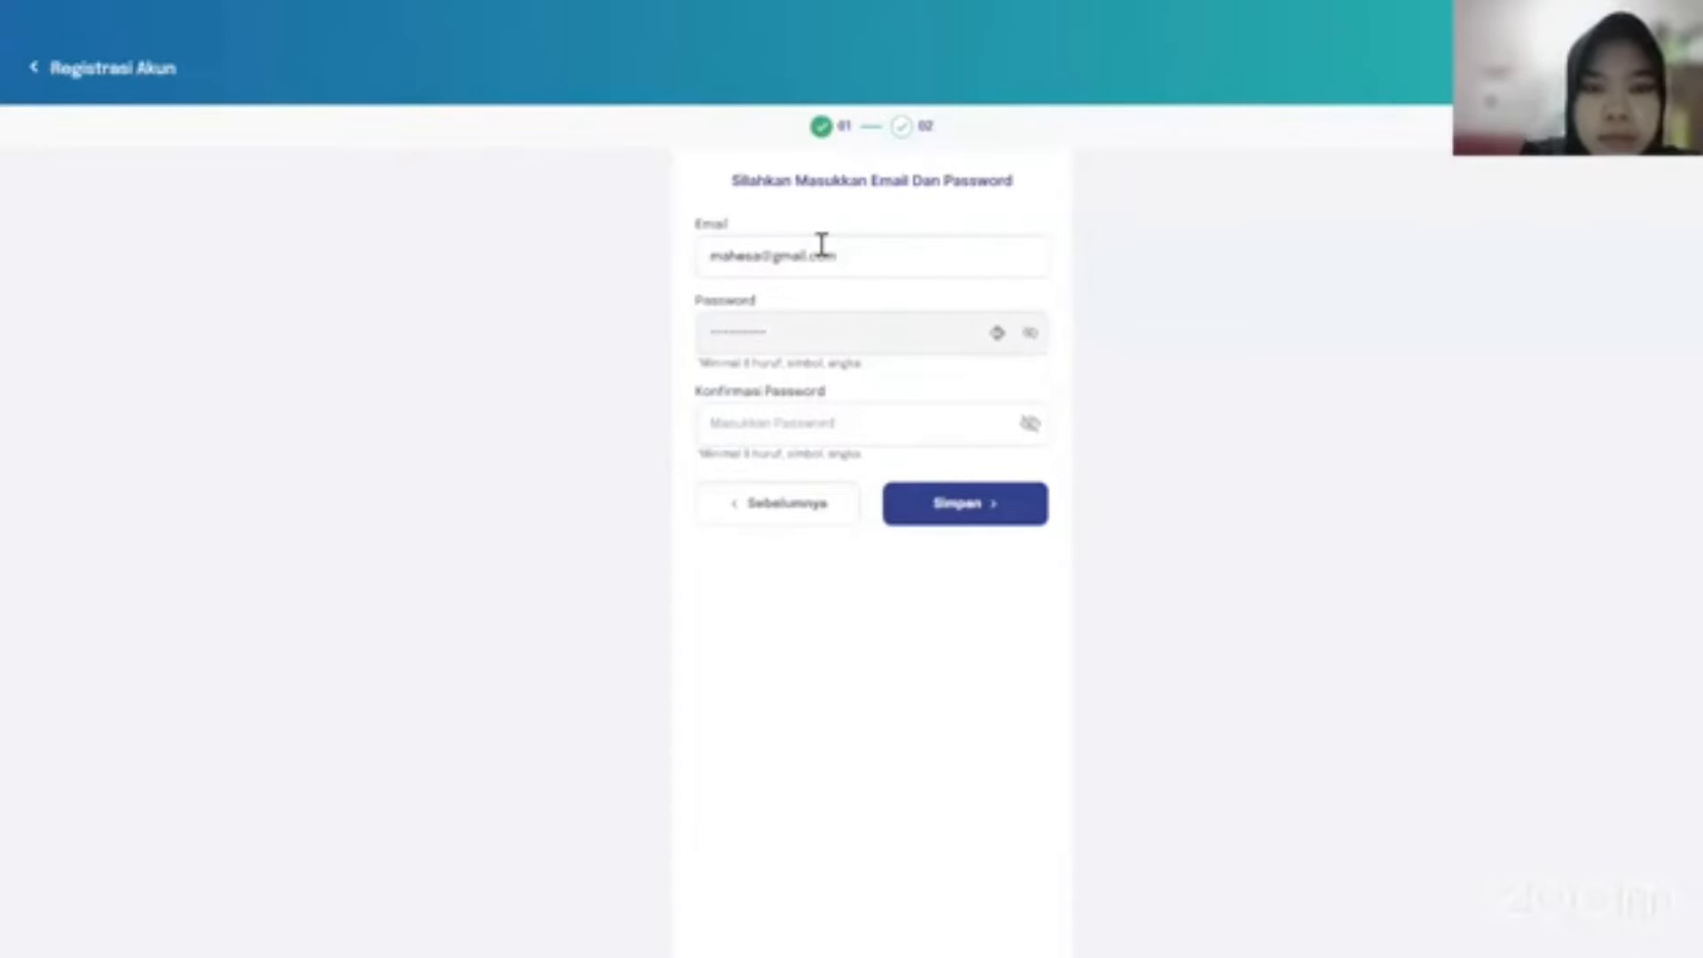
{"action": "key", "text": "Tab"}
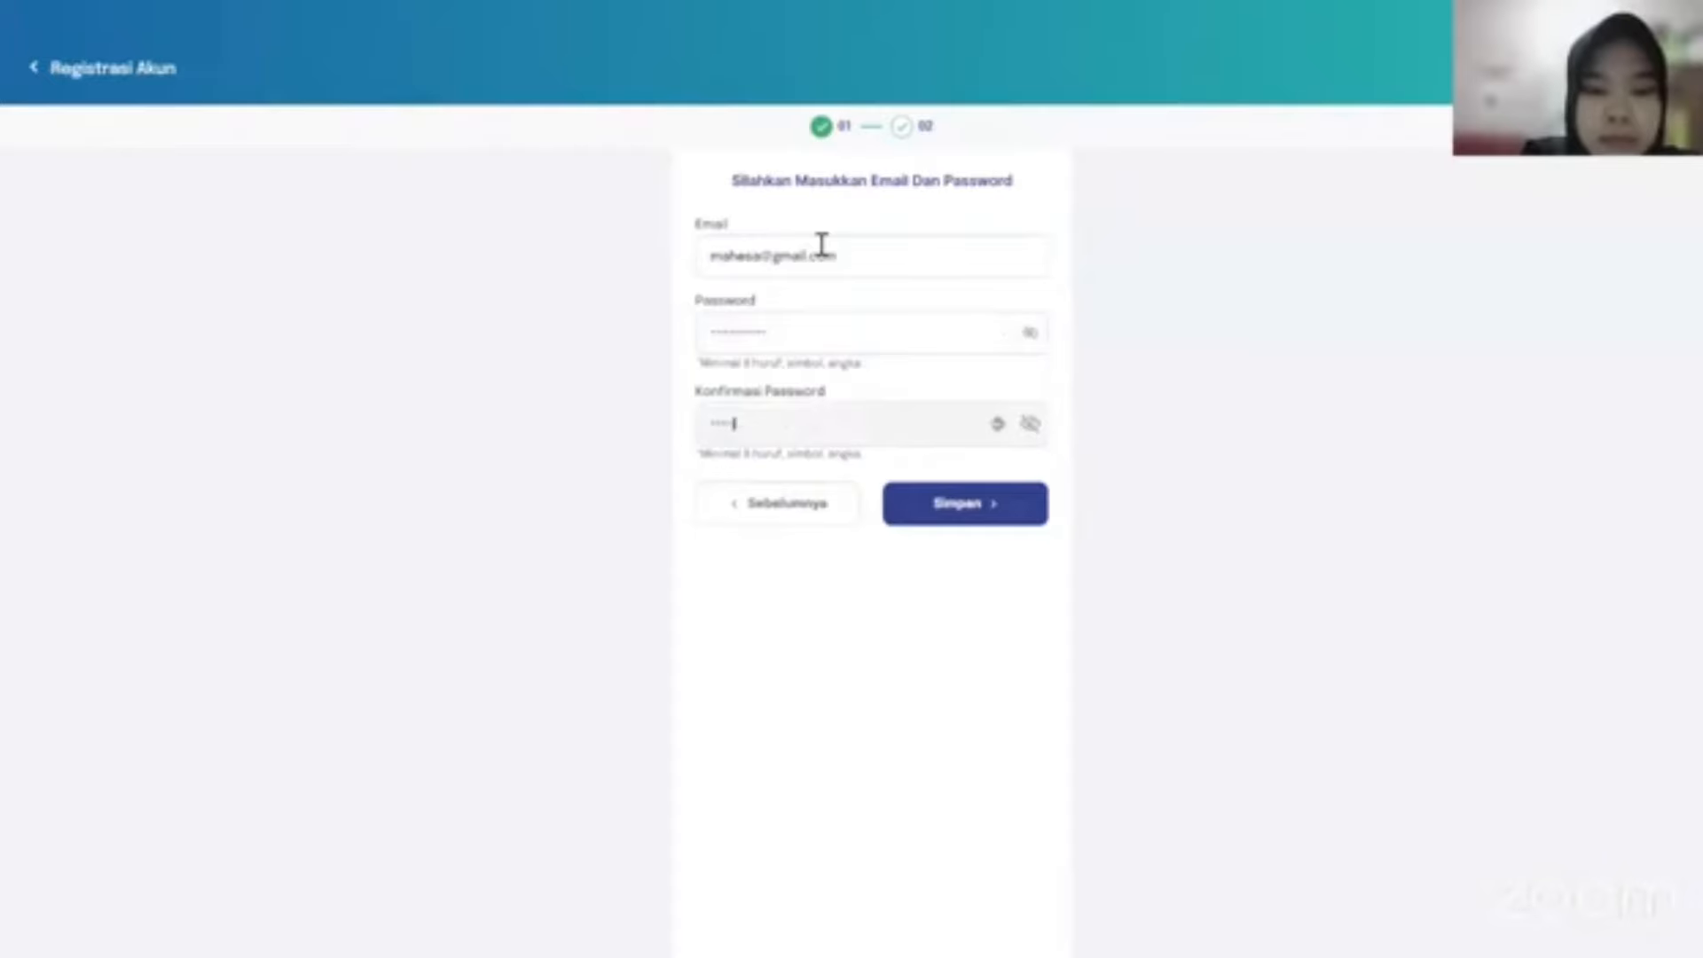
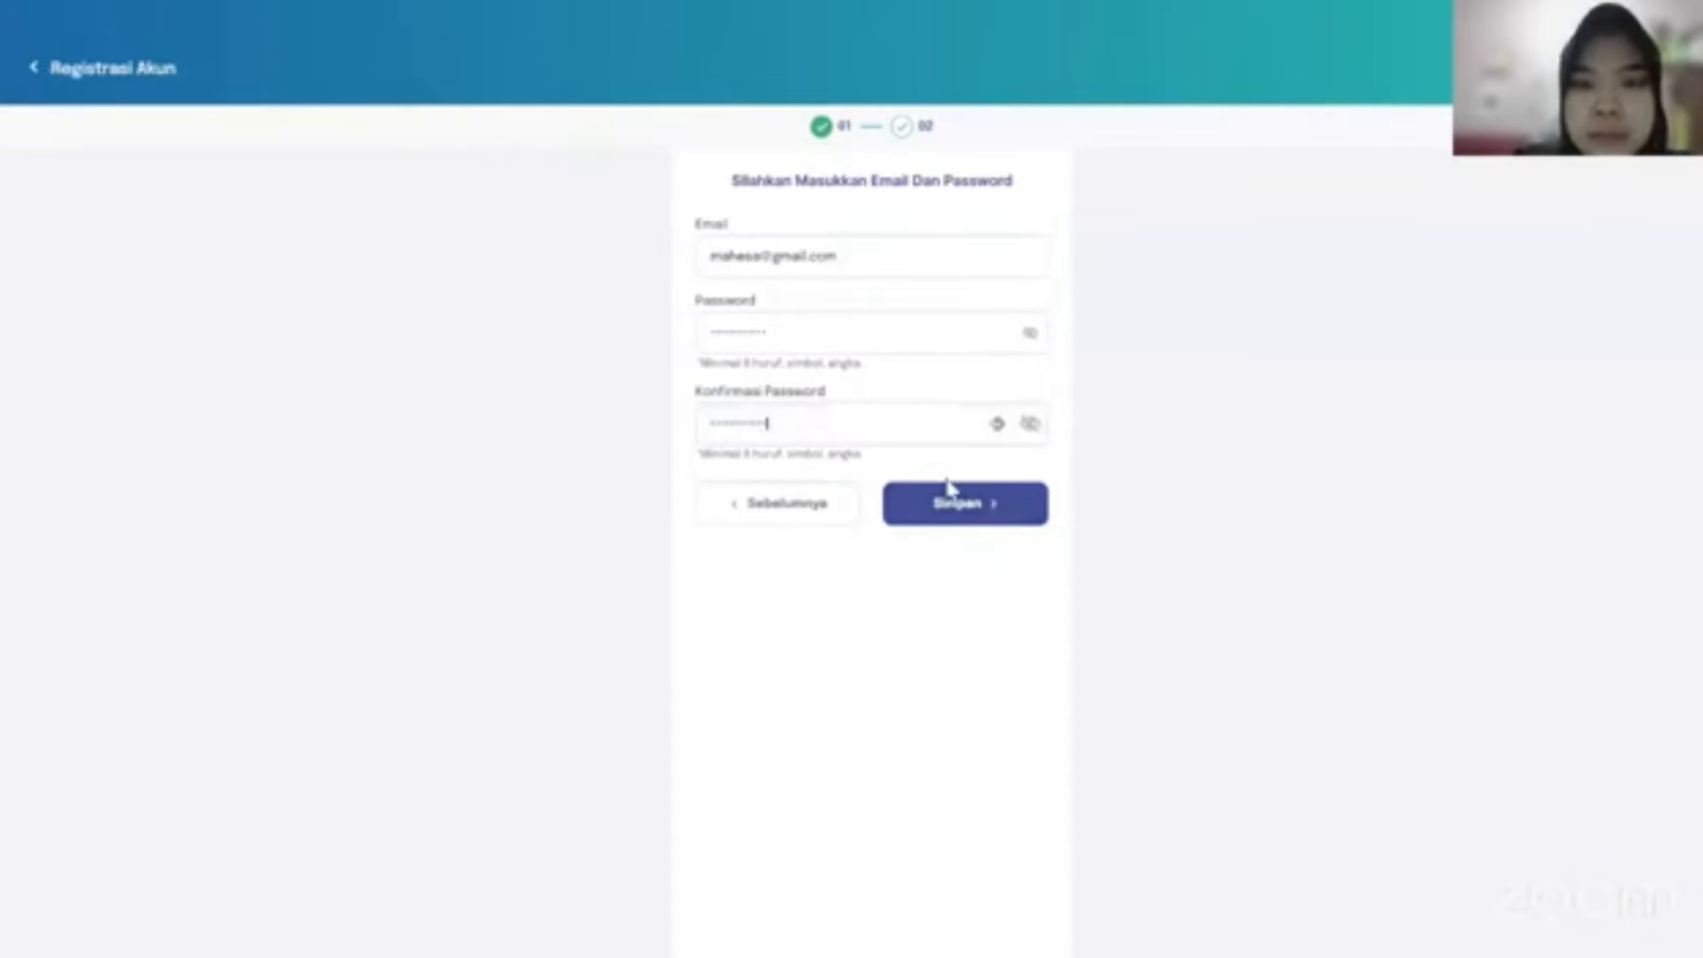
{"action": "left_click", "coordinate": [949, 486]}
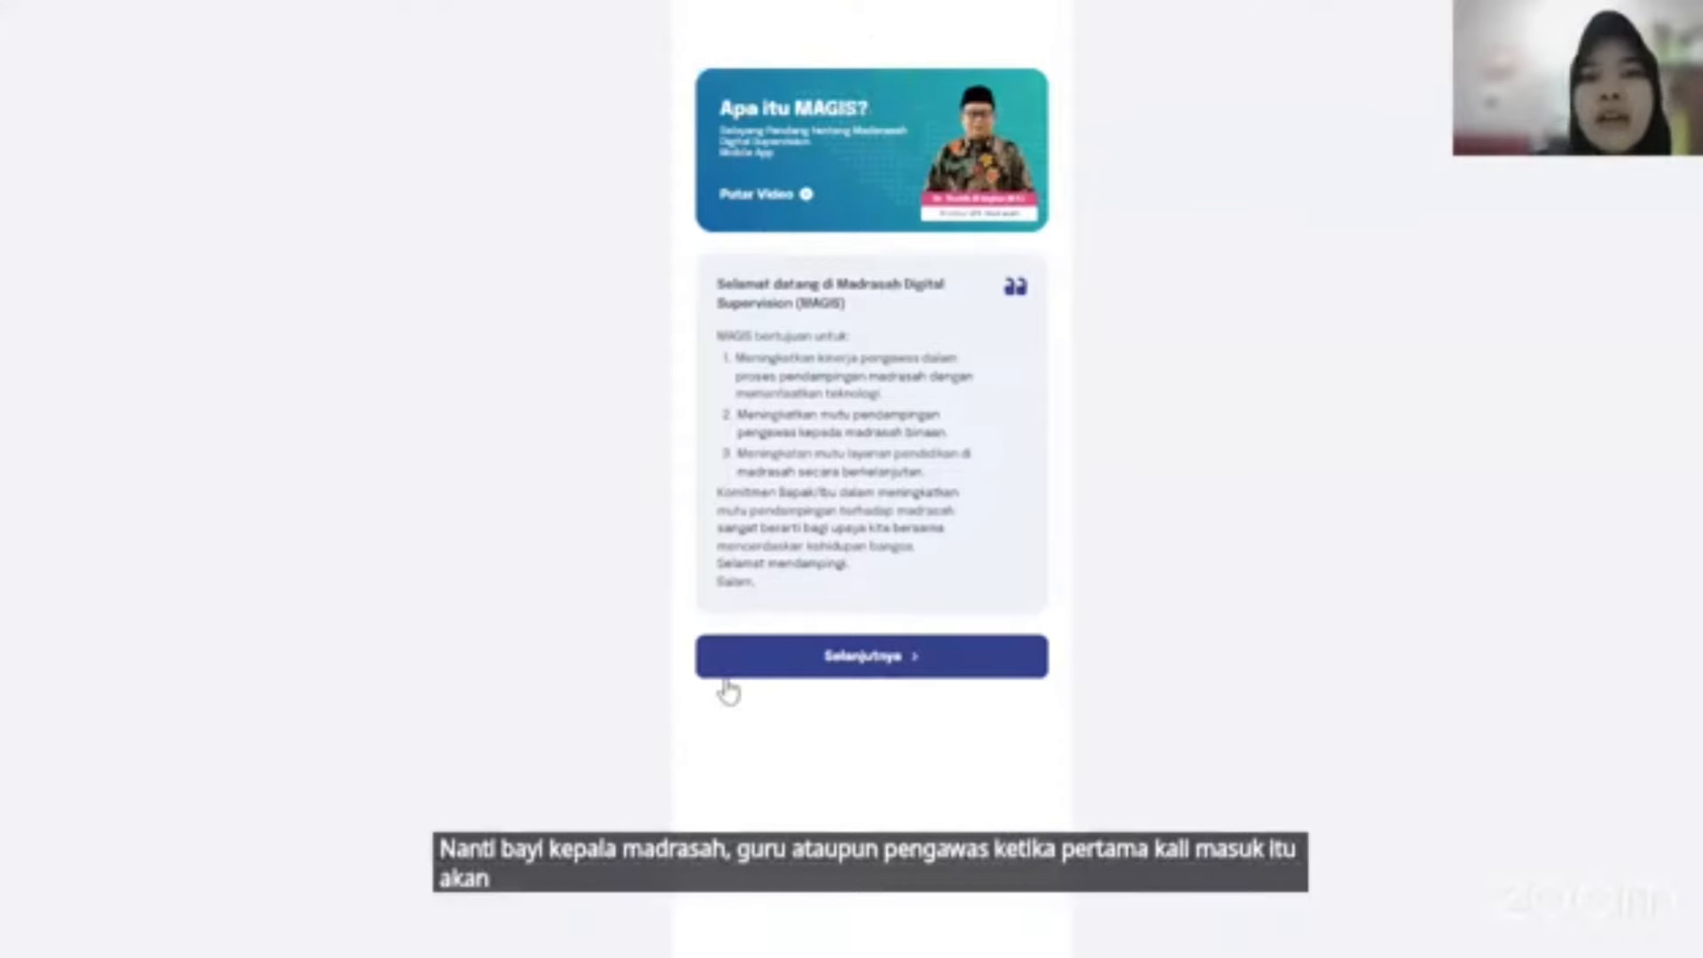
Continue past the 'Apa itu MAGIS?' welcome page to the Kepala Madrasah dashboard.
{"action": "left_click", "coordinate": [924, 666]}
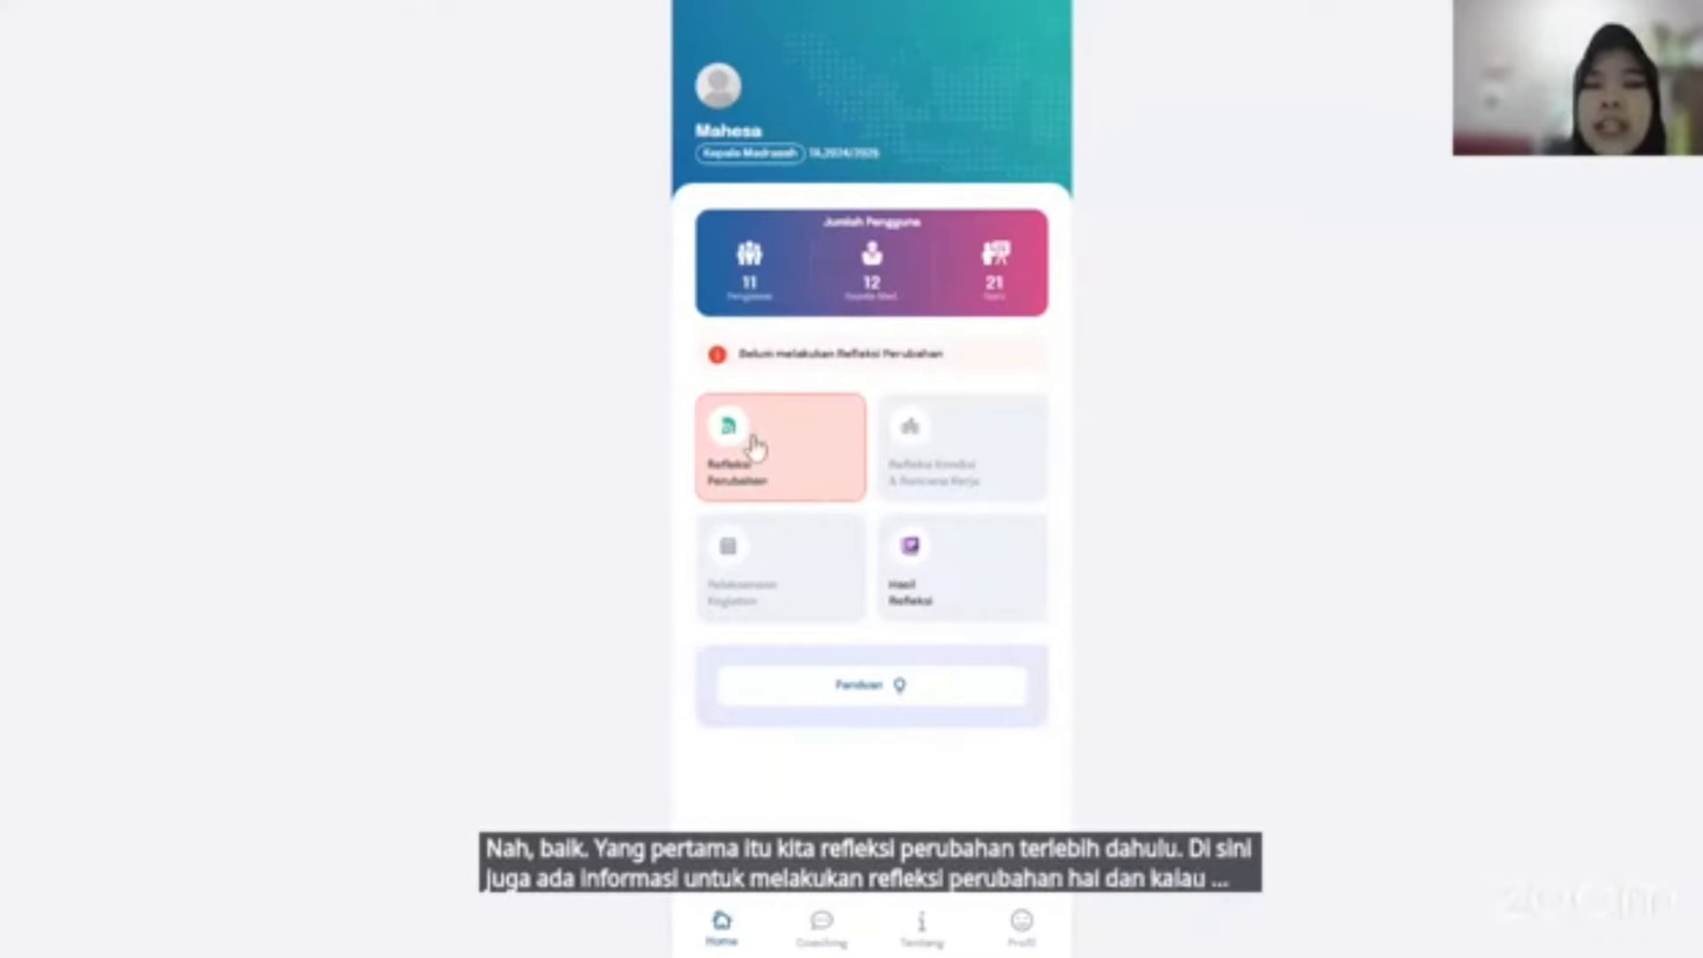
Open Refleksi Perubahan, start the reflection and get past the Instruksi Pengisian page.
{"action": "left_click", "coordinate": [813, 455]}
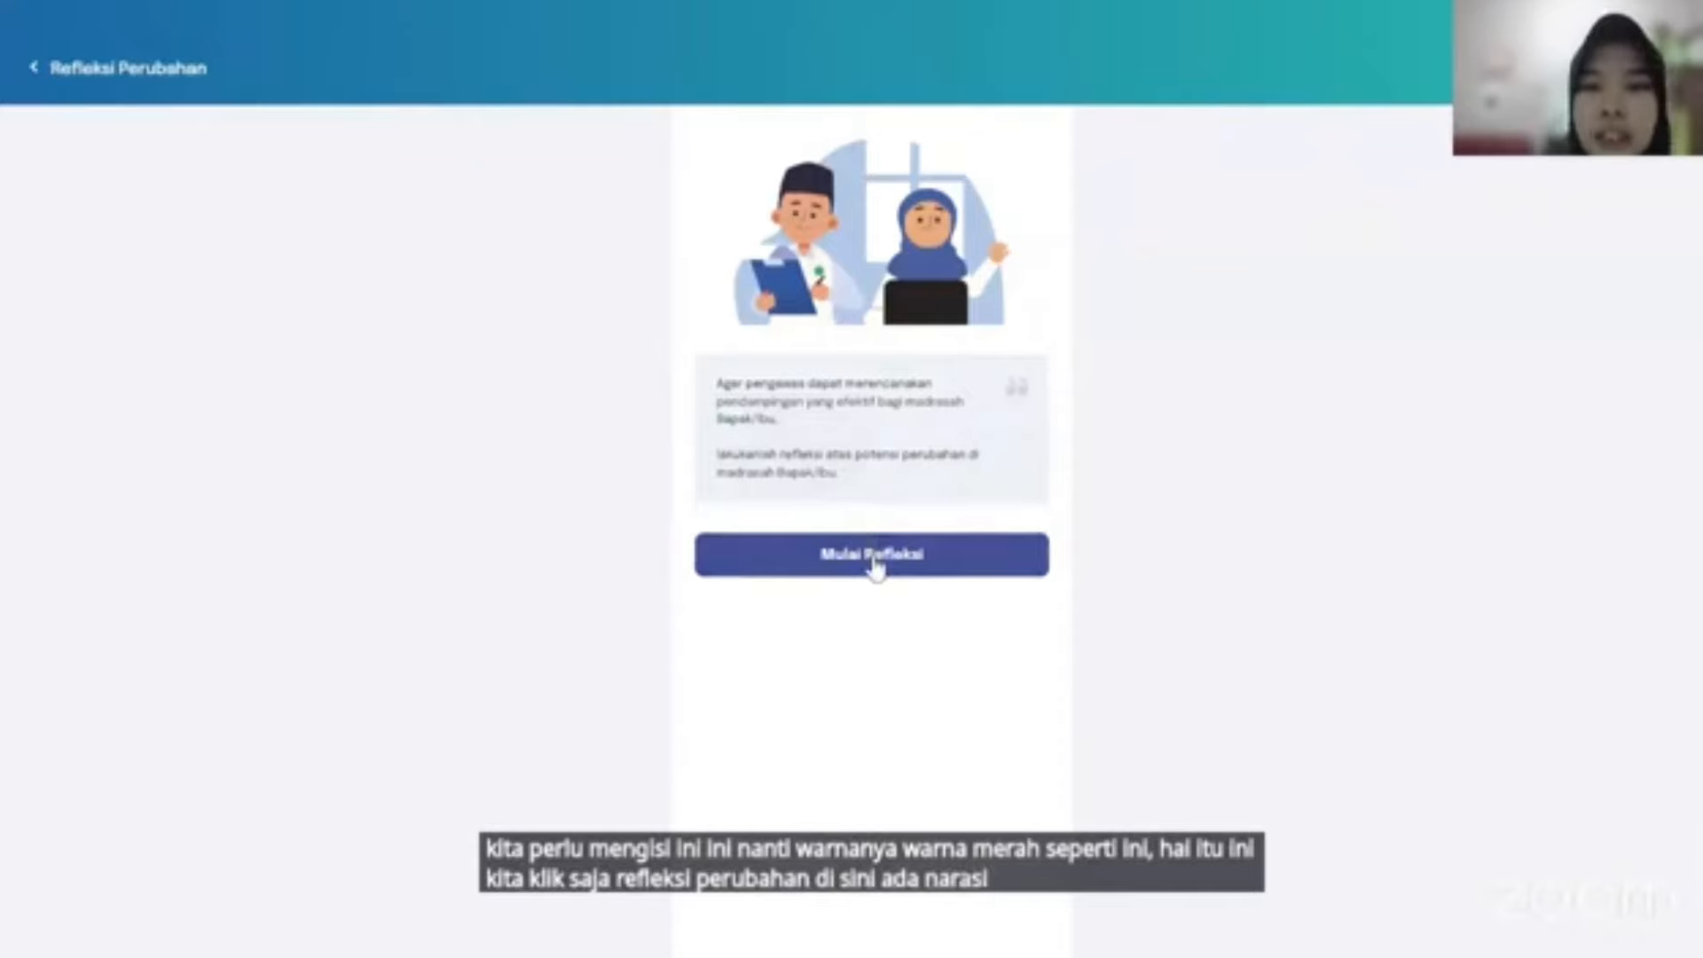
{"action": "left_click", "coordinate": [873, 559]}
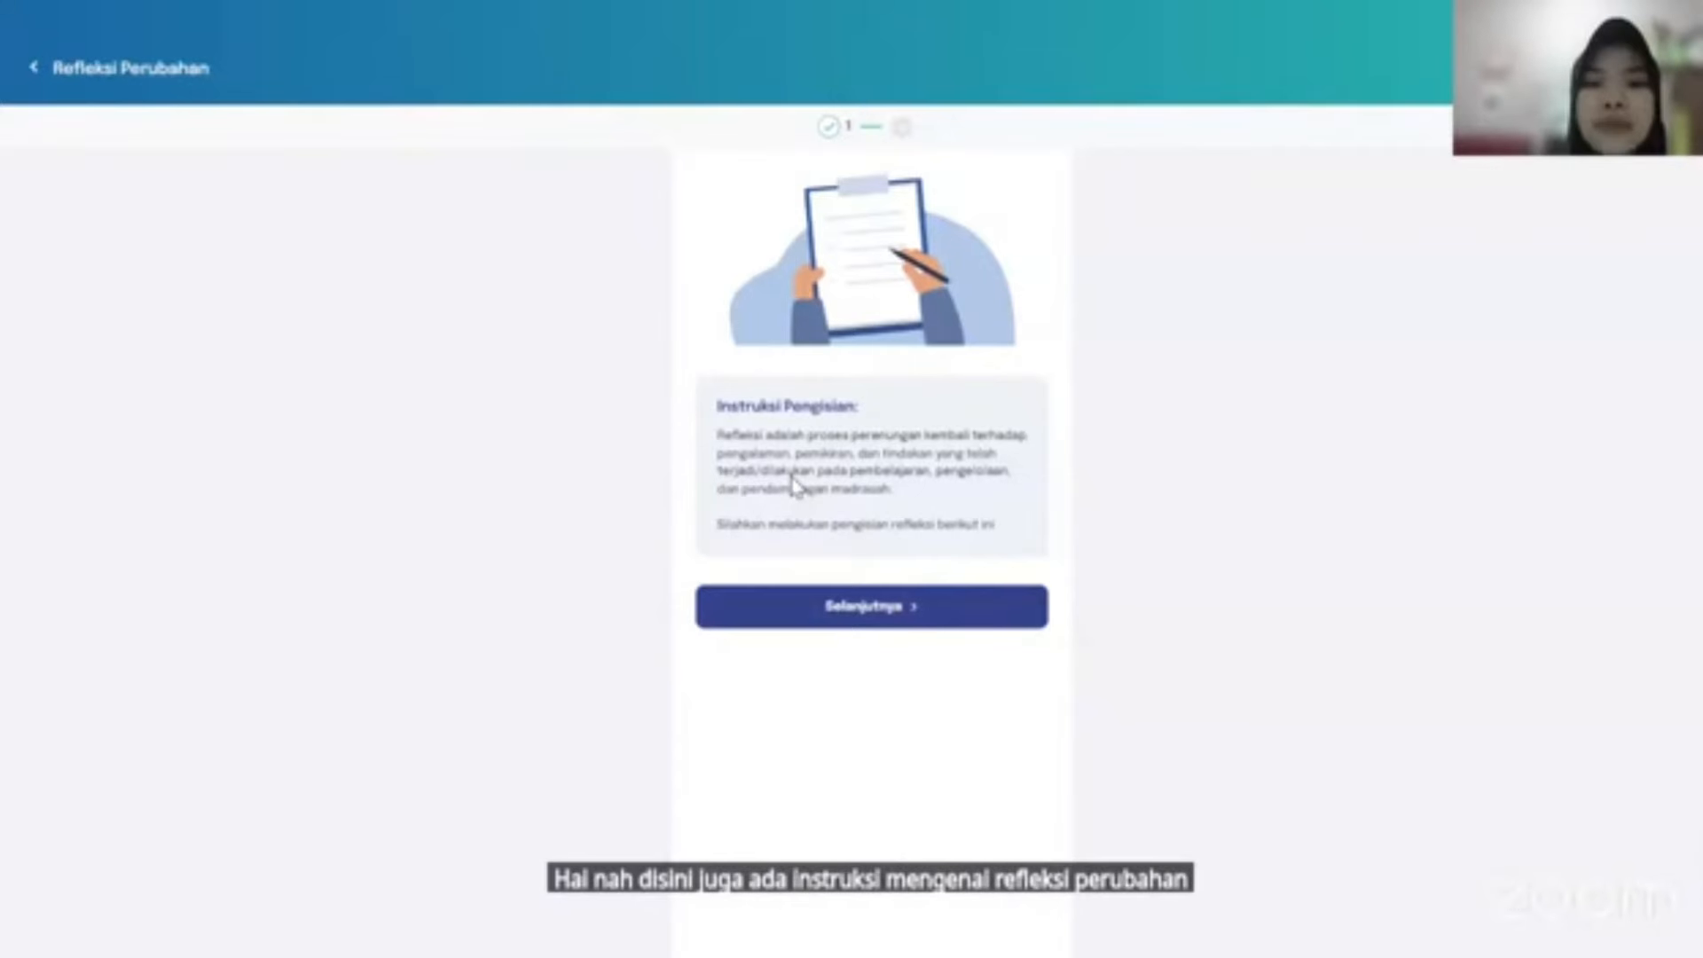
{"action": "left_click", "coordinate": [868, 621]}
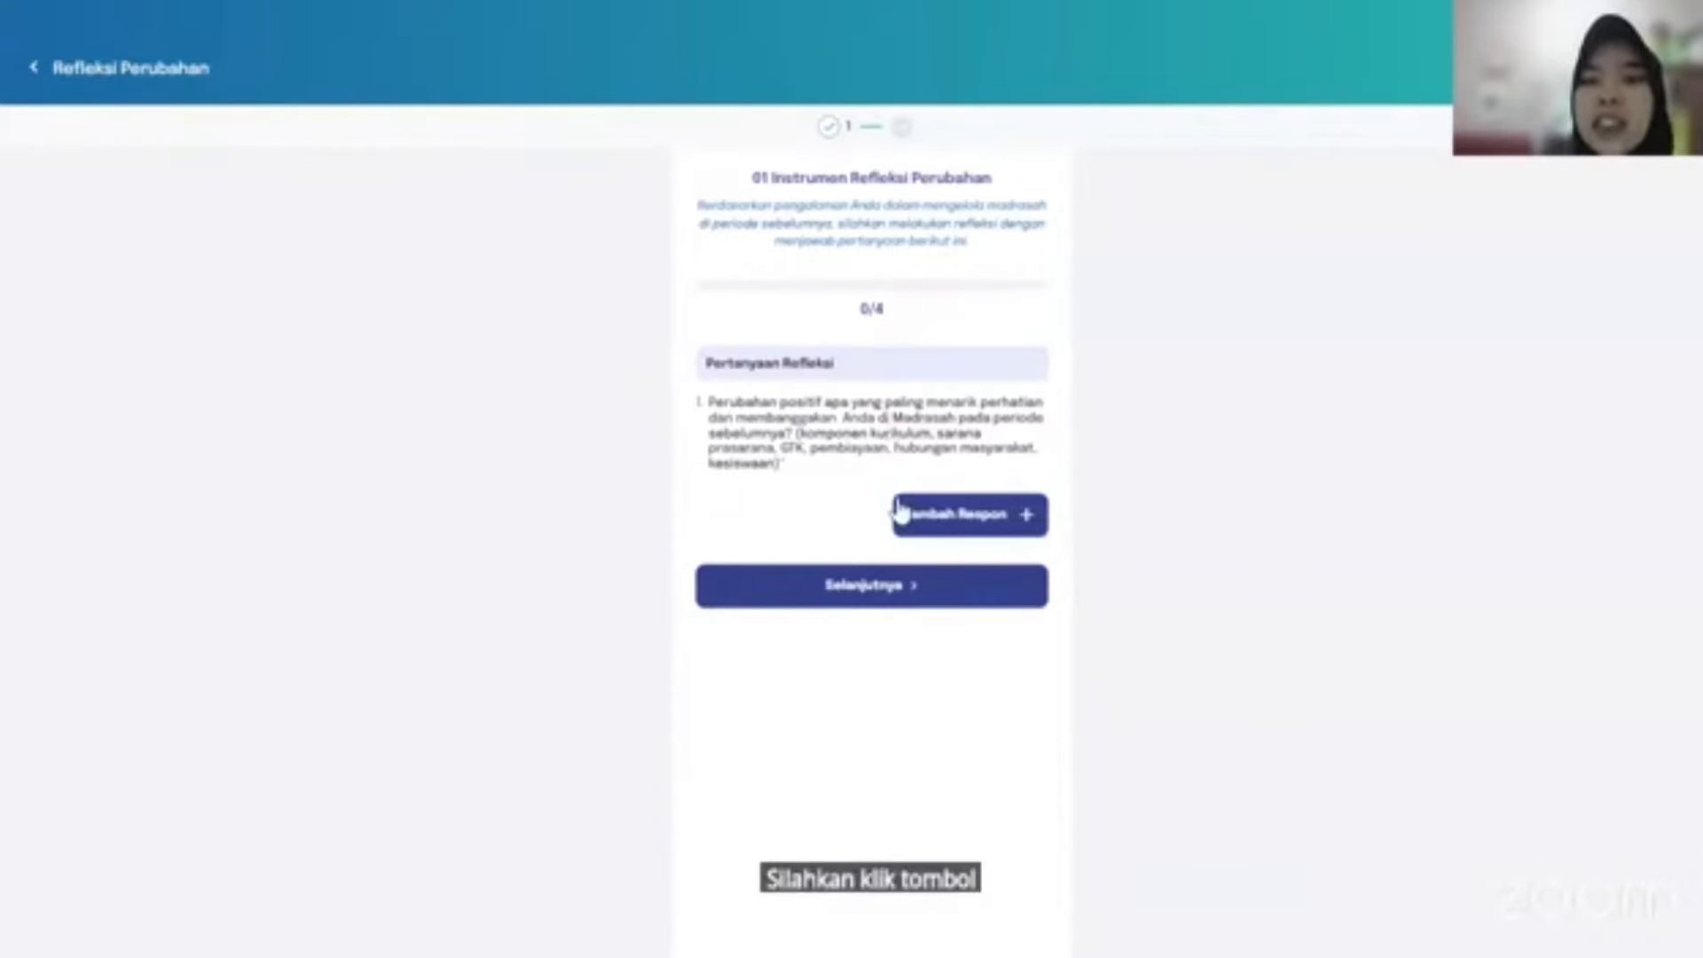
Leave 'test' as the only response to question 1, deleting the extra row, and go to question 2.
{"action": "left_click", "coordinate": [954, 518]}
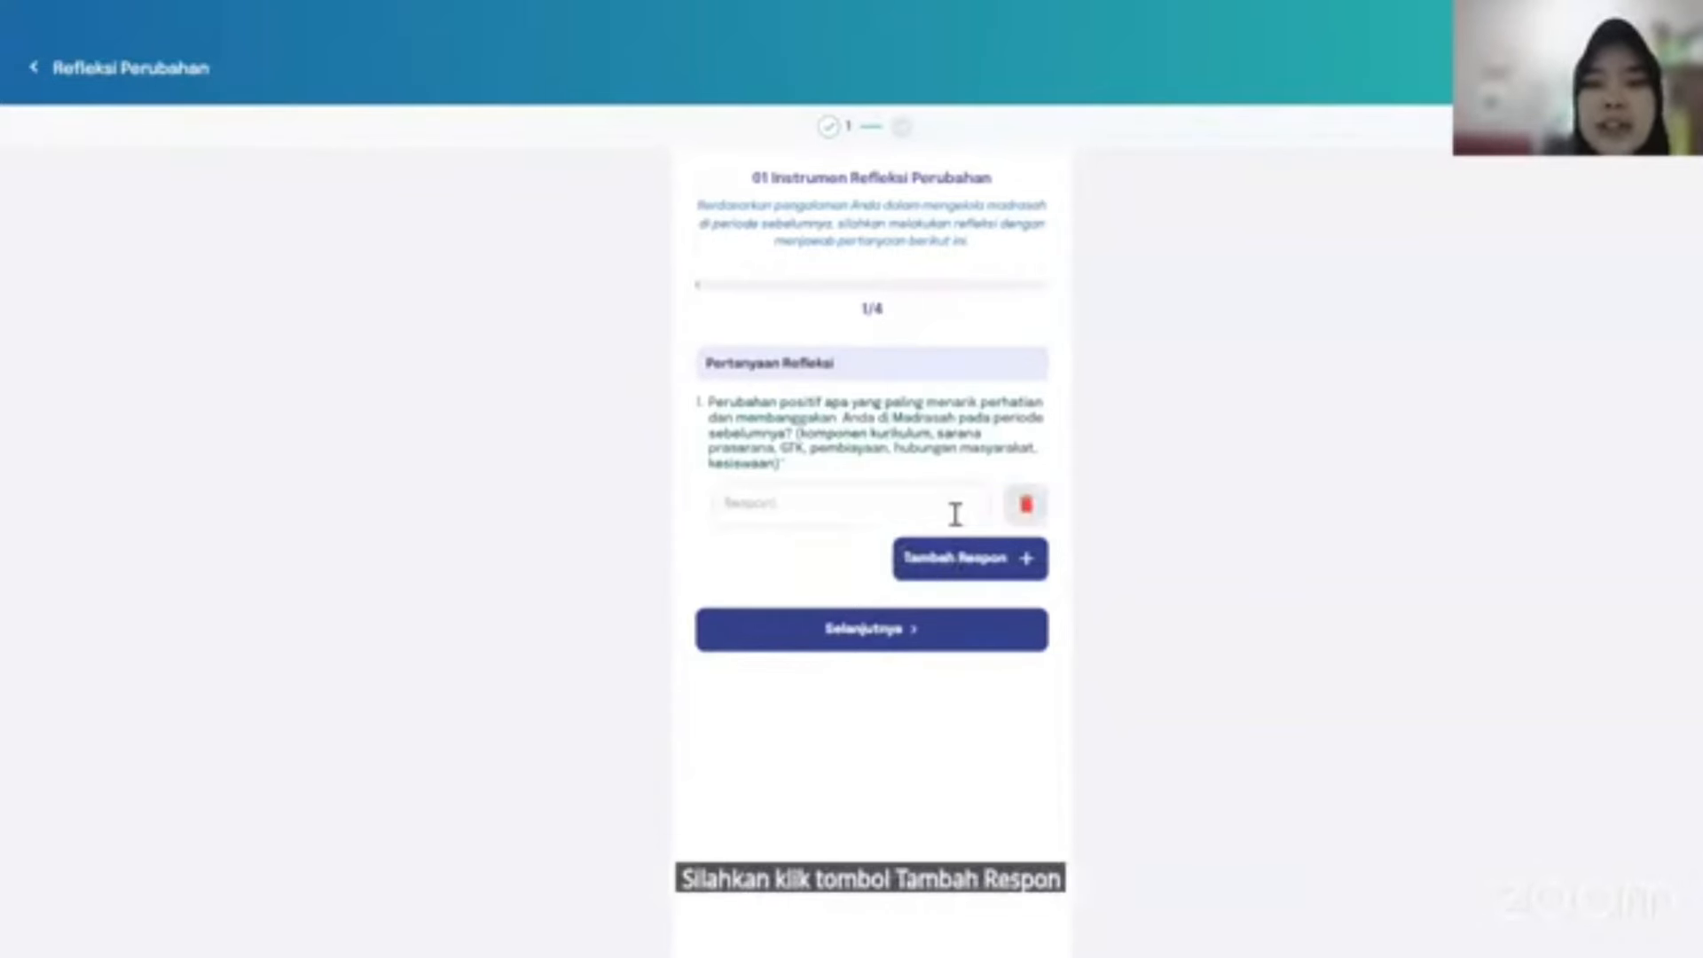
{"action": "left_click", "coordinate": [816, 512]}
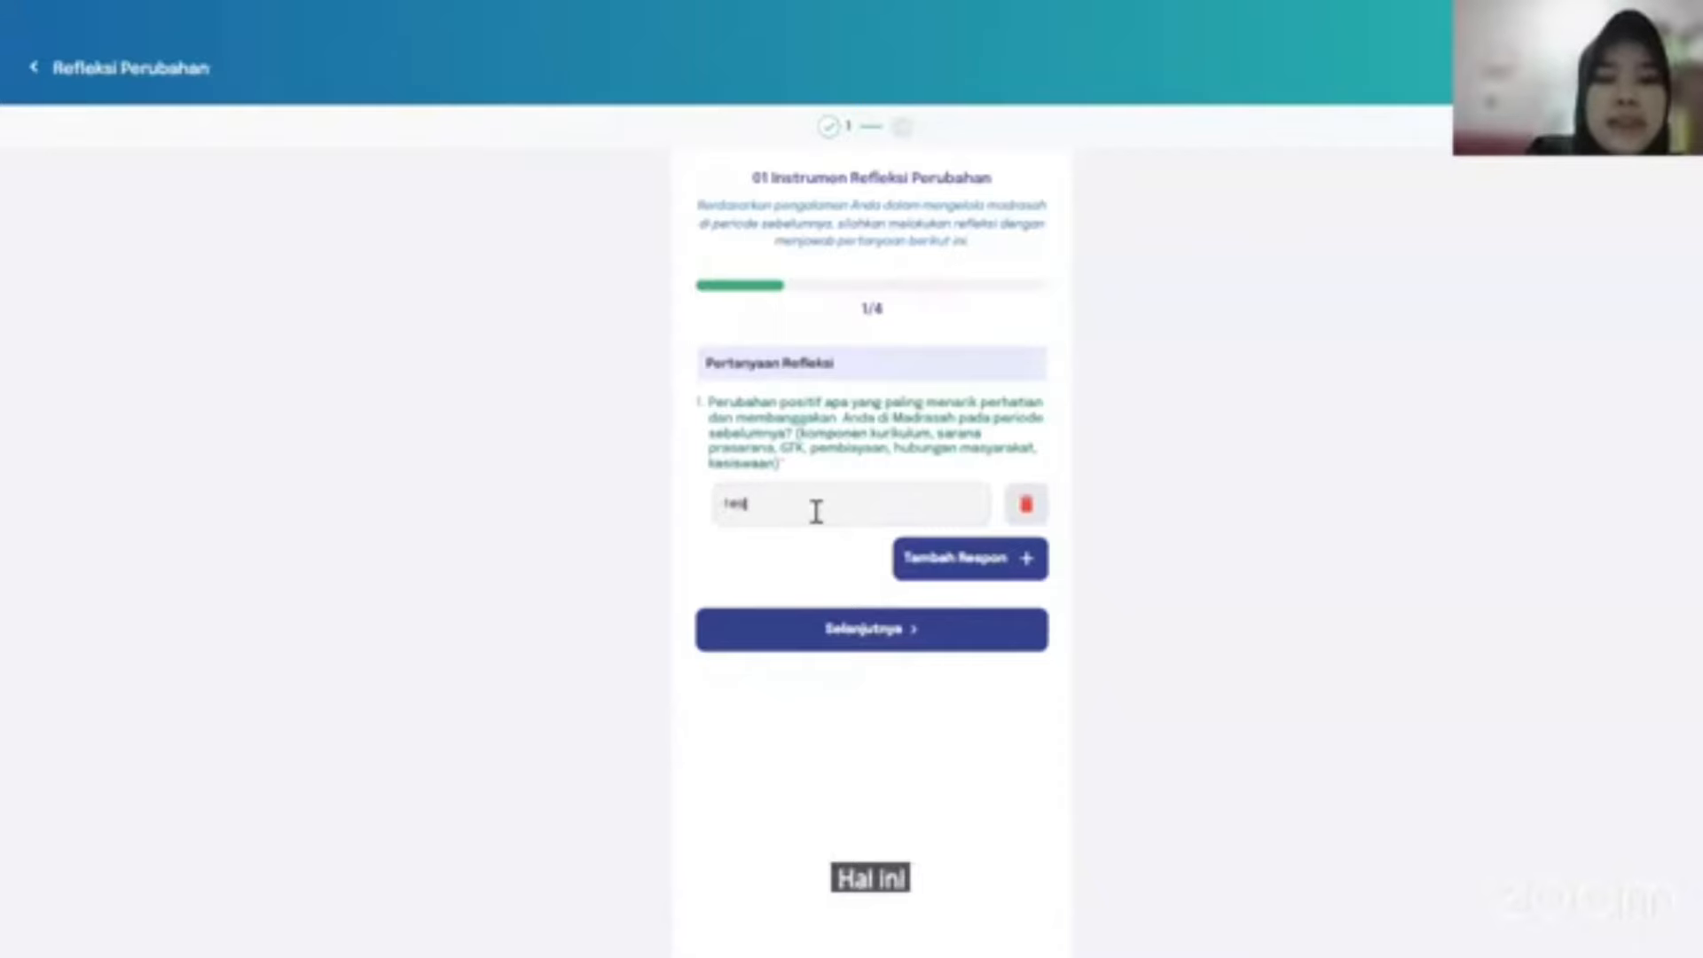
{"action": "type", "text": "test"}
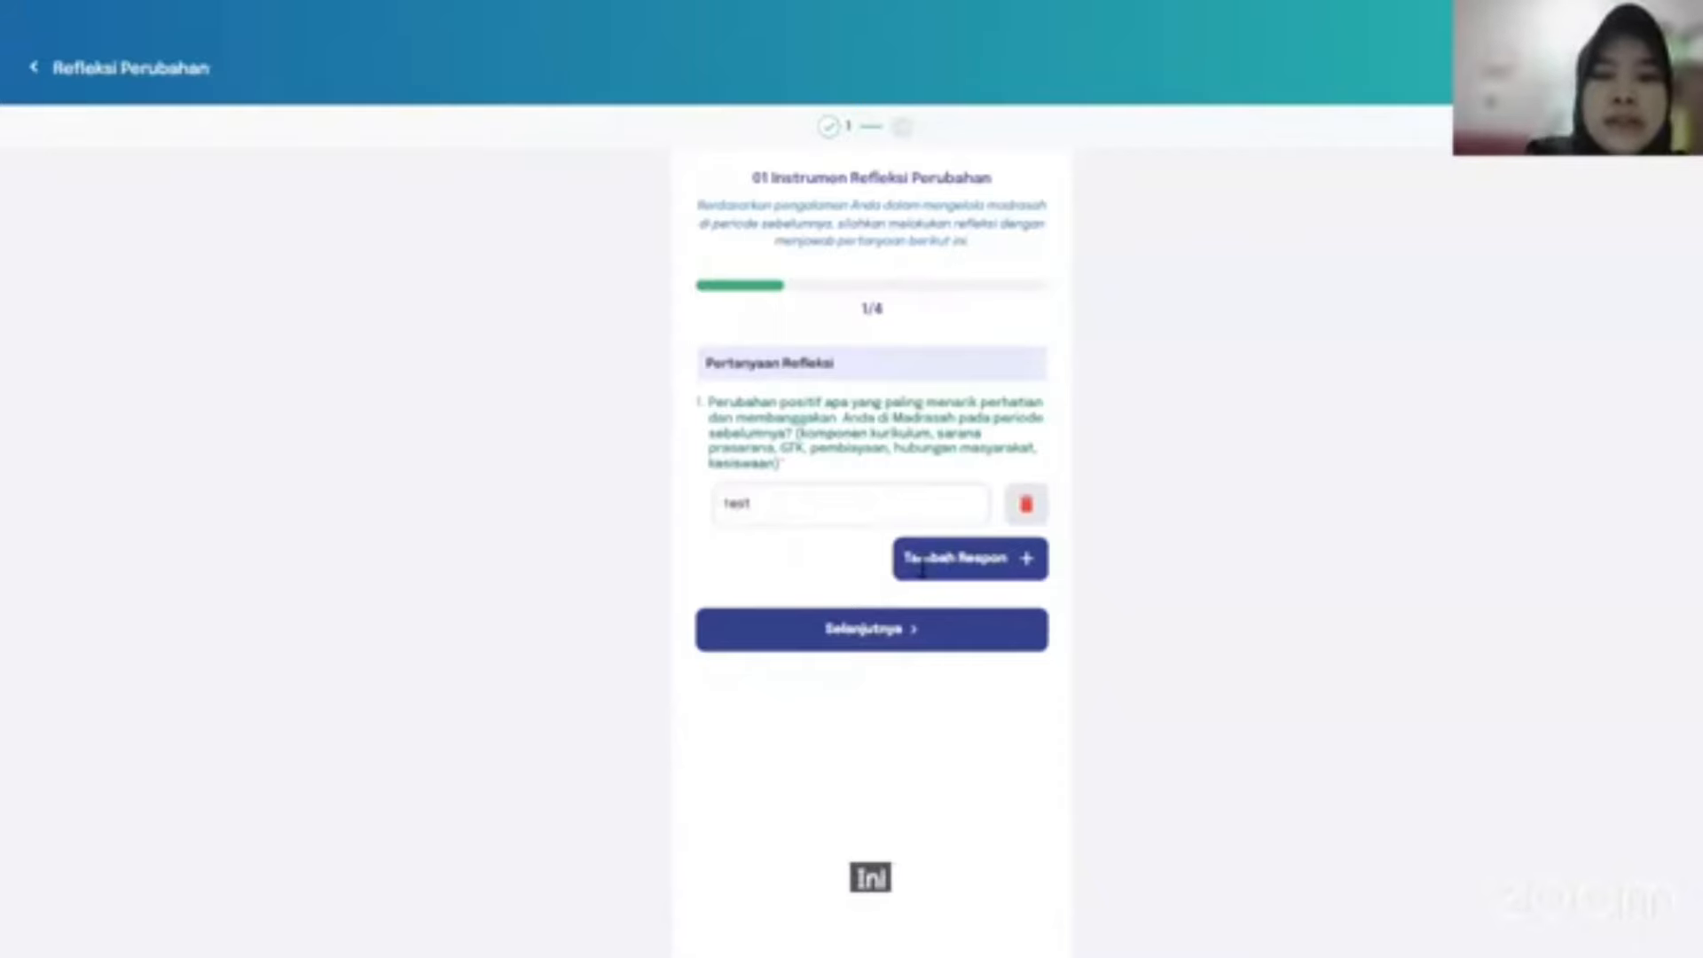
{"action": "left_click", "coordinate": [922, 563]}
{"action": "type", "text": "test"}
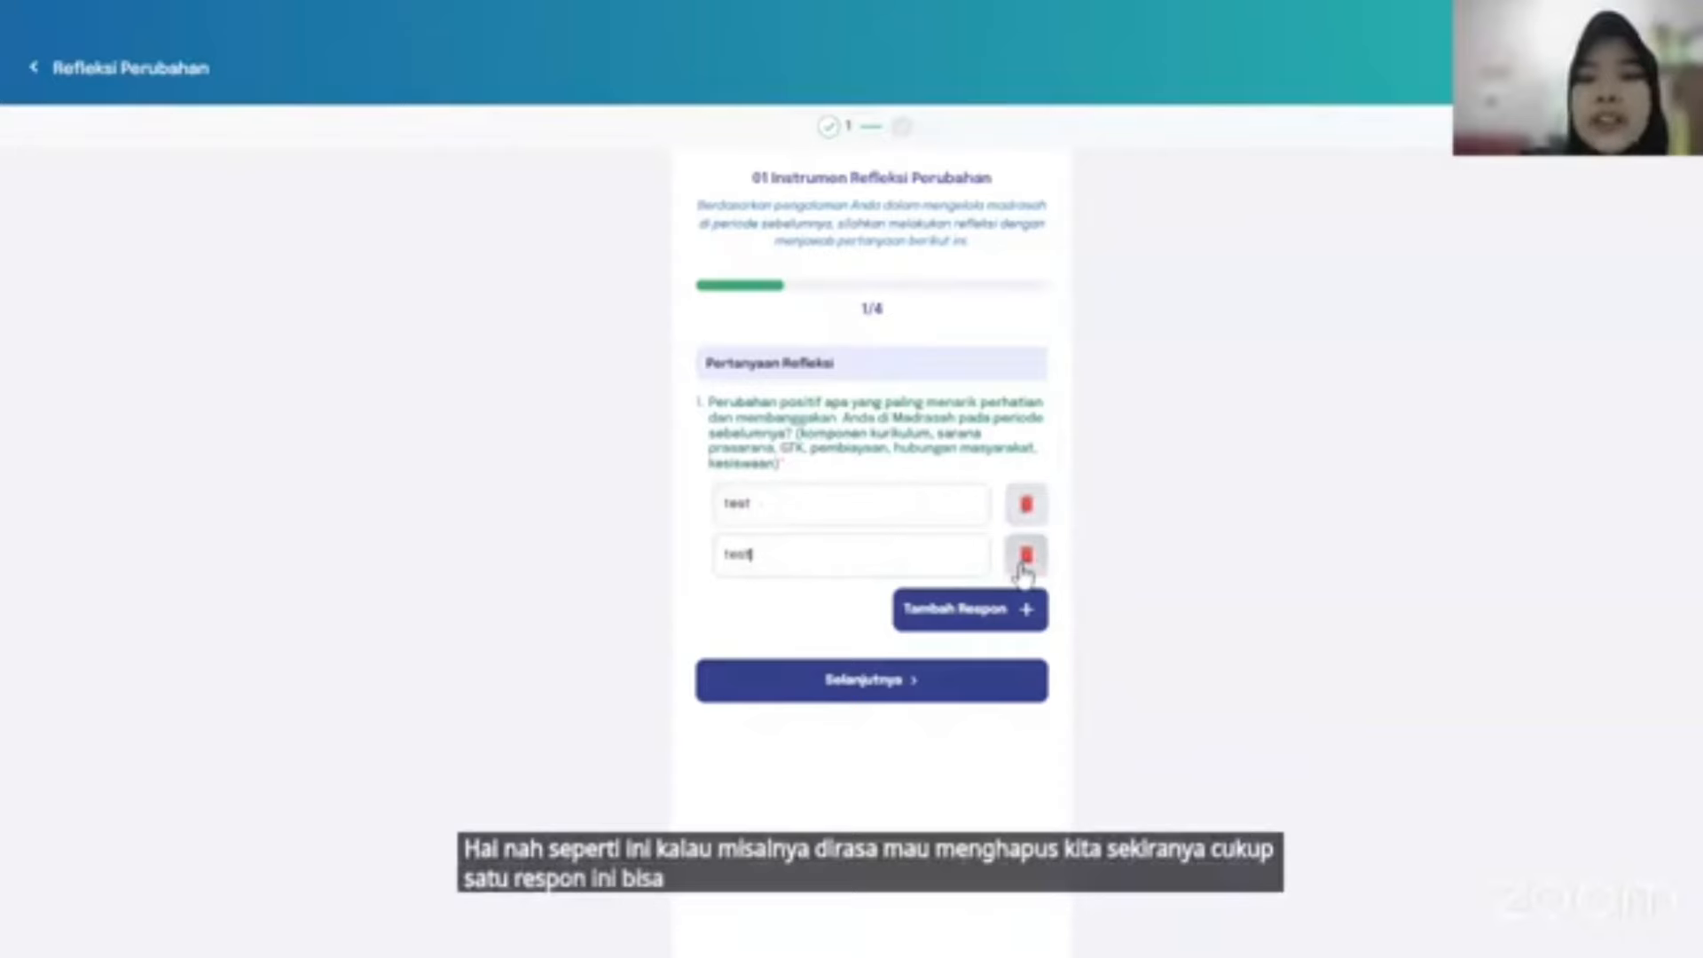
{"action": "left_click", "coordinate": [1027, 555]}
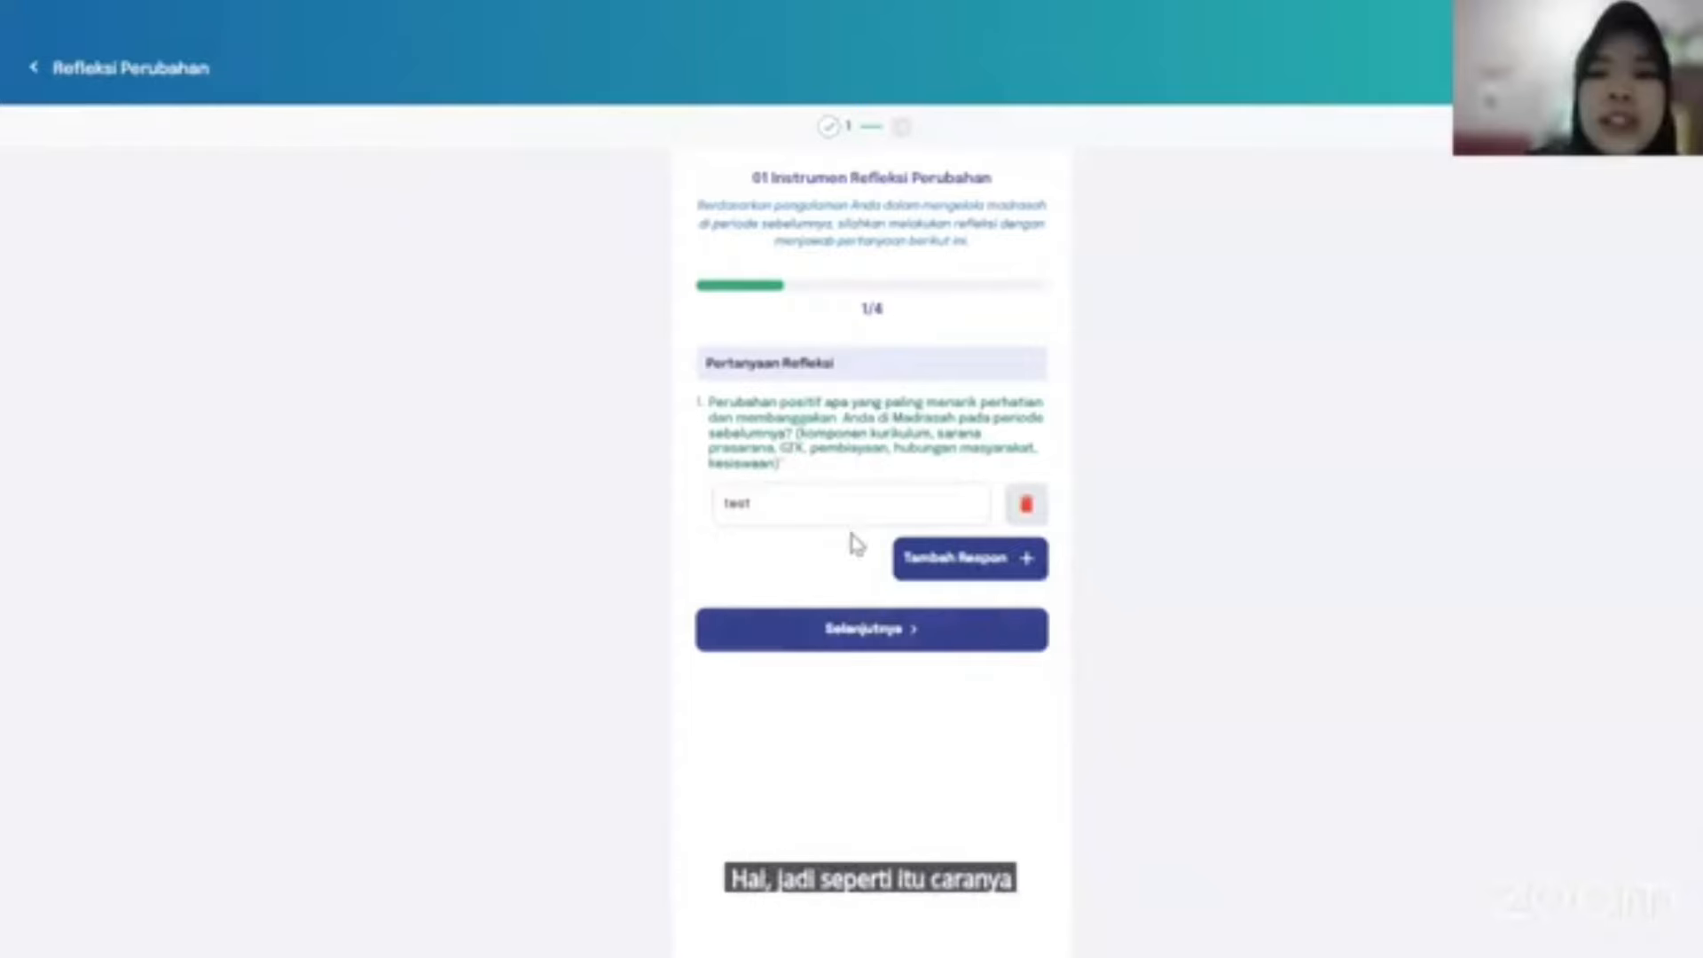
{"action": "left_click", "coordinate": [844, 631]}
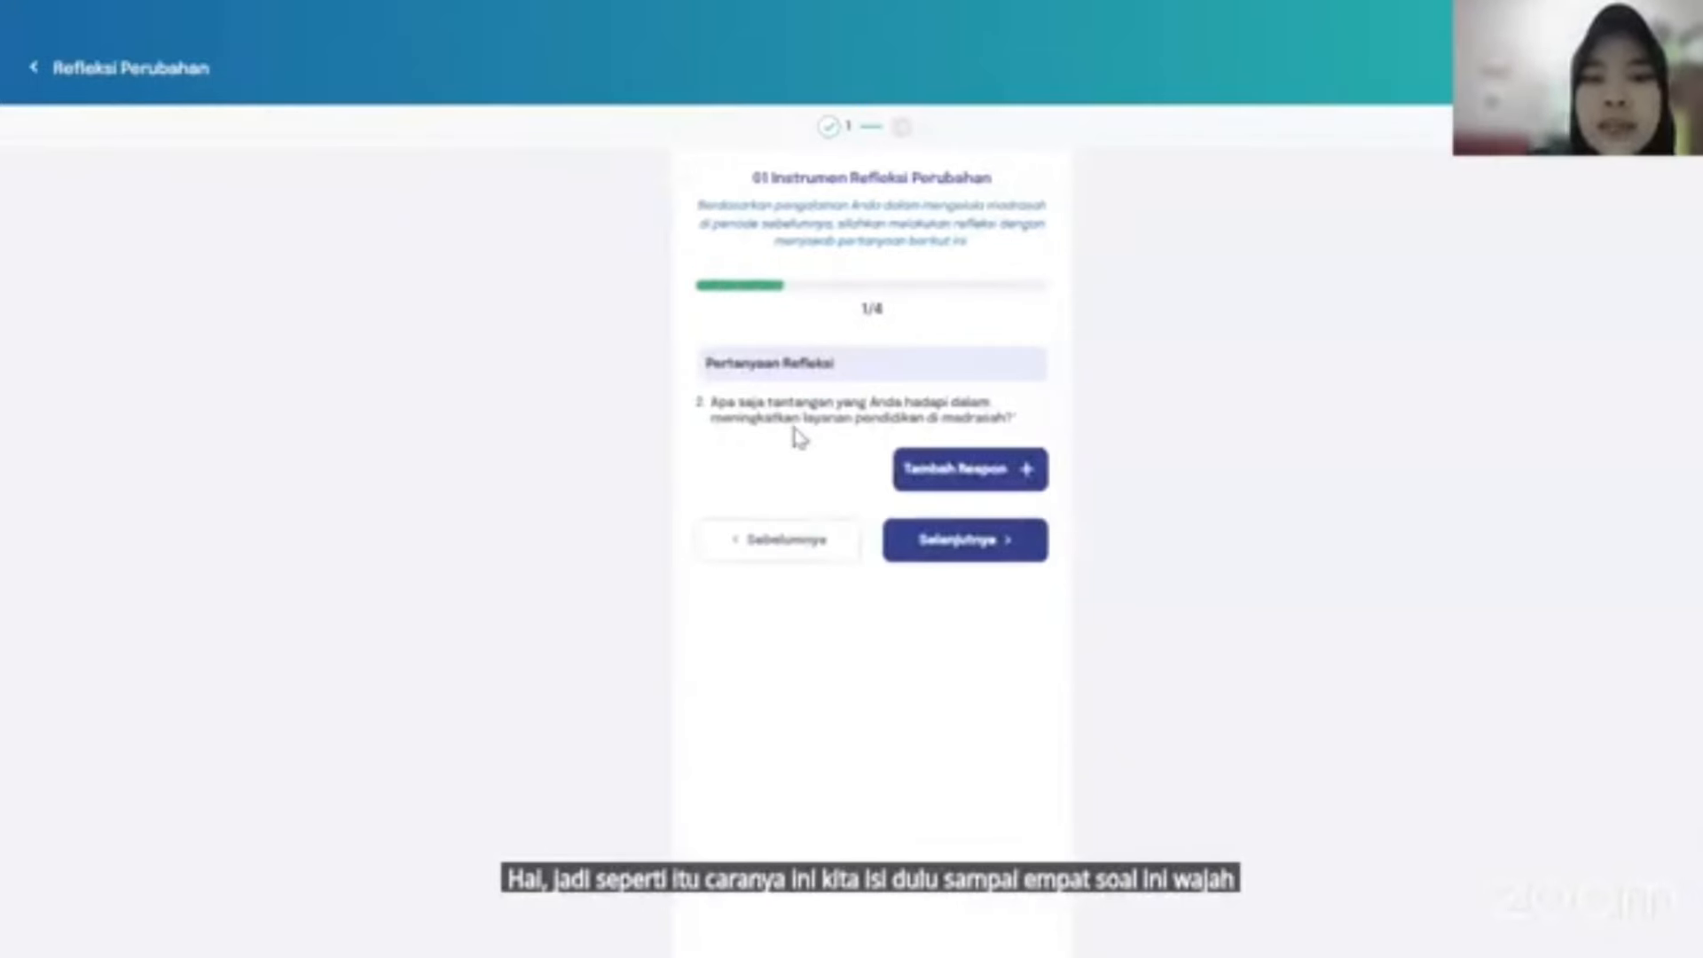
Answer question 2 with test2, then dismiss the Gagal Disimpan error on the unanswered question 3.
{"action": "left_click", "coordinate": [960, 477]}
{"action": "left_click", "coordinate": [825, 470]}
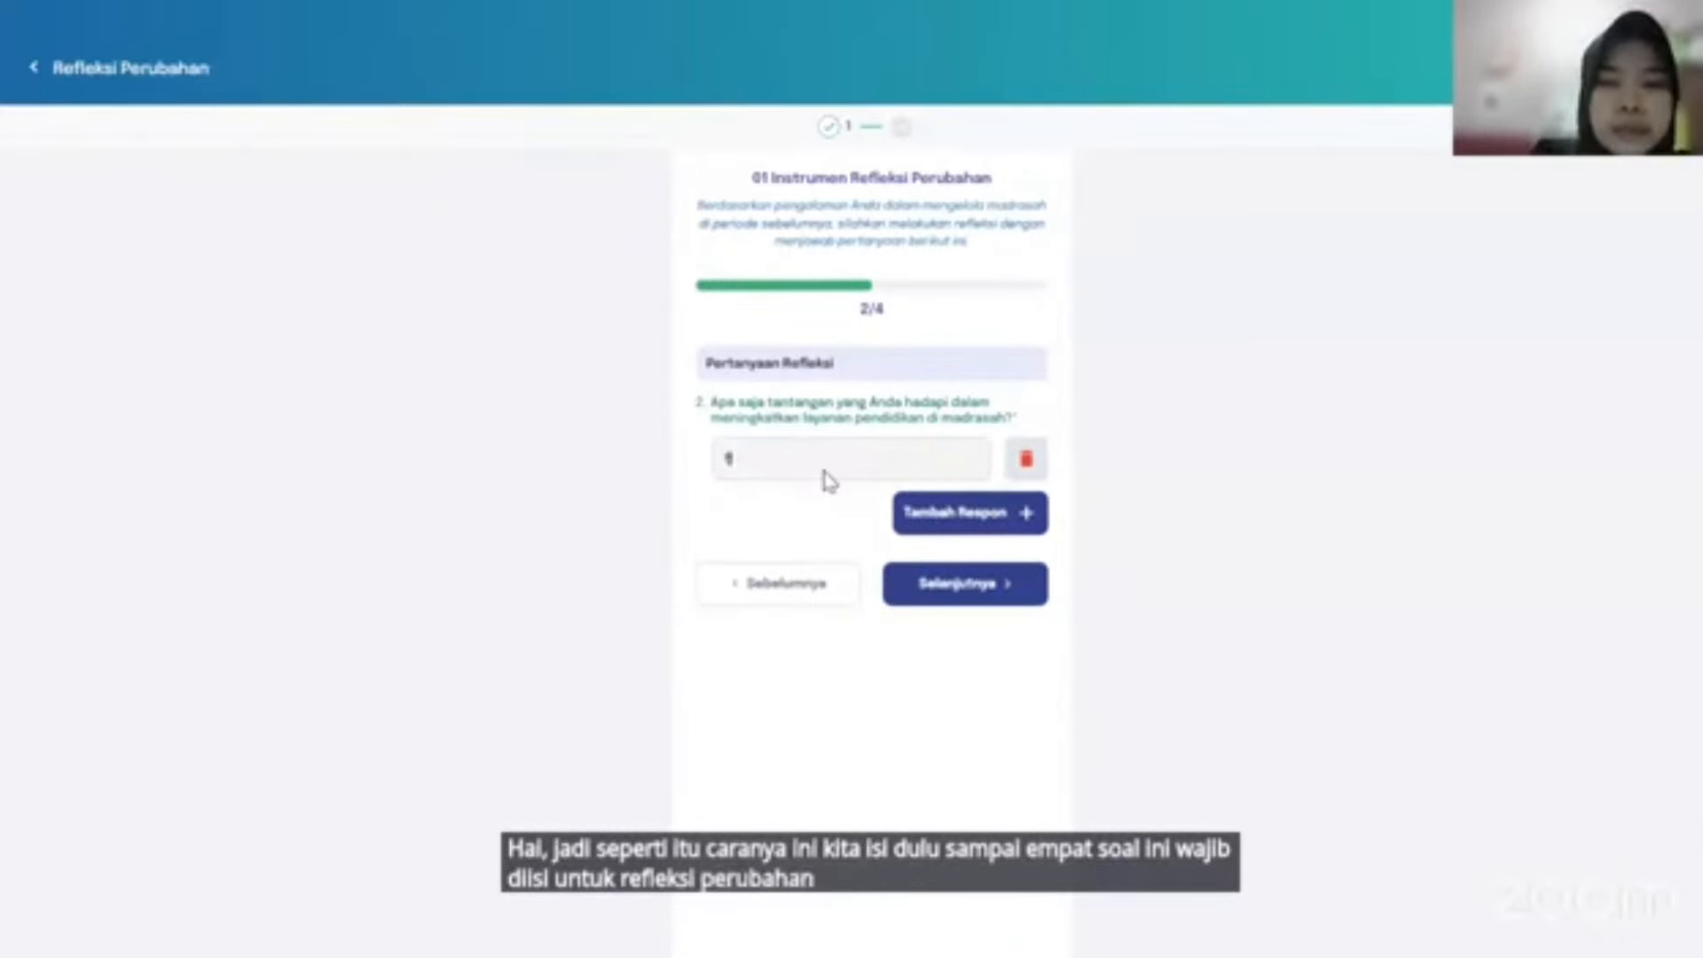
{"action": "type", "text": "t2"}
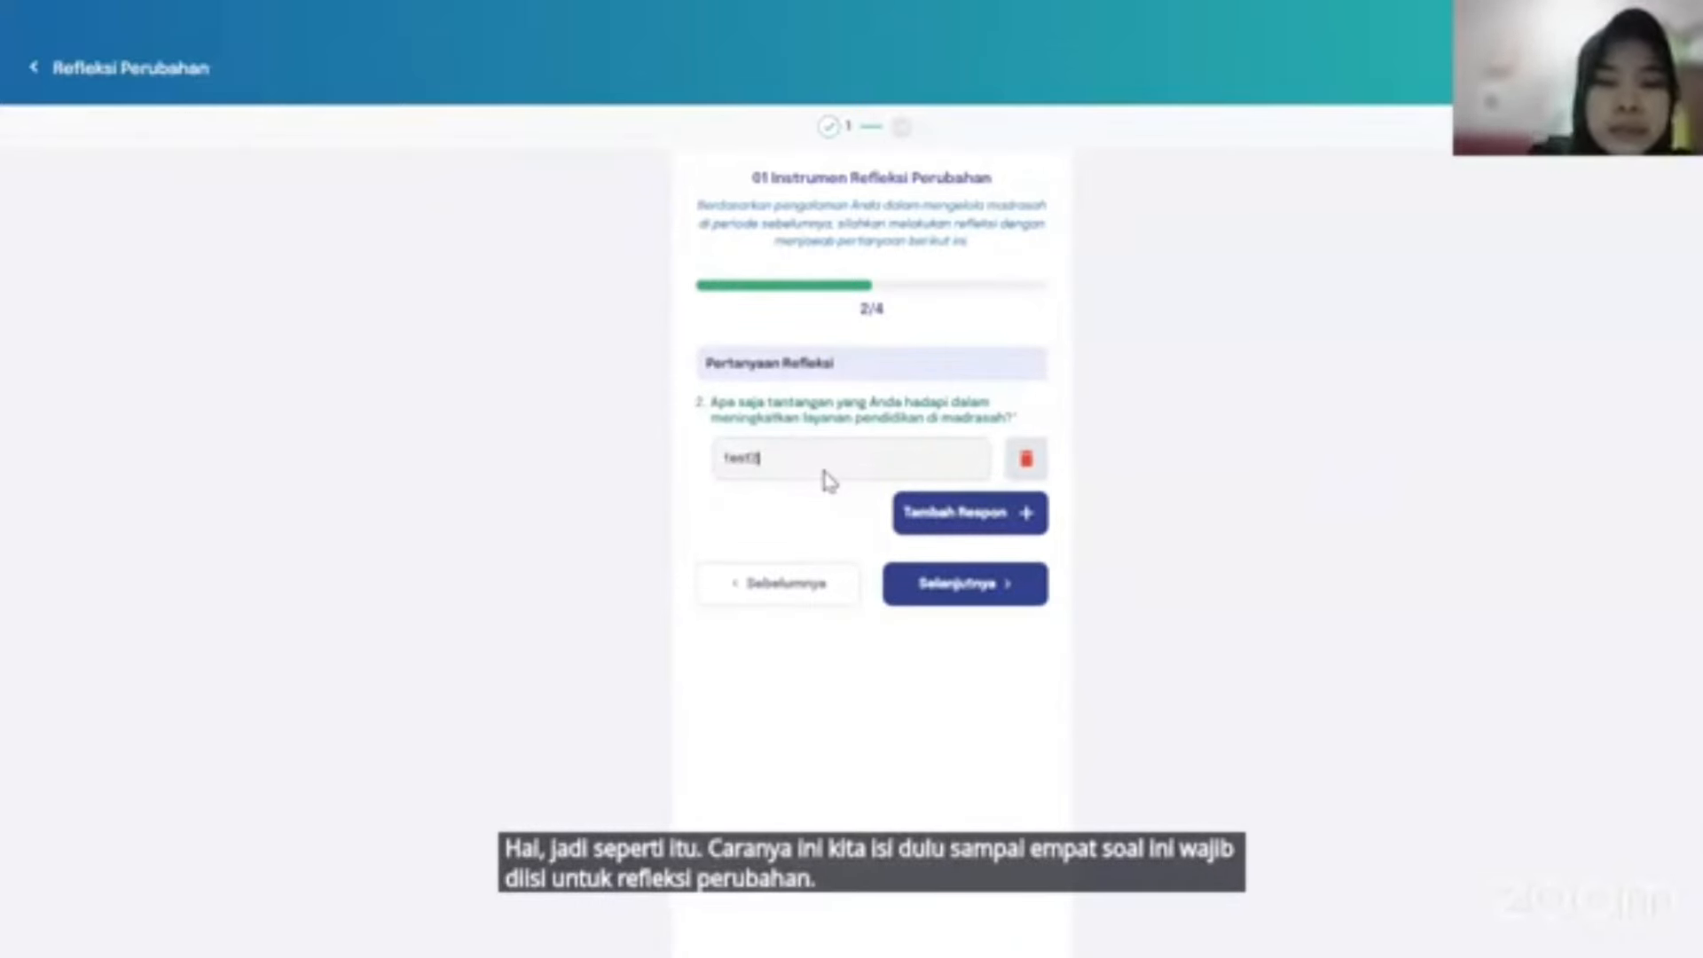
{"action": "left_click", "coordinate": [927, 596]}
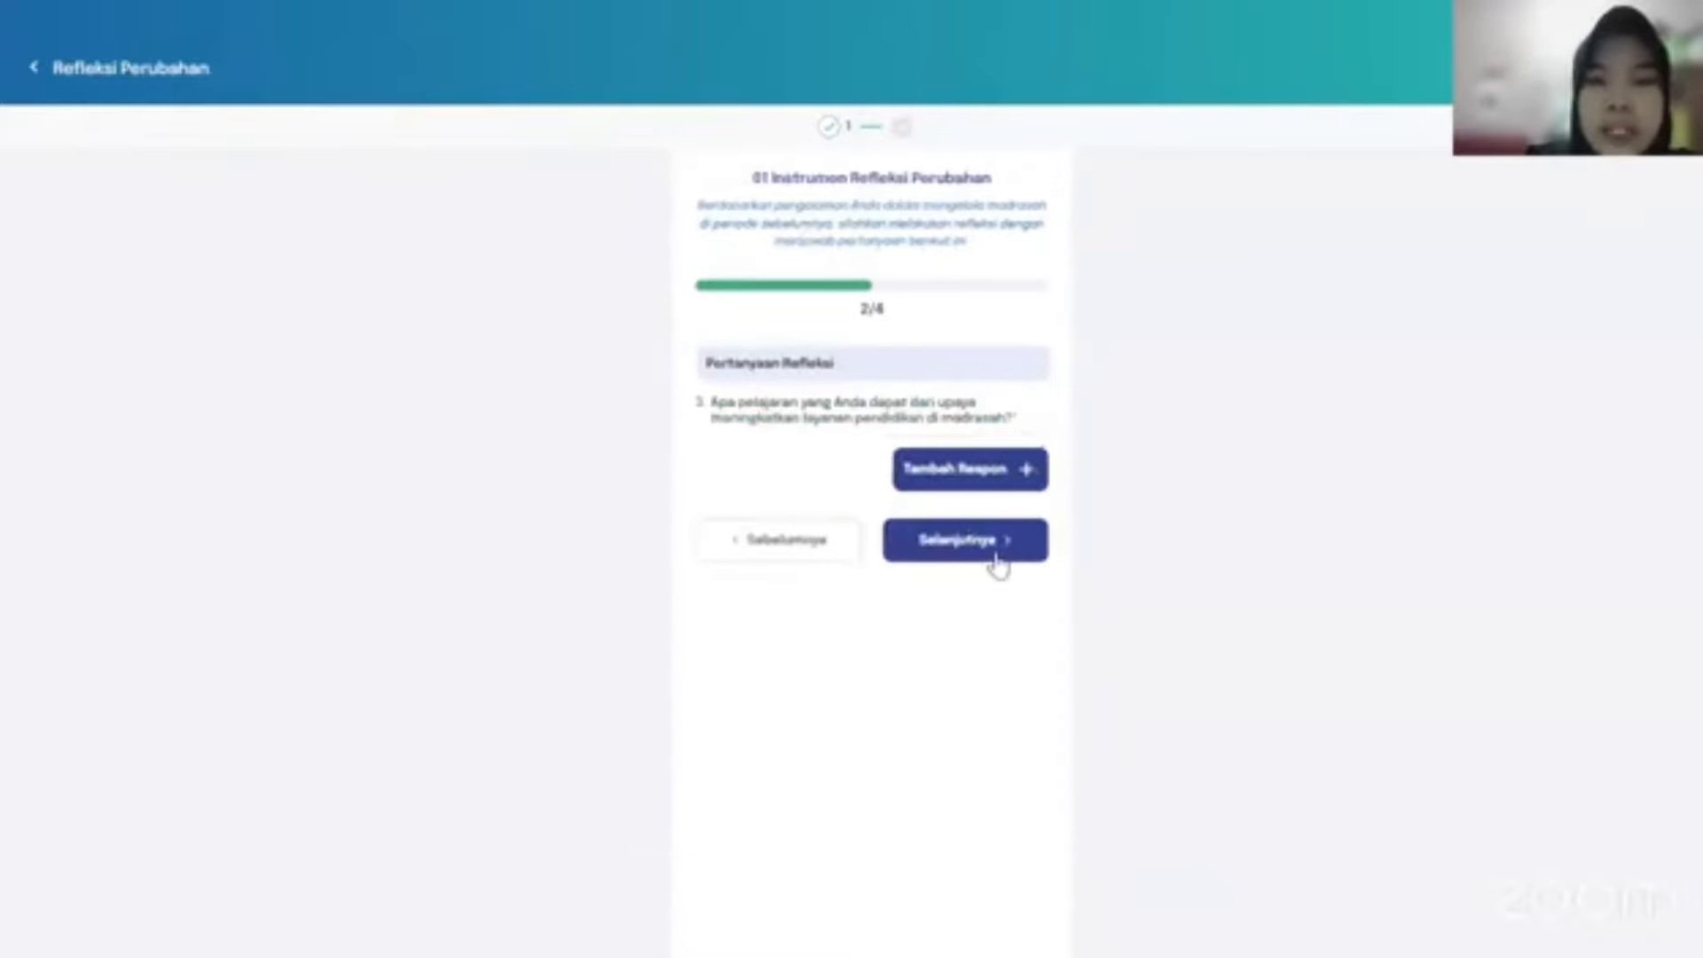
{"action": "left_click", "coordinate": [988, 553]}
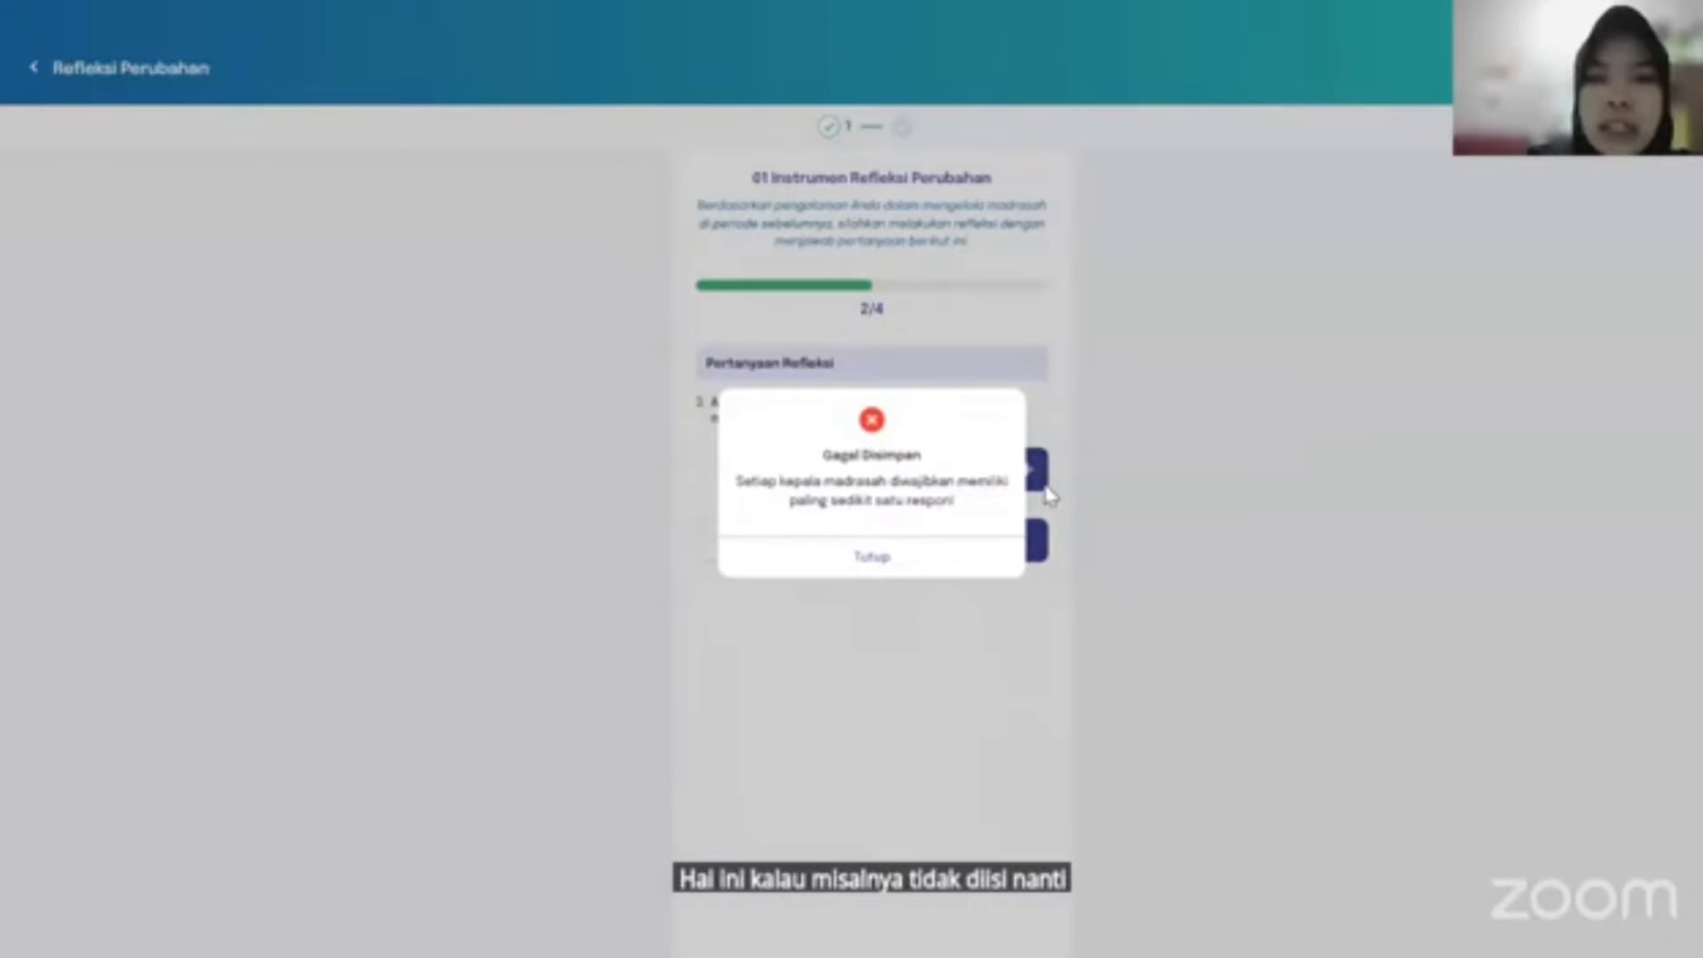
{"action": "left_click", "coordinate": [876, 563]}
Answer question 3 with test3 and question 4 with test4, then bring up the answers review.
{"action": "left_click", "coordinate": [940, 470]}
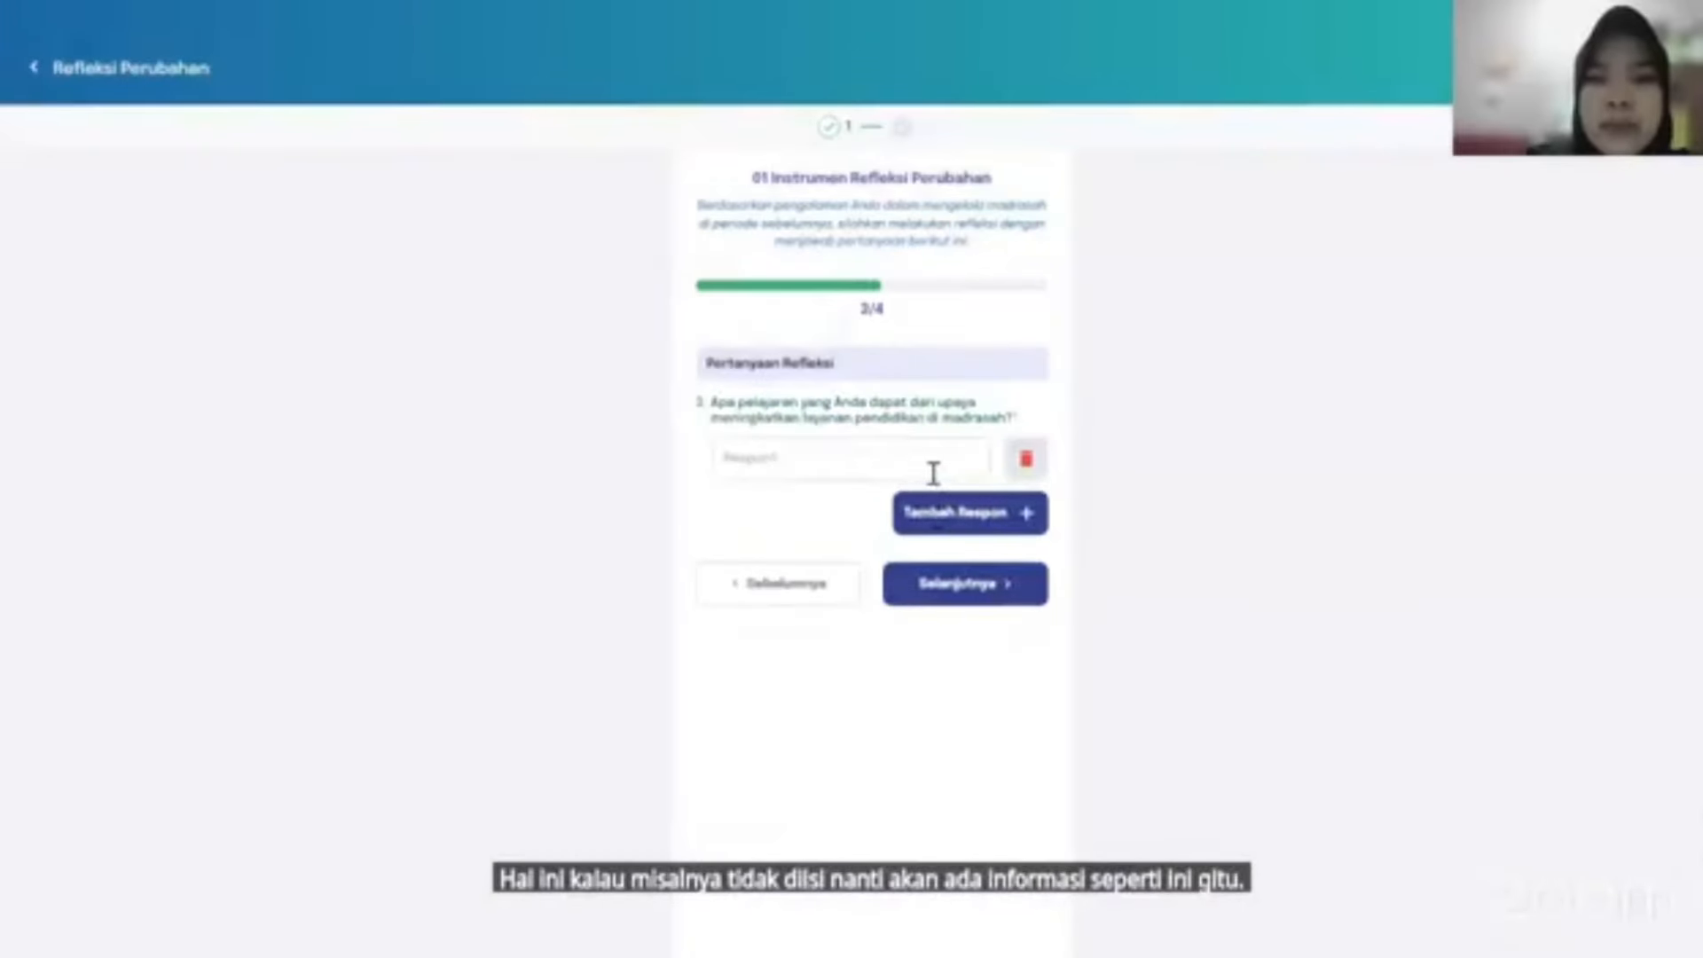
{"action": "type", "text": "s"}
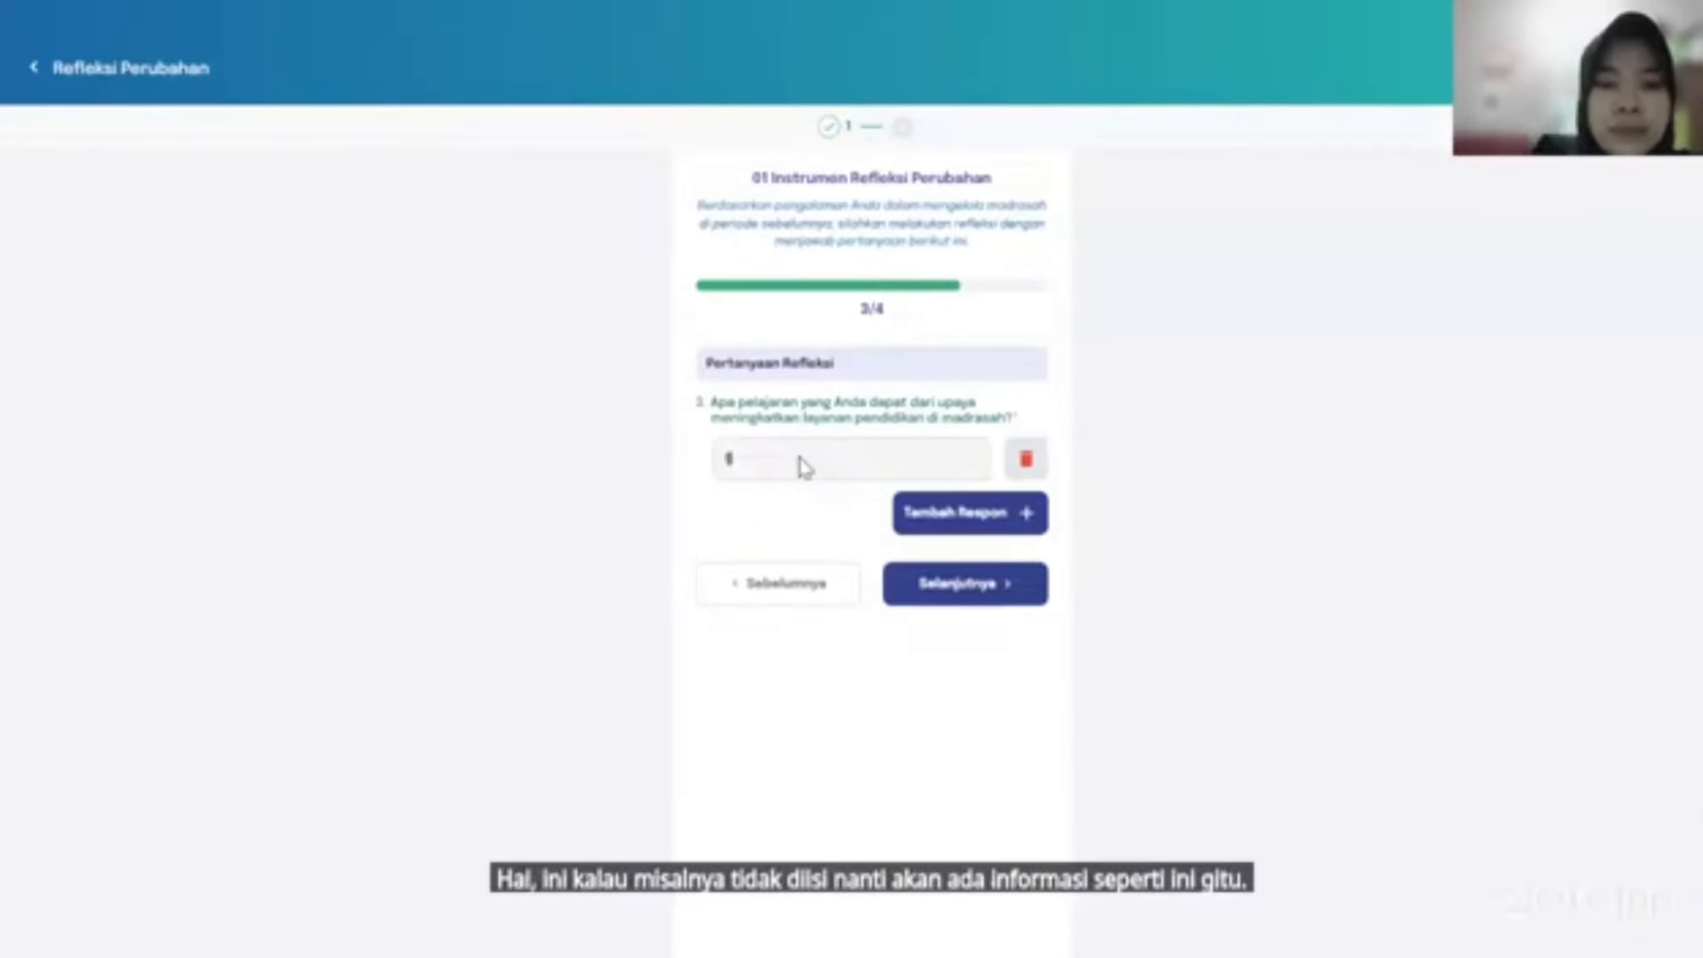
{"action": "type", "text": "est3"}
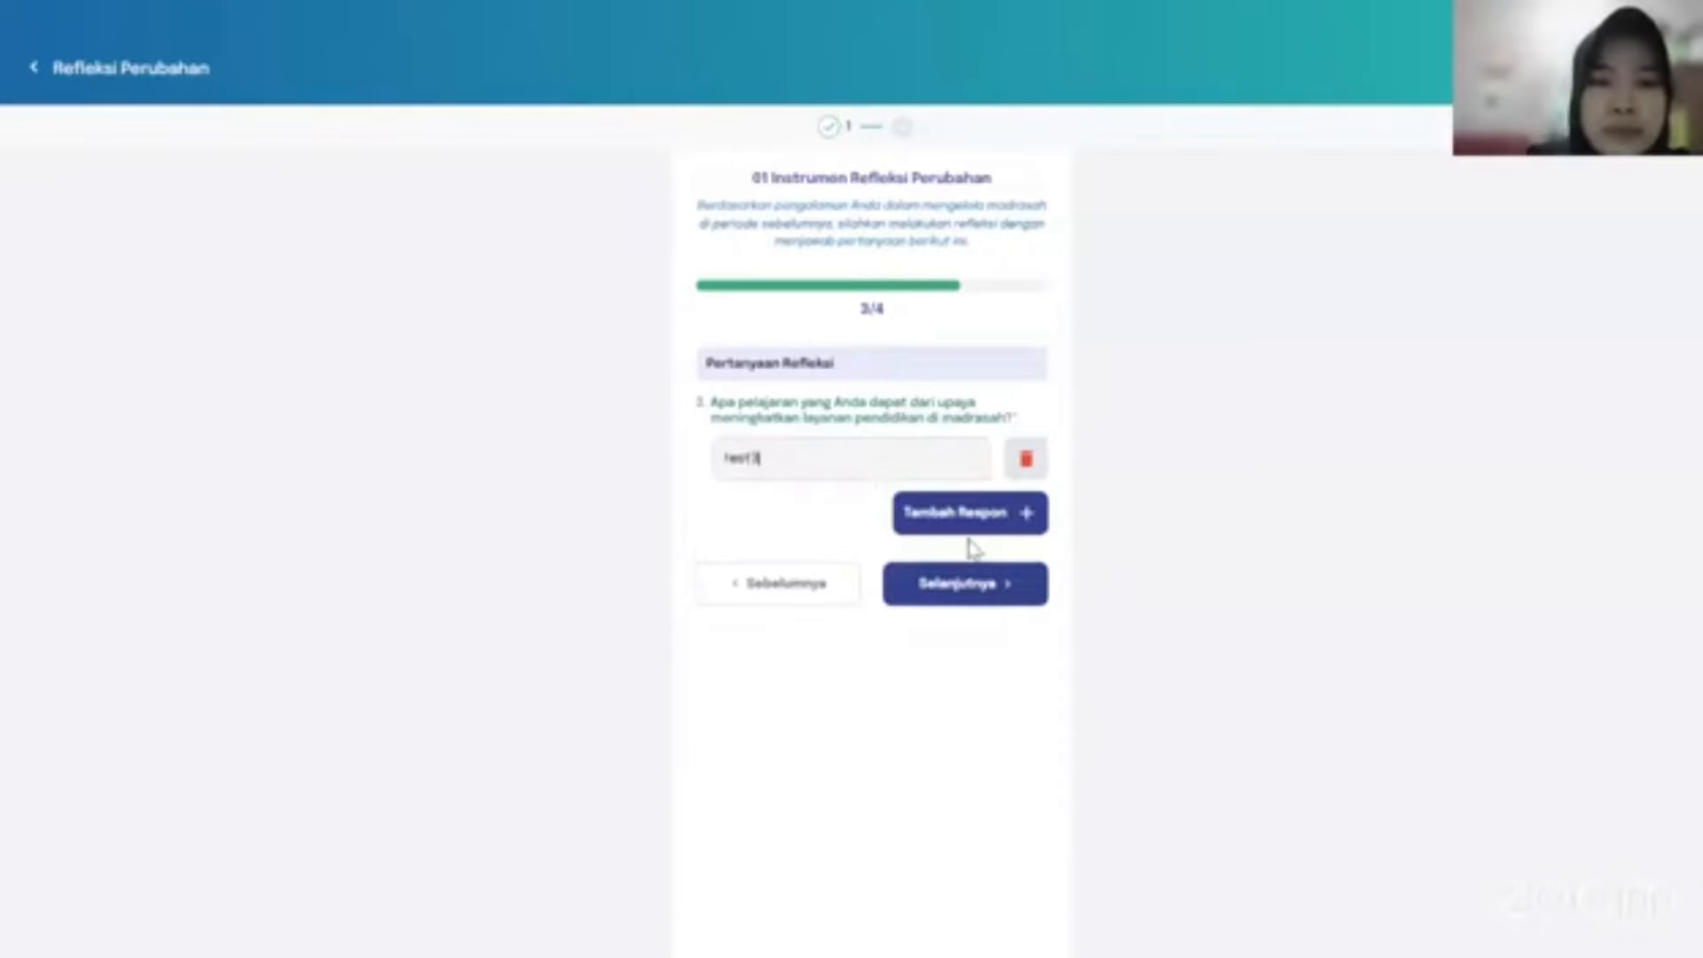
{"action": "left_click", "coordinate": [1020, 594]}
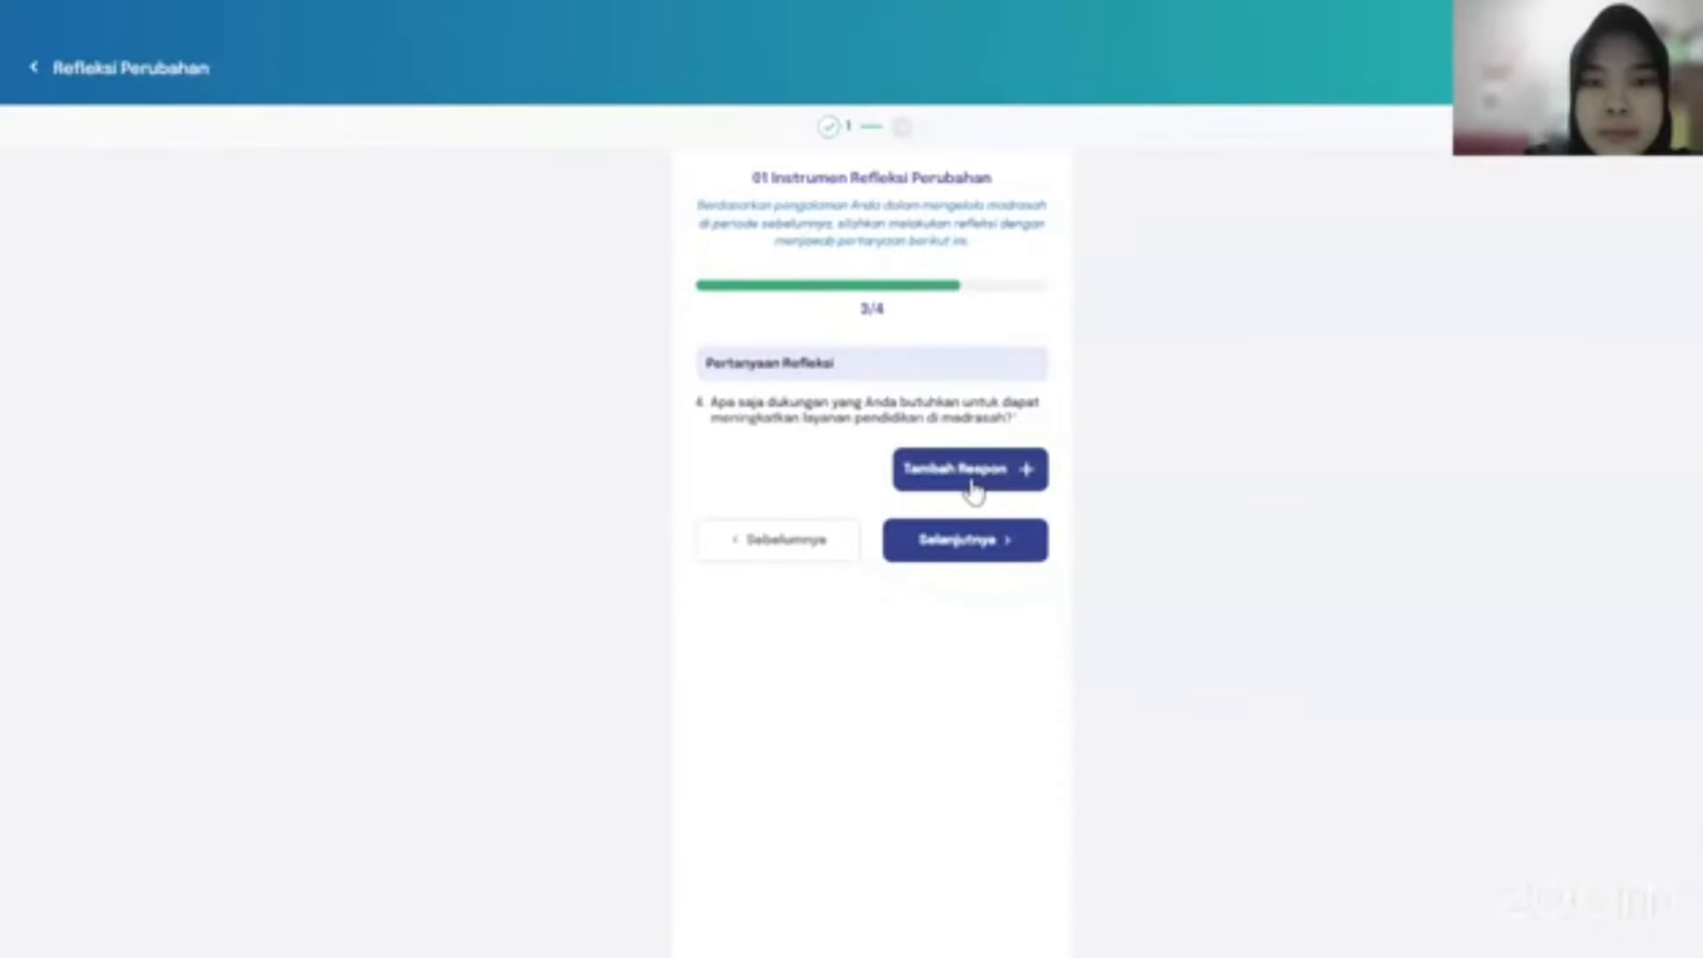
{"action": "left_click", "coordinate": [967, 479]}
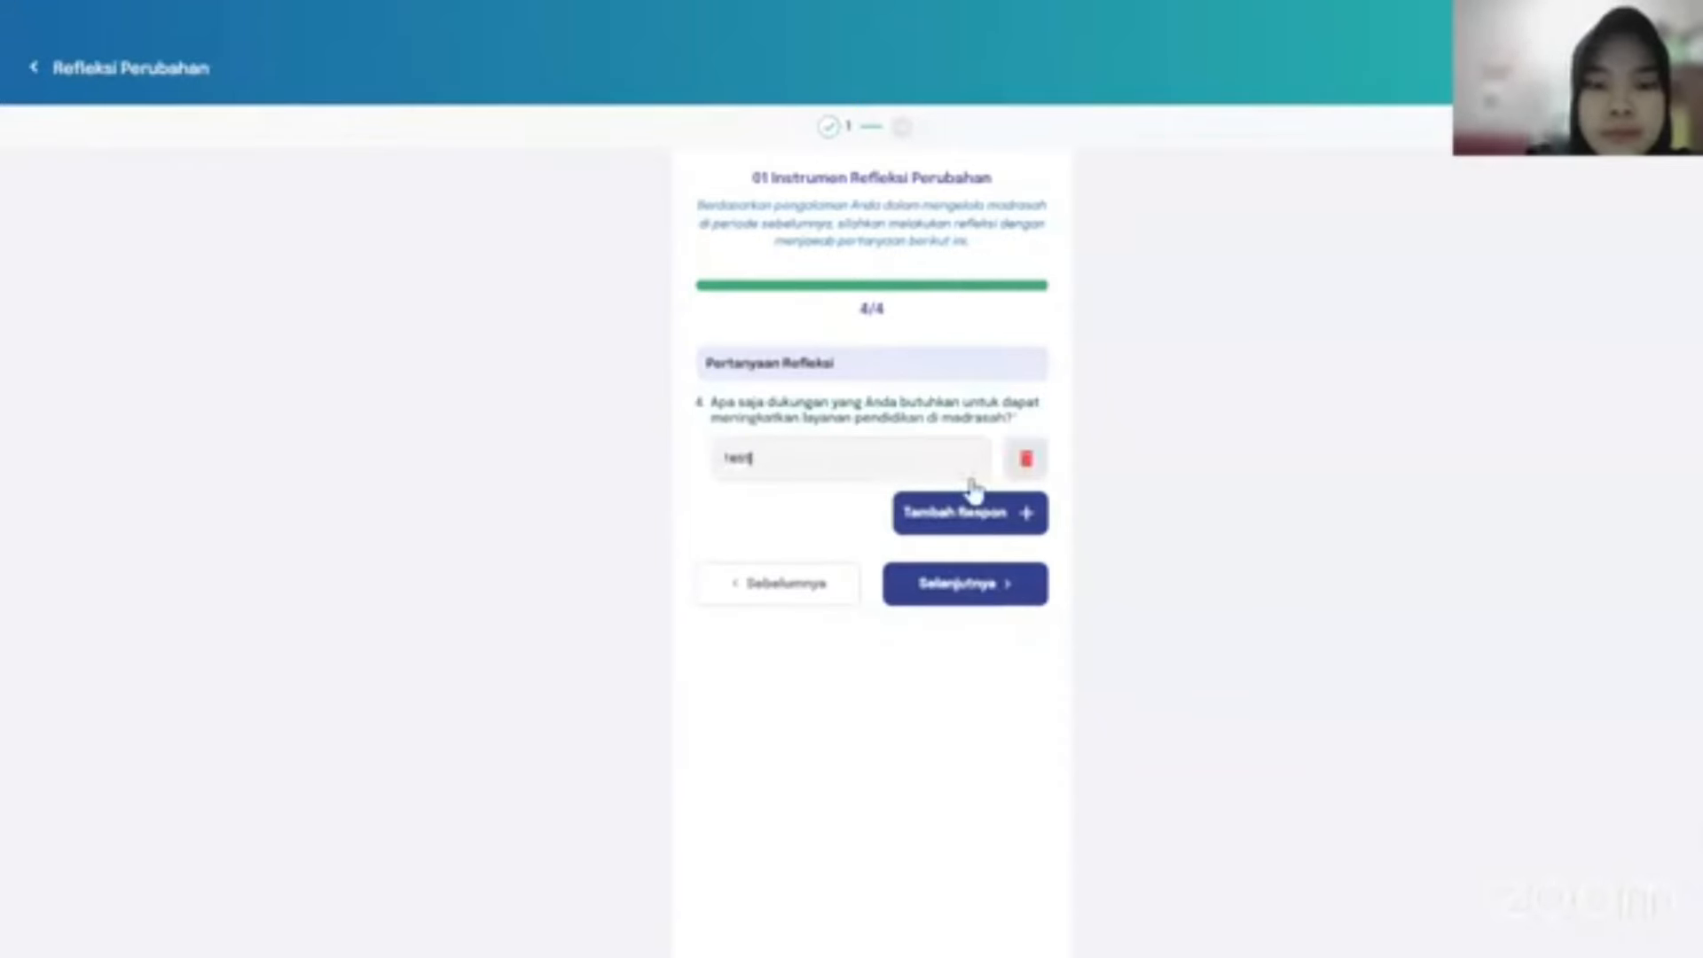
{"action": "type", "text": "test4"}
{"action": "left_click", "coordinate": [963, 592]}
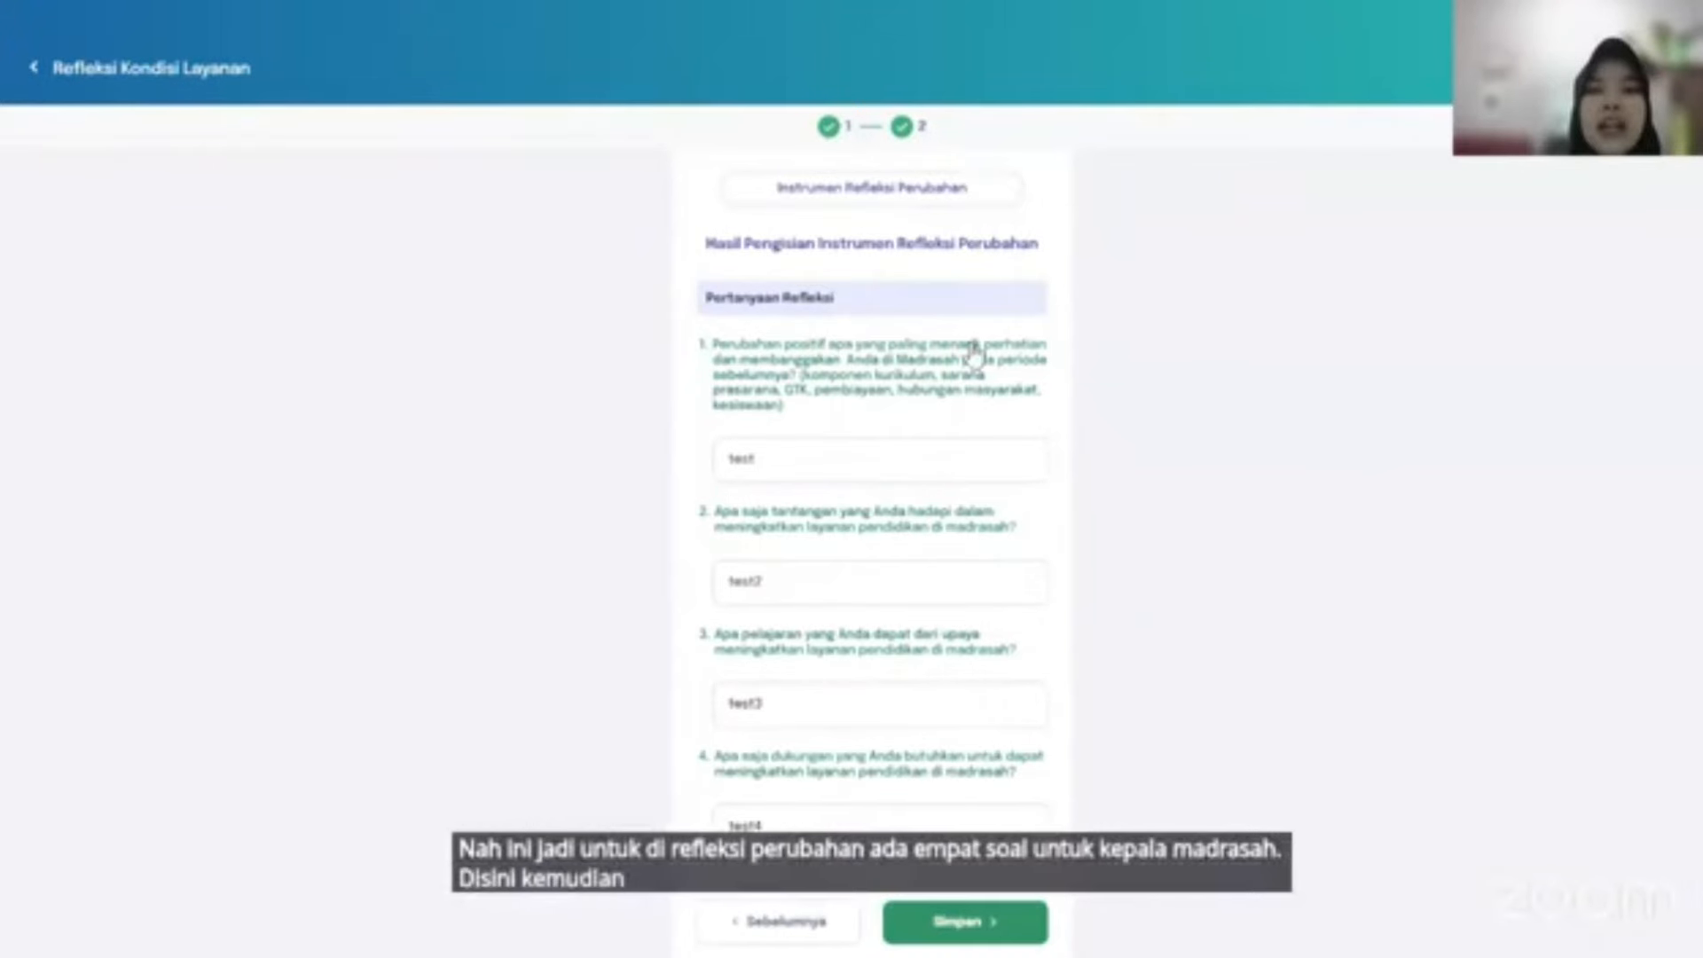
Save the four reflection answers, confirm with Ya, and return home via Kembali.
{"action": "scroll", "coordinate": [974, 357], "scroll_direction": "down", "scroll_amount": 1}
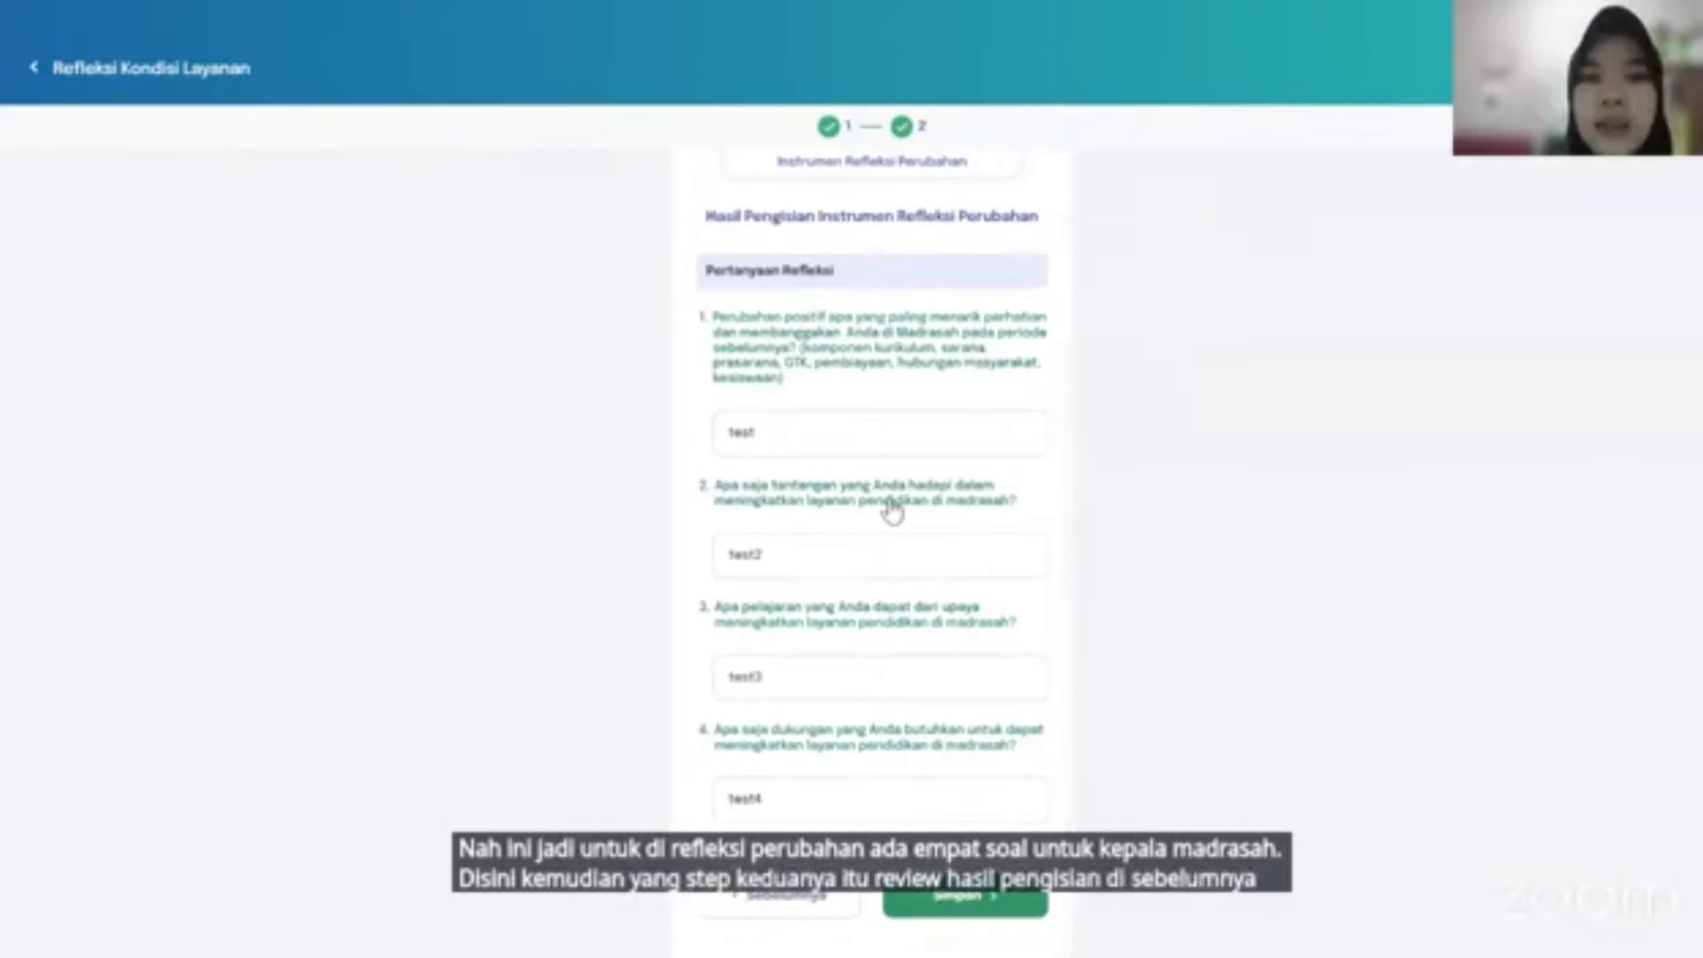
{"action": "scroll", "coordinate": [888, 508], "scroll_direction": "up", "scroll_amount": 1}
{"action": "scroll", "coordinate": [887, 507], "scroll_direction": "down", "scroll_amount": 1}
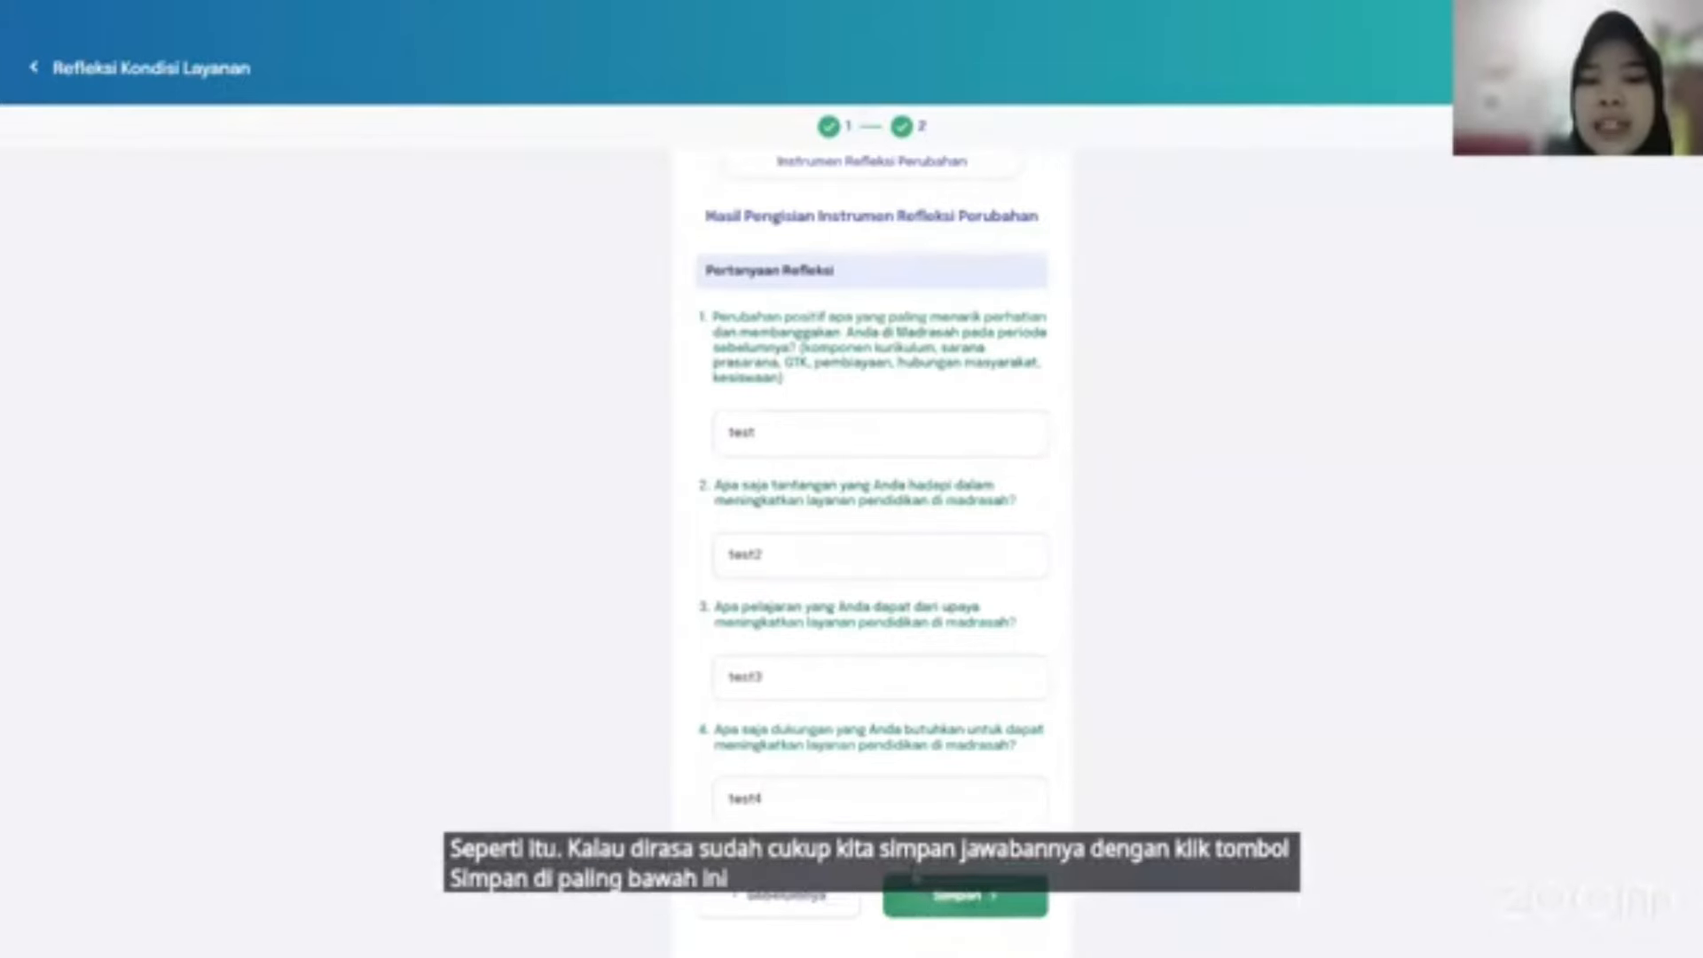
{"action": "left_click", "coordinate": [918, 883]}
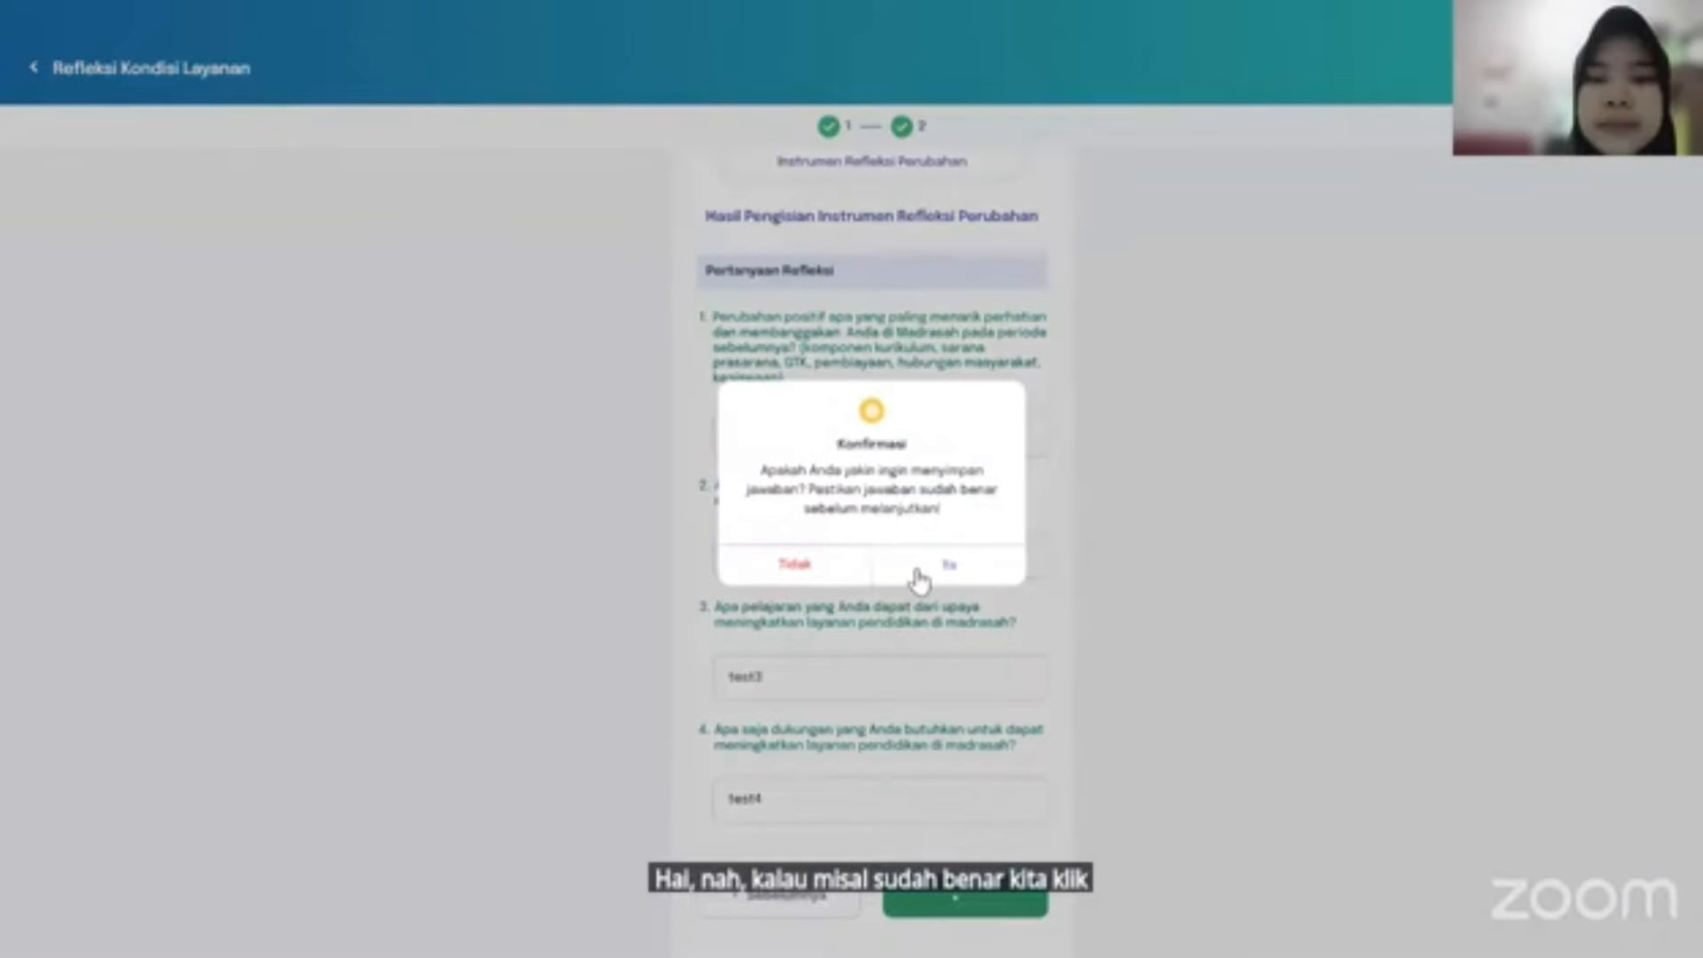
{"action": "left_click", "coordinate": [918, 575]}
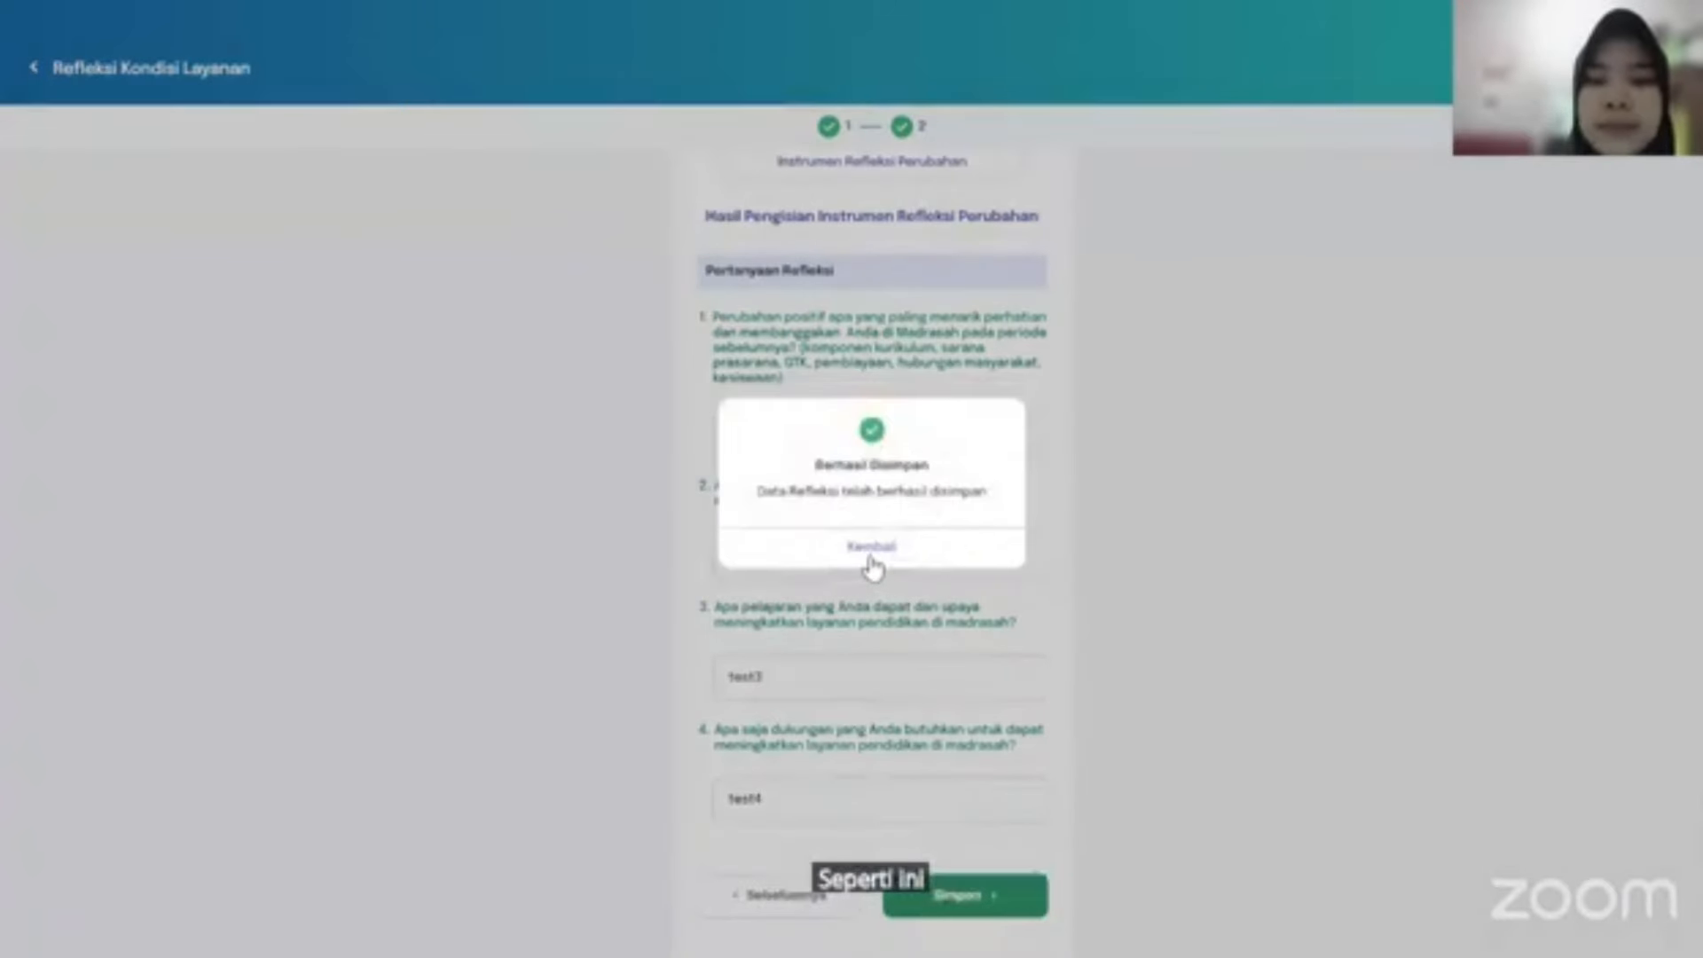
{"action": "left_click", "coordinate": [872, 547]}
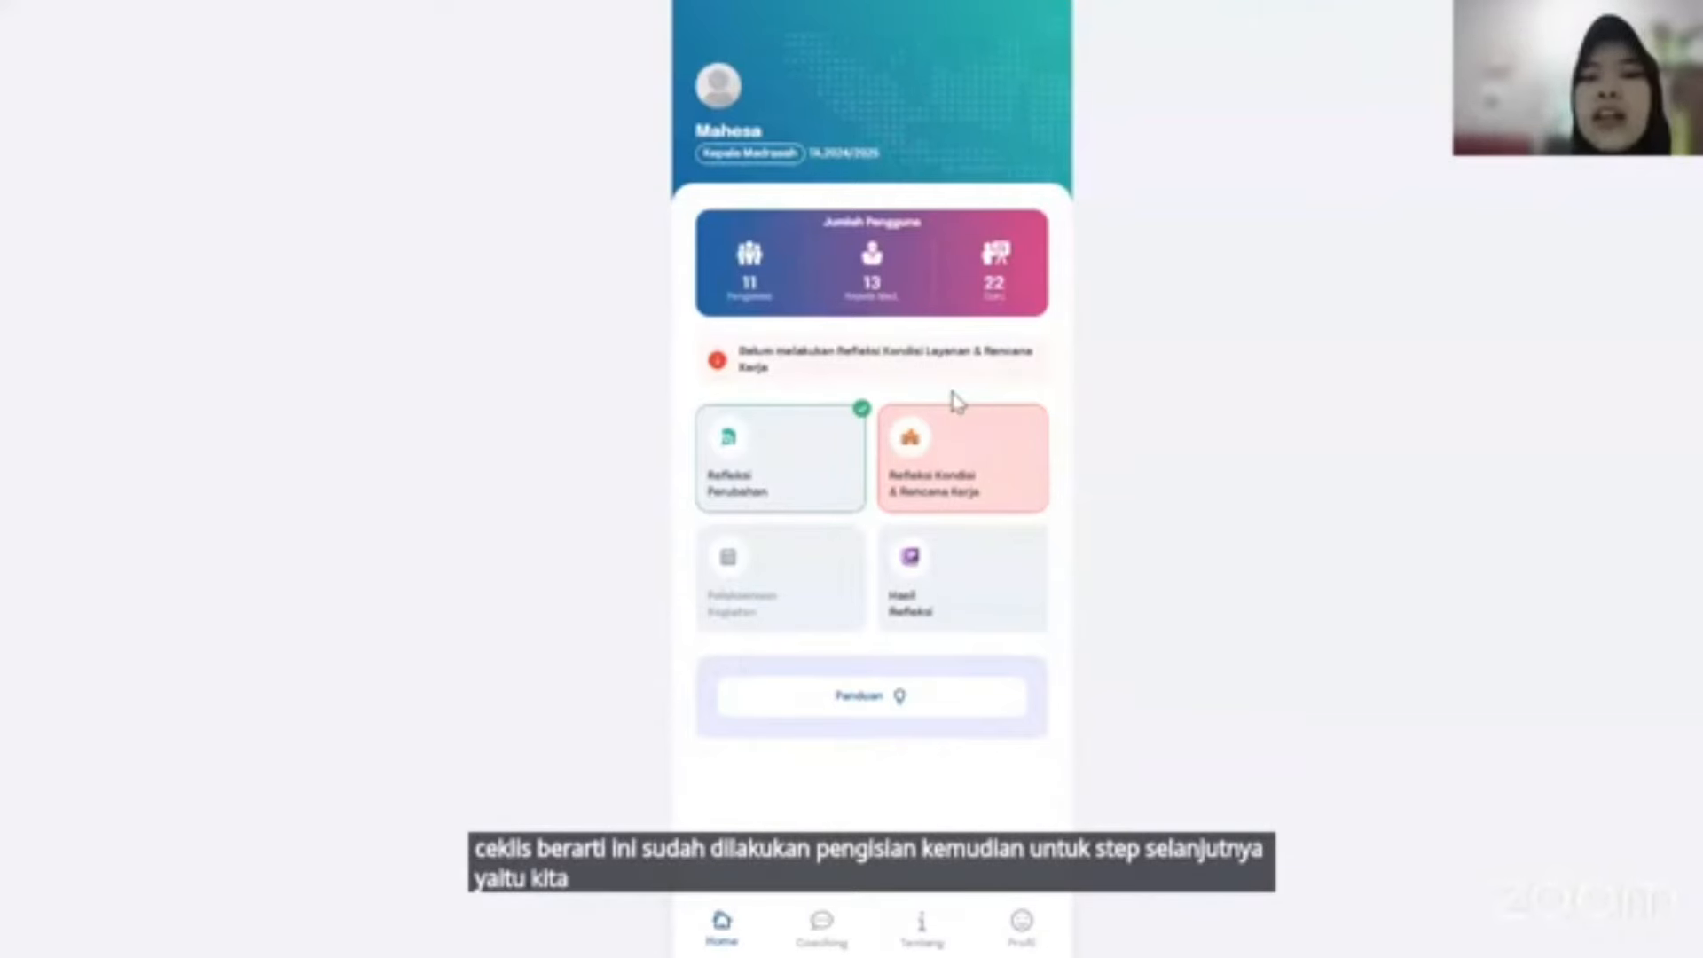
Open the Refleksi Kondisi & Rencana Kerja card to see the teachers' reflection results.
{"action": "left_click", "coordinate": [998, 464]}
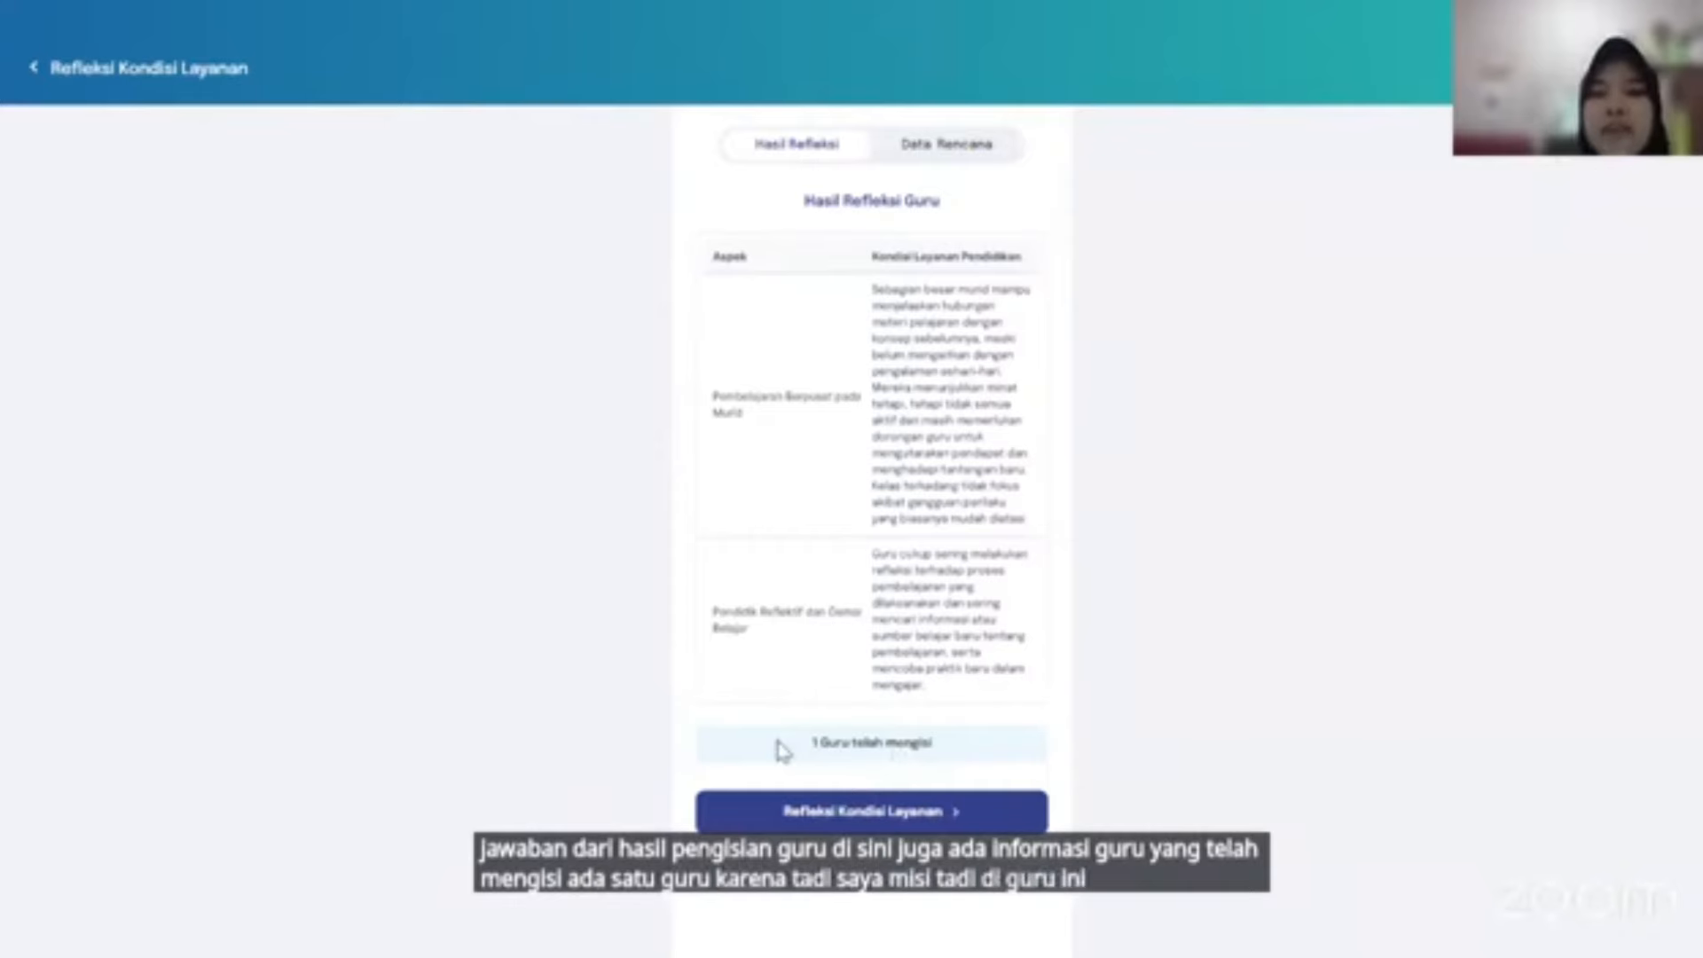
Review the teacher's reflection and Instrumen Data answers from the Data Rencana tab, then go back to the list.
{"action": "left_click", "coordinate": [913, 157]}
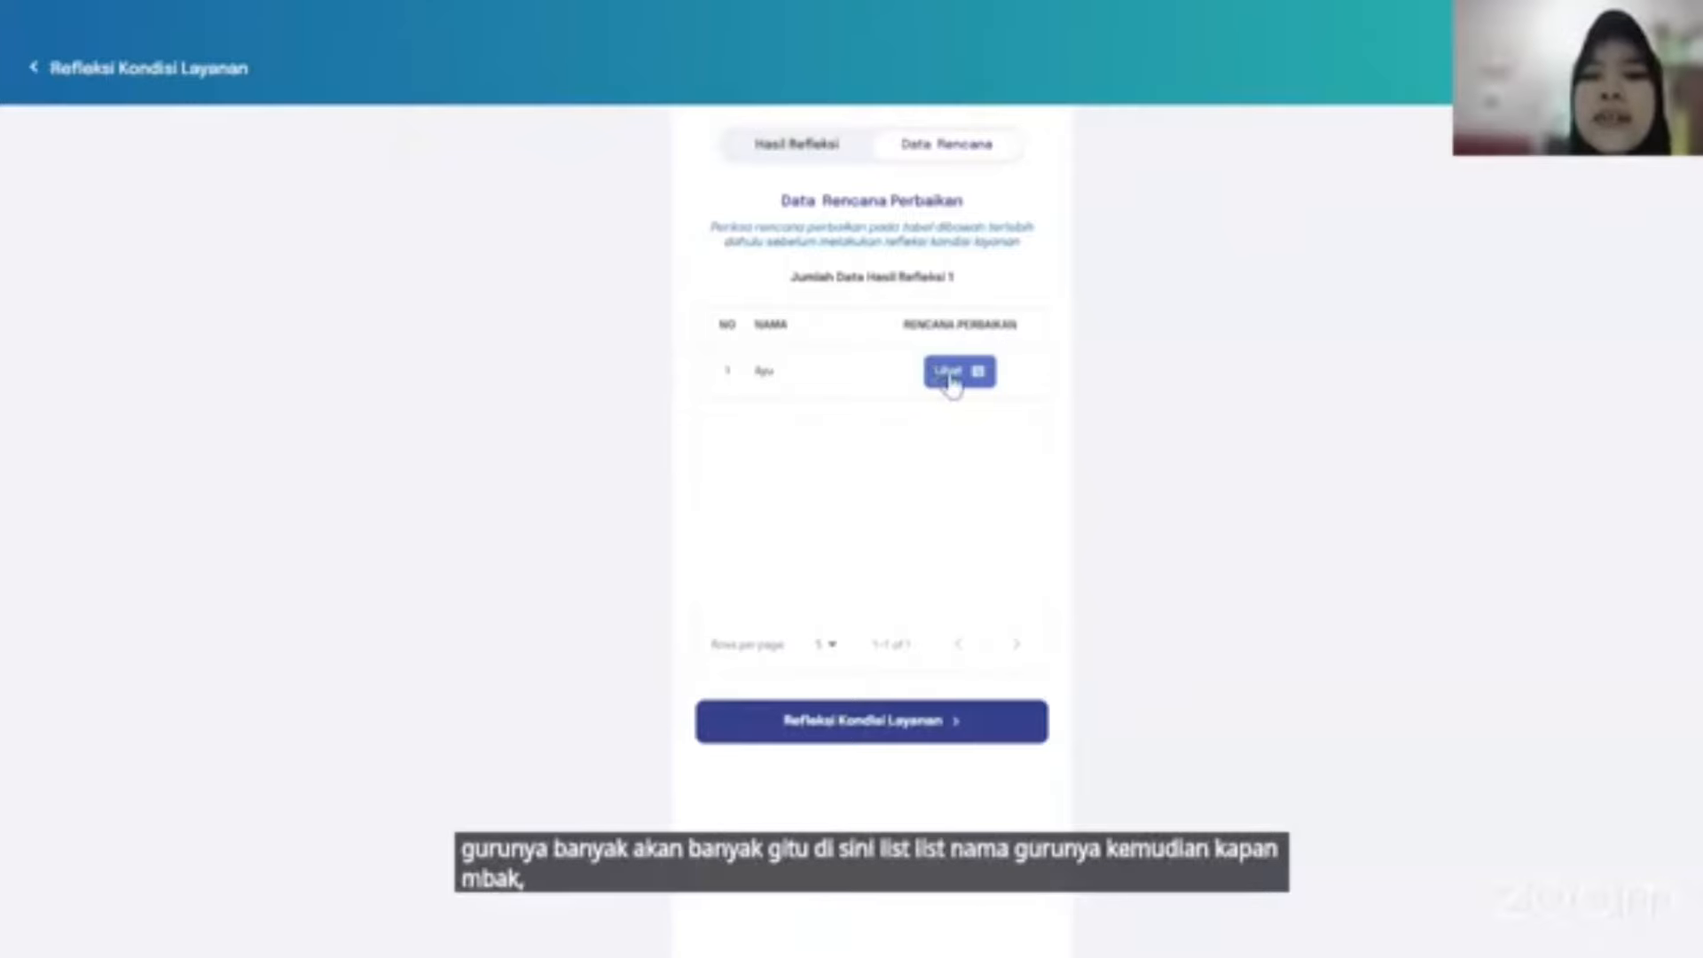
{"action": "left_click", "coordinate": [830, 369]}
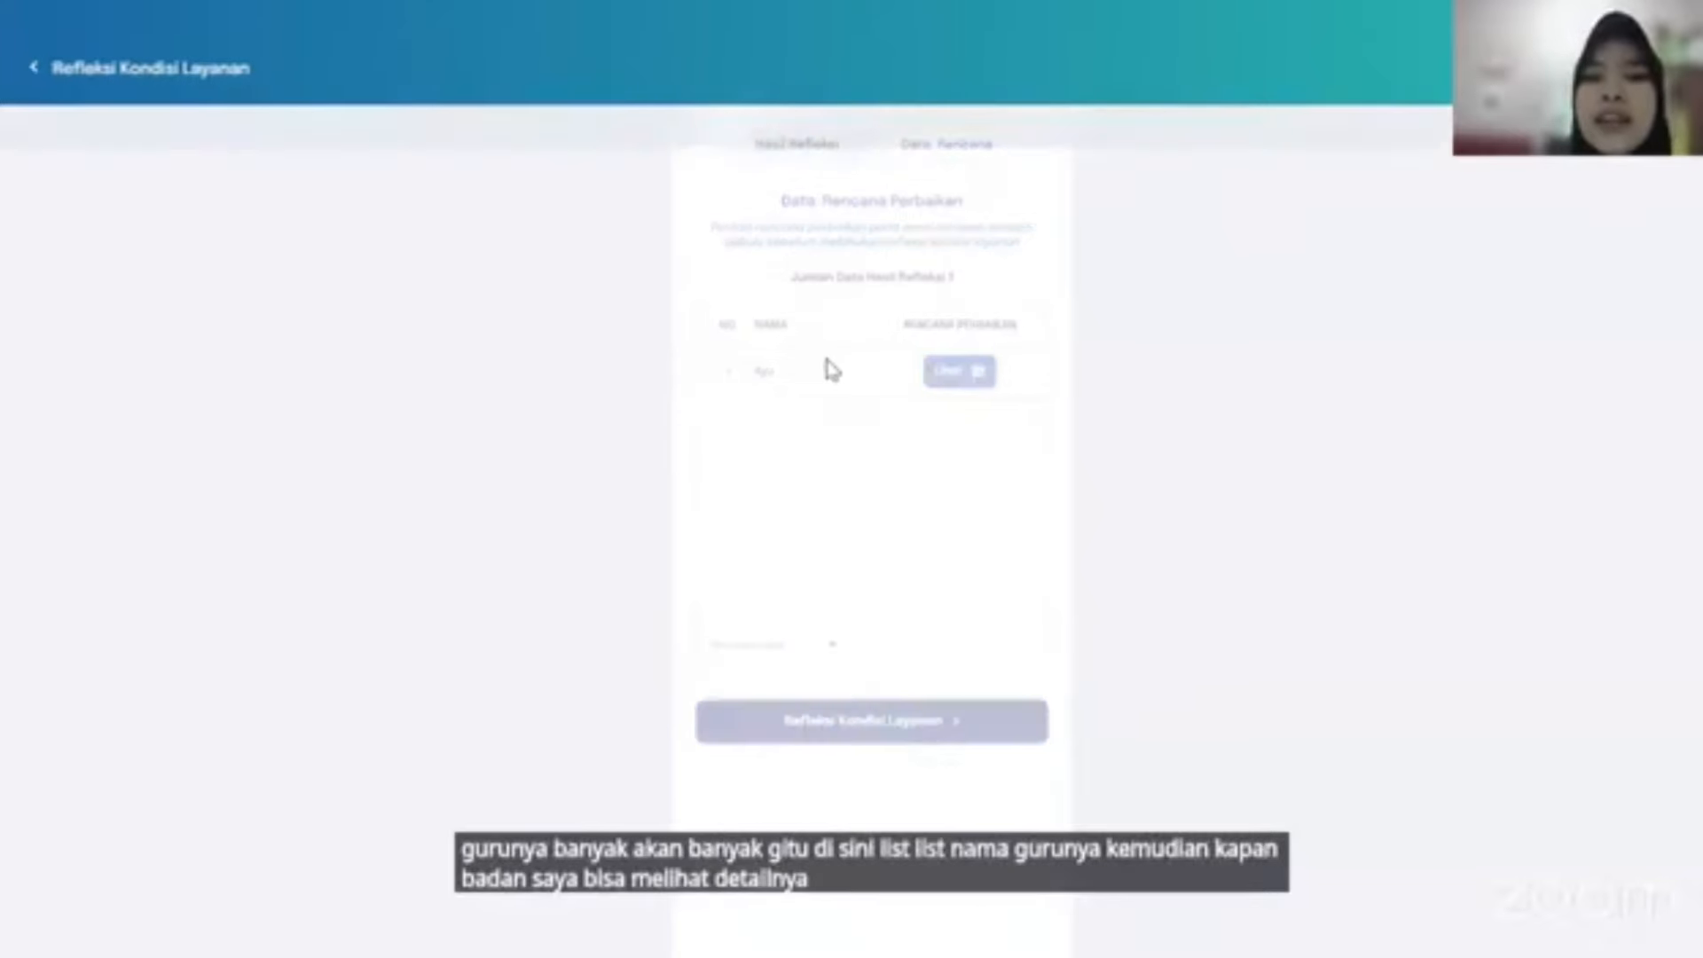
{"action": "scroll", "coordinate": [912, 487], "scroll_direction": "down", "scroll_amount": 3}
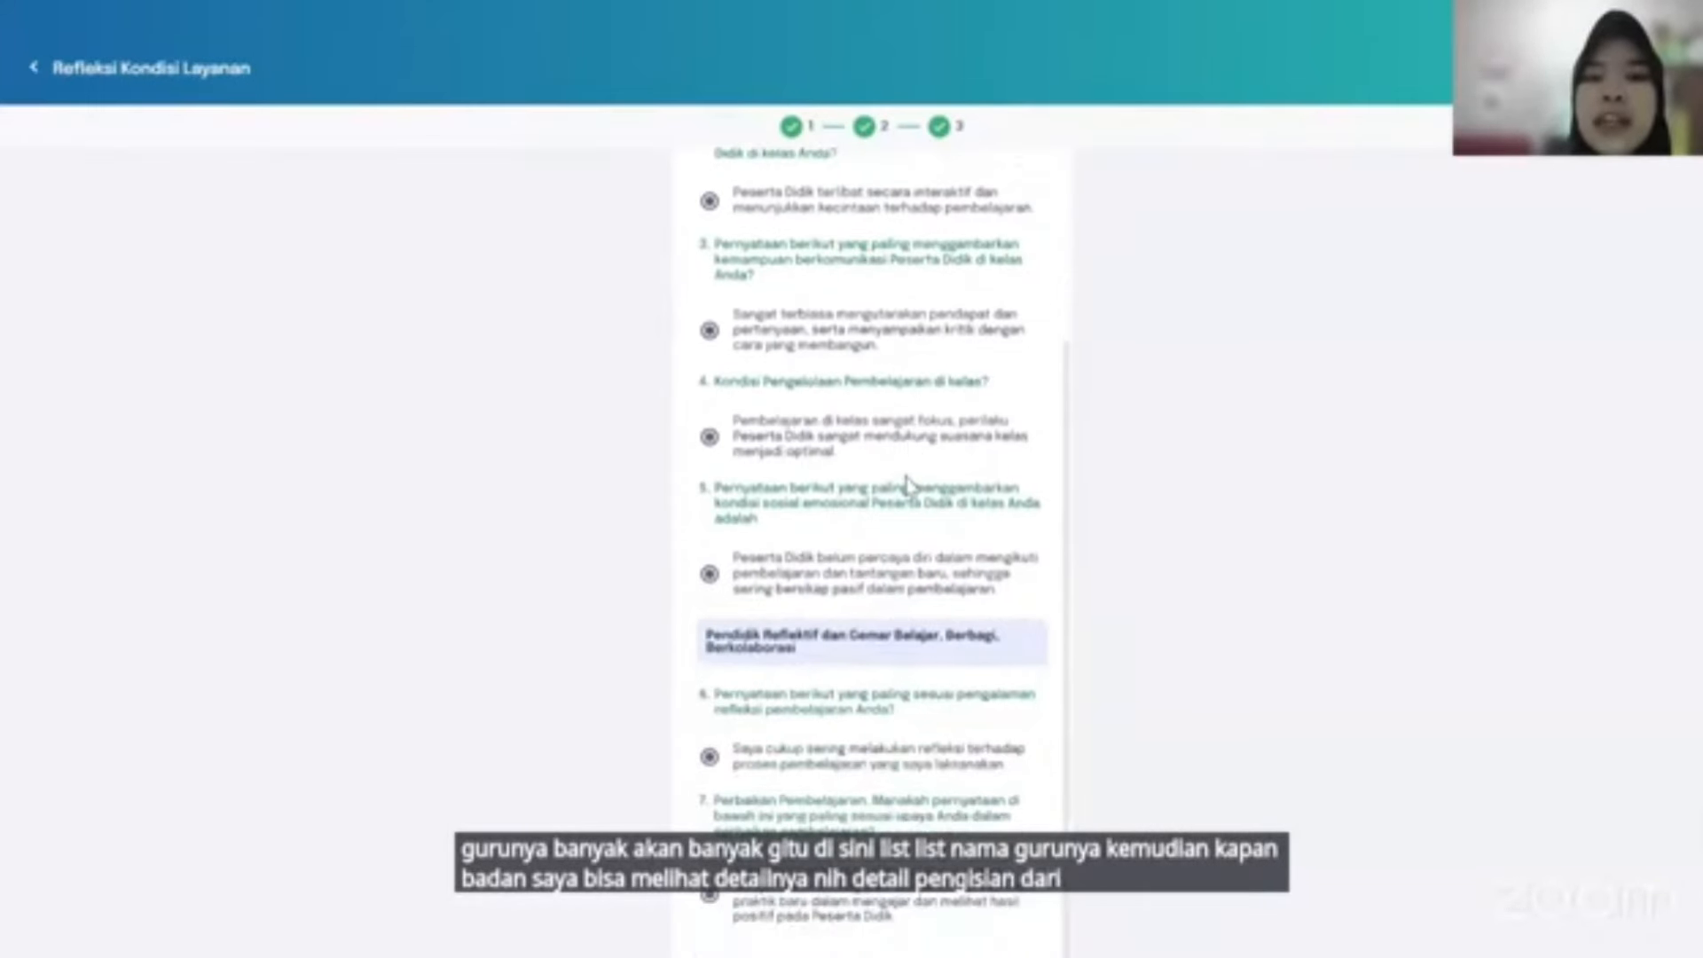
{"action": "scroll", "coordinate": [952, 193], "scroll_direction": "up", "scroll_amount": 3}
{"action": "left_click", "coordinate": [949, 178]}
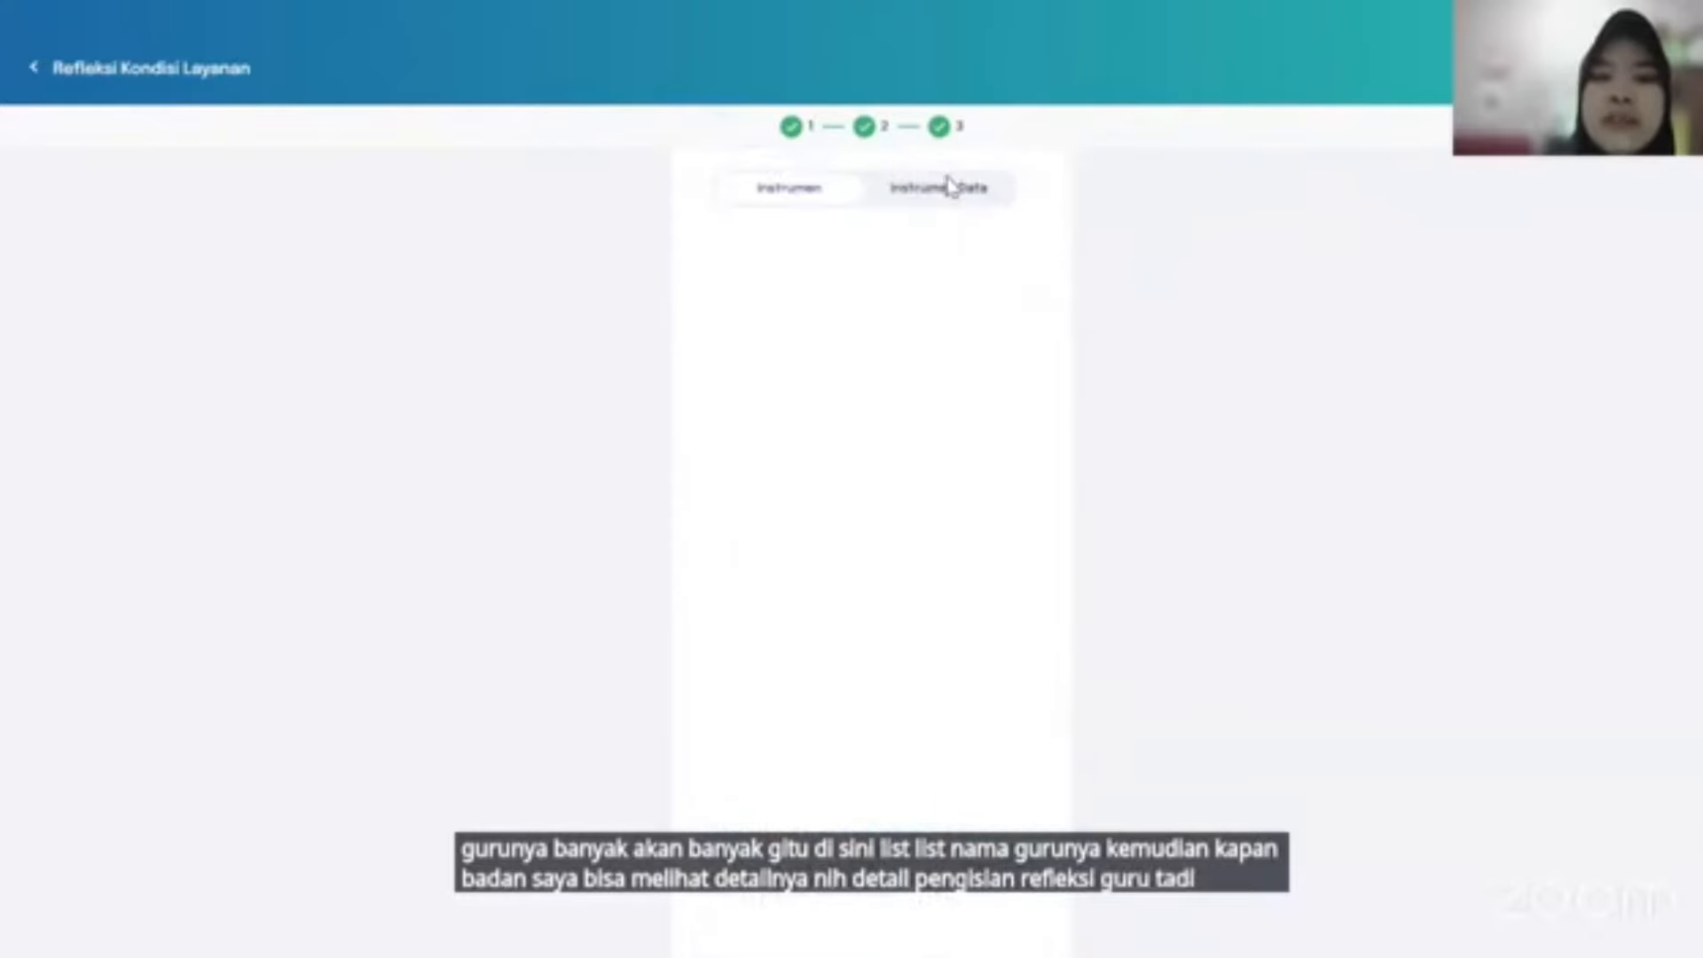
{"action": "scroll", "coordinate": [949, 182], "scroll_direction": "down", "scroll_amount": 10}
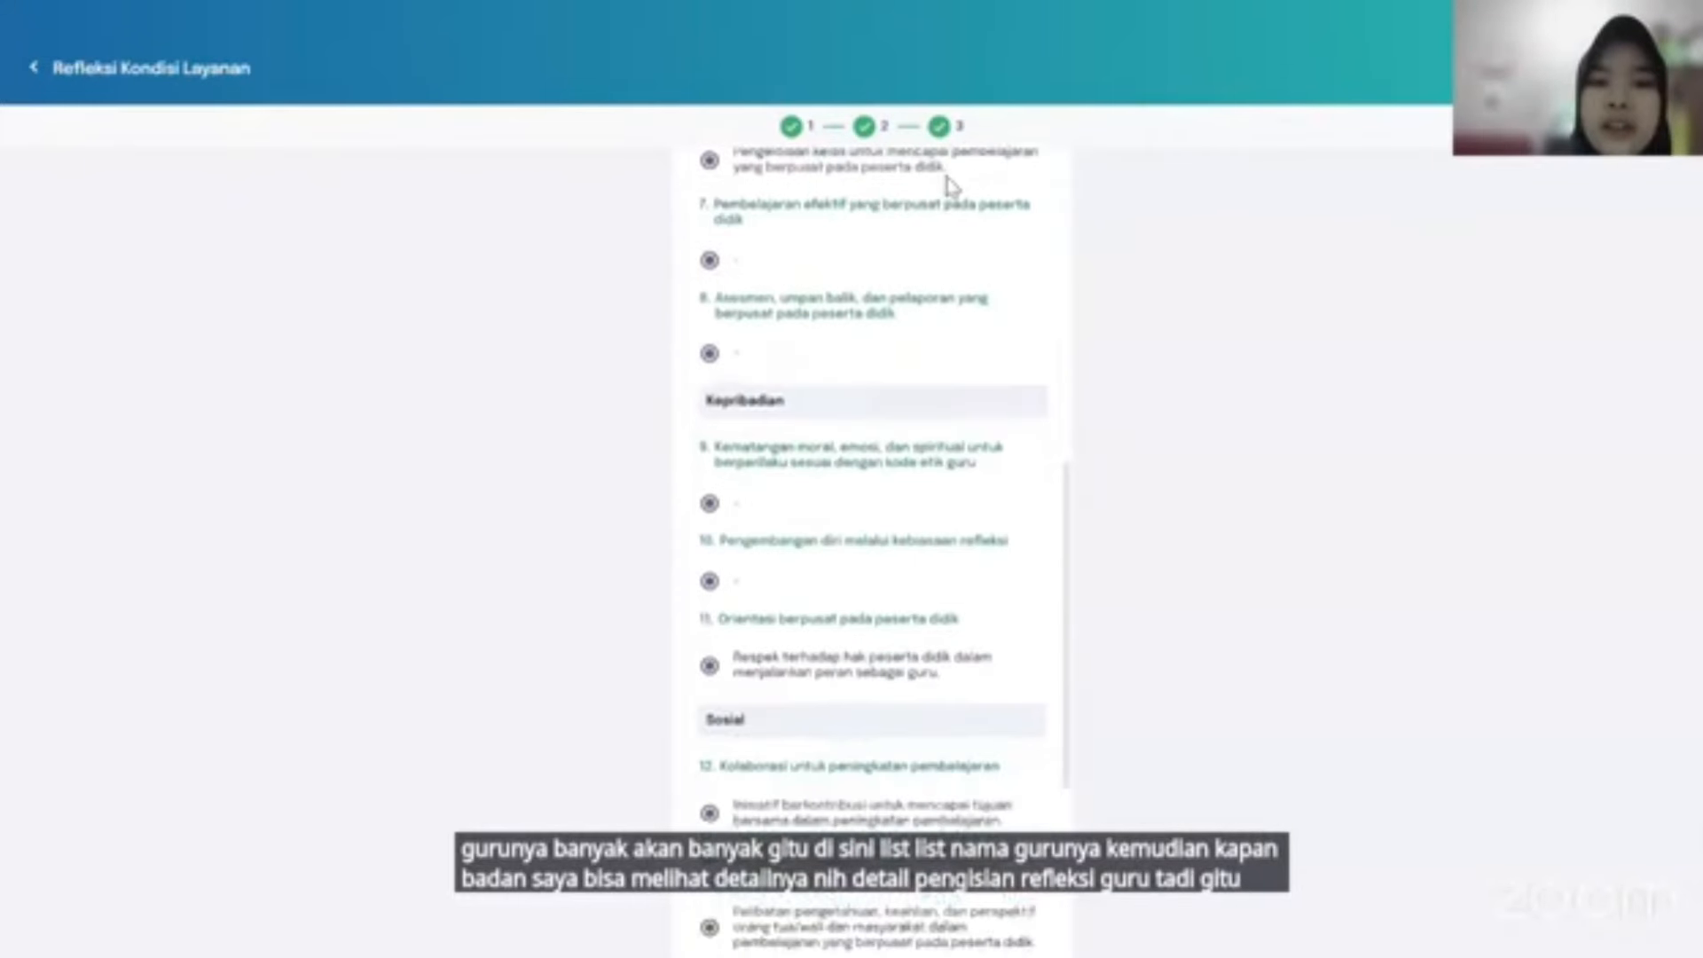
{"action": "scroll", "coordinate": [947, 175], "scroll_direction": "up", "scroll_amount": 9}
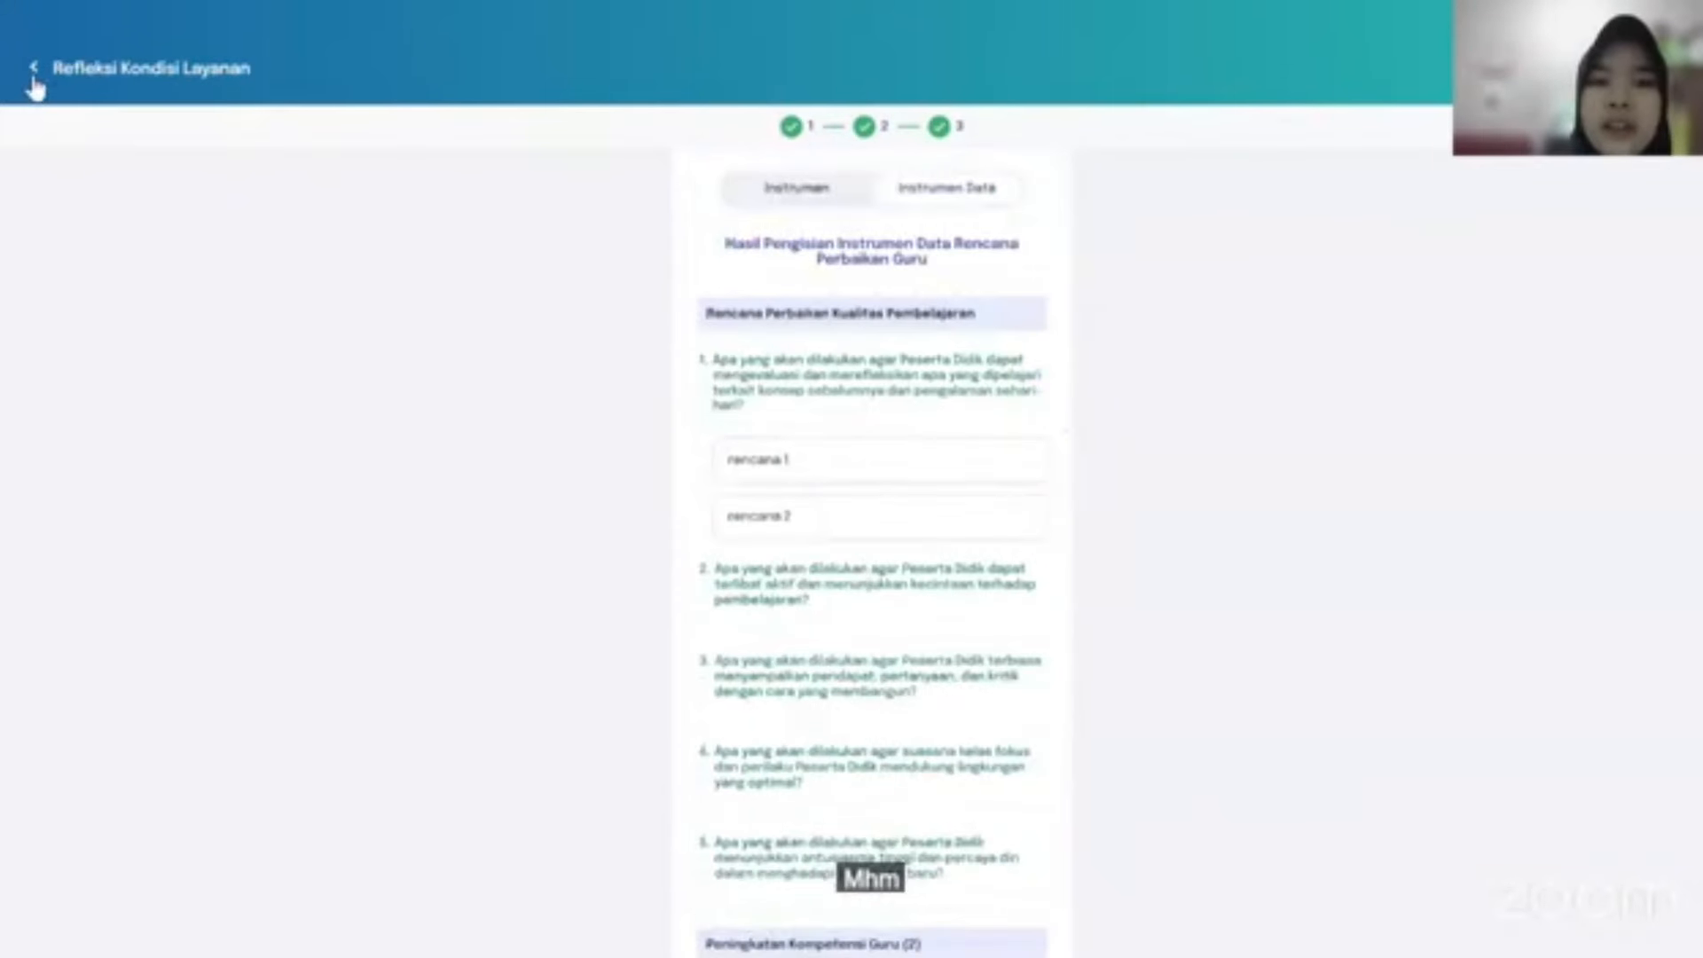
{"action": "left_click", "coordinate": [34, 80]}
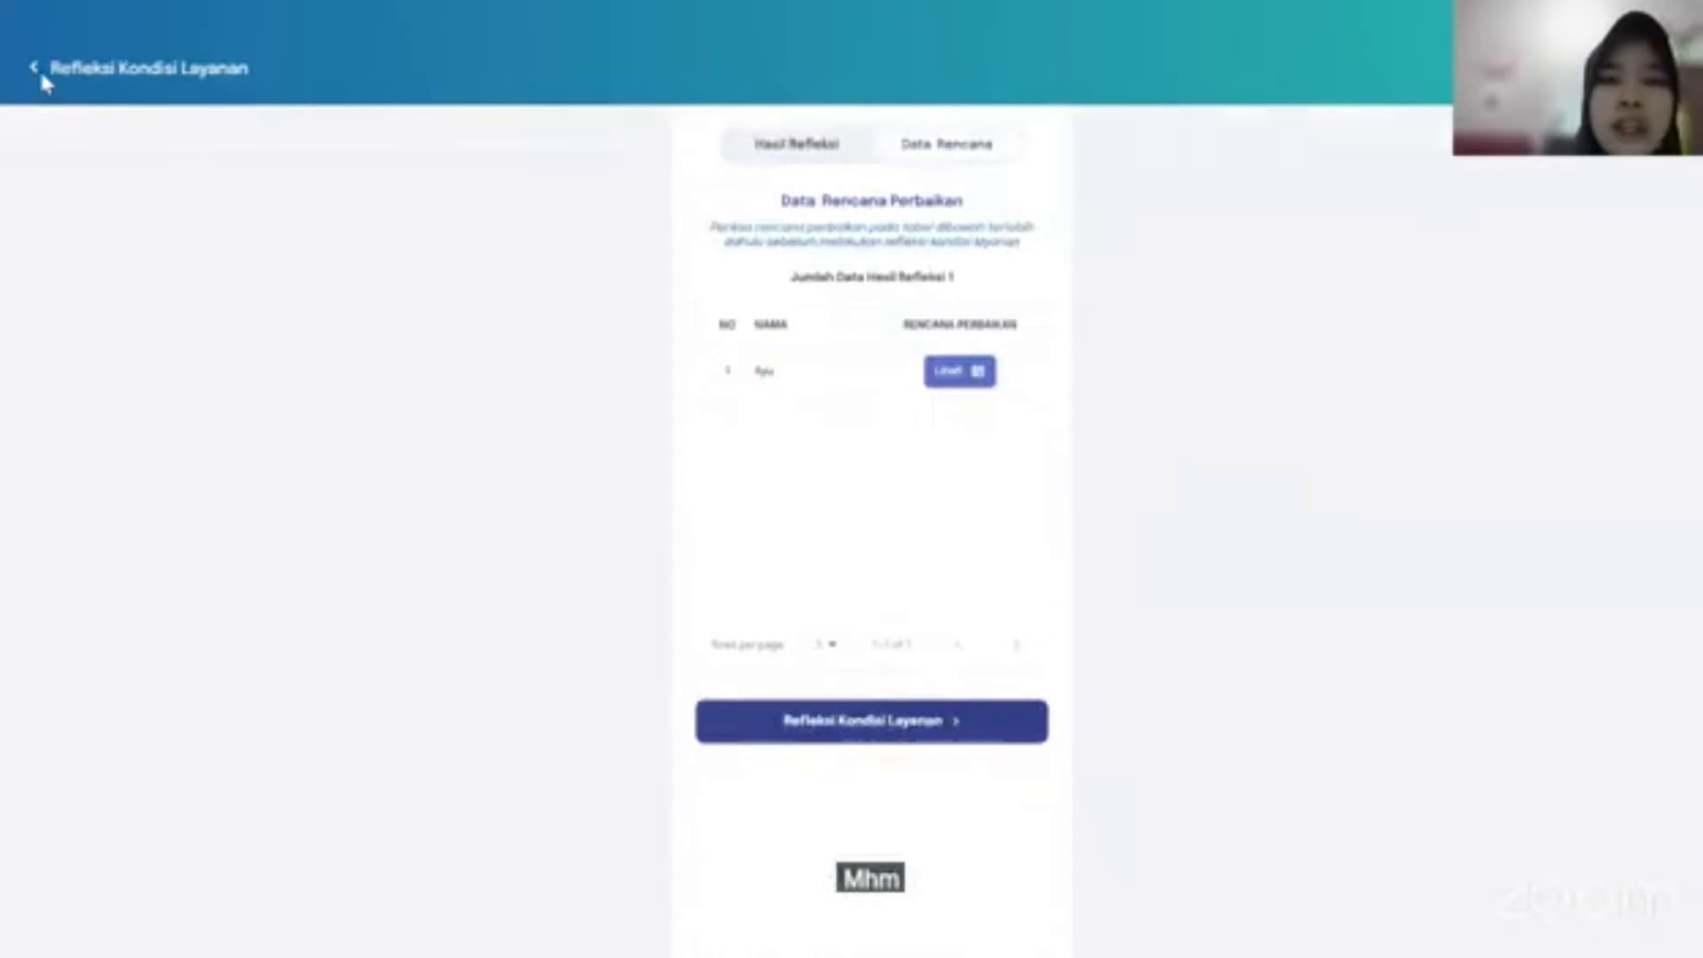
{"action": "left_click", "coordinate": [779, 140]}
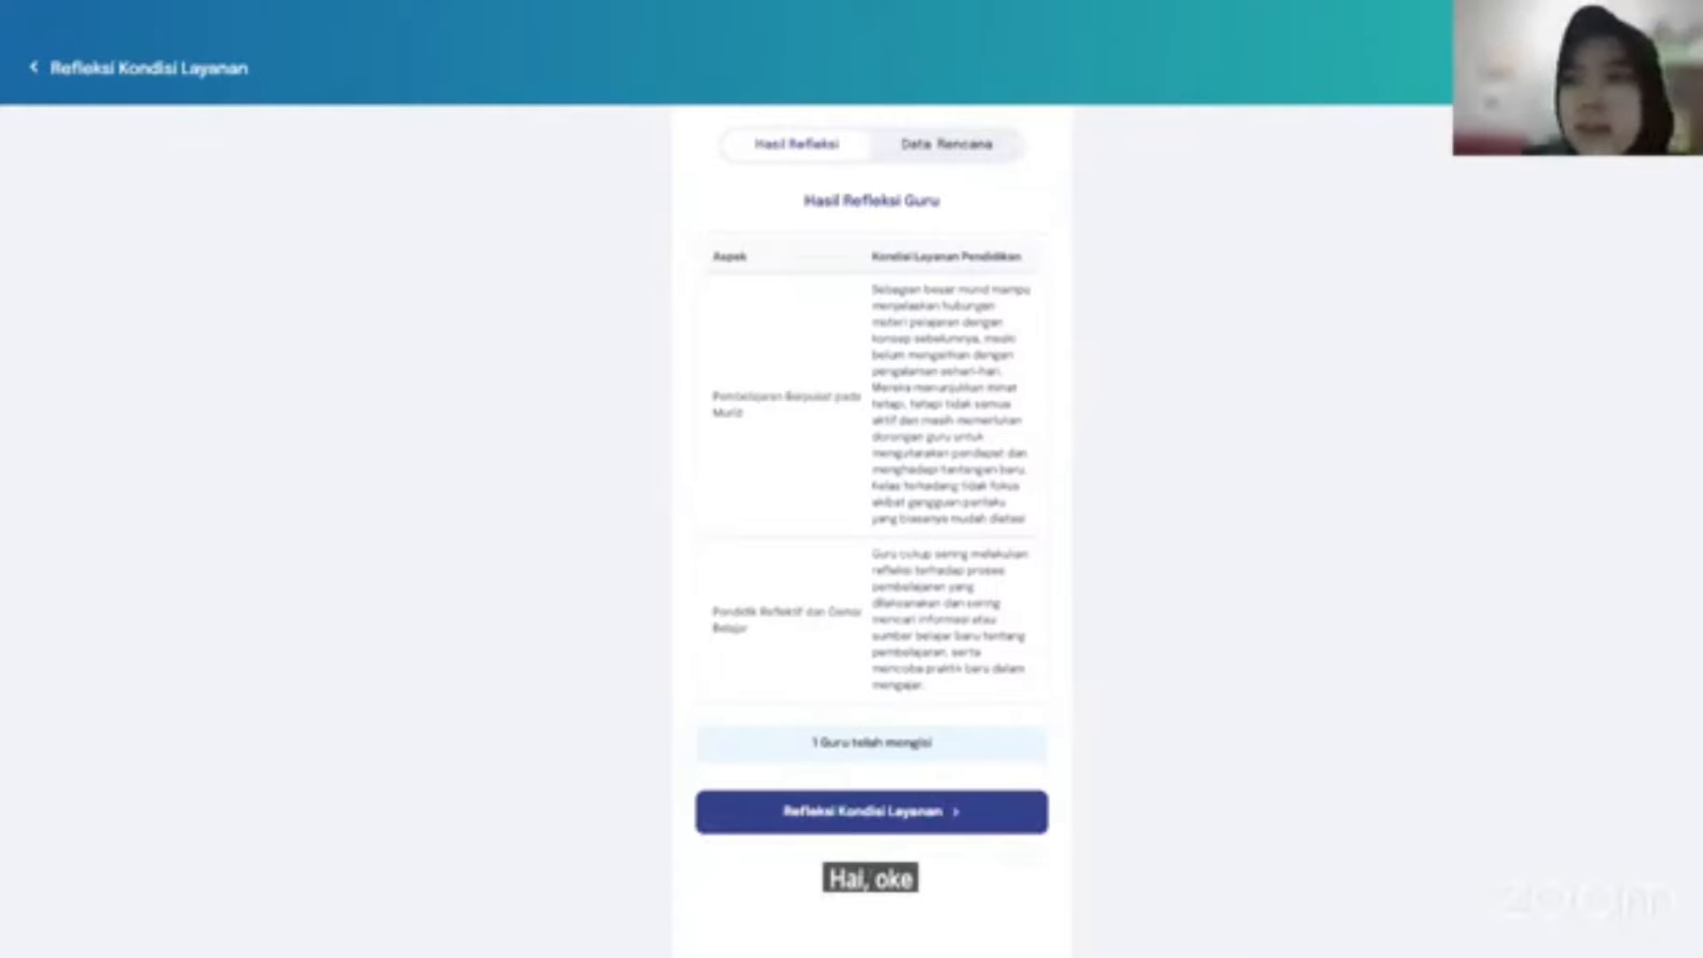
{"action": "key", "text": "F11"}
{"action": "key", "text": "alt+f"}
{"action": "left_click", "coordinate": [1643, 631]}
{"action": "left_click", "coordinate": [1643, 630]}
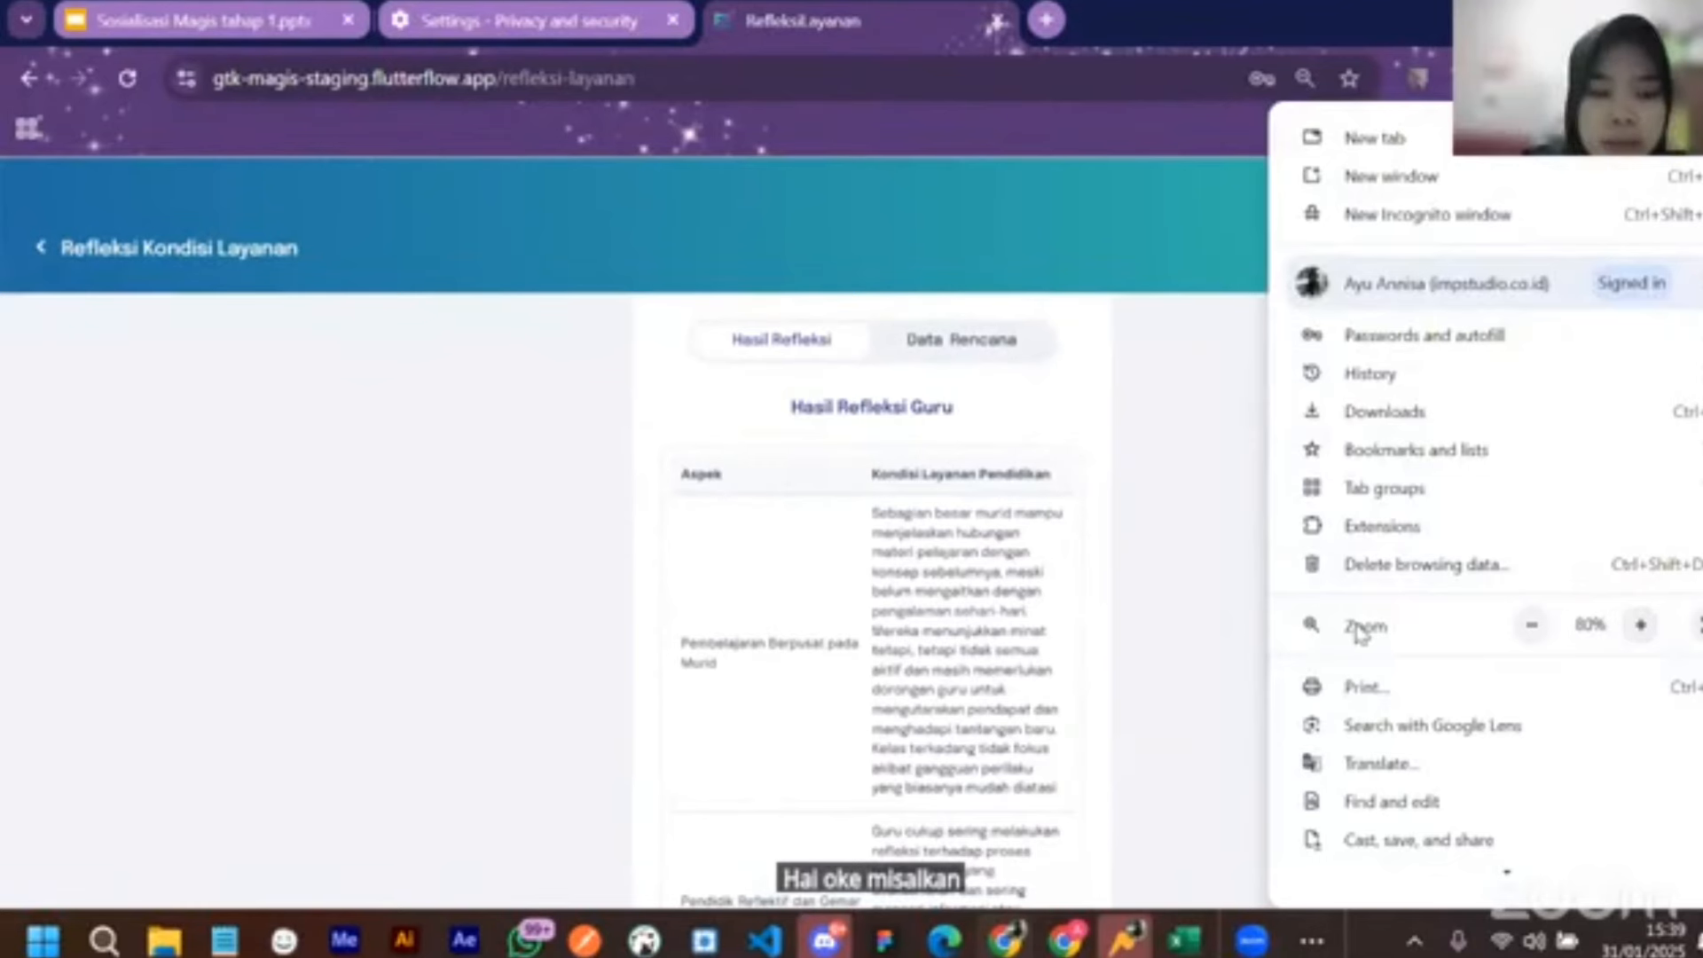
{"action": "key", "text": "F11"}
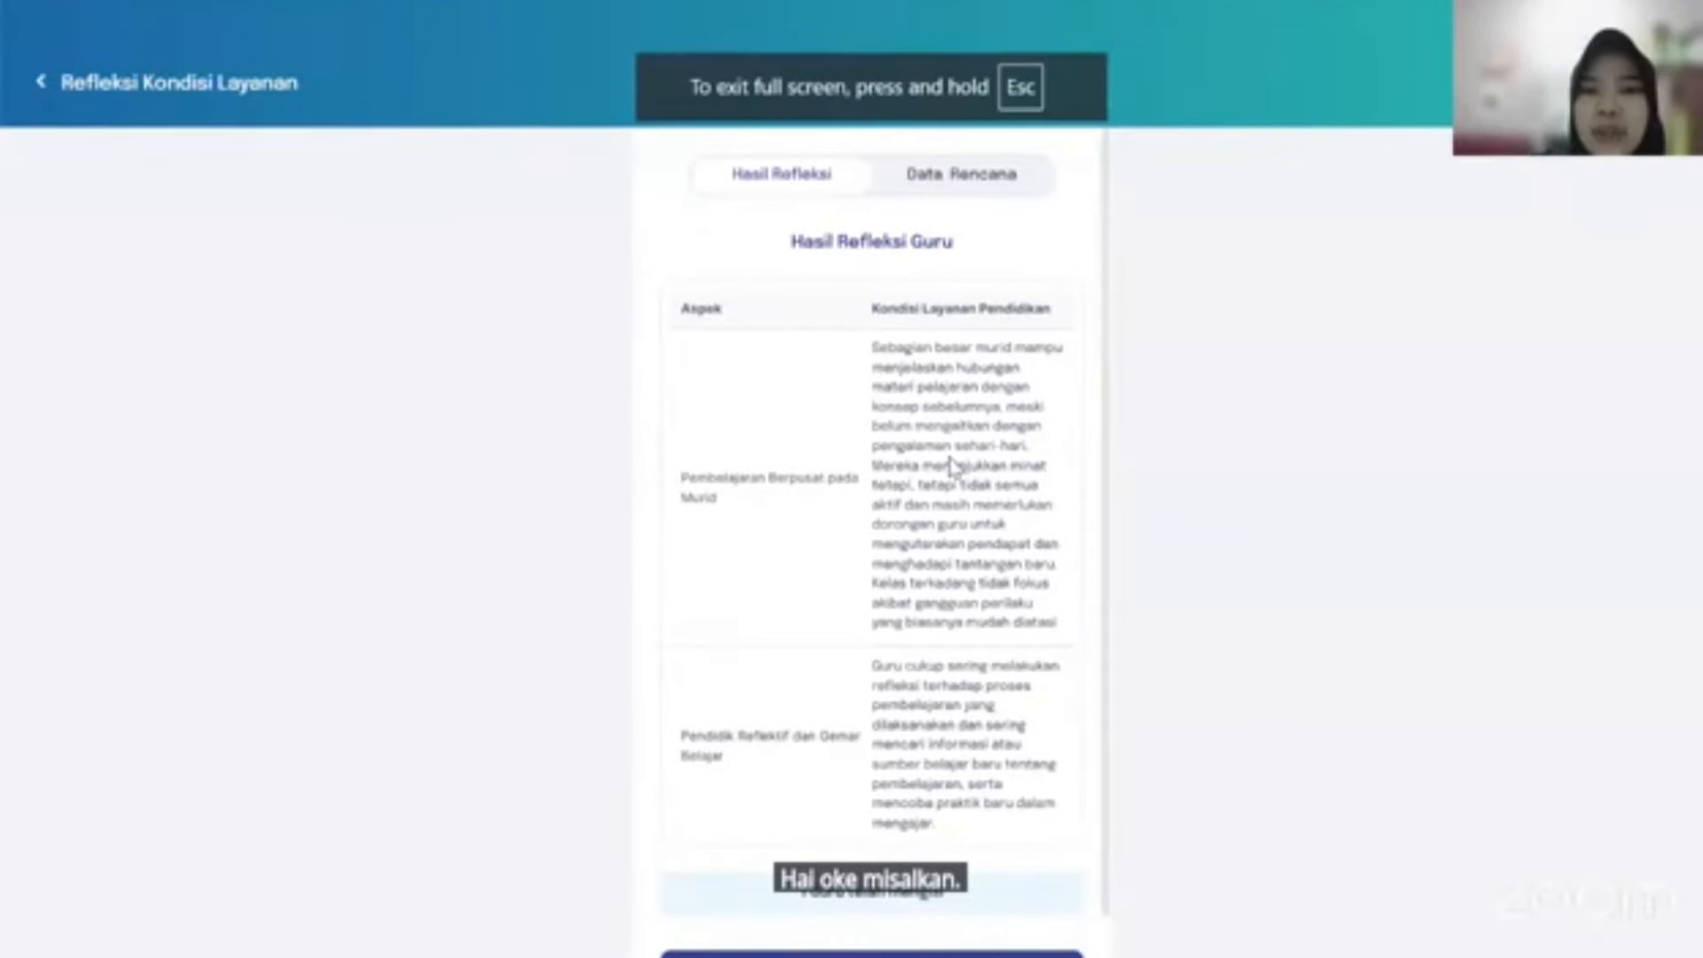
{"action": "scroll", "coordinate": [951, 465], "scroll_direction": "down", "scroll_amount": 1}
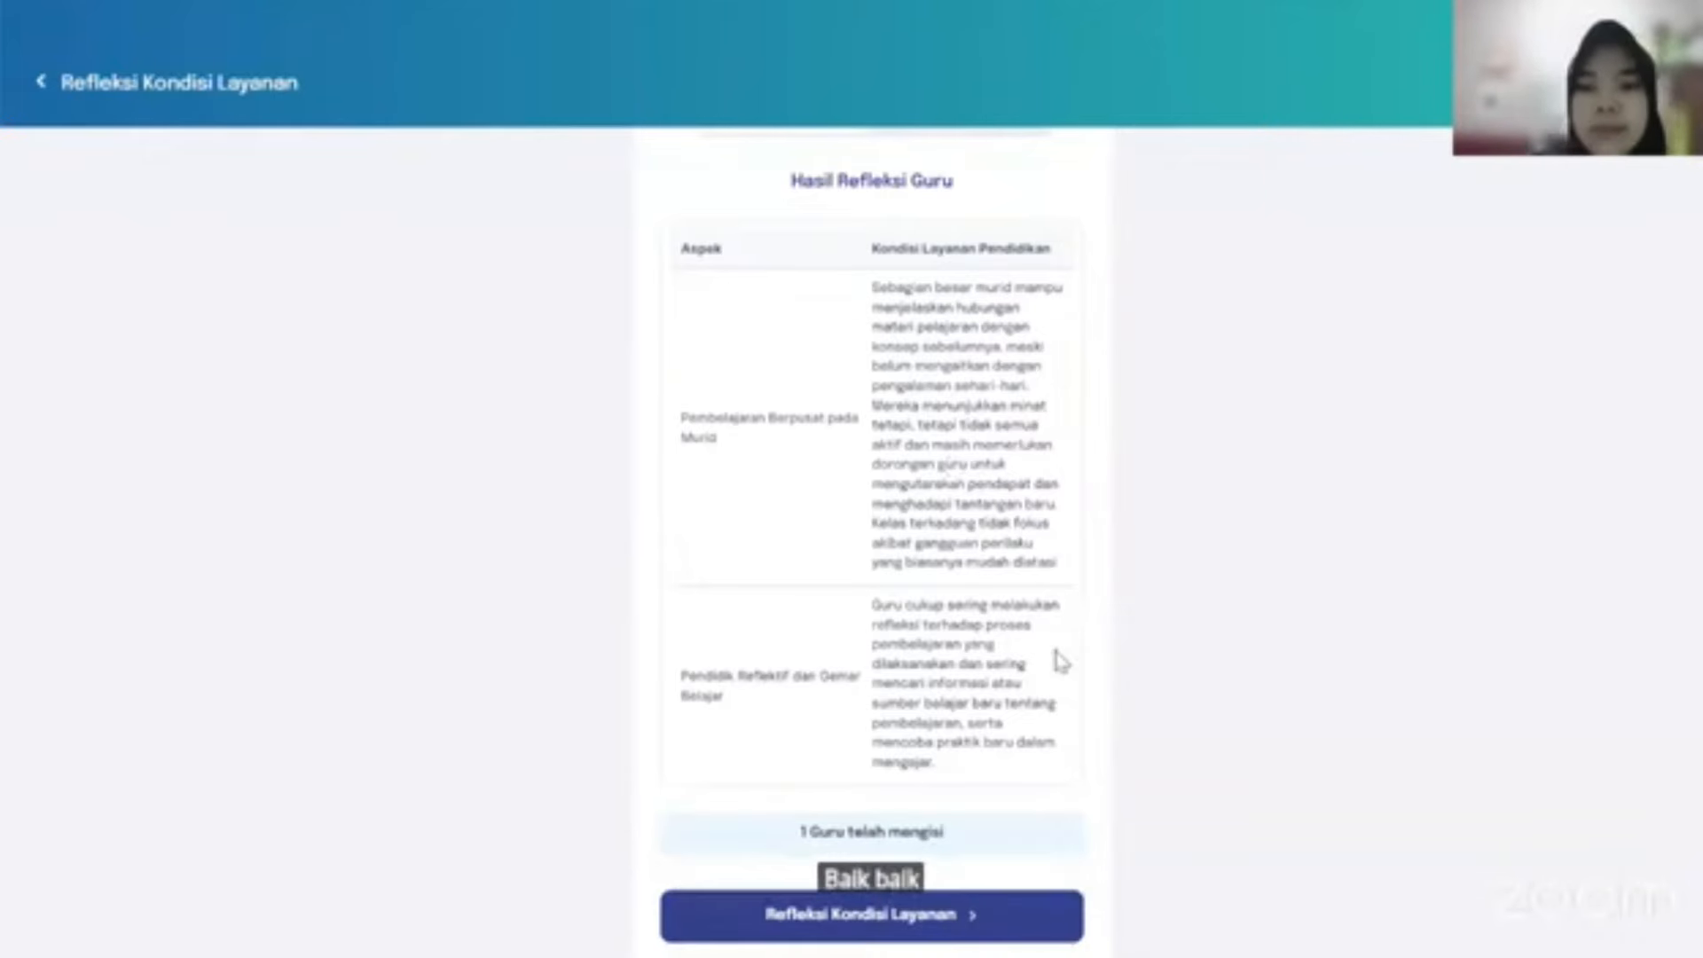
{"action": "scroll", "coordinate": [1061, 661], "scroll_direction": "up", "scroll_amount": 1}
{"action": "scroll", "coordinate": [830, 591], "scroll_direction": "down", "scroll_amount": 1}
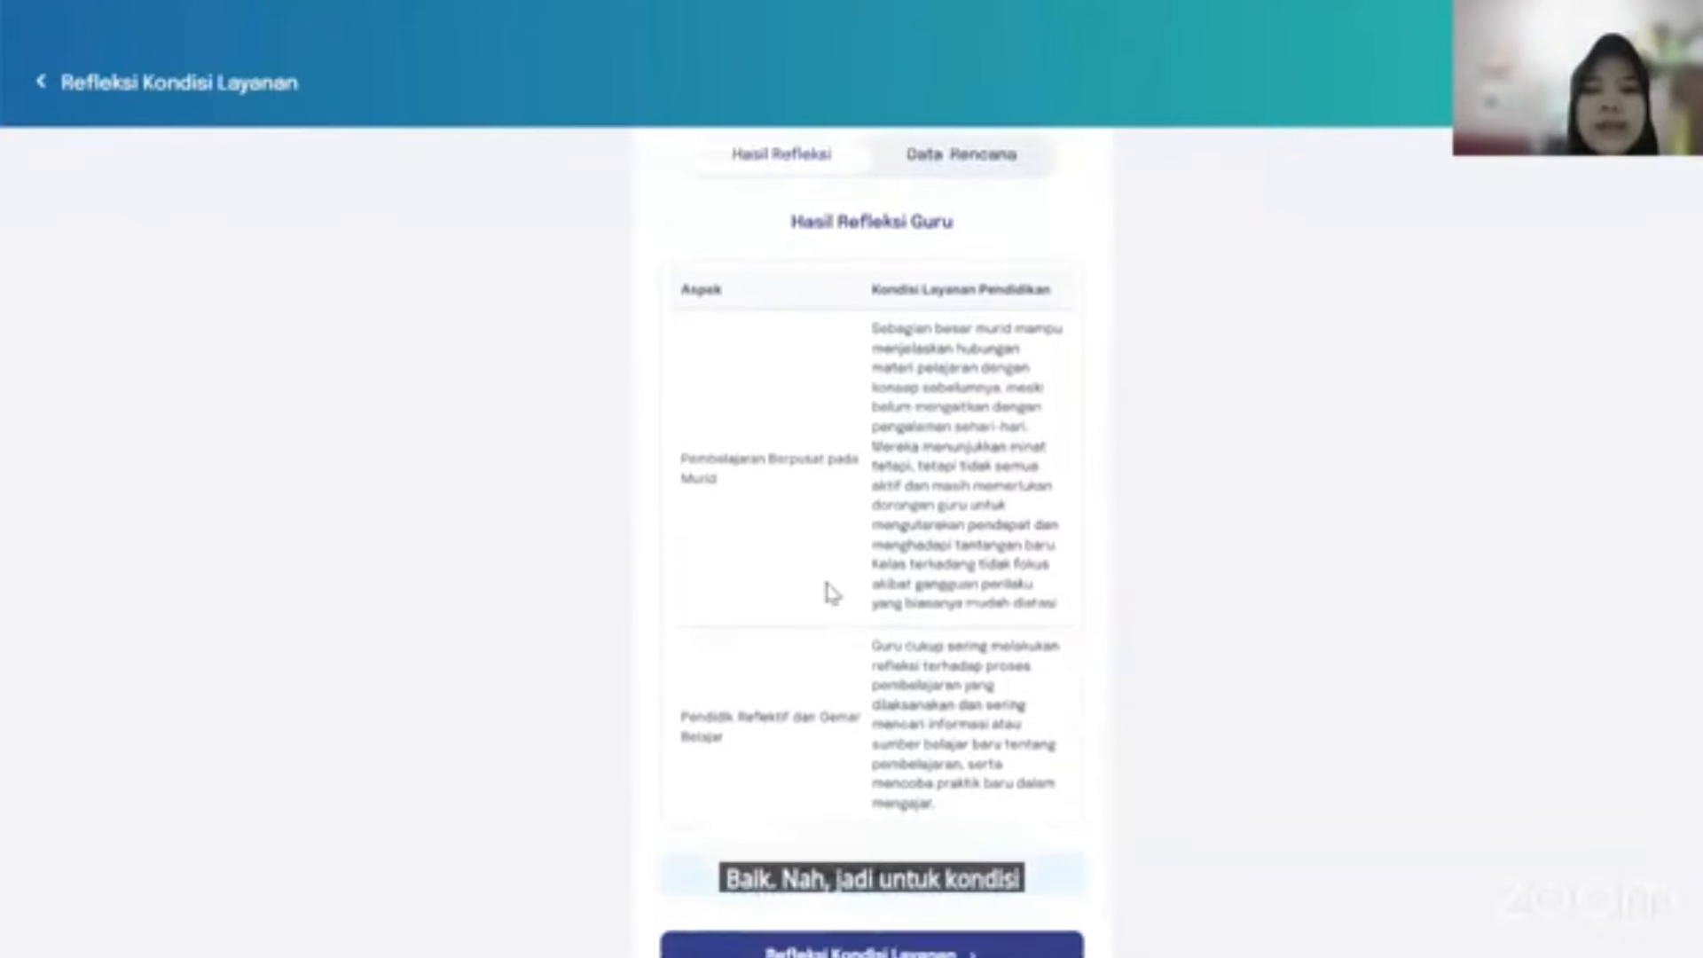
{"action": "scroll", "coordinate": [832, 593], "scroll_direction": "up", "scroll_amount": 1}
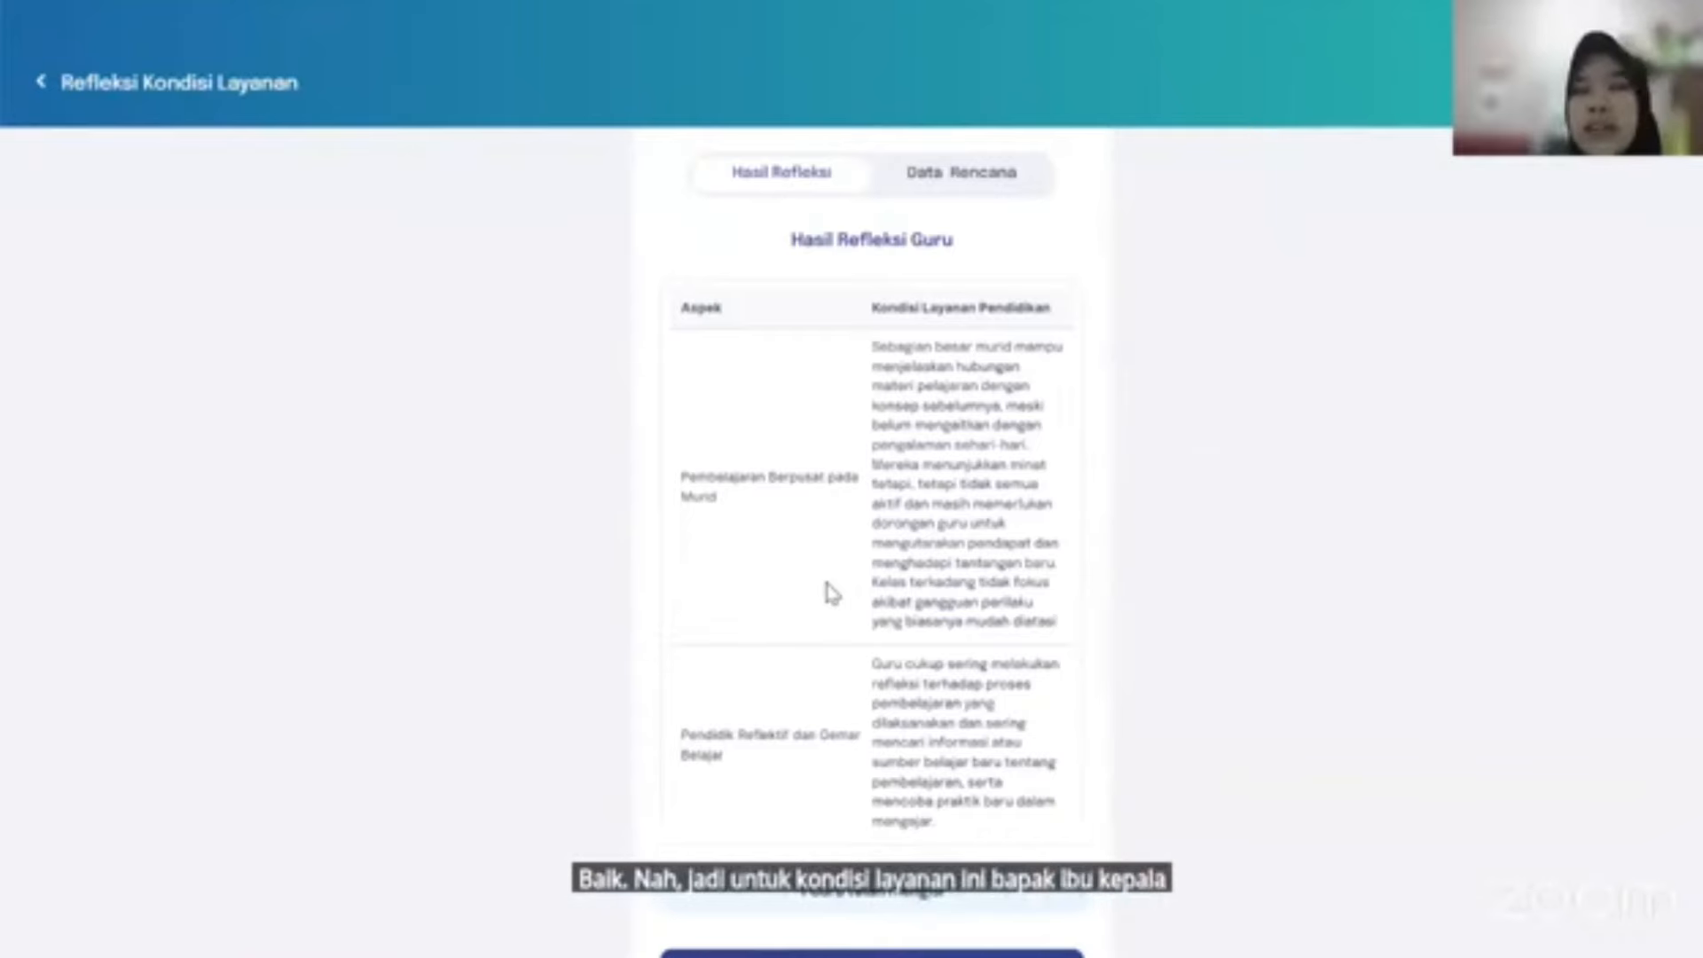
{"action": "scroll", "coordinate": [832, 592], "scroll_direction": "down", "scroll_amount": 1}
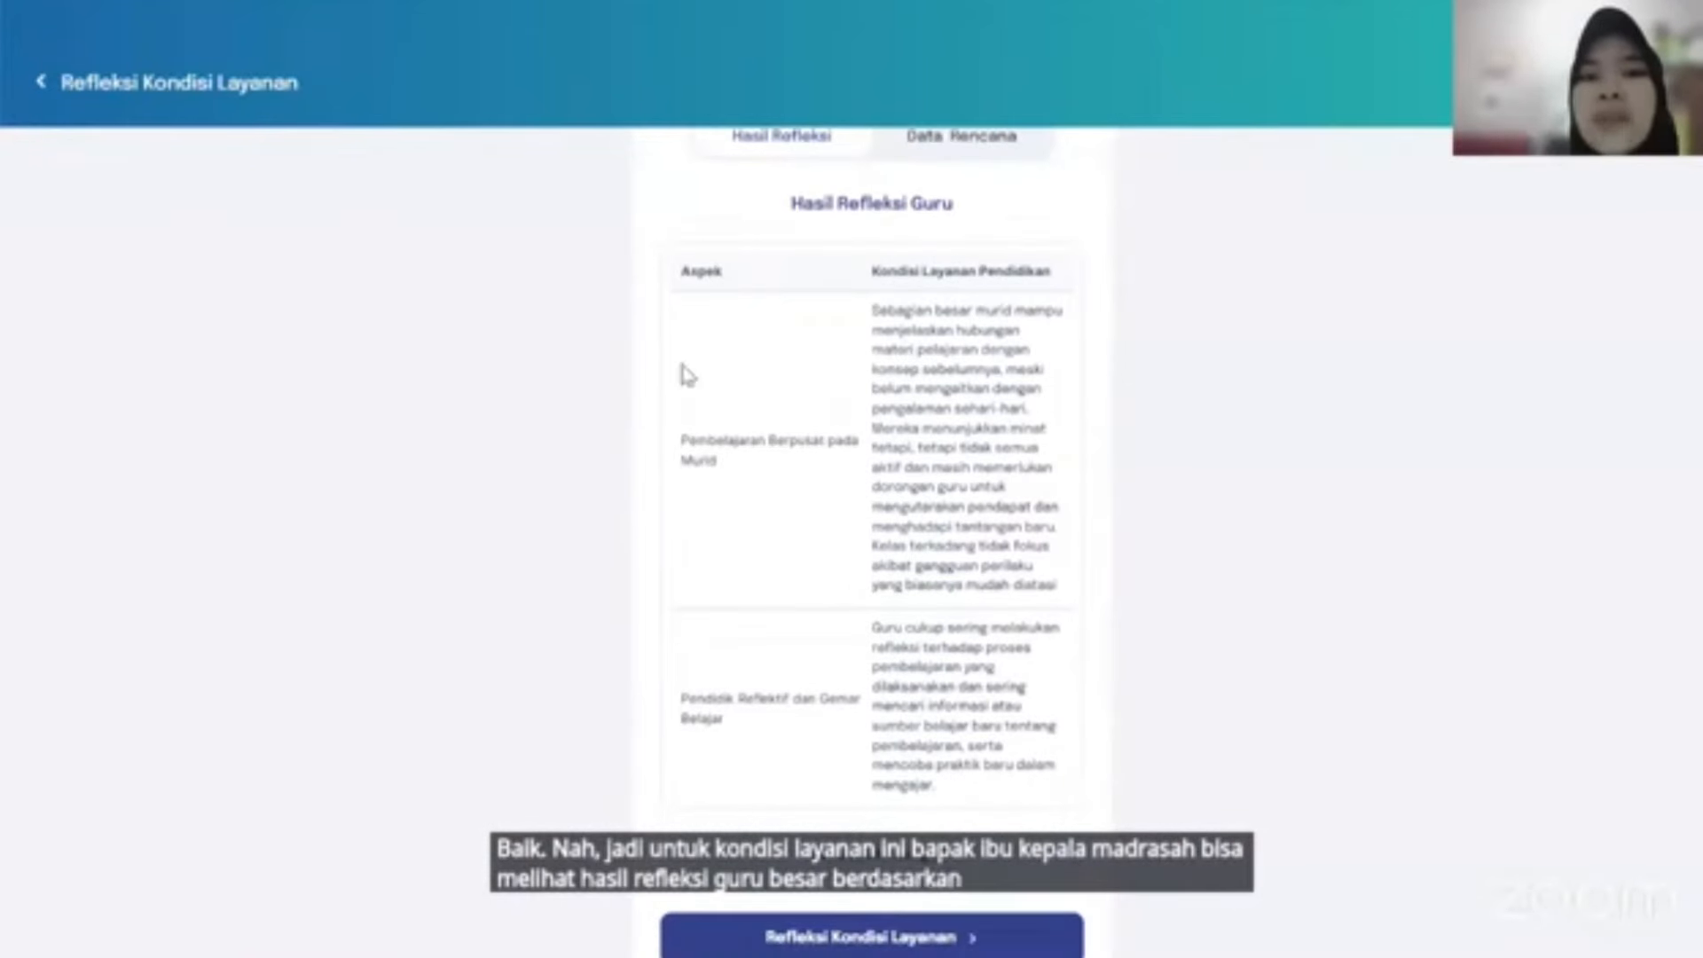
{"action": "scroll", "coordinate": [996, 182], "scroll_direction": "up", "scroll_amount": 1}
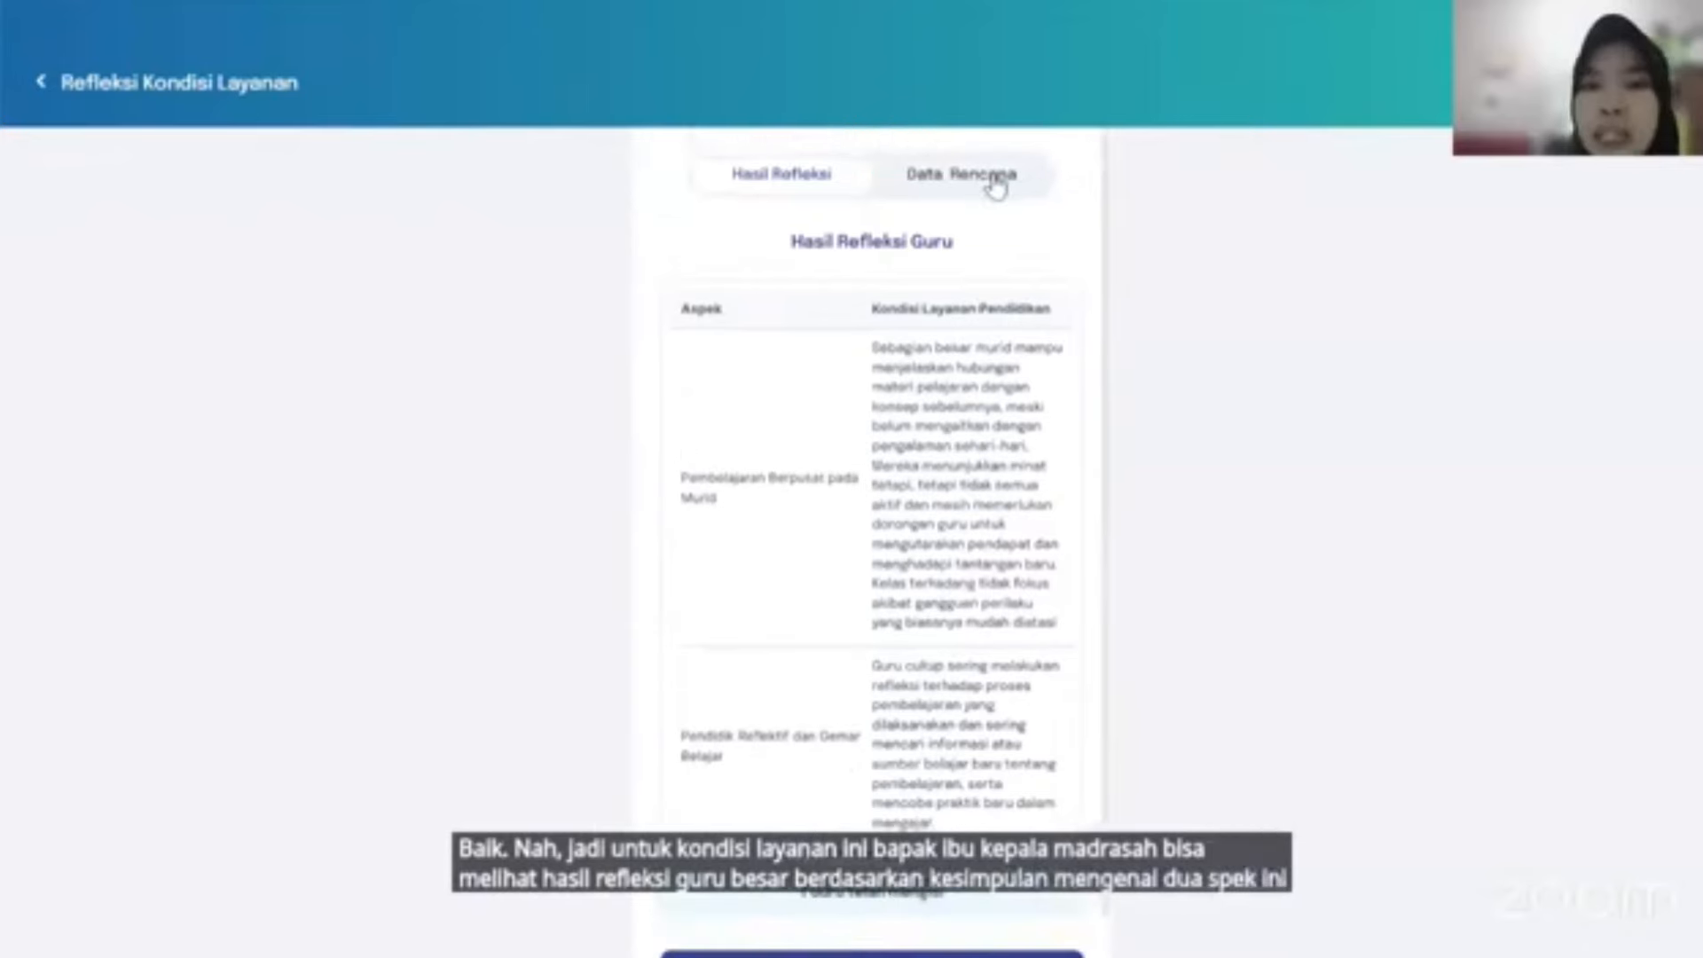
{"action": "left_click", "coordinate": [997, 182]}
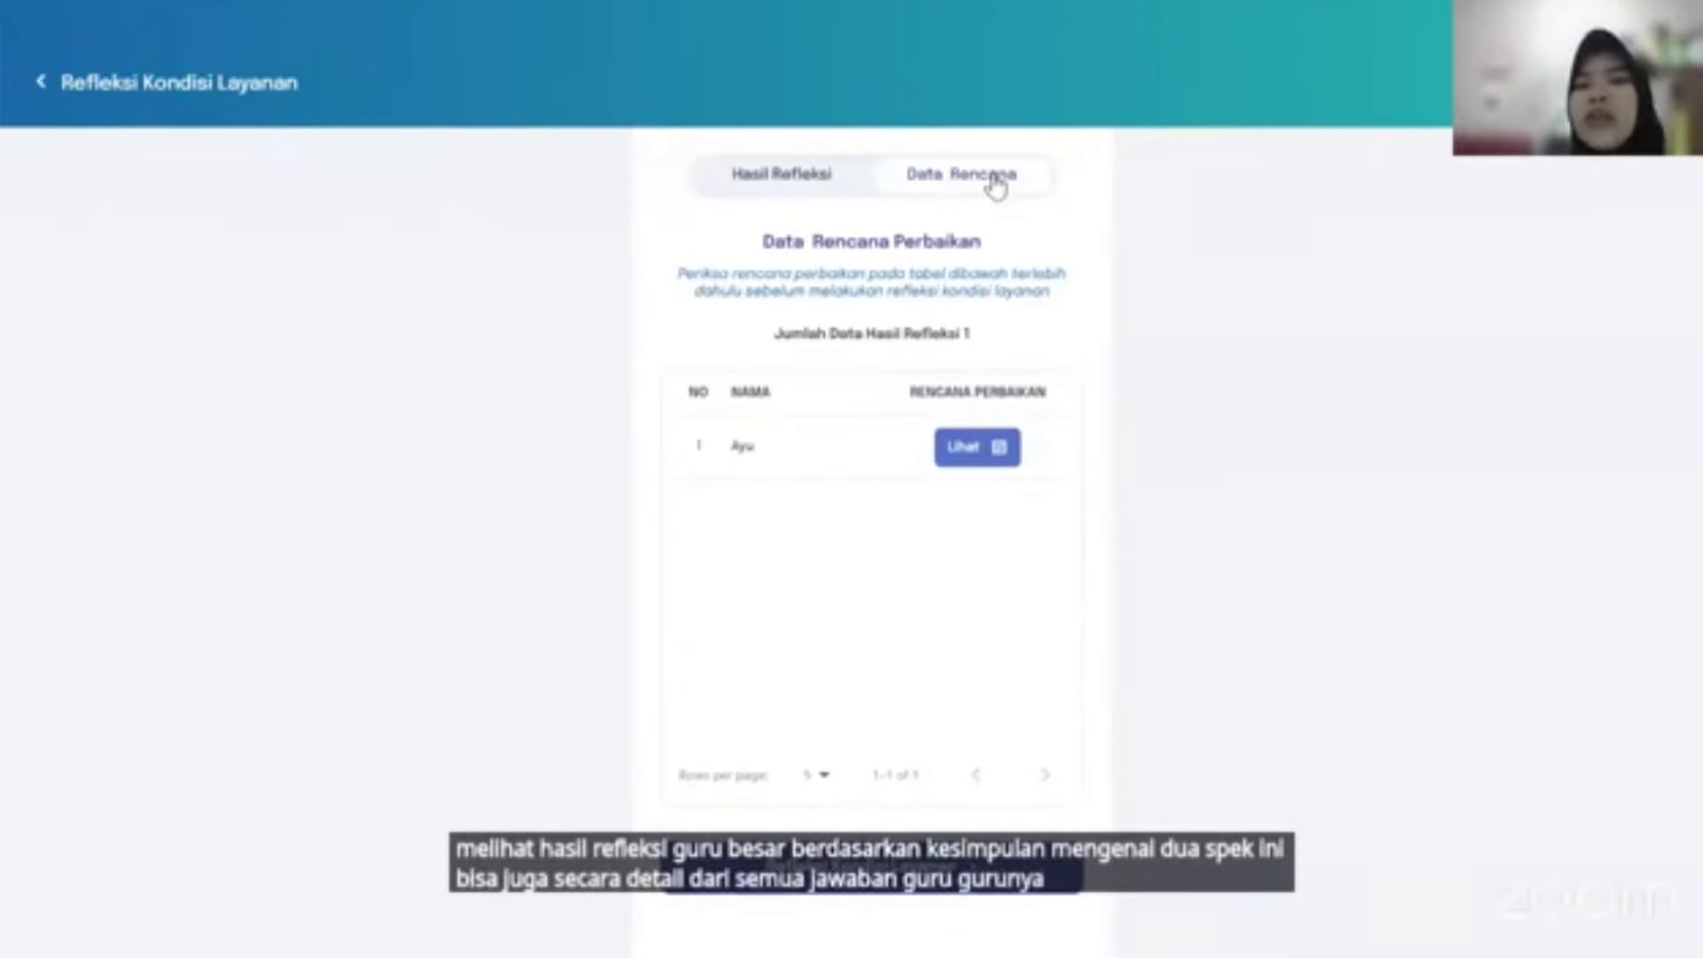
{"action": "left_click", "coordinate": [773, 165]}
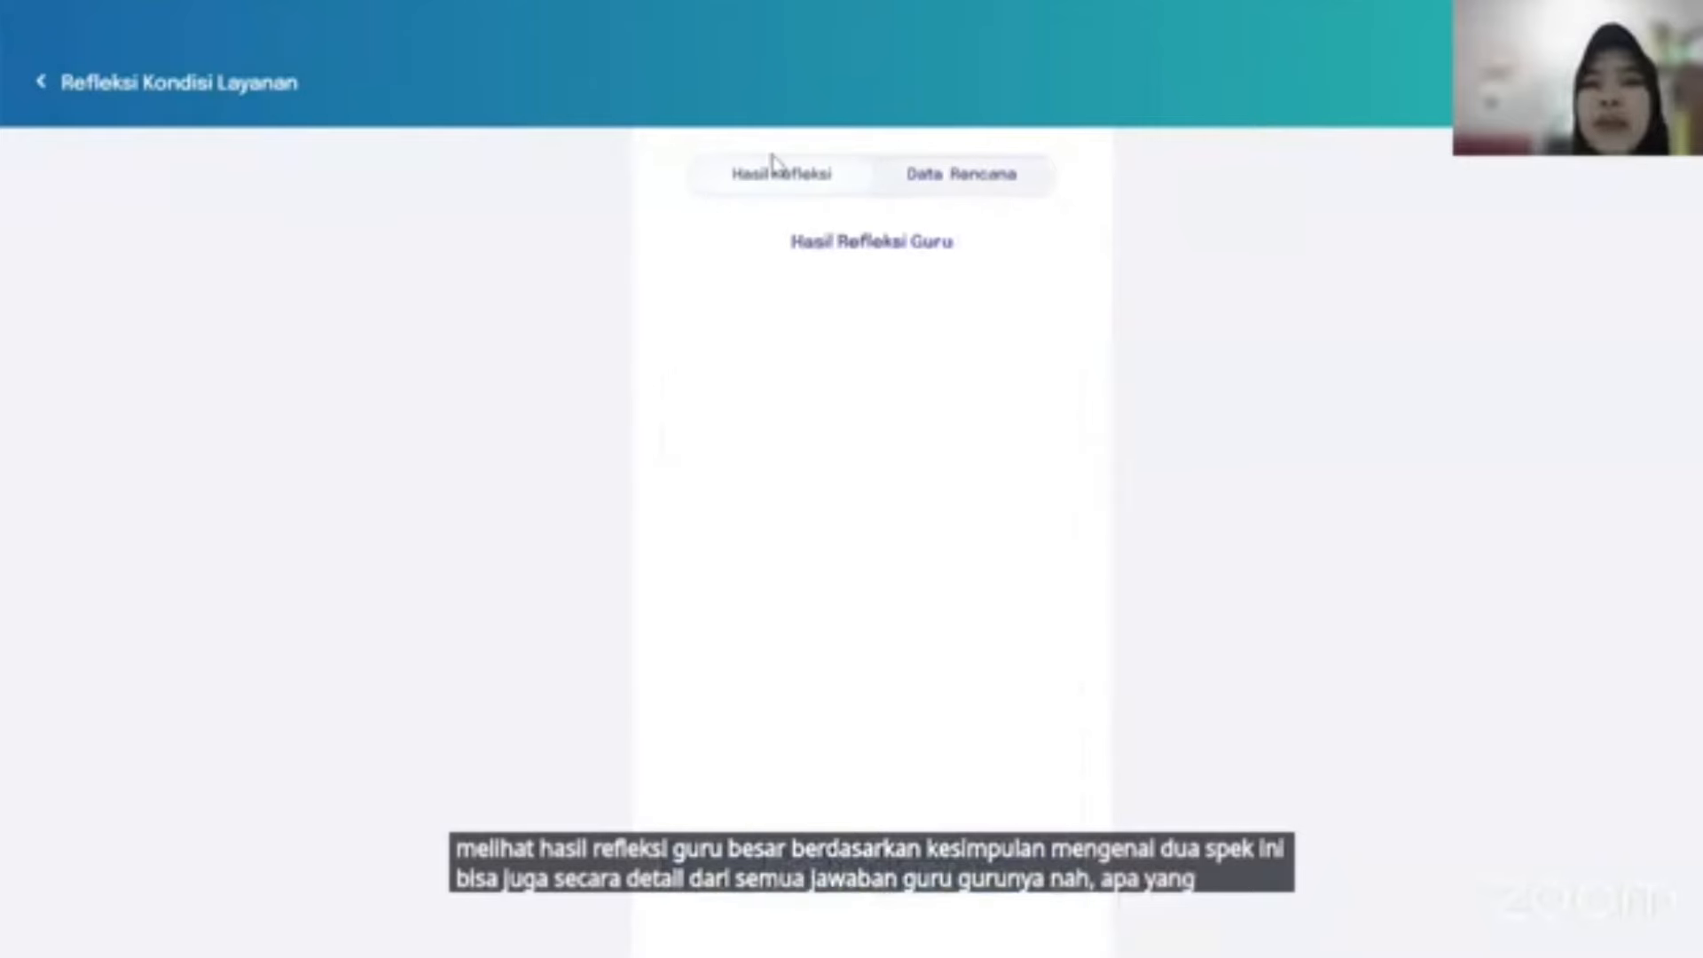
Start the madrasah head's own Refleksi Kondisi Layanan and open its Mulai Refleksi instructions.
{"action": "scroll", "coordinate": [771, 446], "scroll_direction": "down", "scroll_amount": 1}
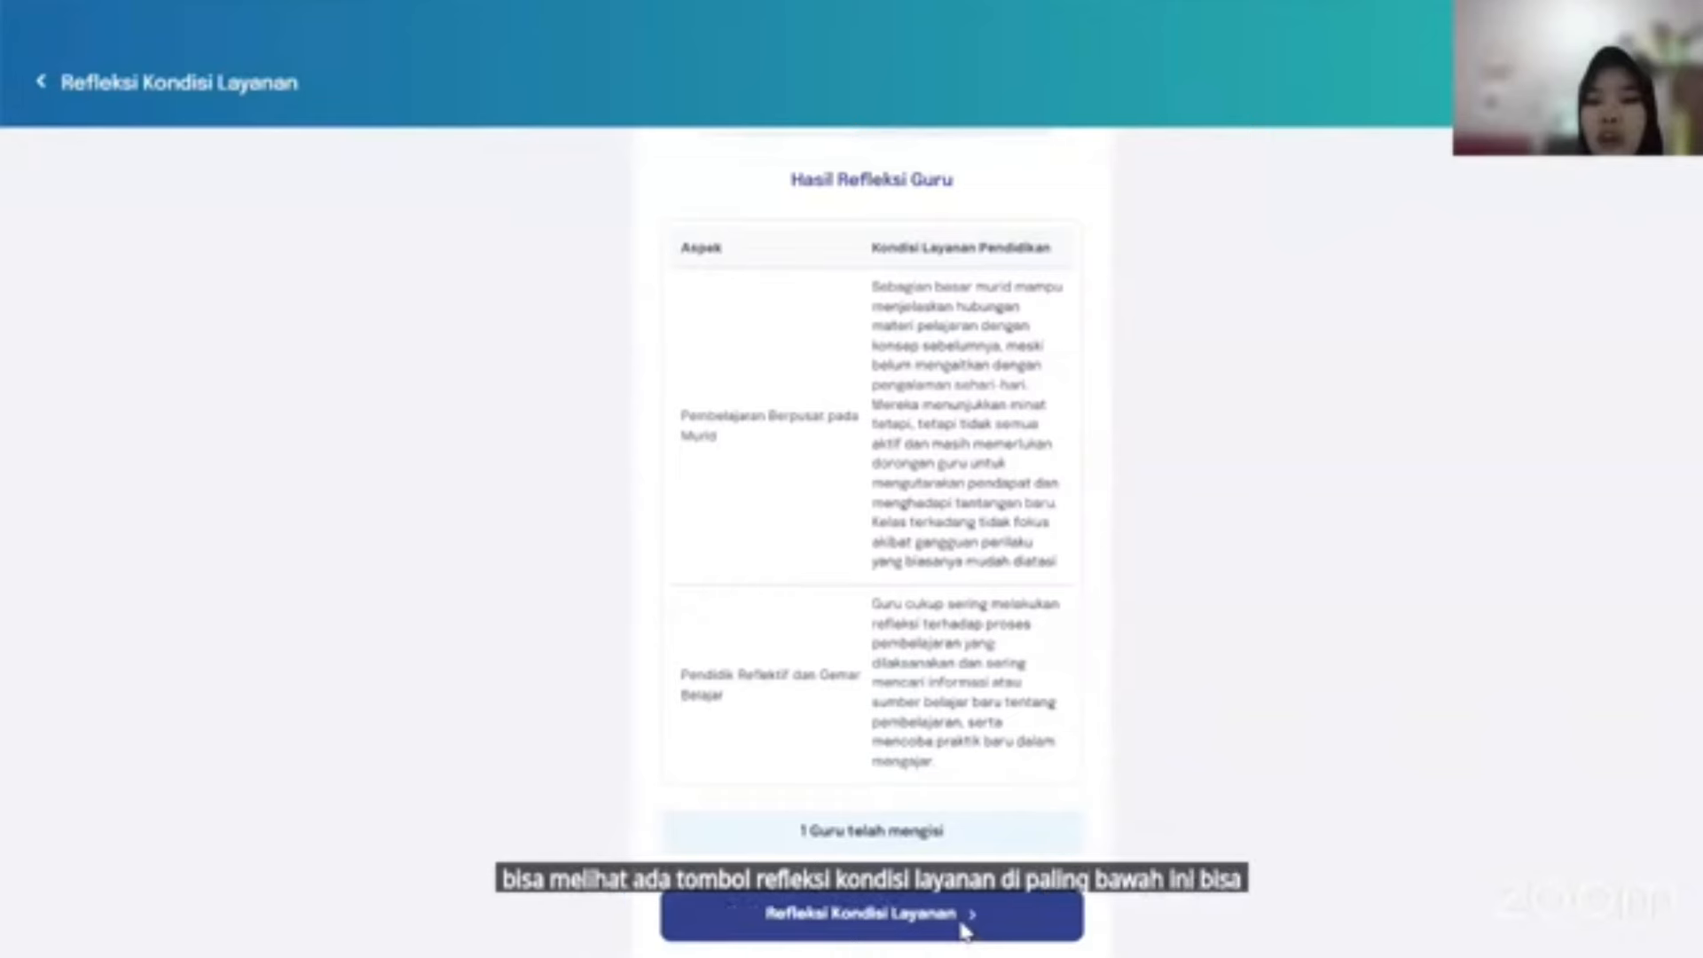
{"action": "left_click", "coordinate": [918, 925]}
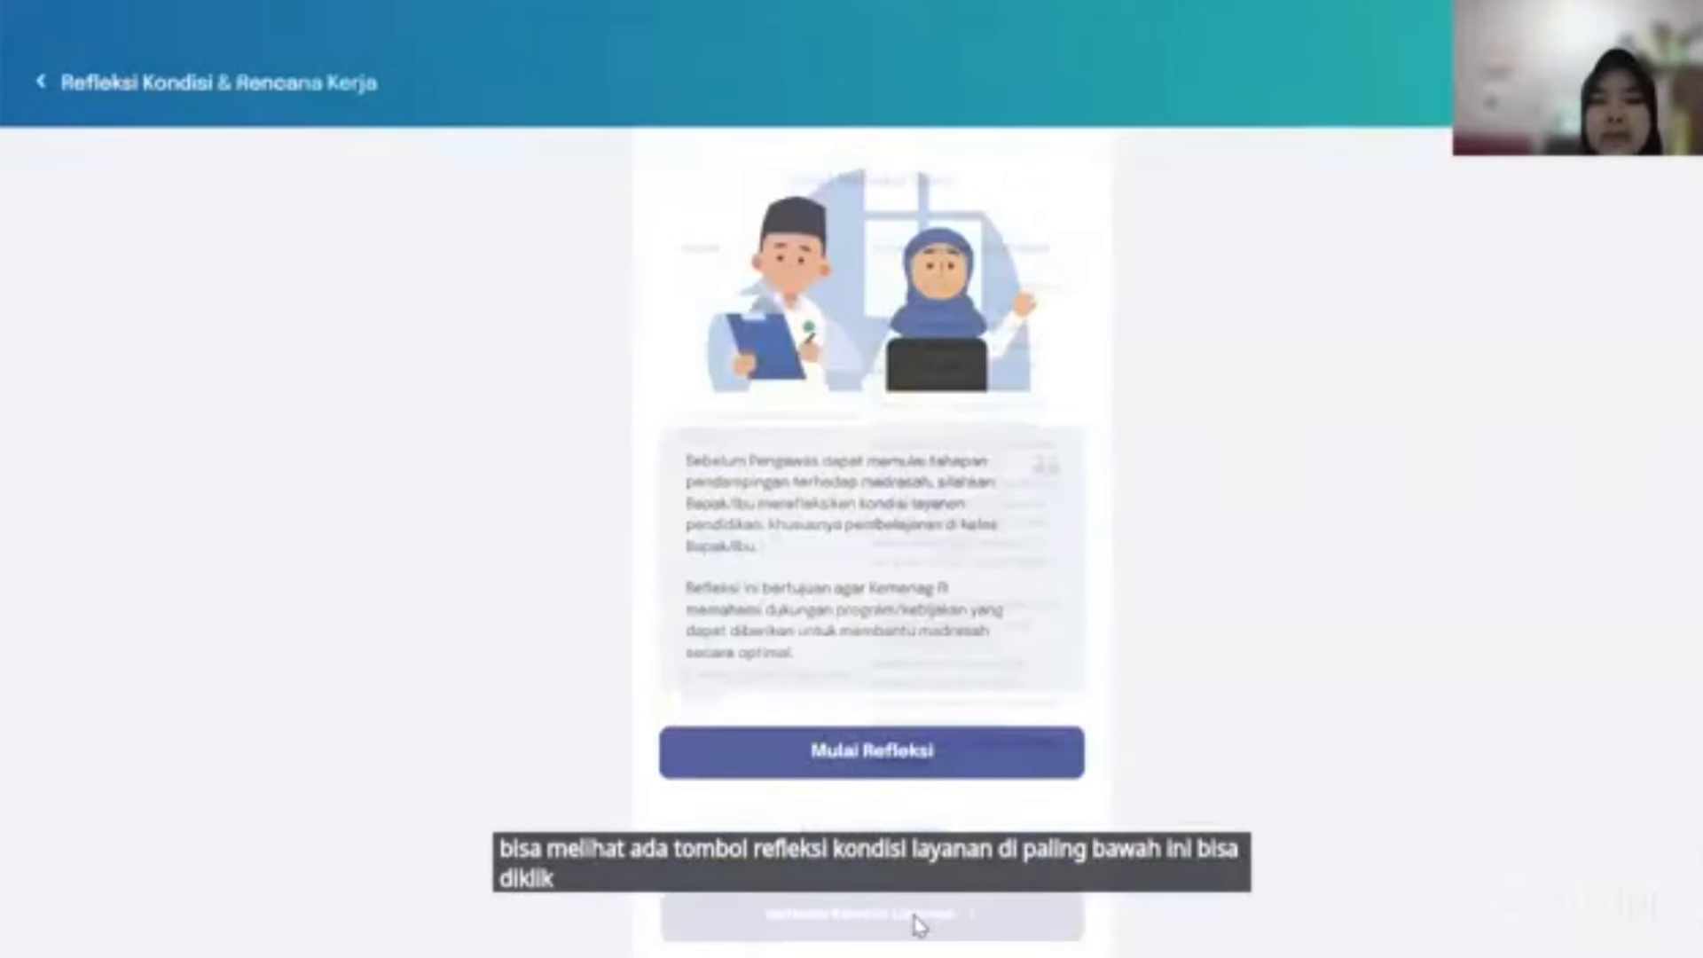
{"action": "left_click", "coordinate": [876, 752]}
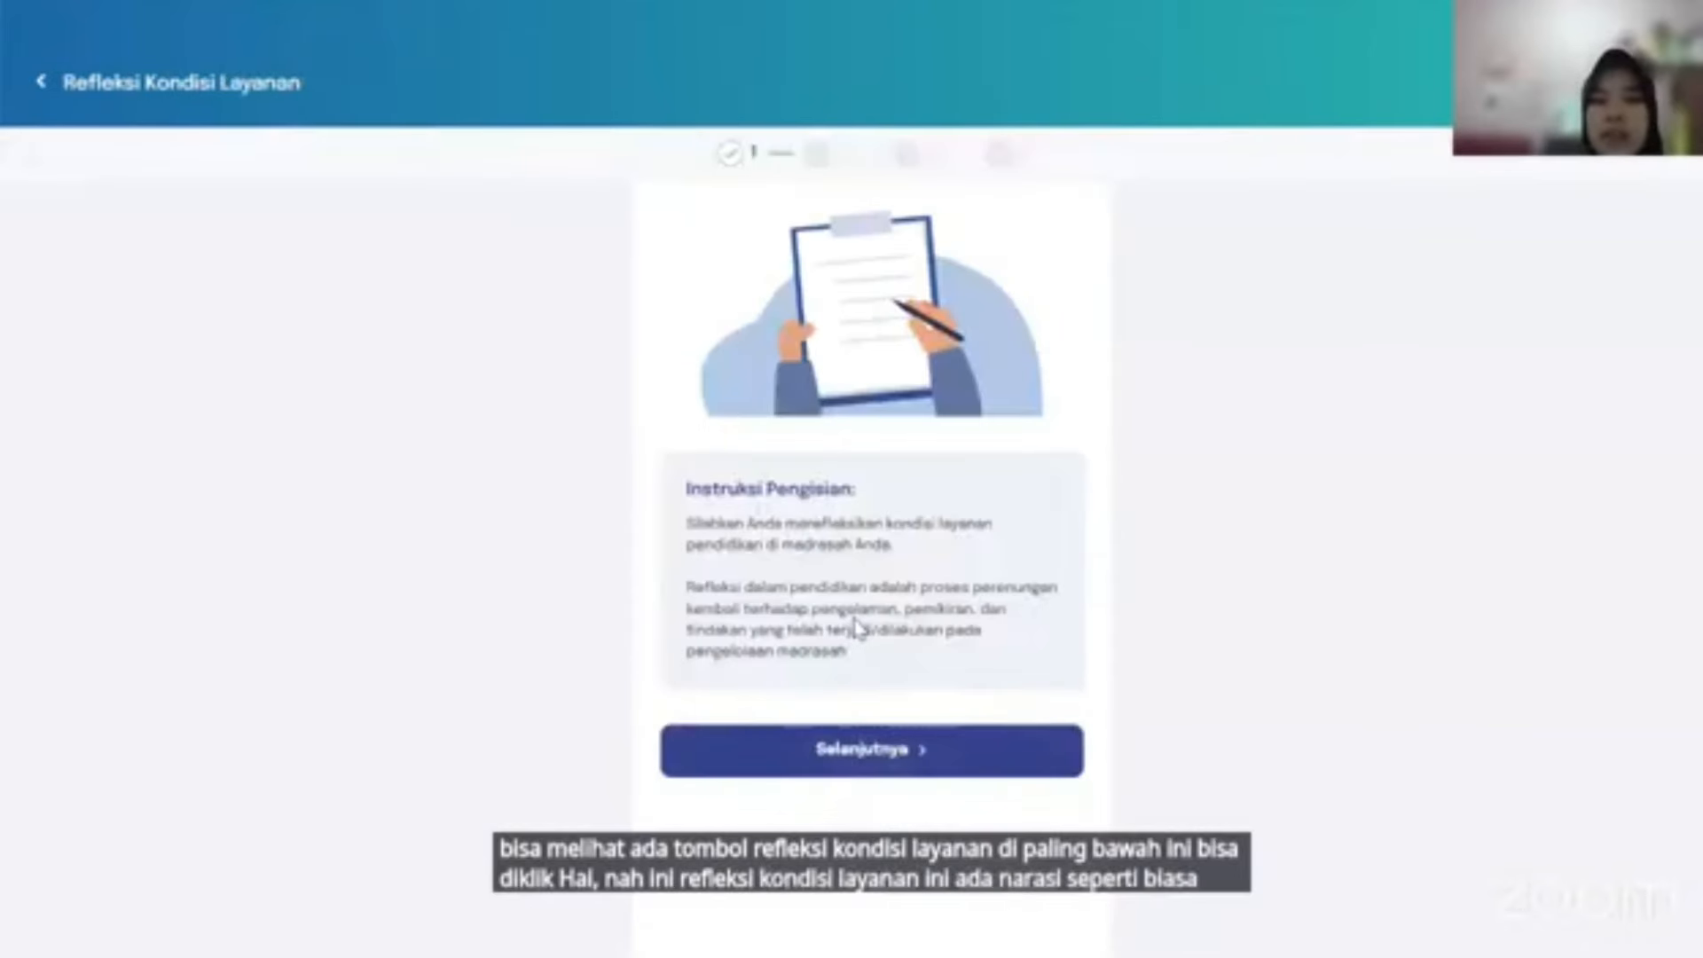
Answer question 1, on safety, with the highest-level procedure option.
{"action": "left_click", "coordinate": [960, 761]}
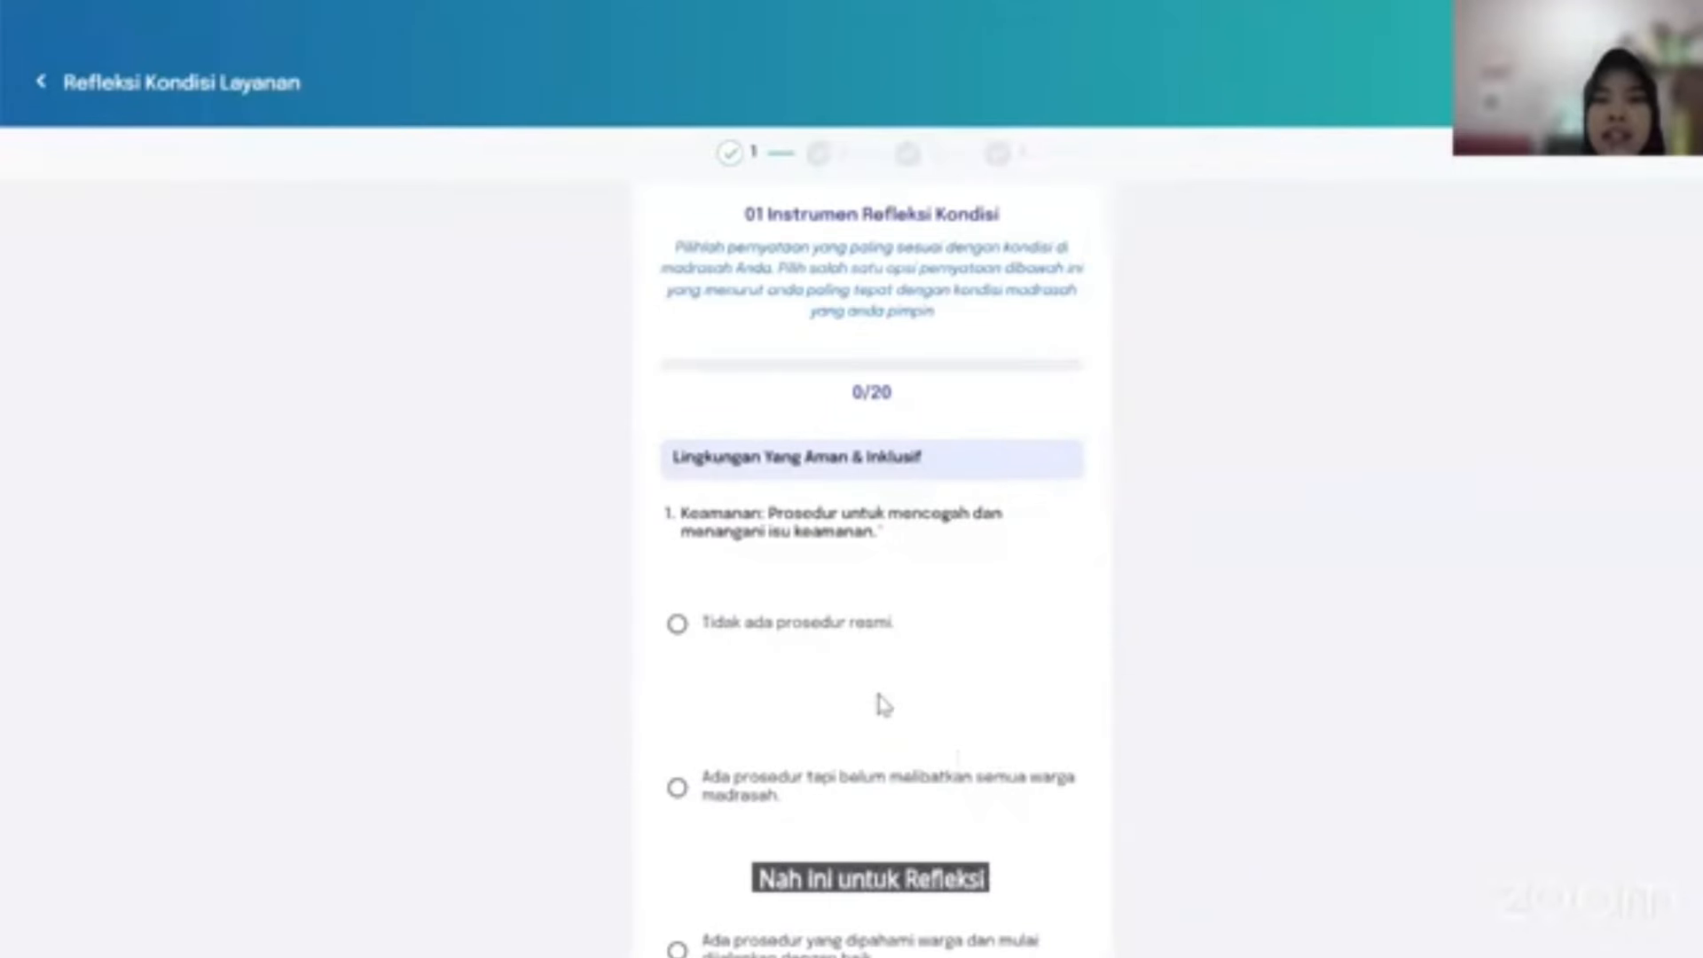
{"action": "scroll", "coordinate": [884, 705], "scroll_direction": "down", "scroll_amount": 4}
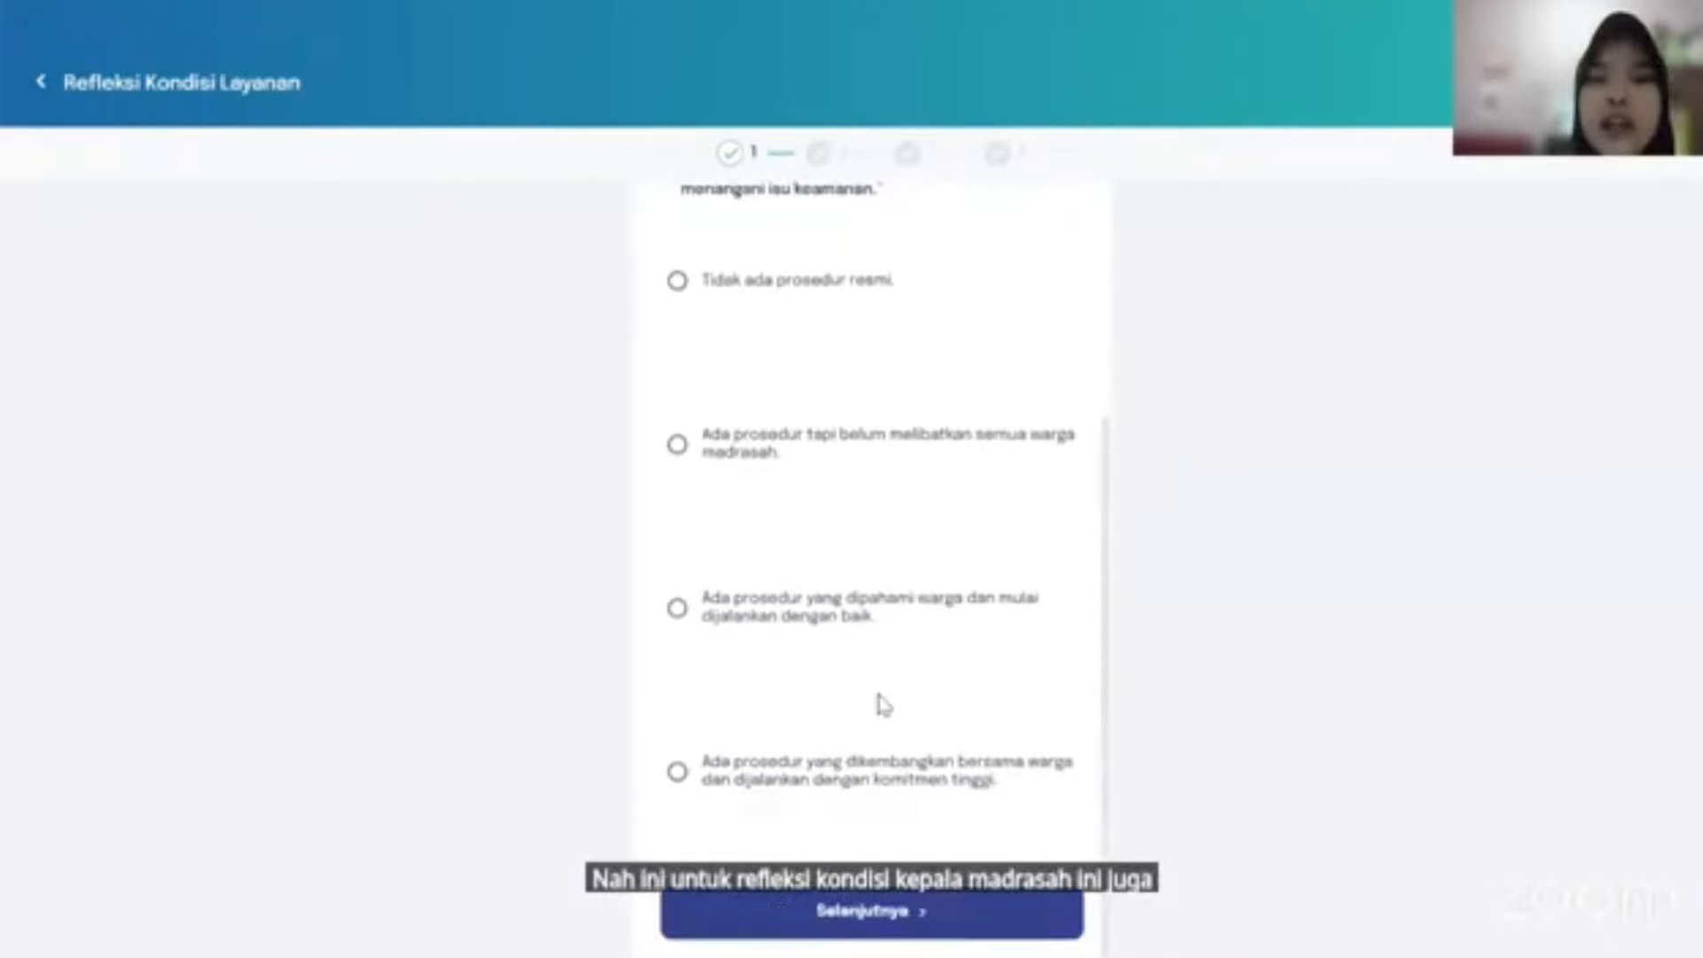
{"action": "scroll", "coordinate": [885, 705], "scroll_direction": "up", "scroll_amount": 4}
{"action": "scroll", "coordinate": [885, 705], "scroll_direction": "down", "scroll_amount": 4}
{"action": "scroll", "coordinate": [884, 705], "scroll_direction": "up", "scroll_amount": 4}
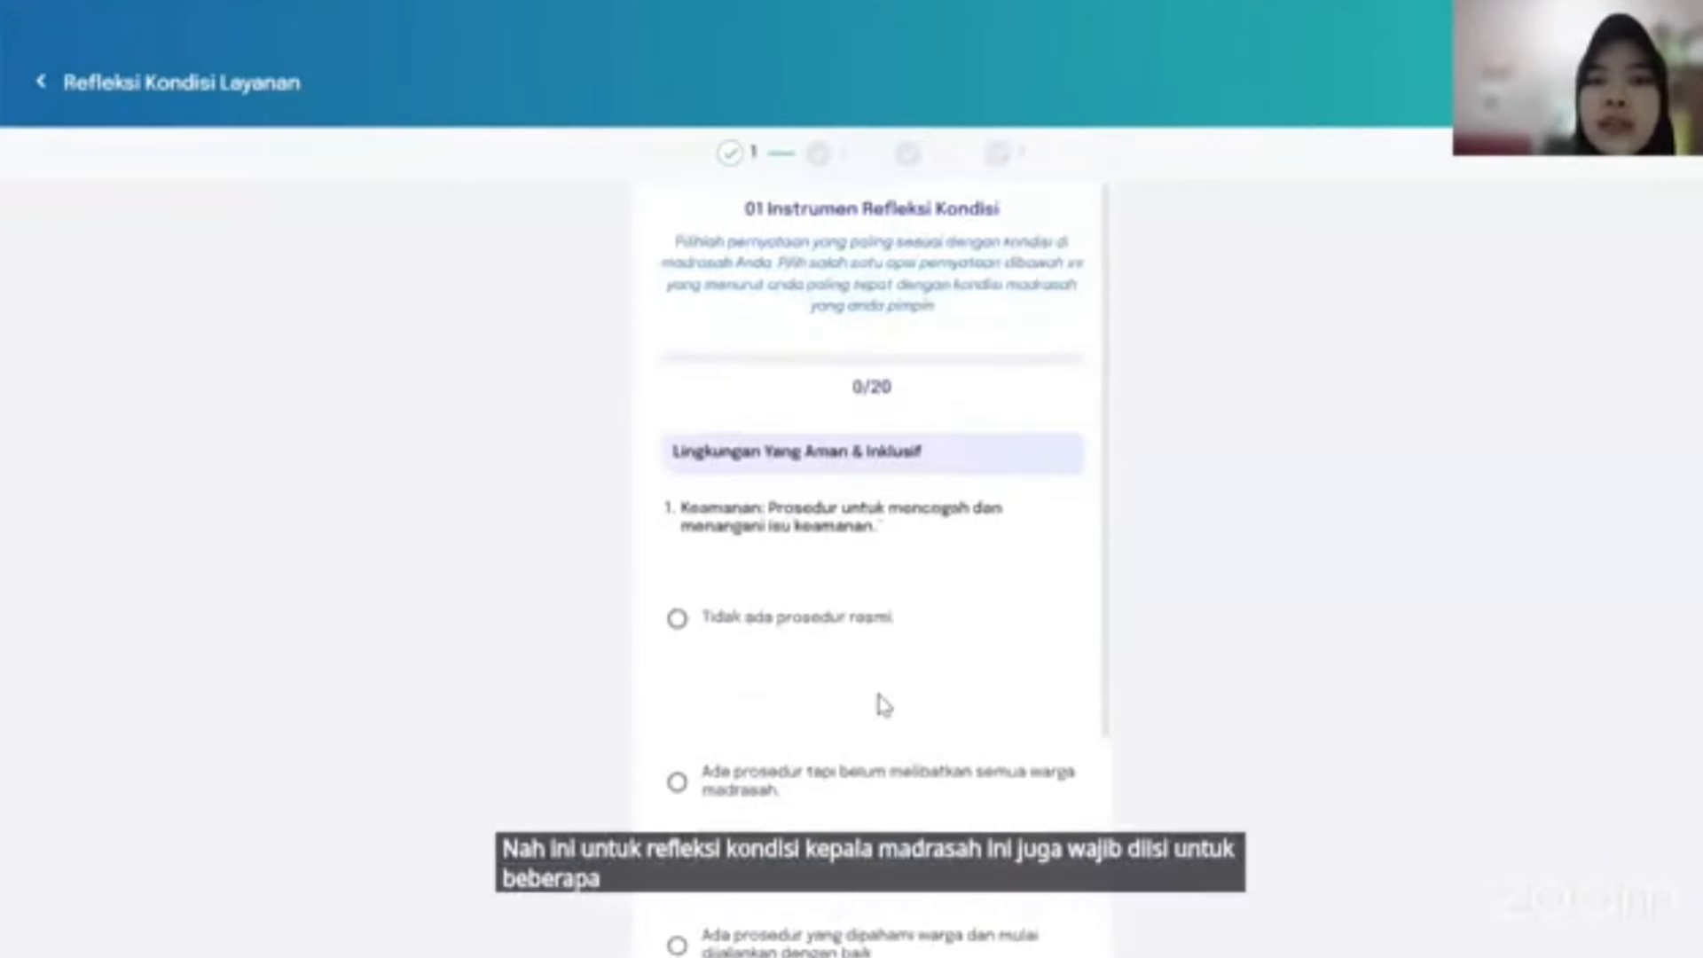
{"action": "scroll", "coordinate": [885, 706], "scroll_direction": "down", "scroll_amount": 4}
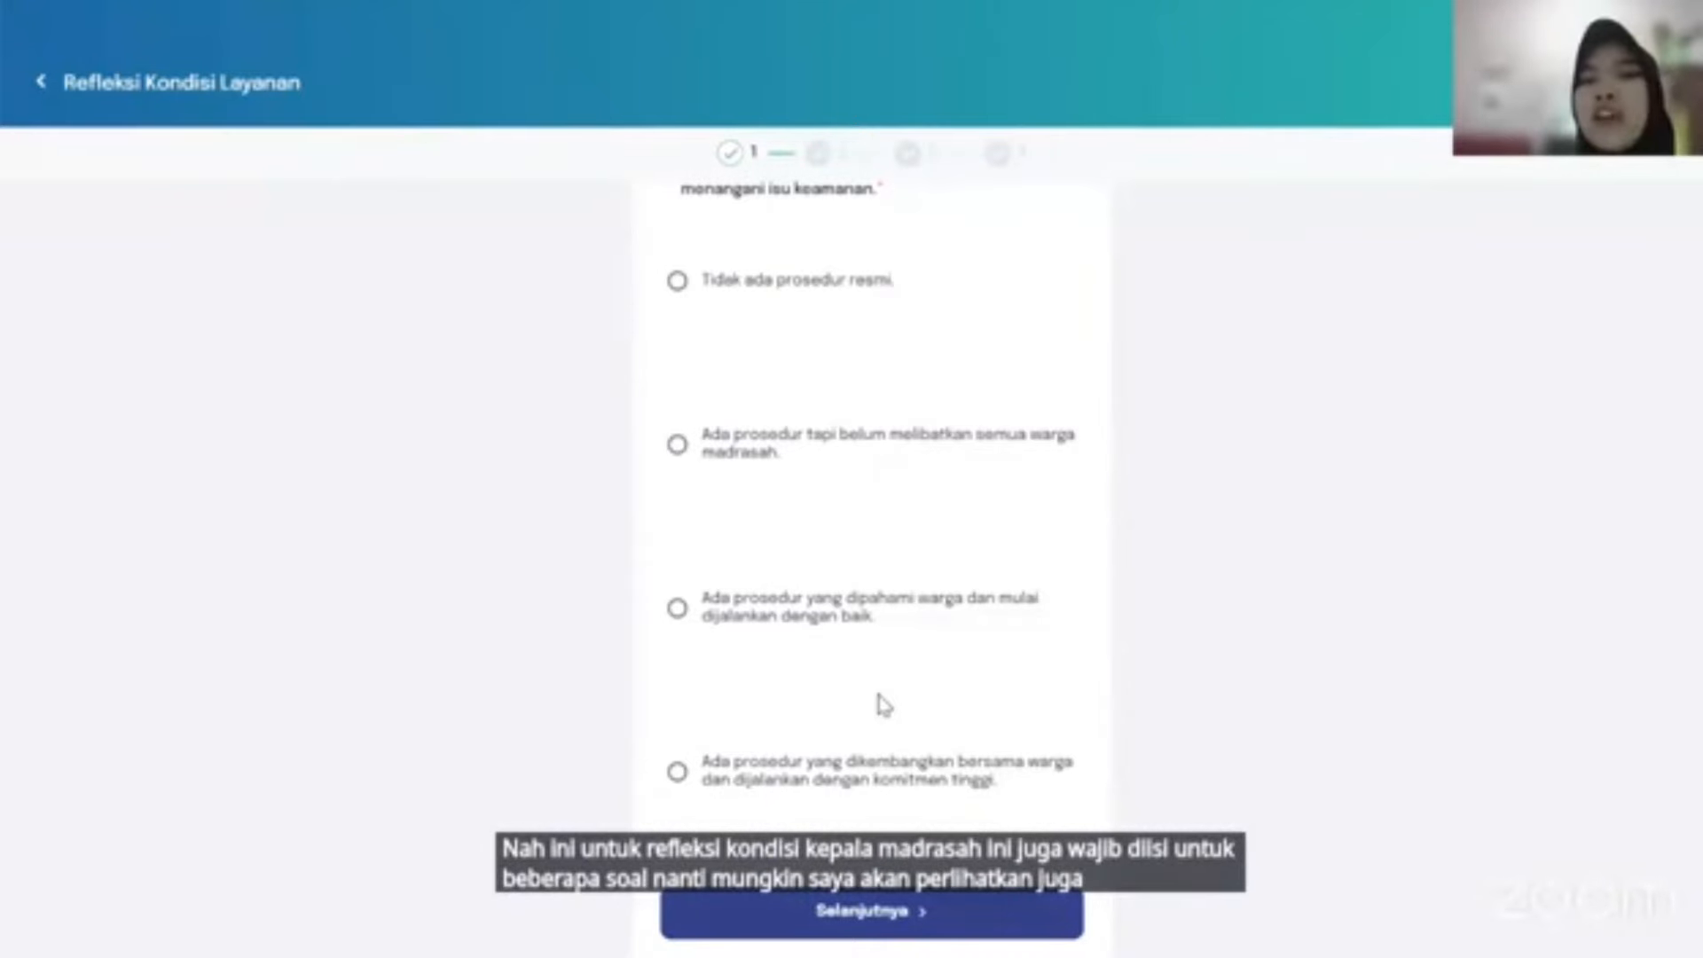
{"action": "scroll", "coordinate": [885, 705], "scroll_direction": "up", "scroll_amount": 3}
{"action": "scroll", "coordinate": [885, 706], "scroll_direction": "down", "scroll_amount": 2}
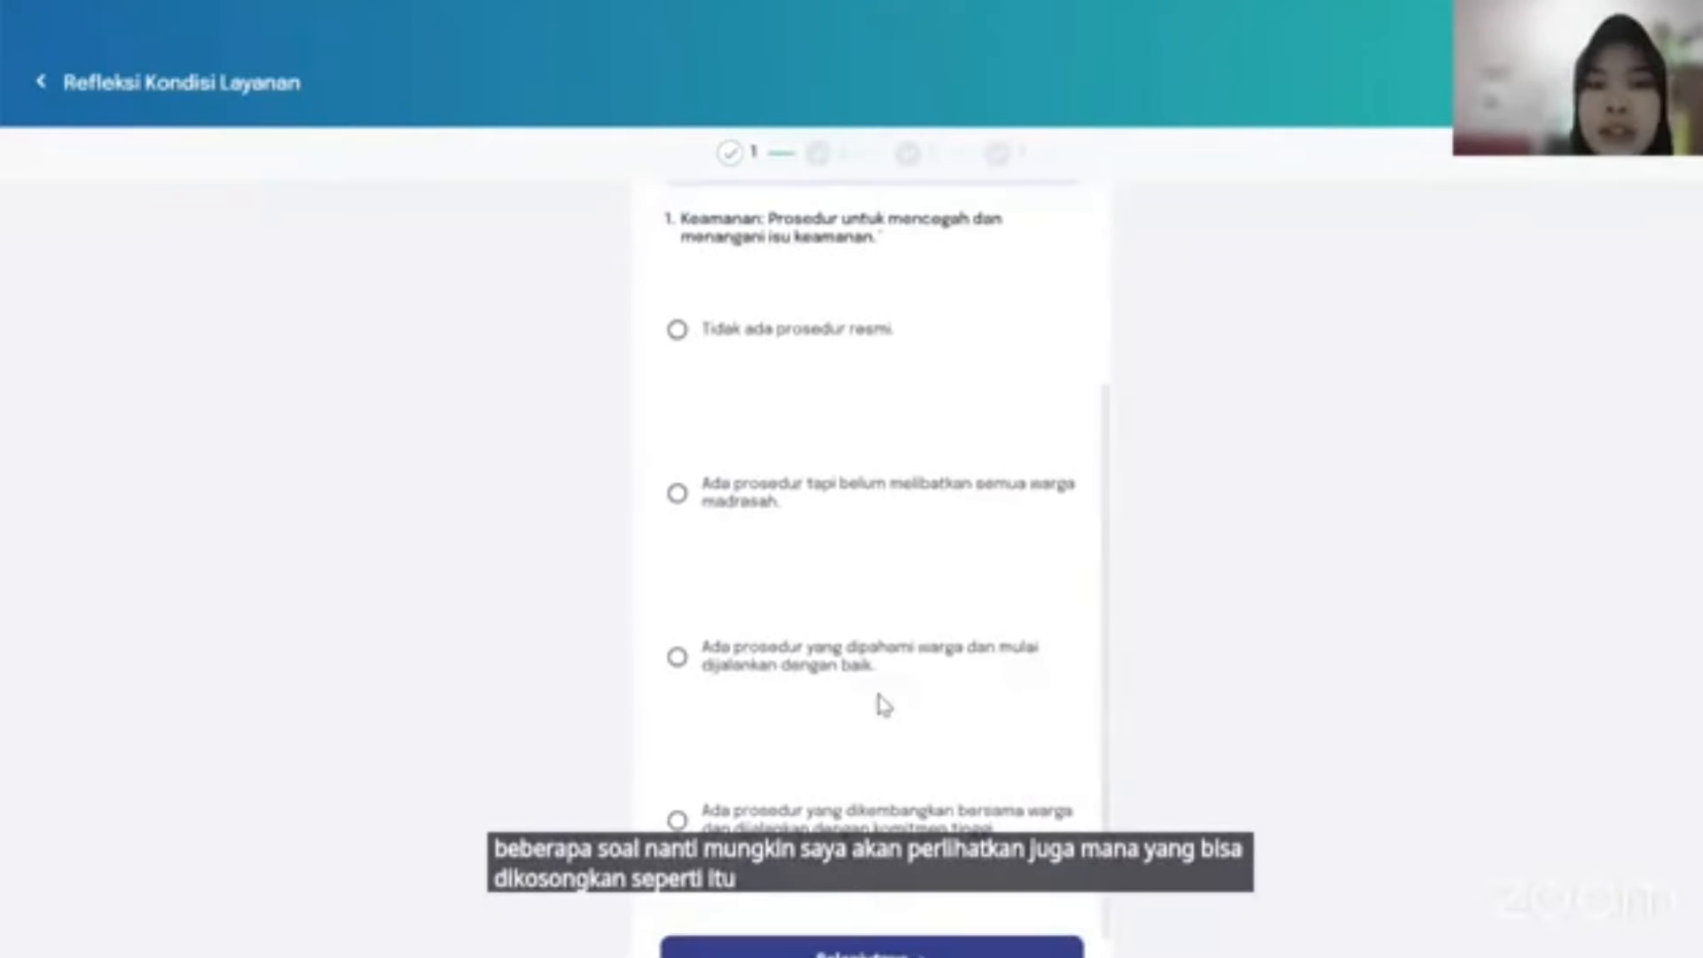
{"action": "left_click", "coordinate": [796, 830]}
{"action": "scroll", "coordinate": [796, 850], "scroll_direction": "down", "scroll_amount": 1}
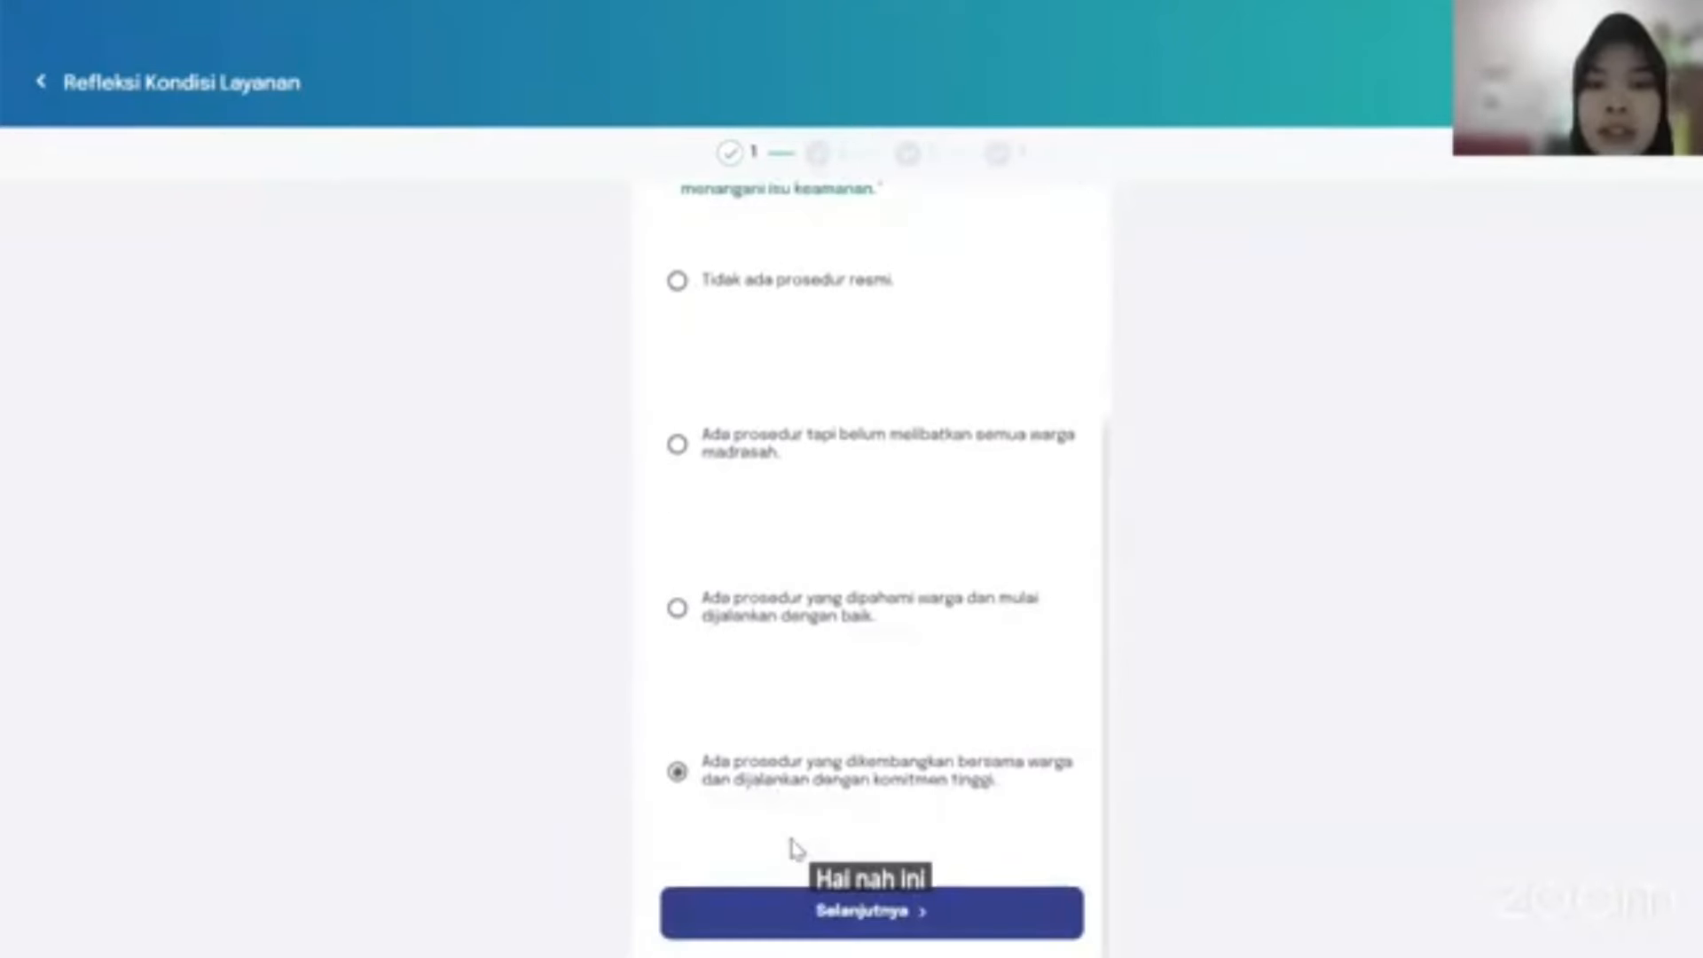
{"action": "left_click", "coordinate": [828, 900]}
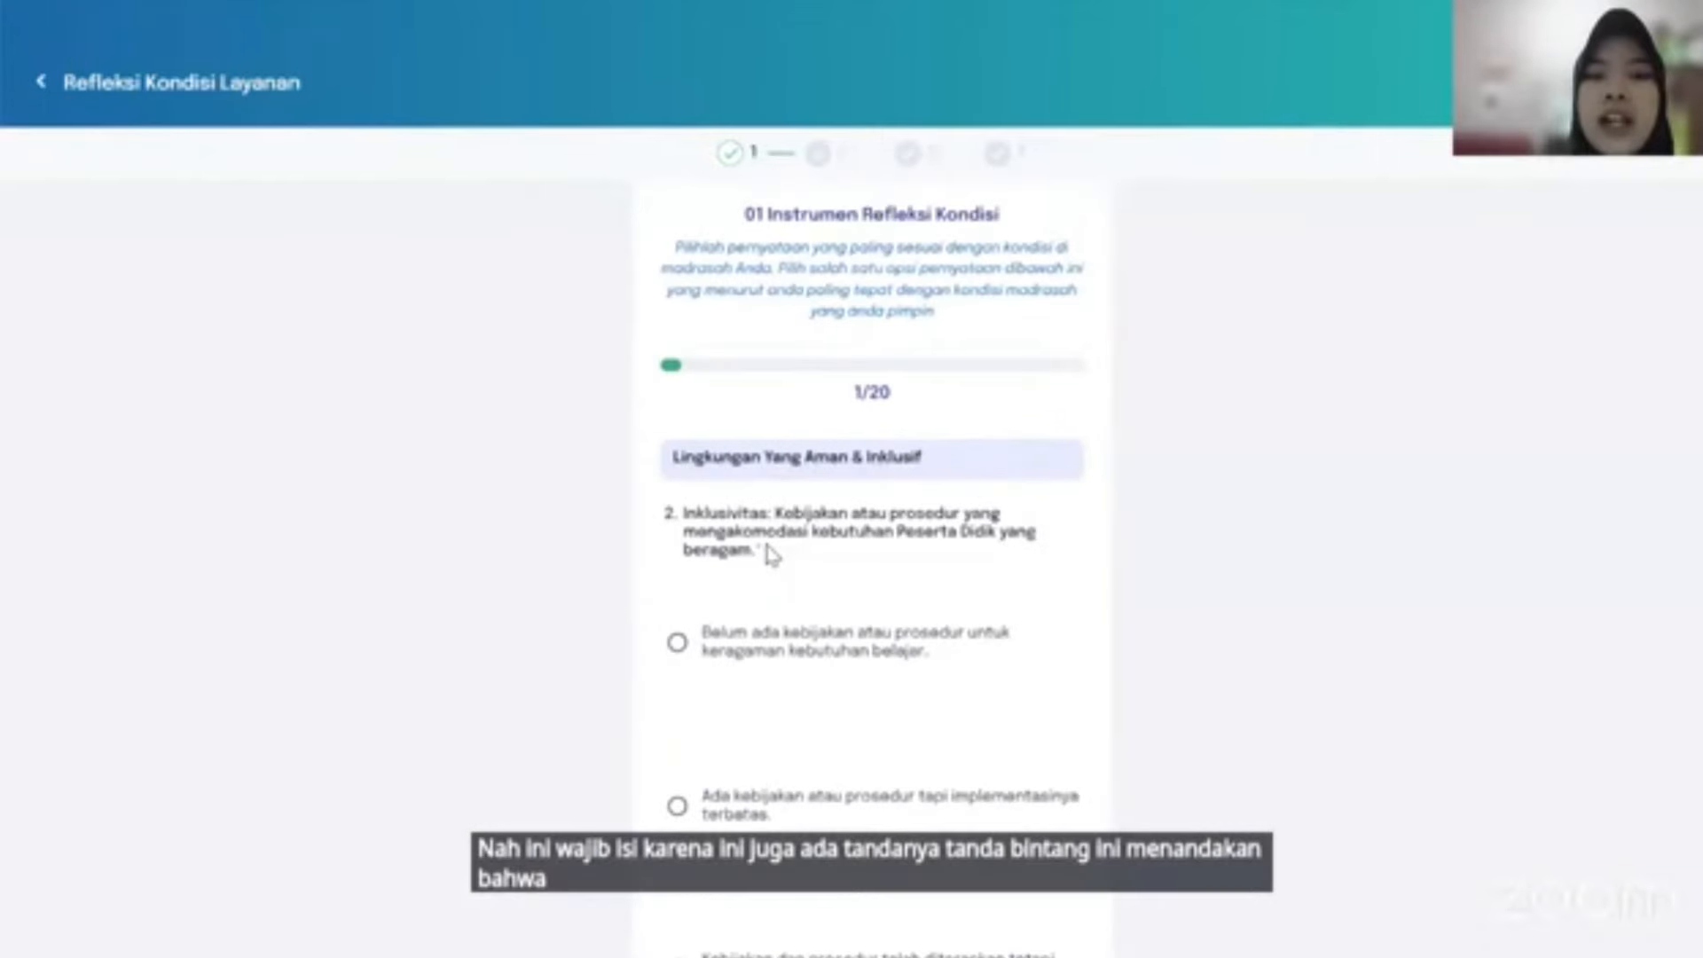
Answer question 2, Inklusivitas, with the fully inclusive policy statement.
{"action": "scroll", "coordinate": [870, 727], "scroll_direction": "down", "scroll_amount": 3}
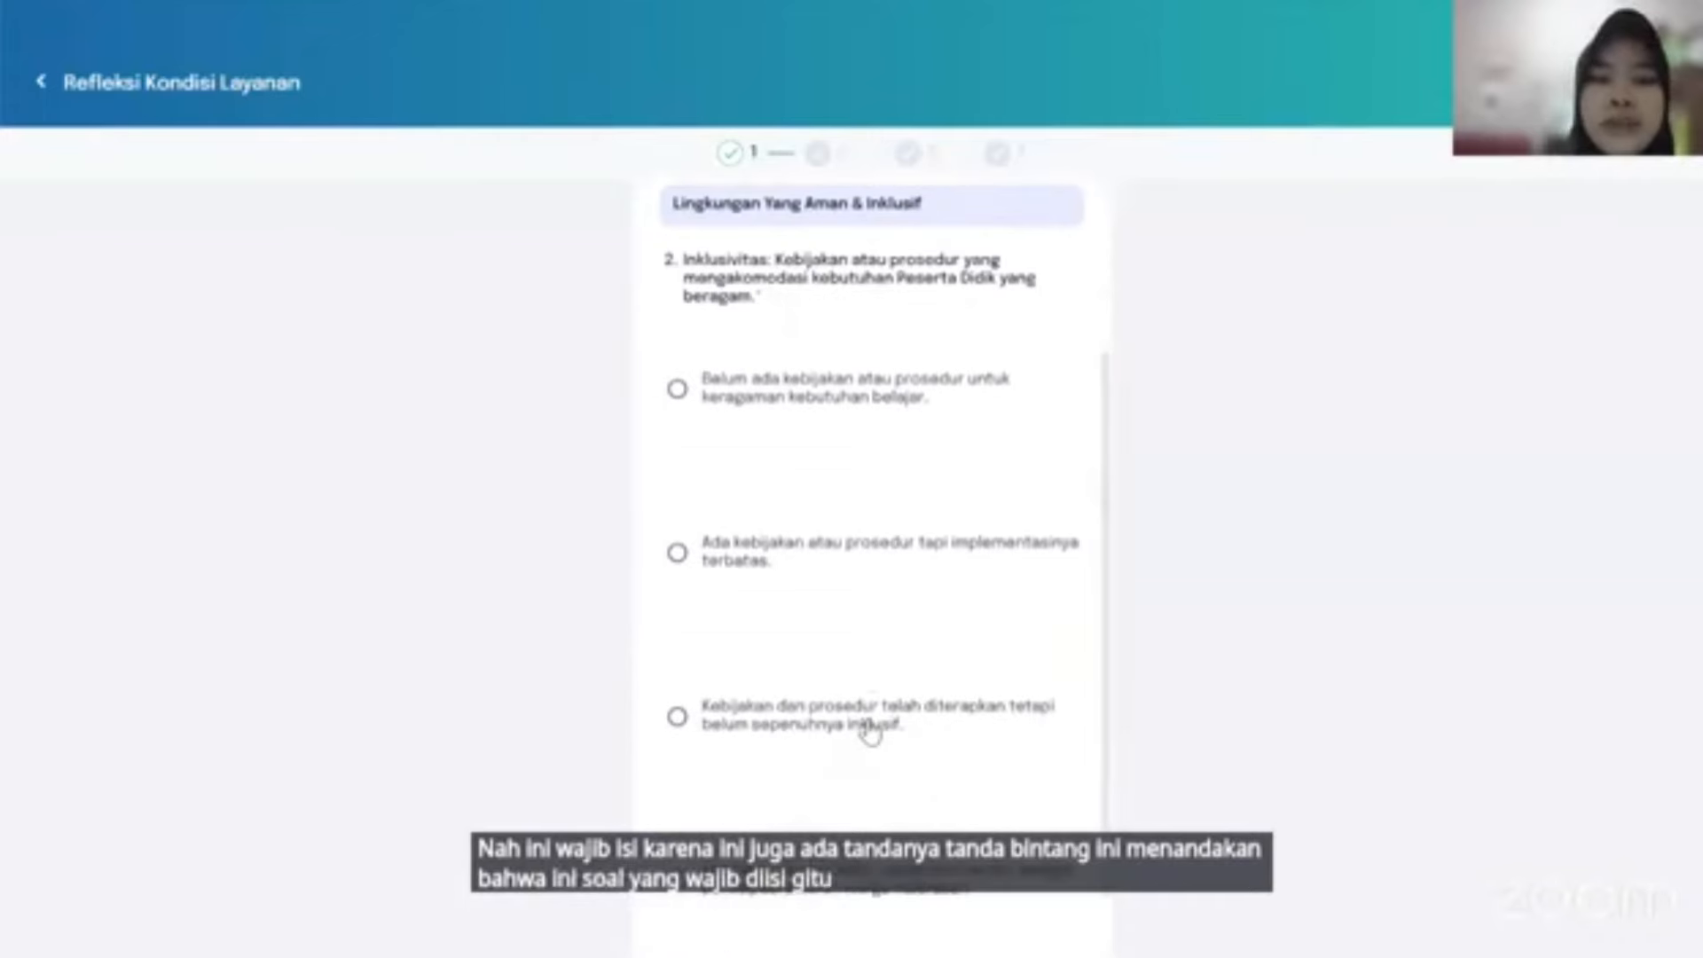
{"action": "scroll", "coordinate": [870, 732], "scroll_direction": "down", "scroll_amount": 1}
{"action": "left_click", "coordinate": [677, 771]}
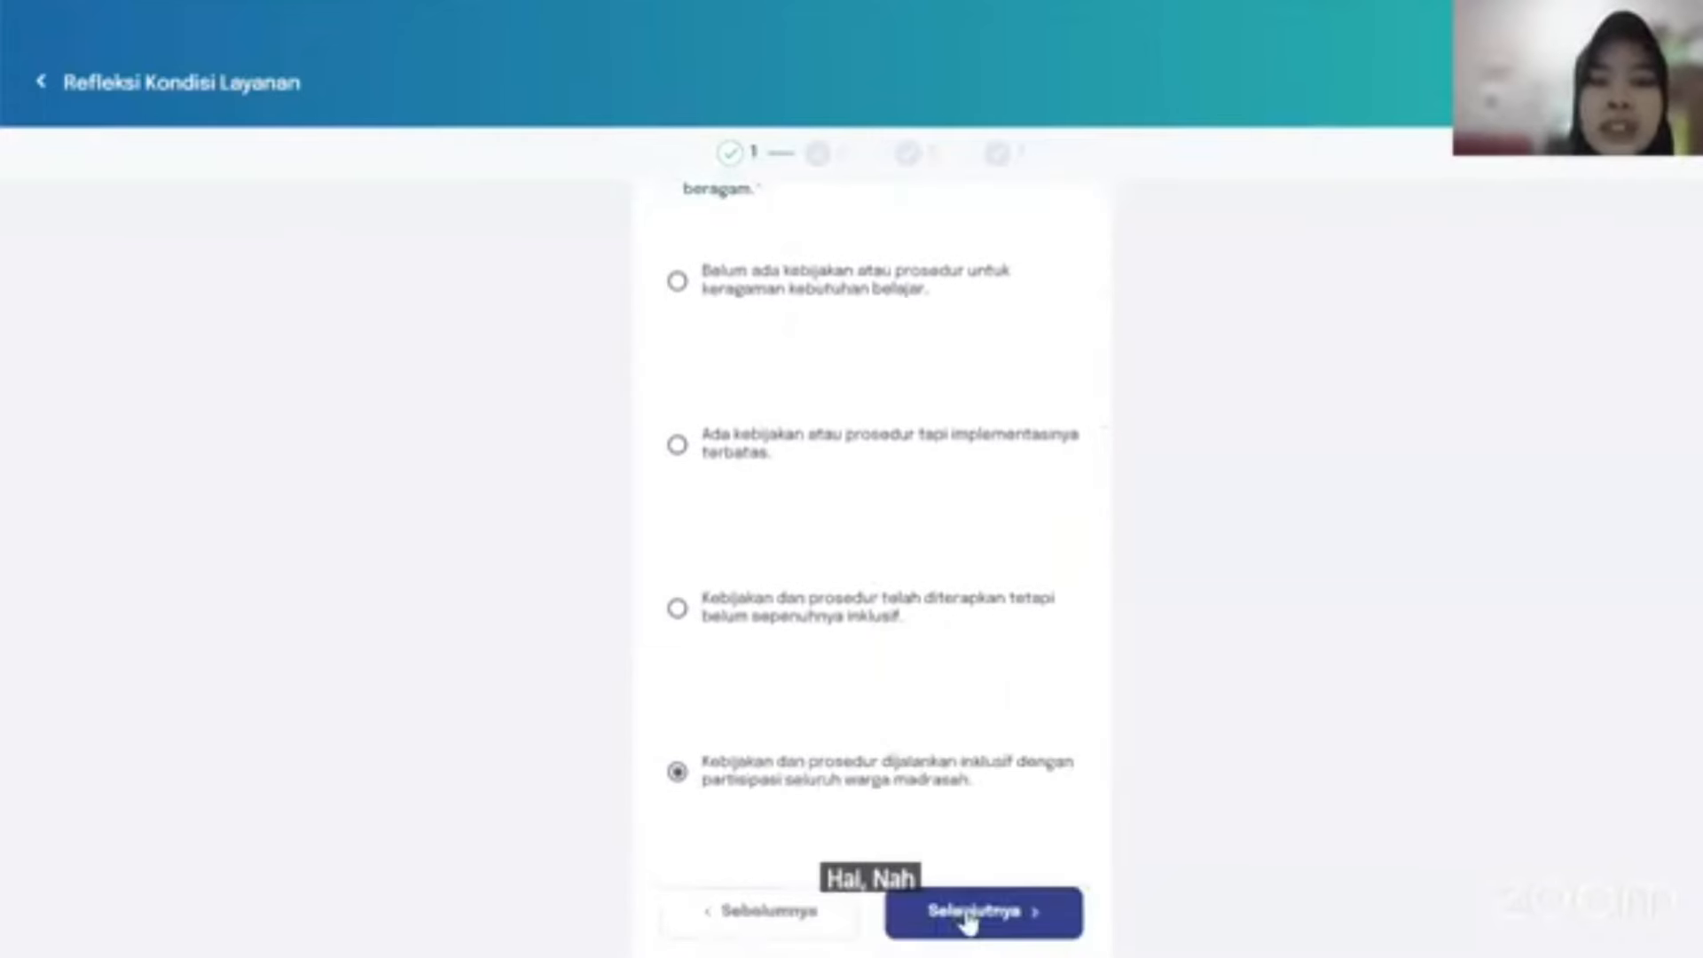
{"action": "left_click", "coordinate": [972, 918]}
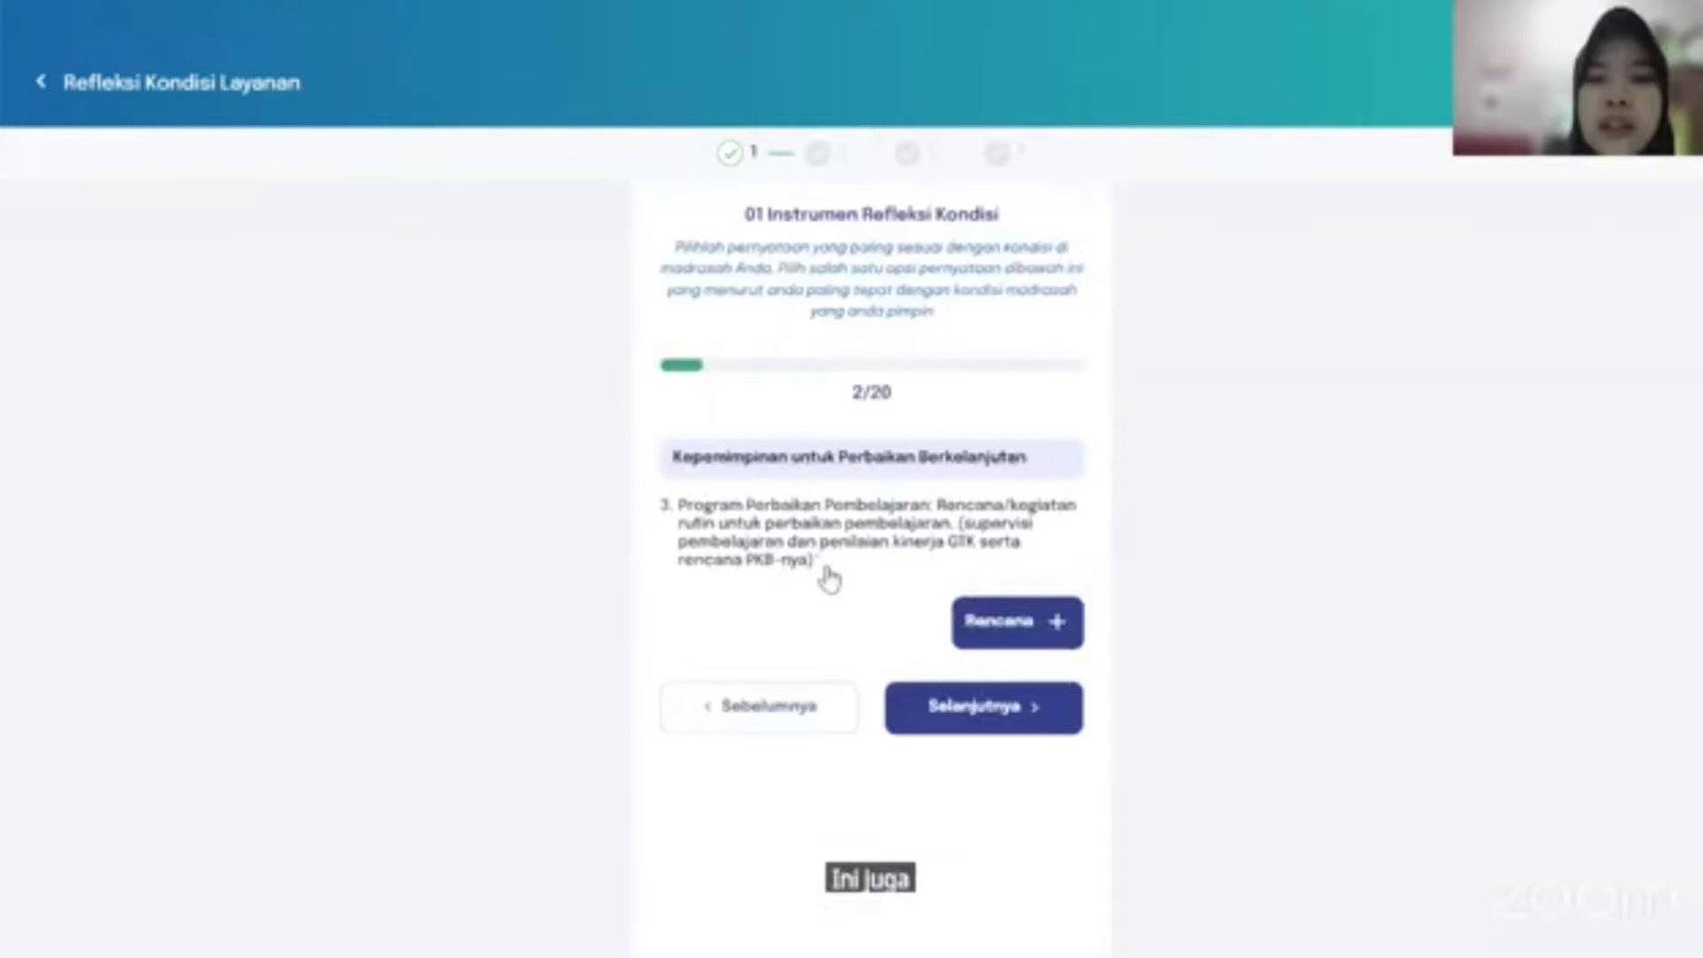
Add a Rencana 1 entry reading 'rencana 1' to question 3.
{"action": "left_click", "coordinate": [976, 622]}
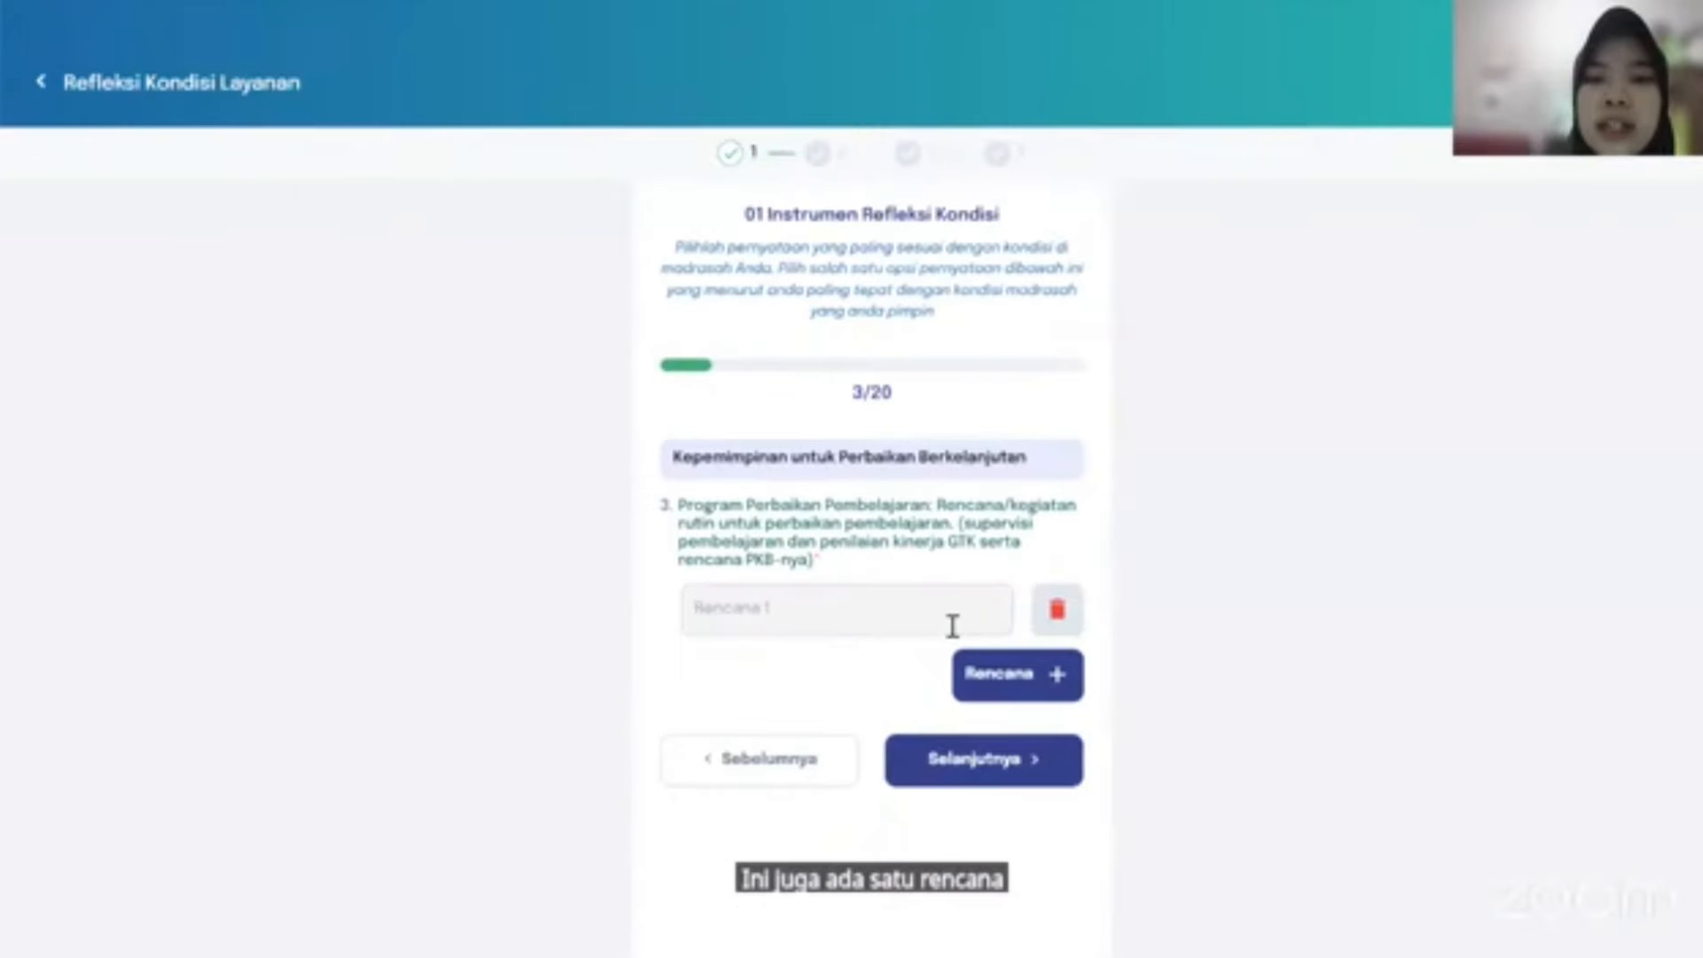
{"action": "left_click", "coordinate": [817, 612]}
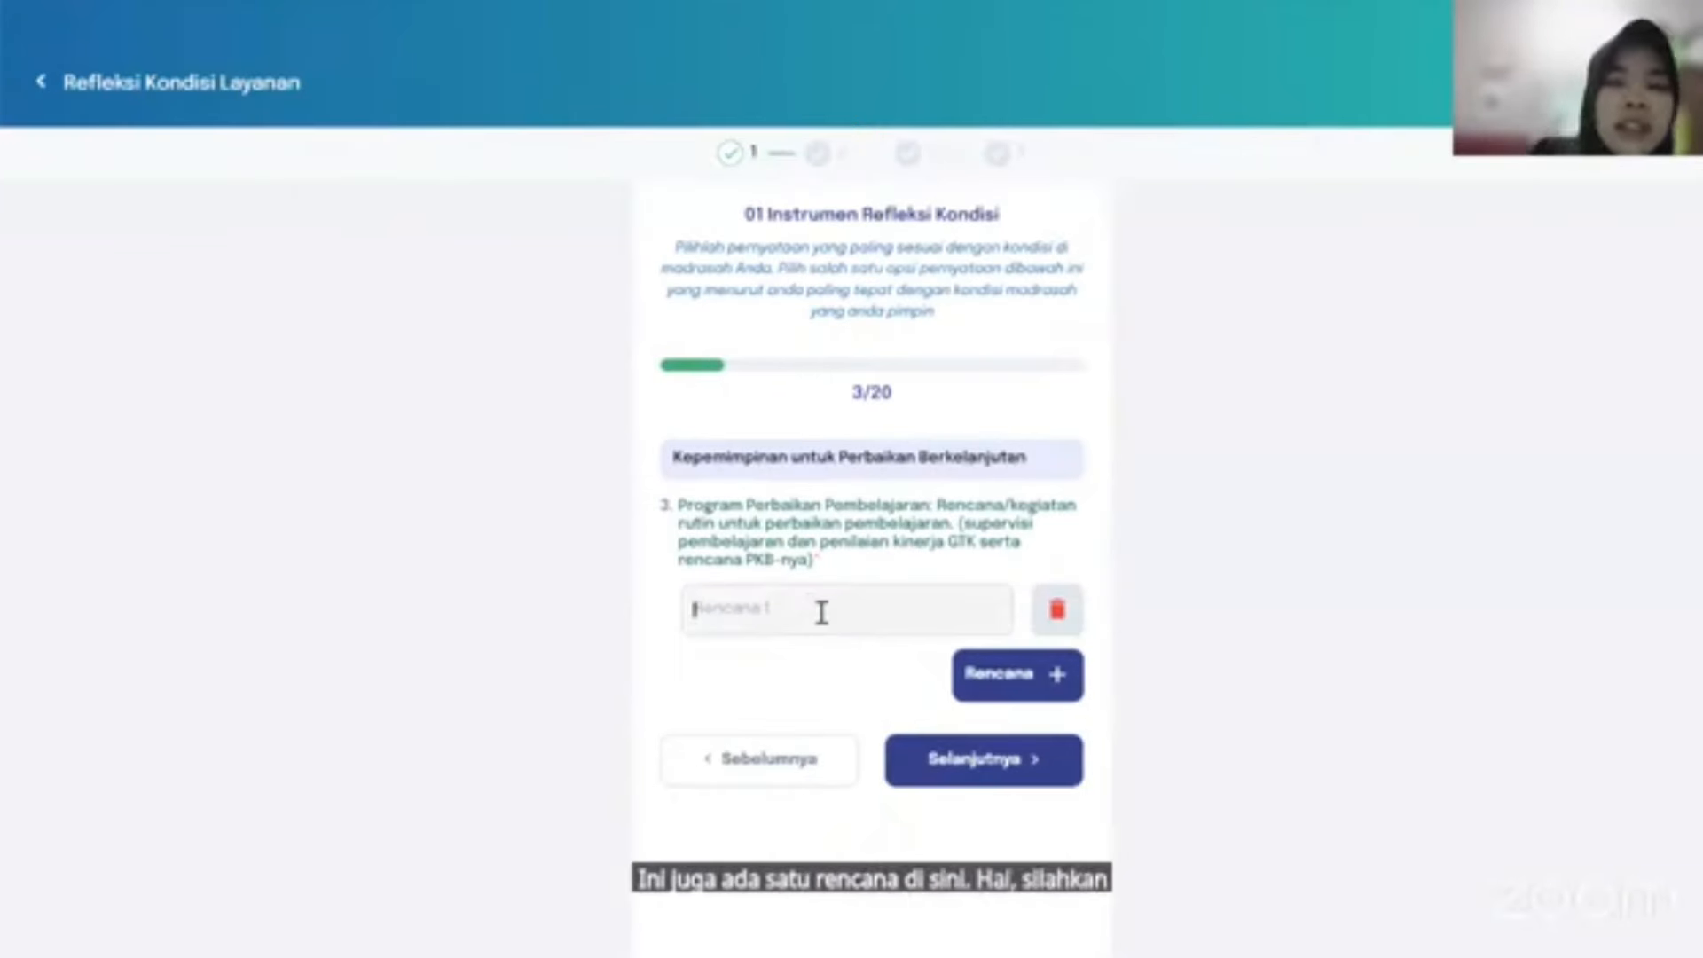
{"action": "type", "text": "rencana 1"}
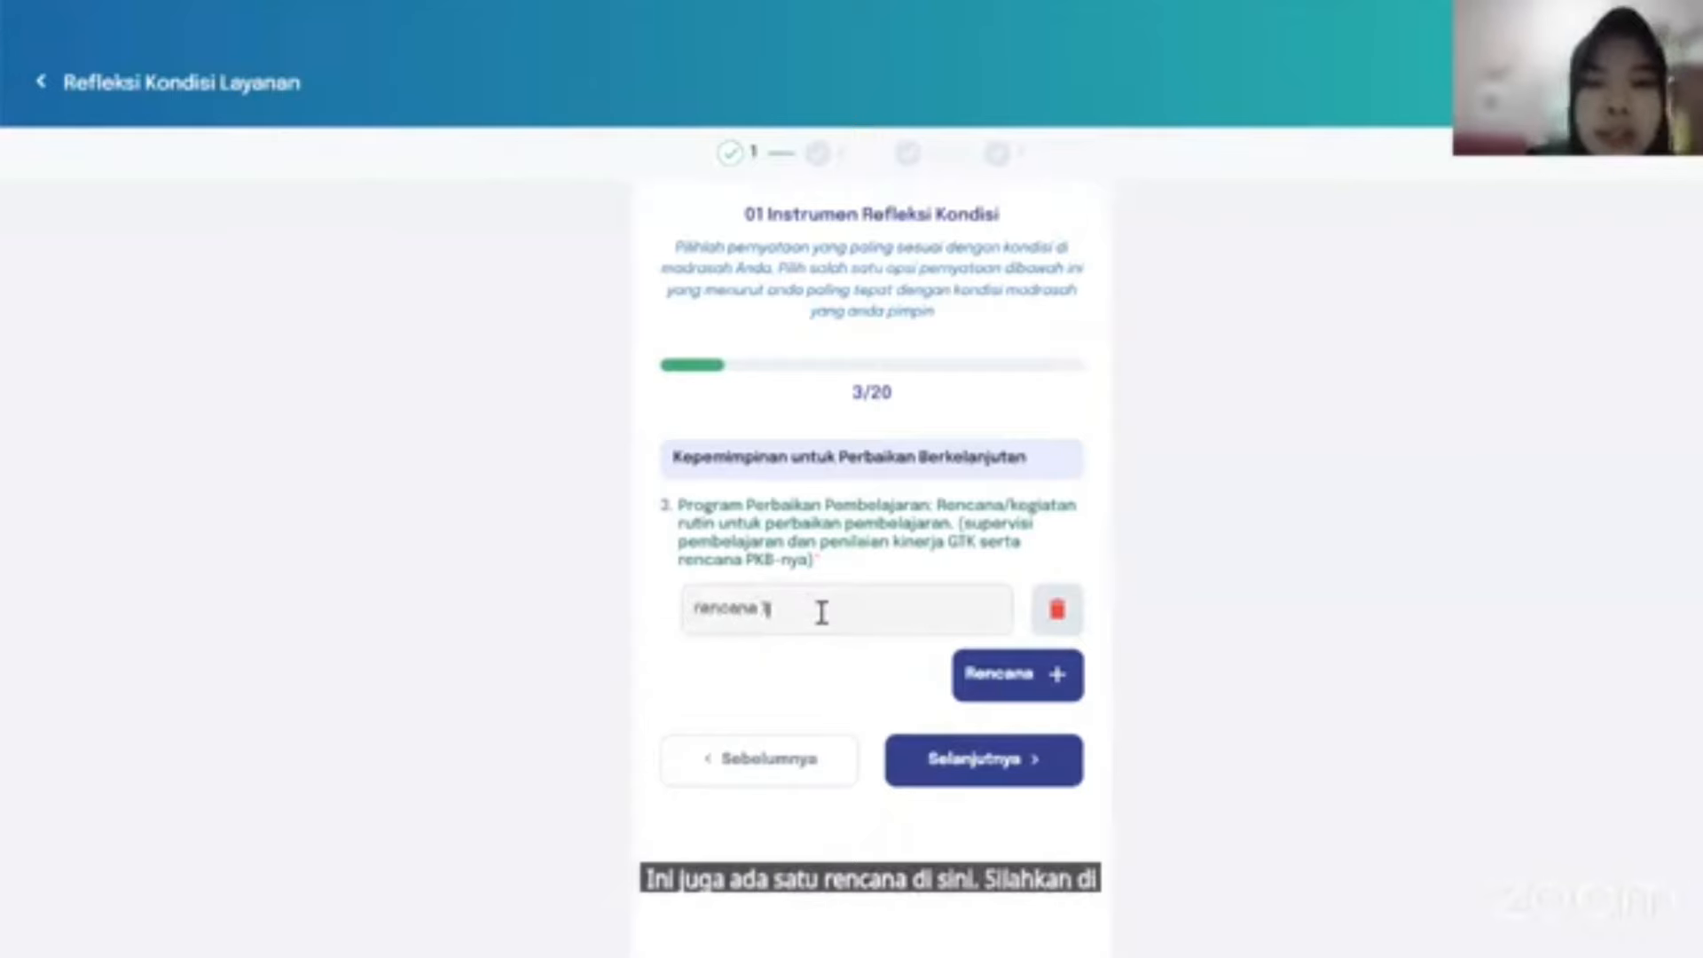
{"action": "left_click", "coordinate": [1011, 760]}
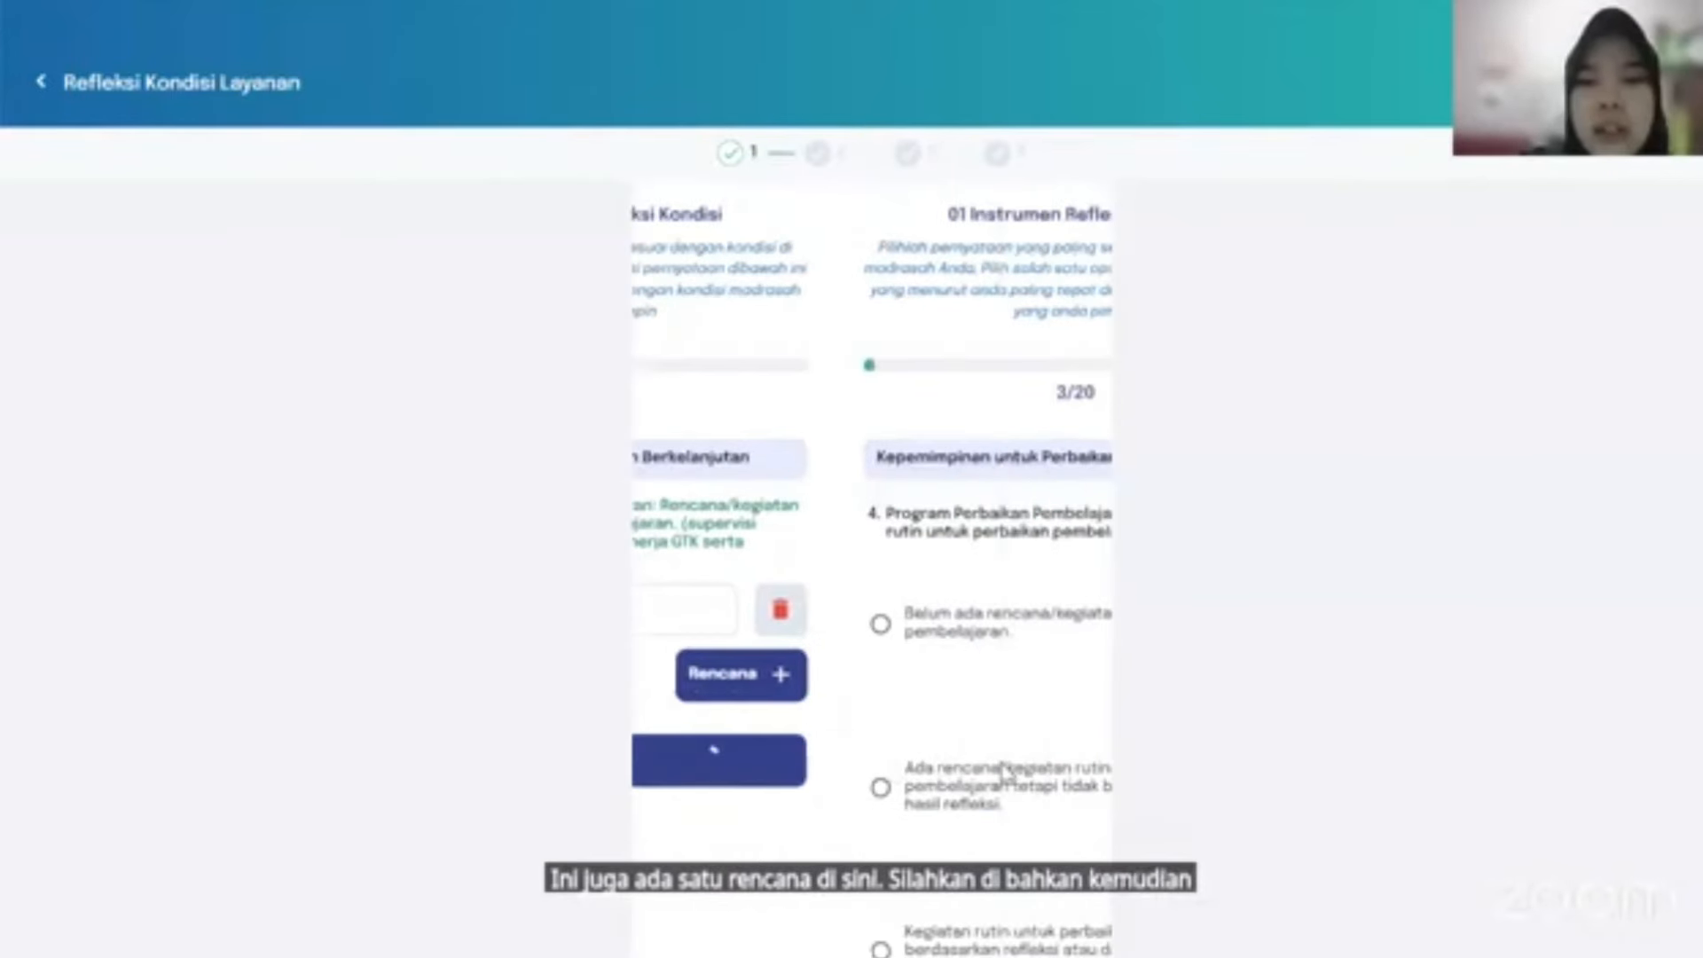
Answer questions 4–6 with consistent improvement, all teachers involved, and community involved in planning.
{"action": "scroll", "coordinate": [952, 852], "scroll_direction": "down", "scroll_amount": 4}
{"action": "left_click", "coordinate": [677, 772]}
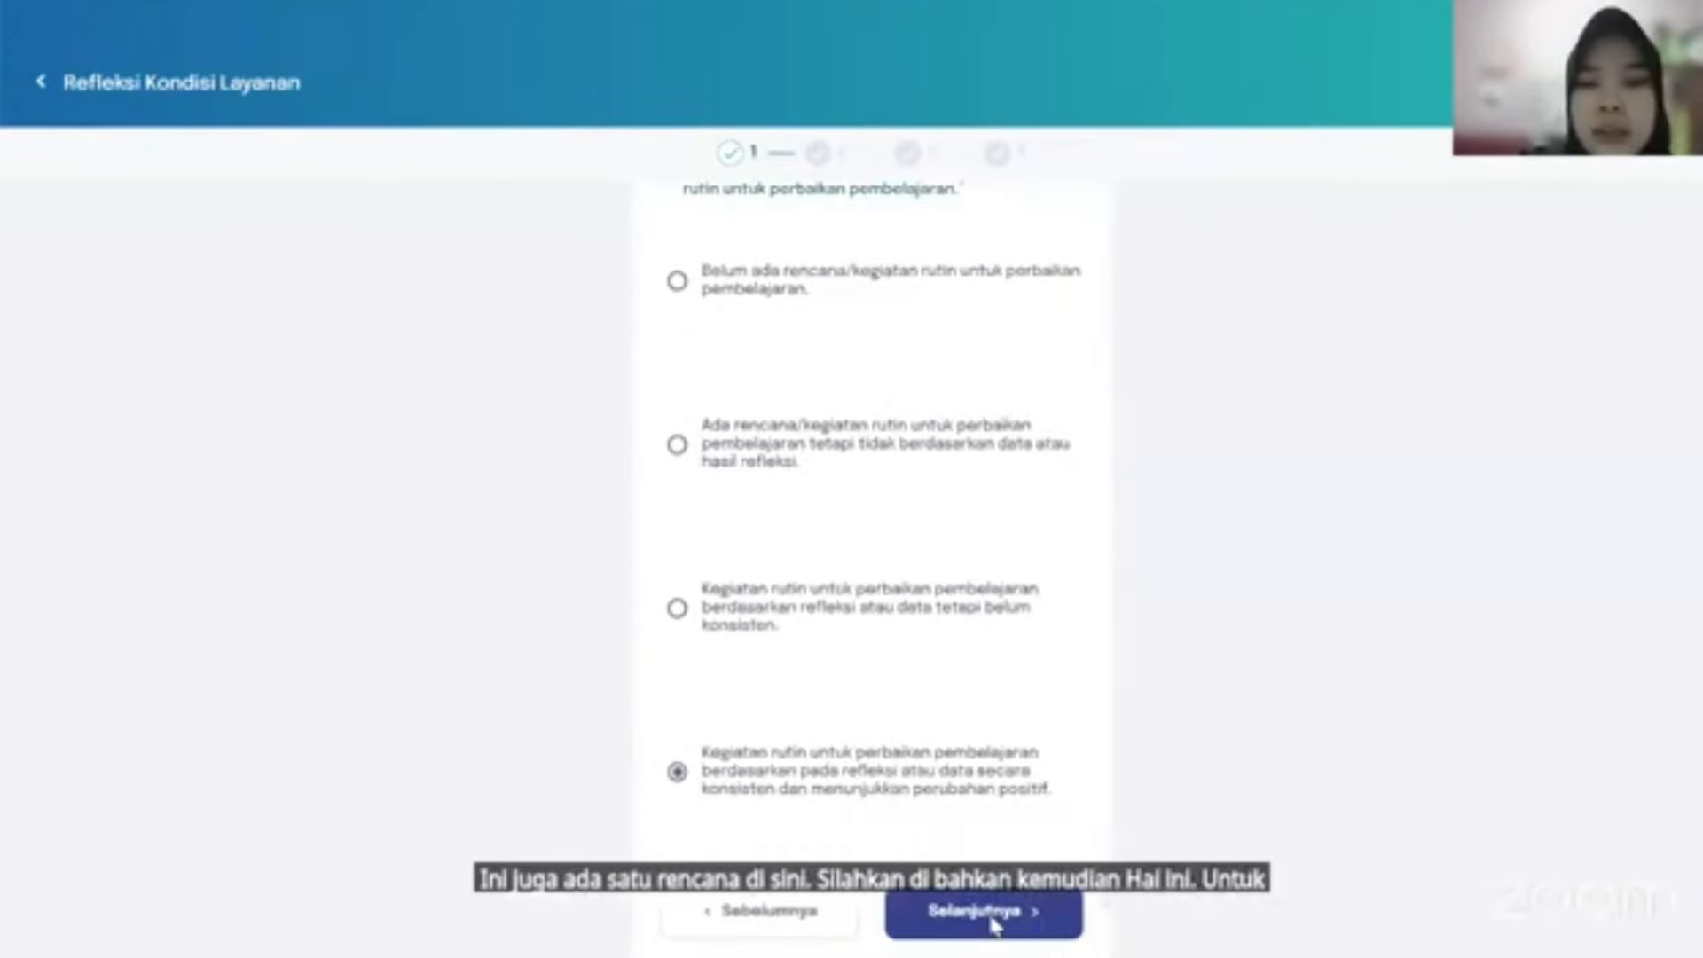
{"action": "left_click", "coordinate": [992, 921]}
{"action": "scroll", "coordinate": [994, 925], "scroll_direction": "down", "scroll_amount": 4}
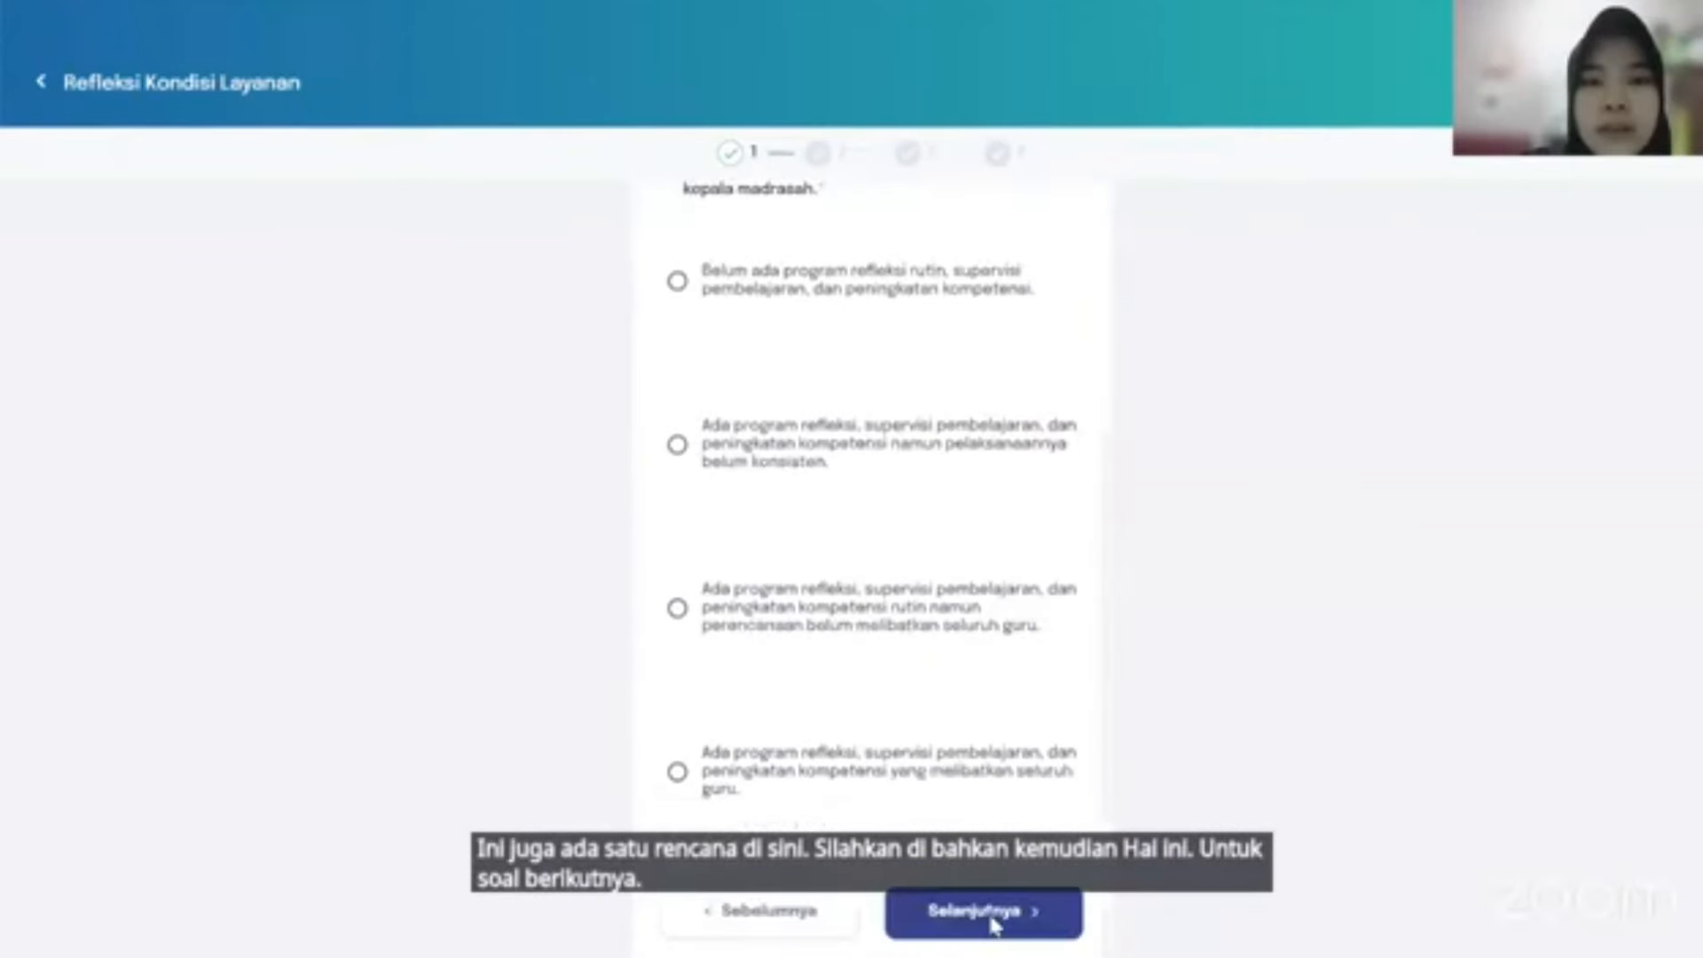
{"action": "left_click", "coordinate": [677, 772]}
{"action": "left_click", "coordinate": [992, 897]}
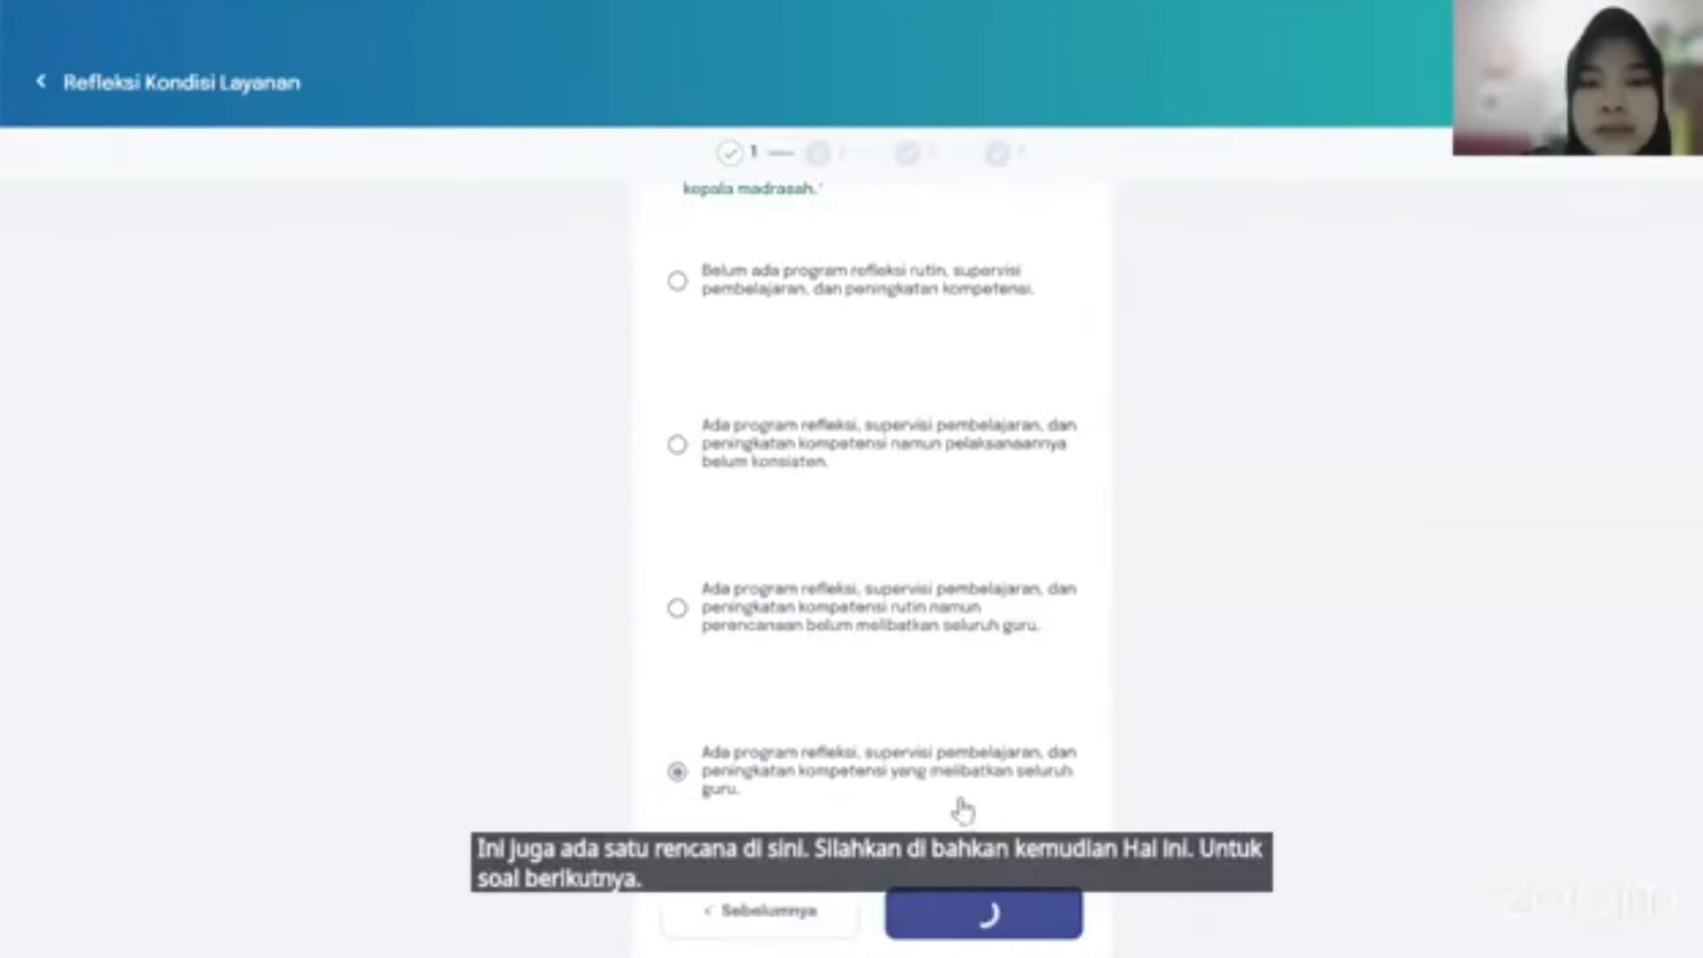
{"action": "scroll", "coordinate": [936, 672], "scroll_direction": "down", "scroll_amount": 4}
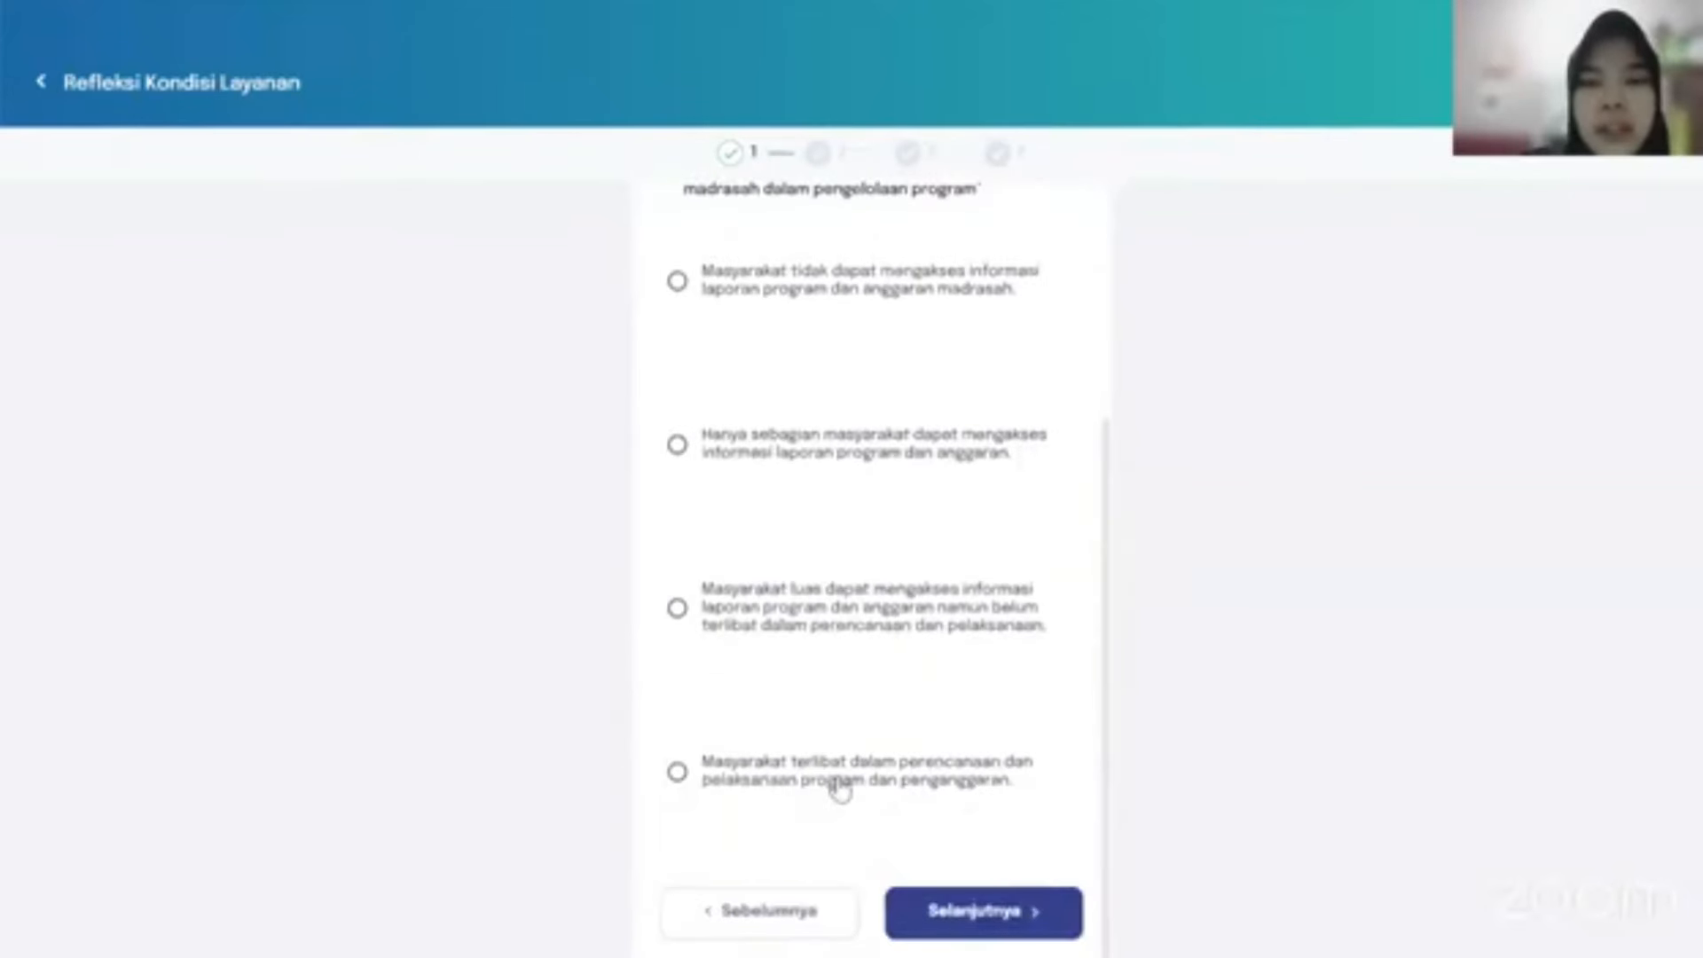
{"action": "left_click", "coordinate": [837, 780]}
{"action": "left_click", "coordinate": [989, 914]}
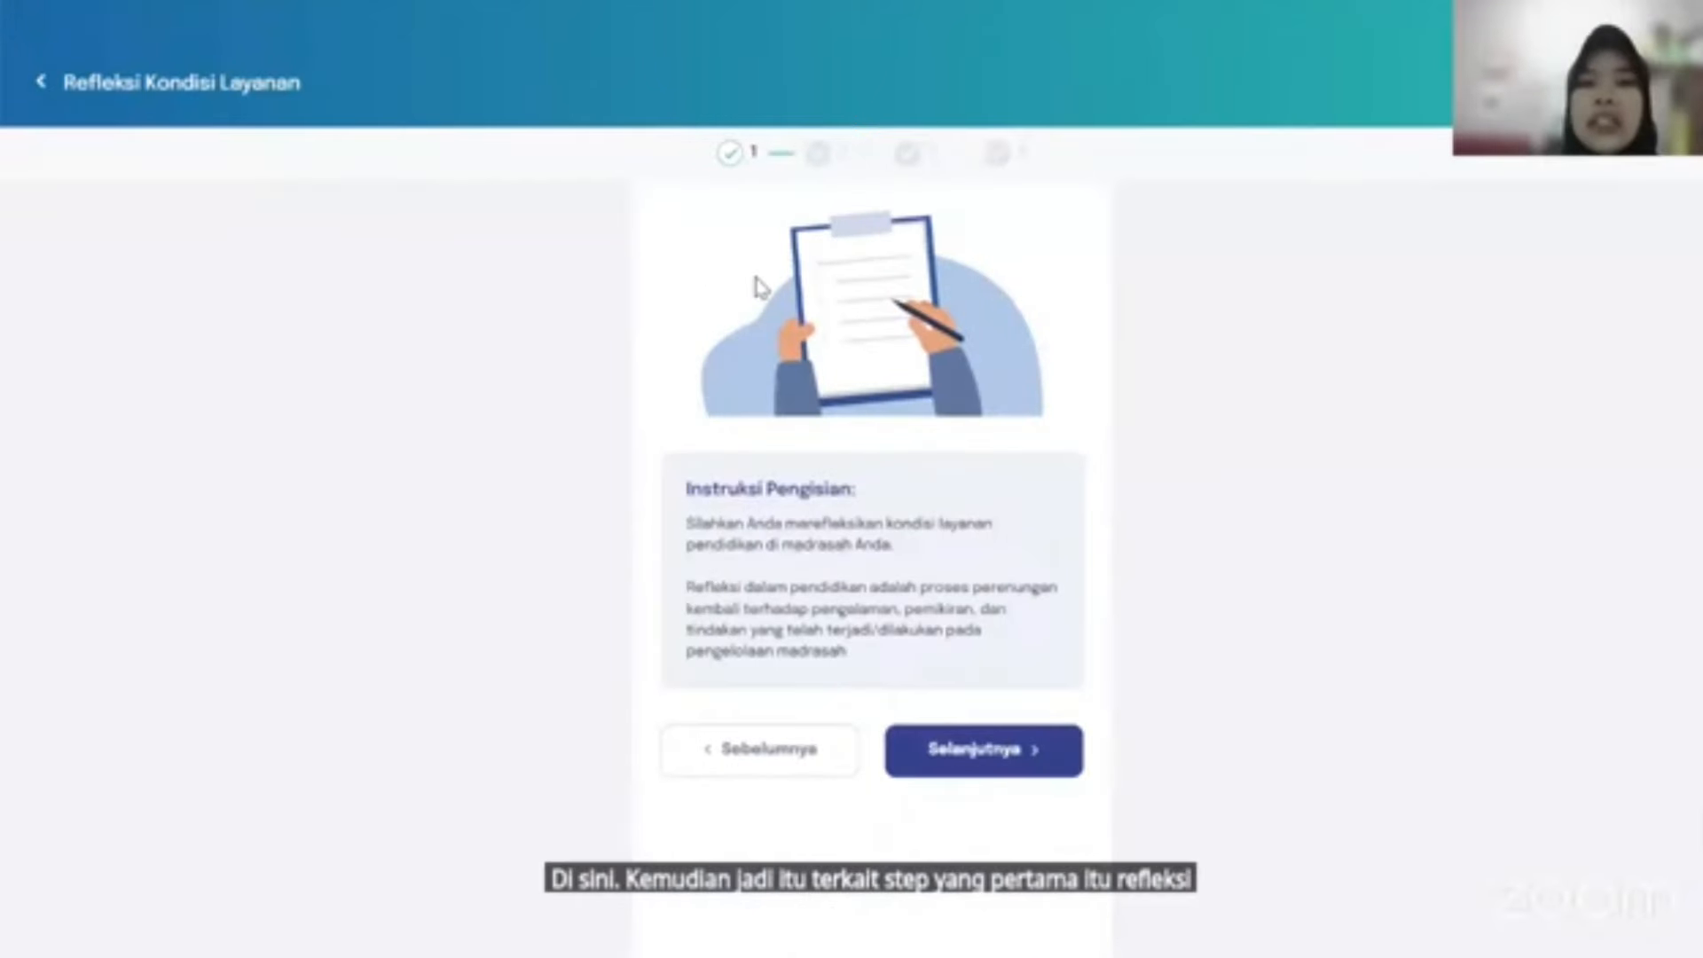
Recheck question 6's answer, then continue to the filling instructions.
{"action": "left_click", "coordinate": [789, 770]}
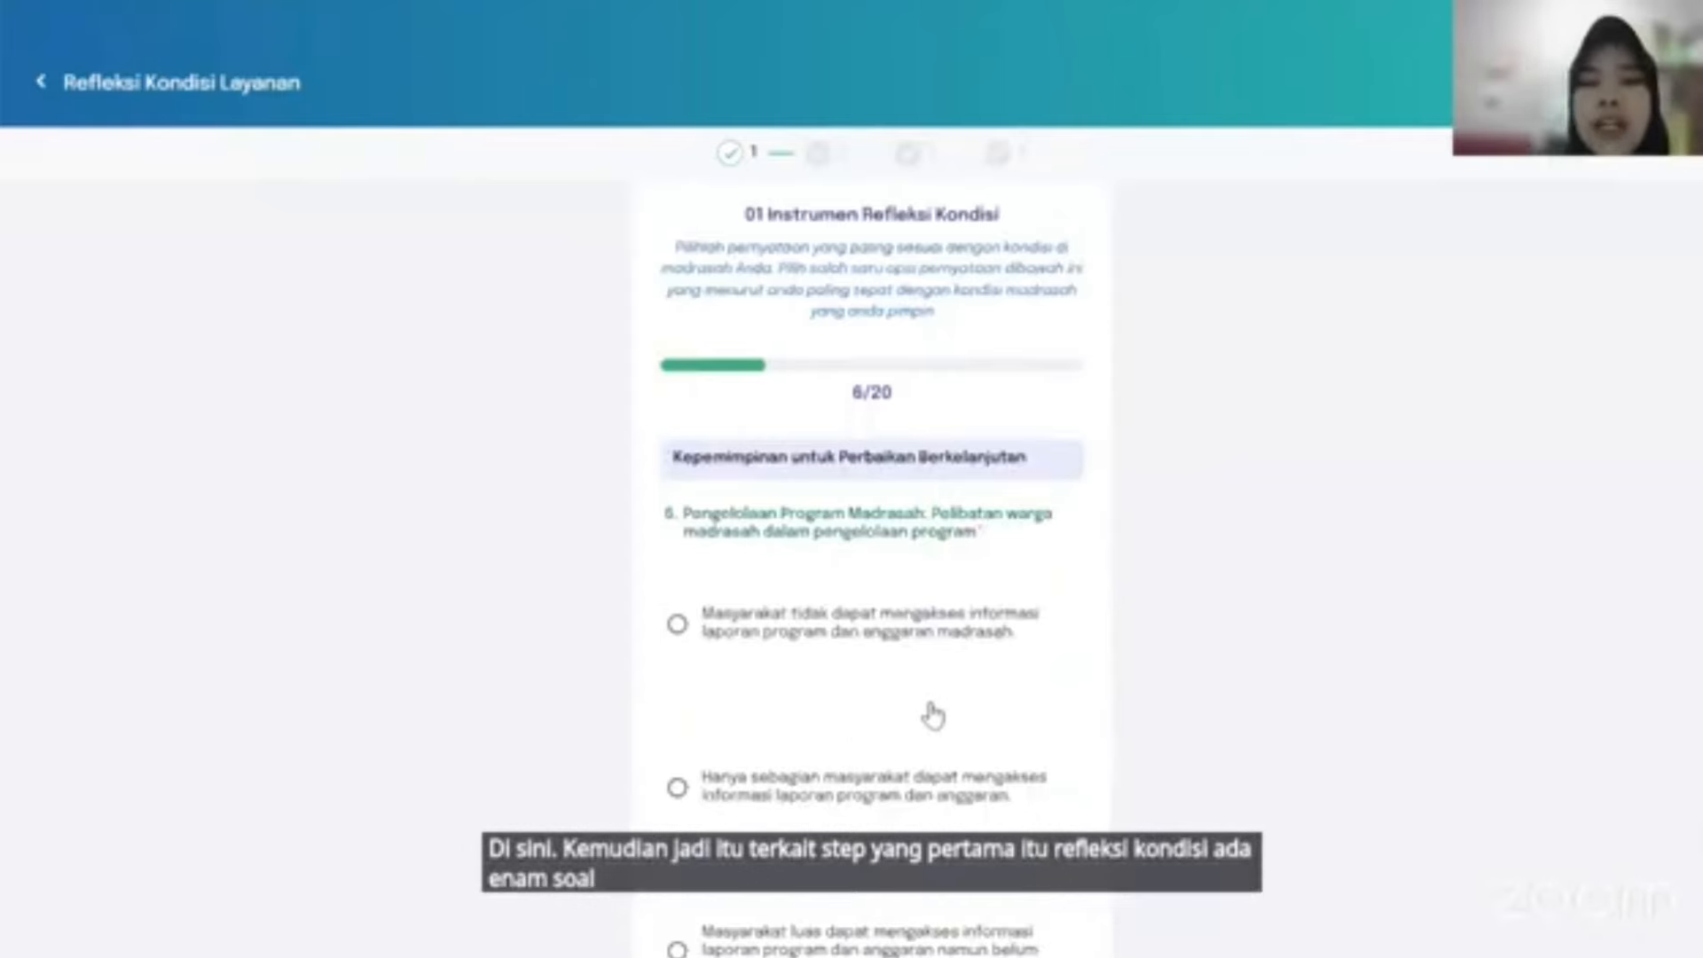
{"action": "scroll", "coordinate": [928, 711], "scroll_direction": "down", "scroll_amount": 5}
{"action": "scroll", "coordinate": [933, 715], "scroll_direction": "up", "scroll_amount": 4}
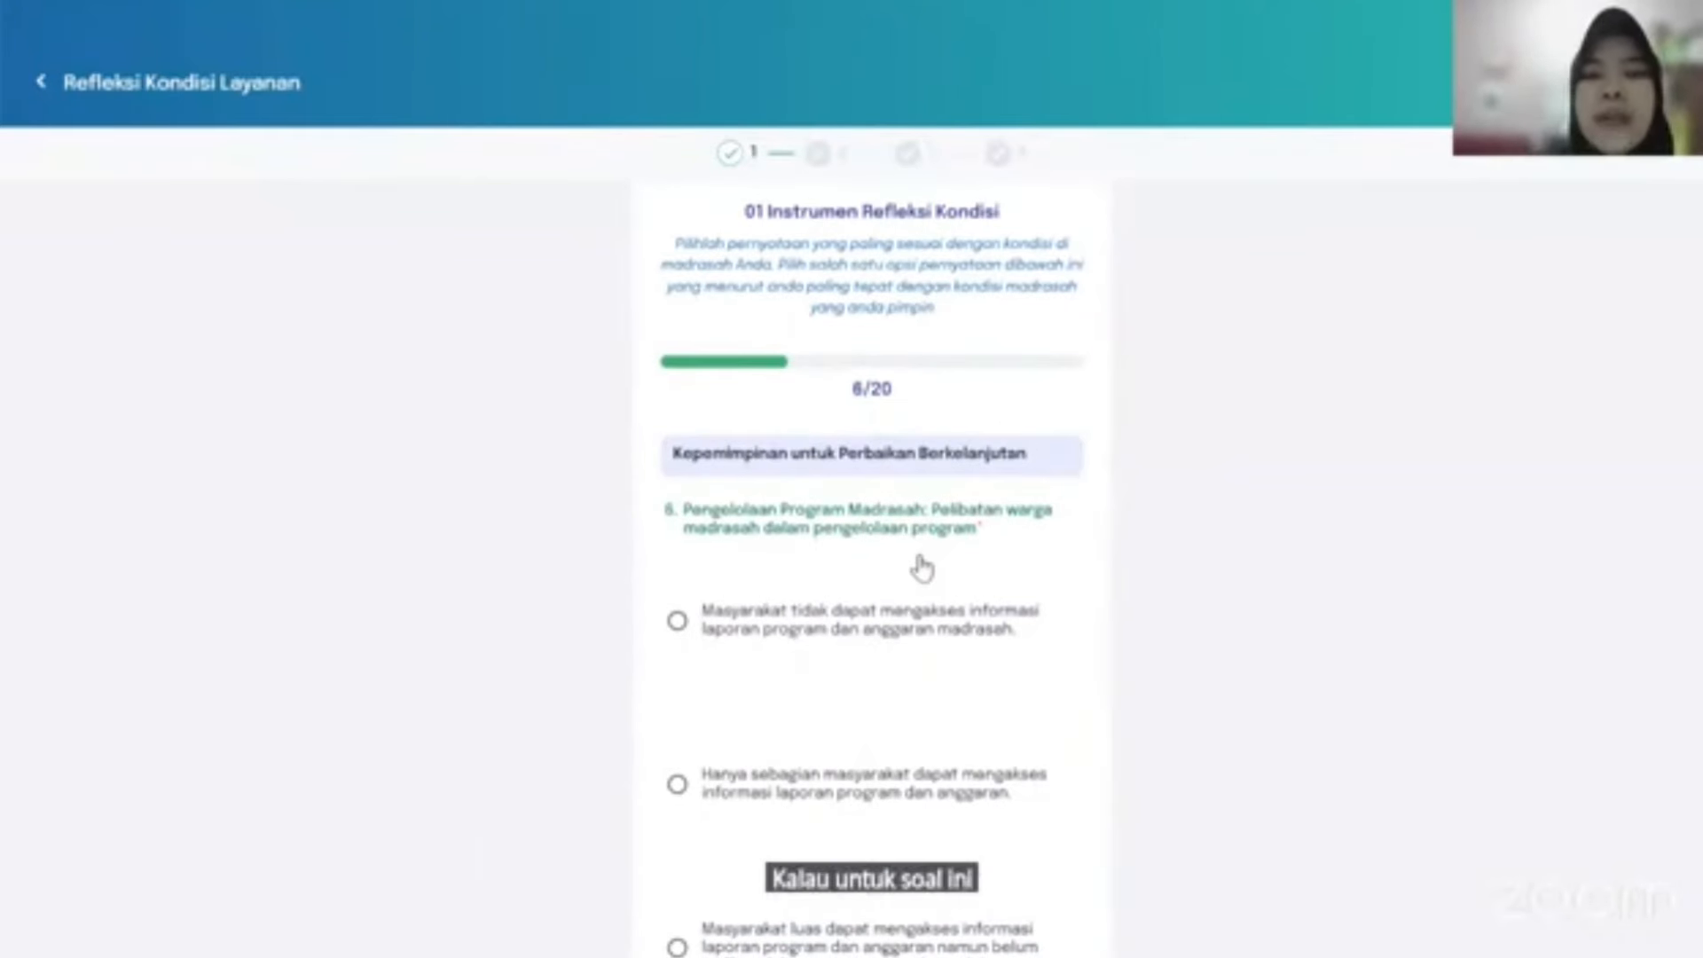
{"action": "scroll", "coordinate": [923, 568], "scroll_direction": "down", "scroll_amount": 2}
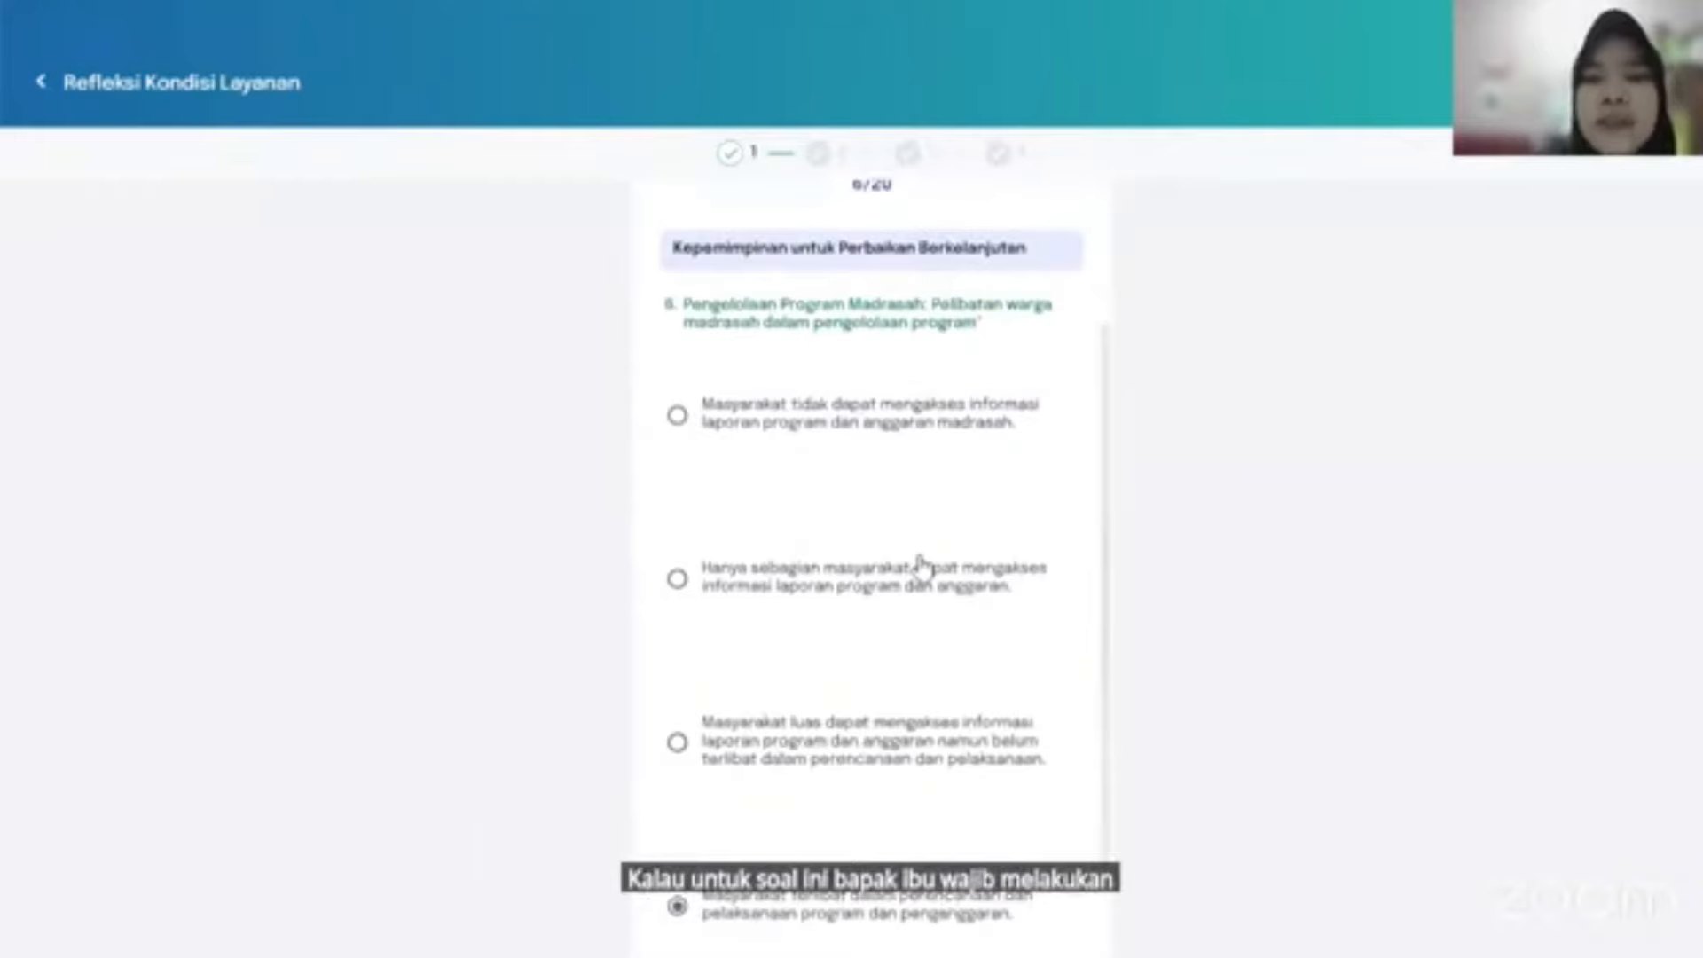
{"action": "scroll", "coordinate": [923, 568], "scroll_direction": "down", "scroll_amount": 2}
{"action": "left_click", "coordinate": [985, 922]}
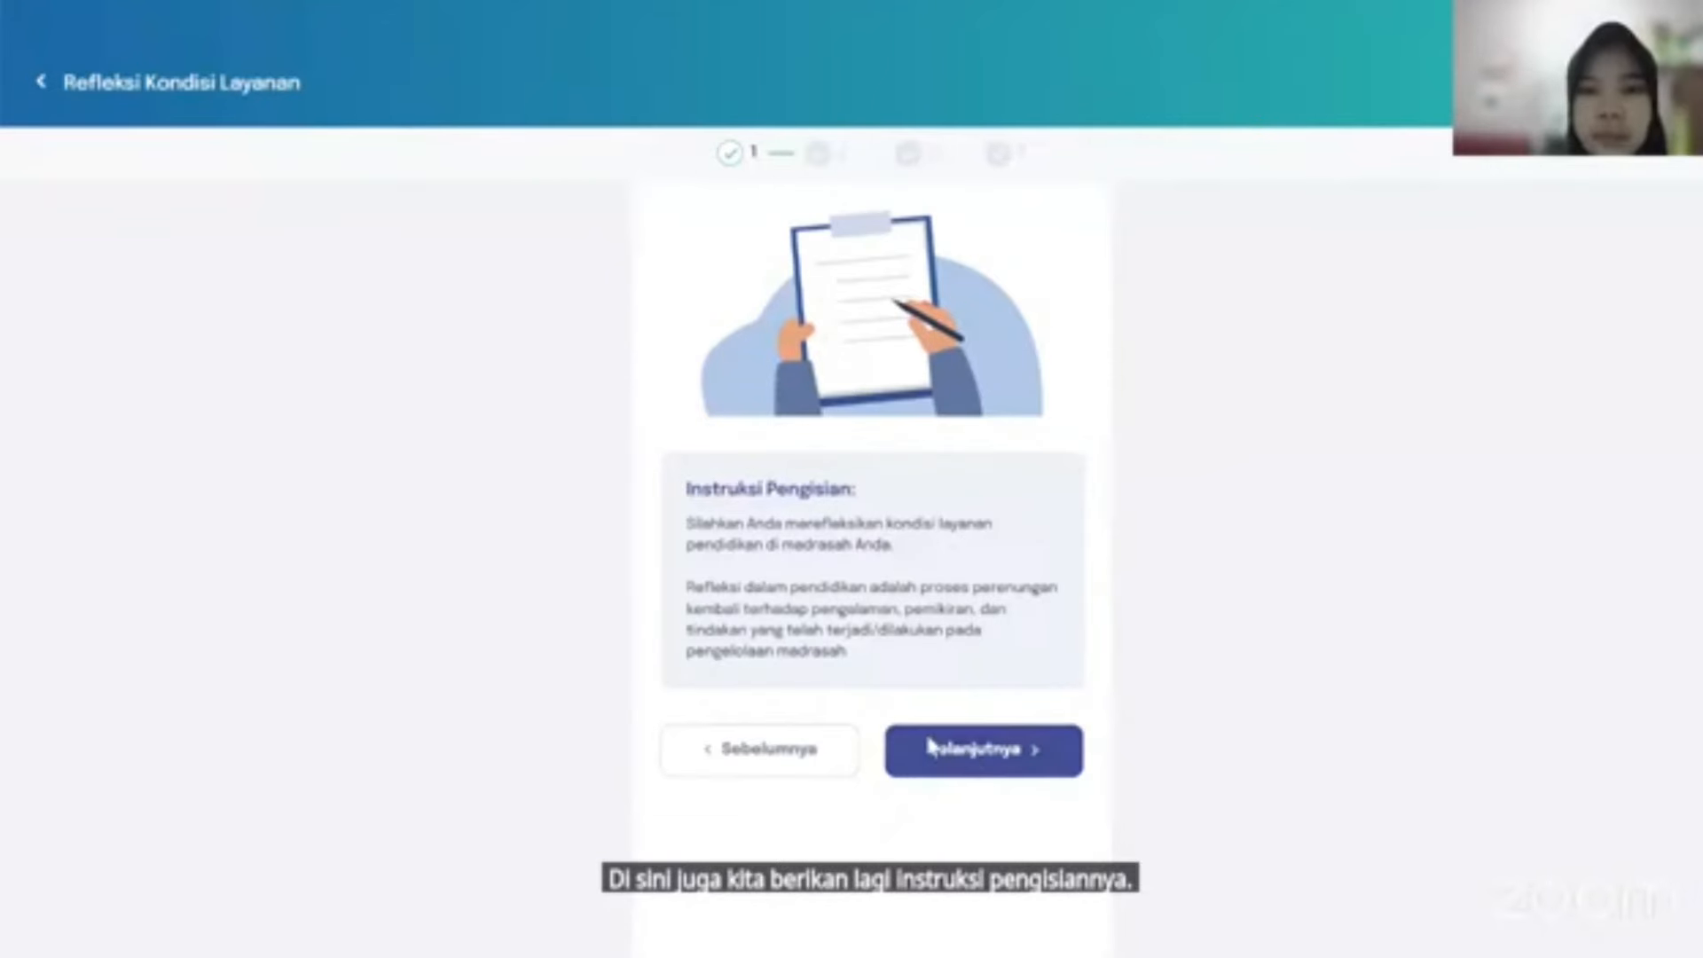
Begin the work-plan instrument and enter two plans, 'rencana' and 'r', for question 7.
{"action": "left_click", "coordinate": [931, 748]}
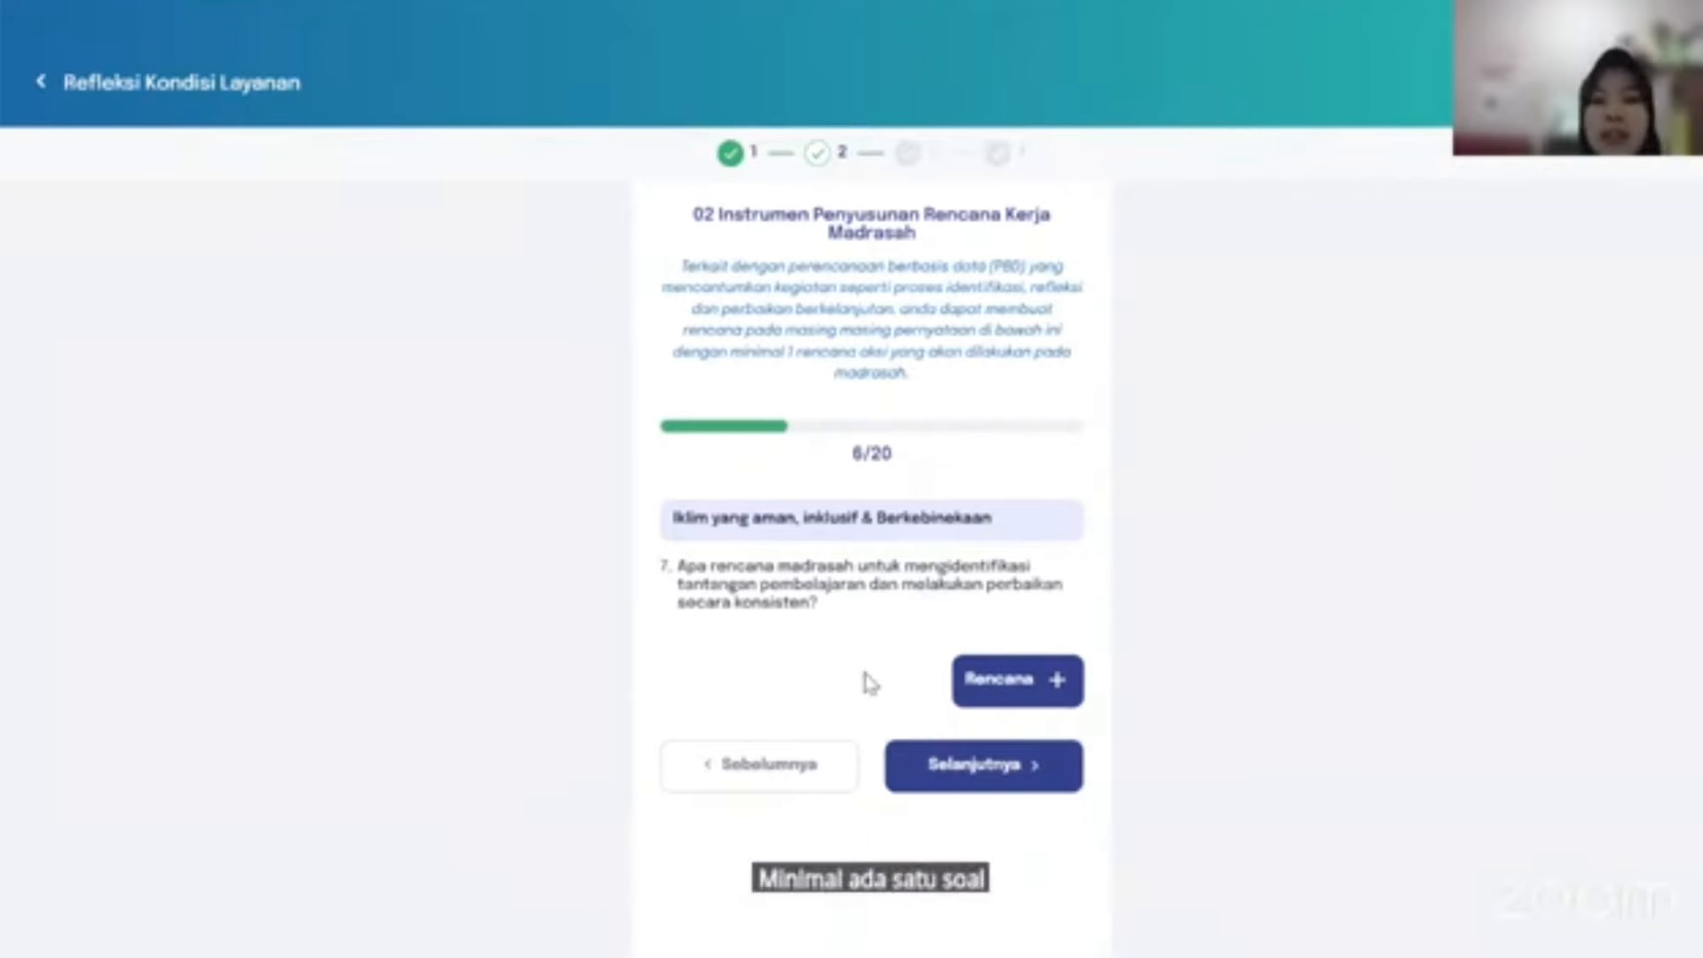
{"action": "left_click", "coordinate": [1049, 683]}
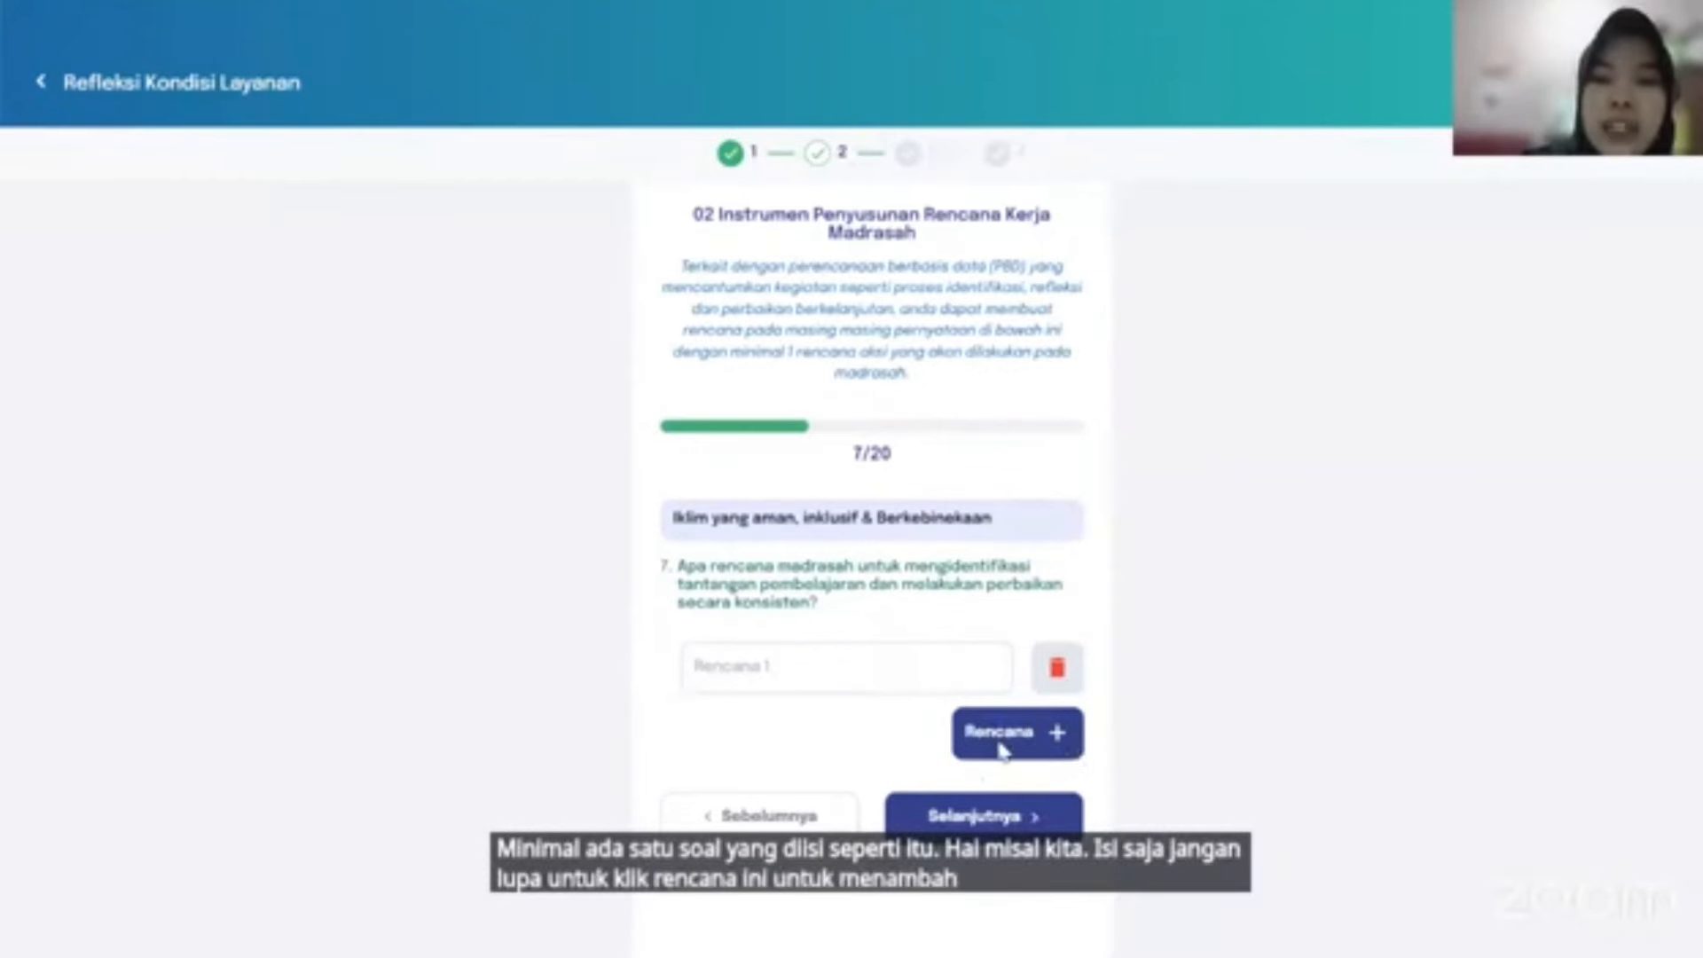
{"action": "left_click", "coordinate": [901, 673]}
{"action": "type", "text": "ren"}
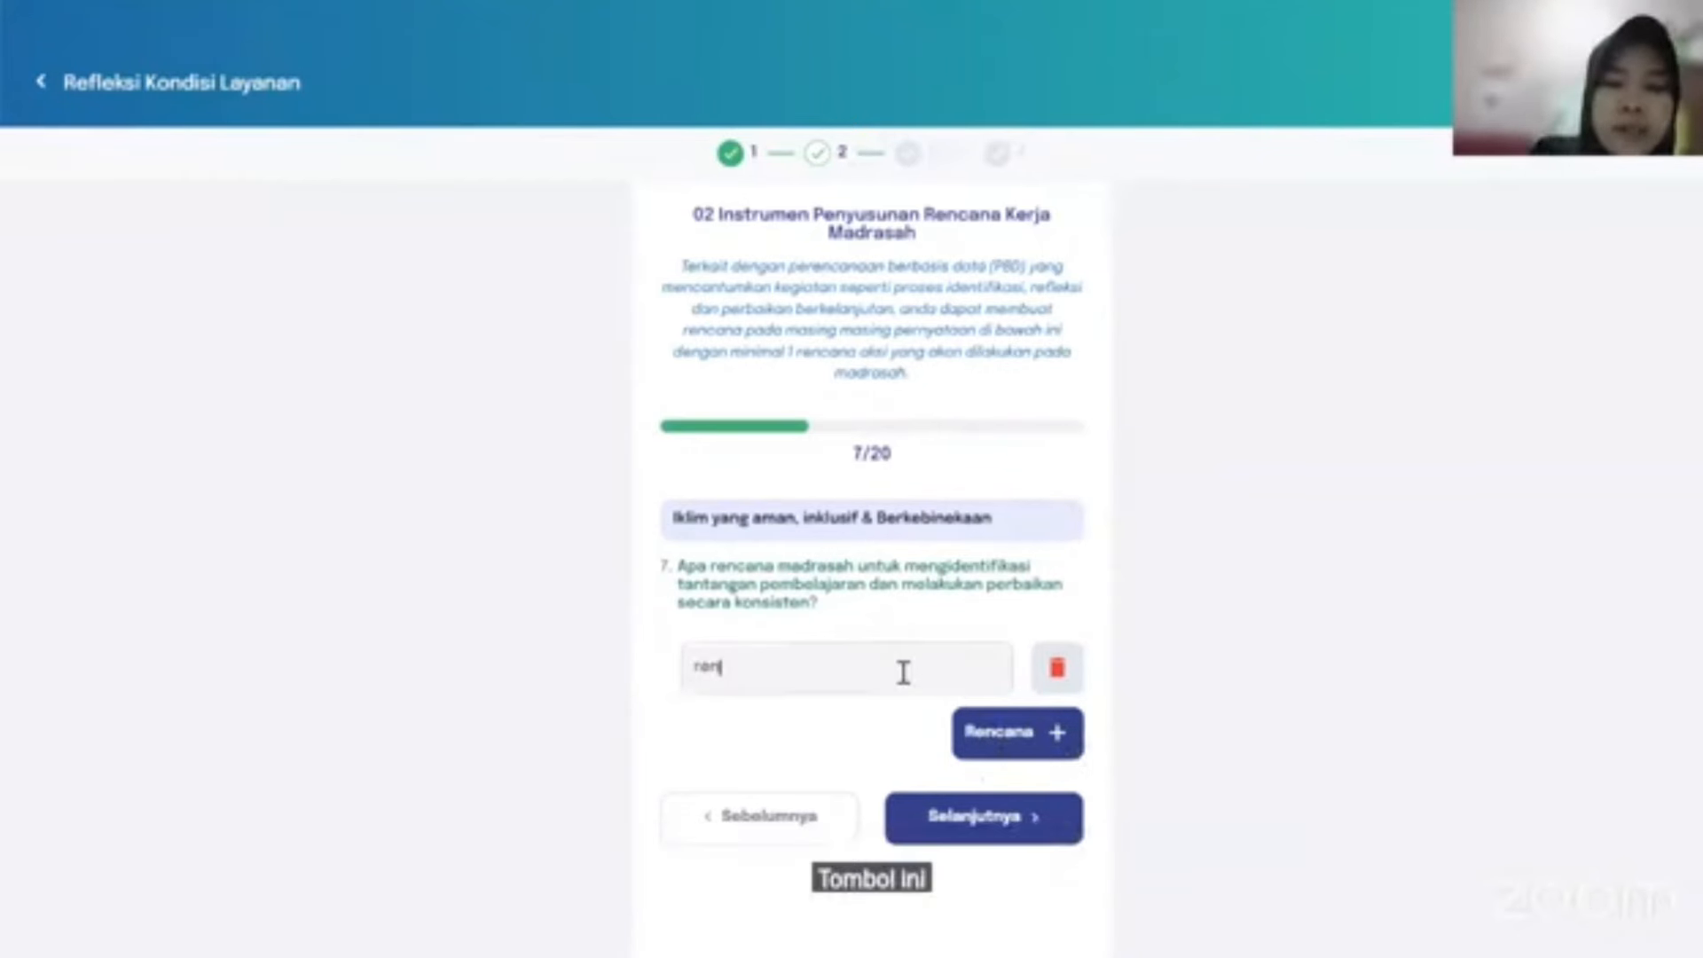
{"action": "type", "text": "cana 1"}
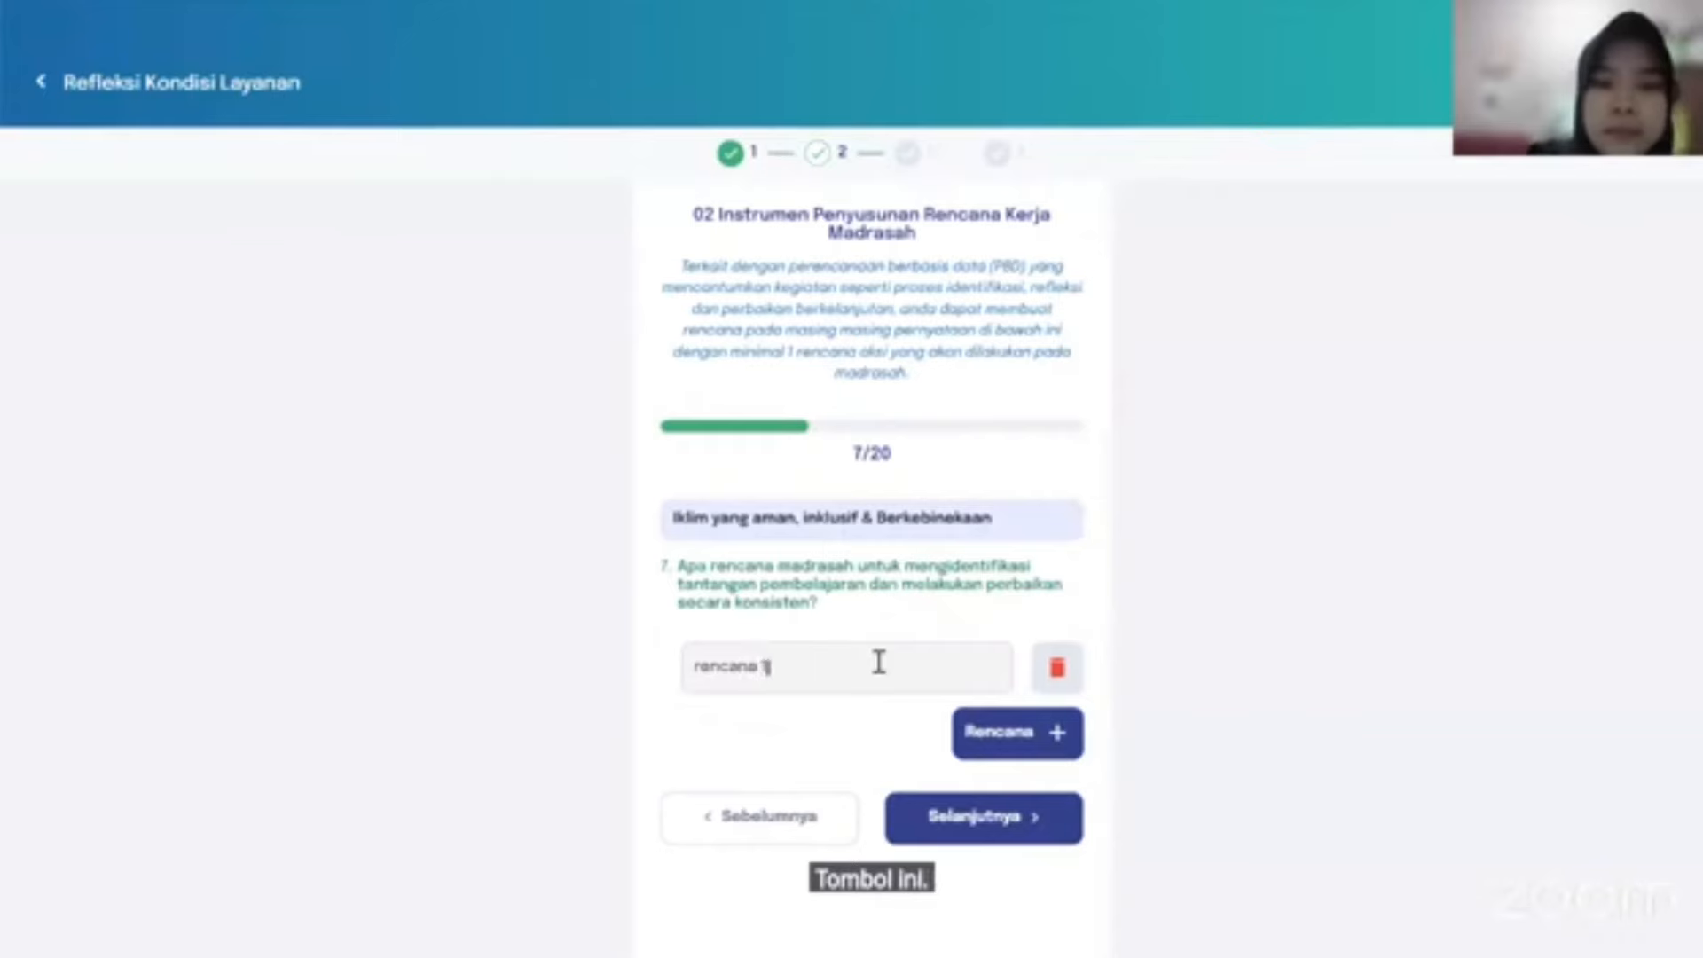
{"action": "left_click", "coordinate": [990, 742]}
{"action": "type", "text": "rencana 2"}
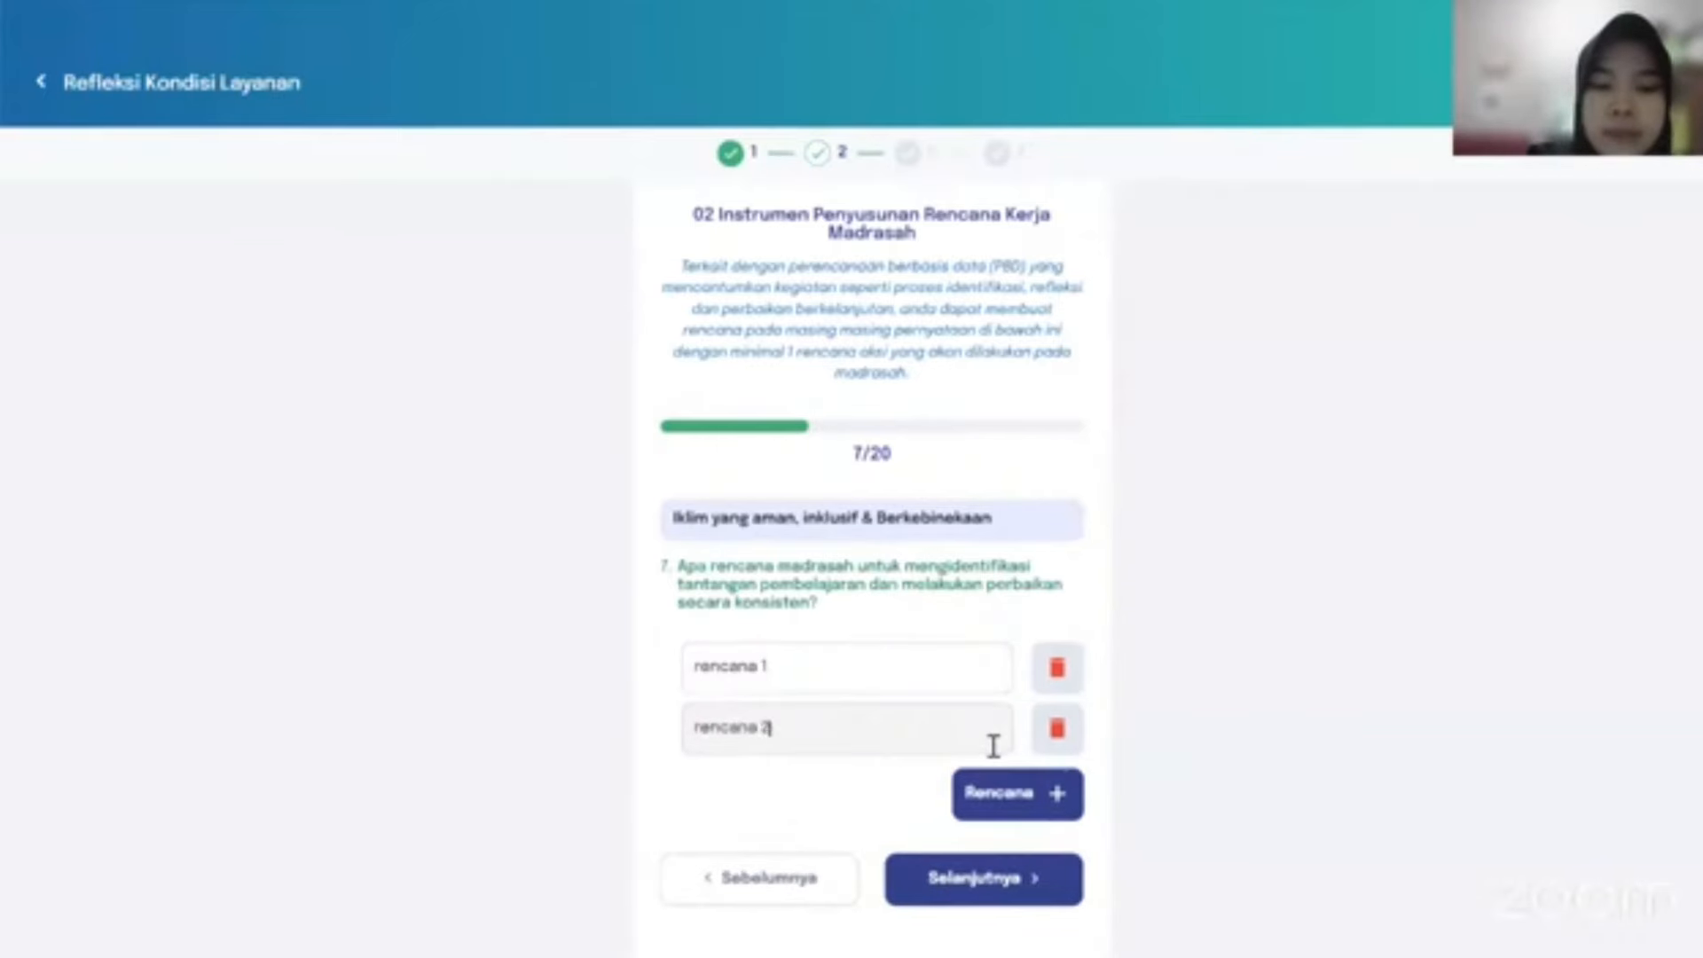
{"action": "left_click", "coordinate": [997, 878]}
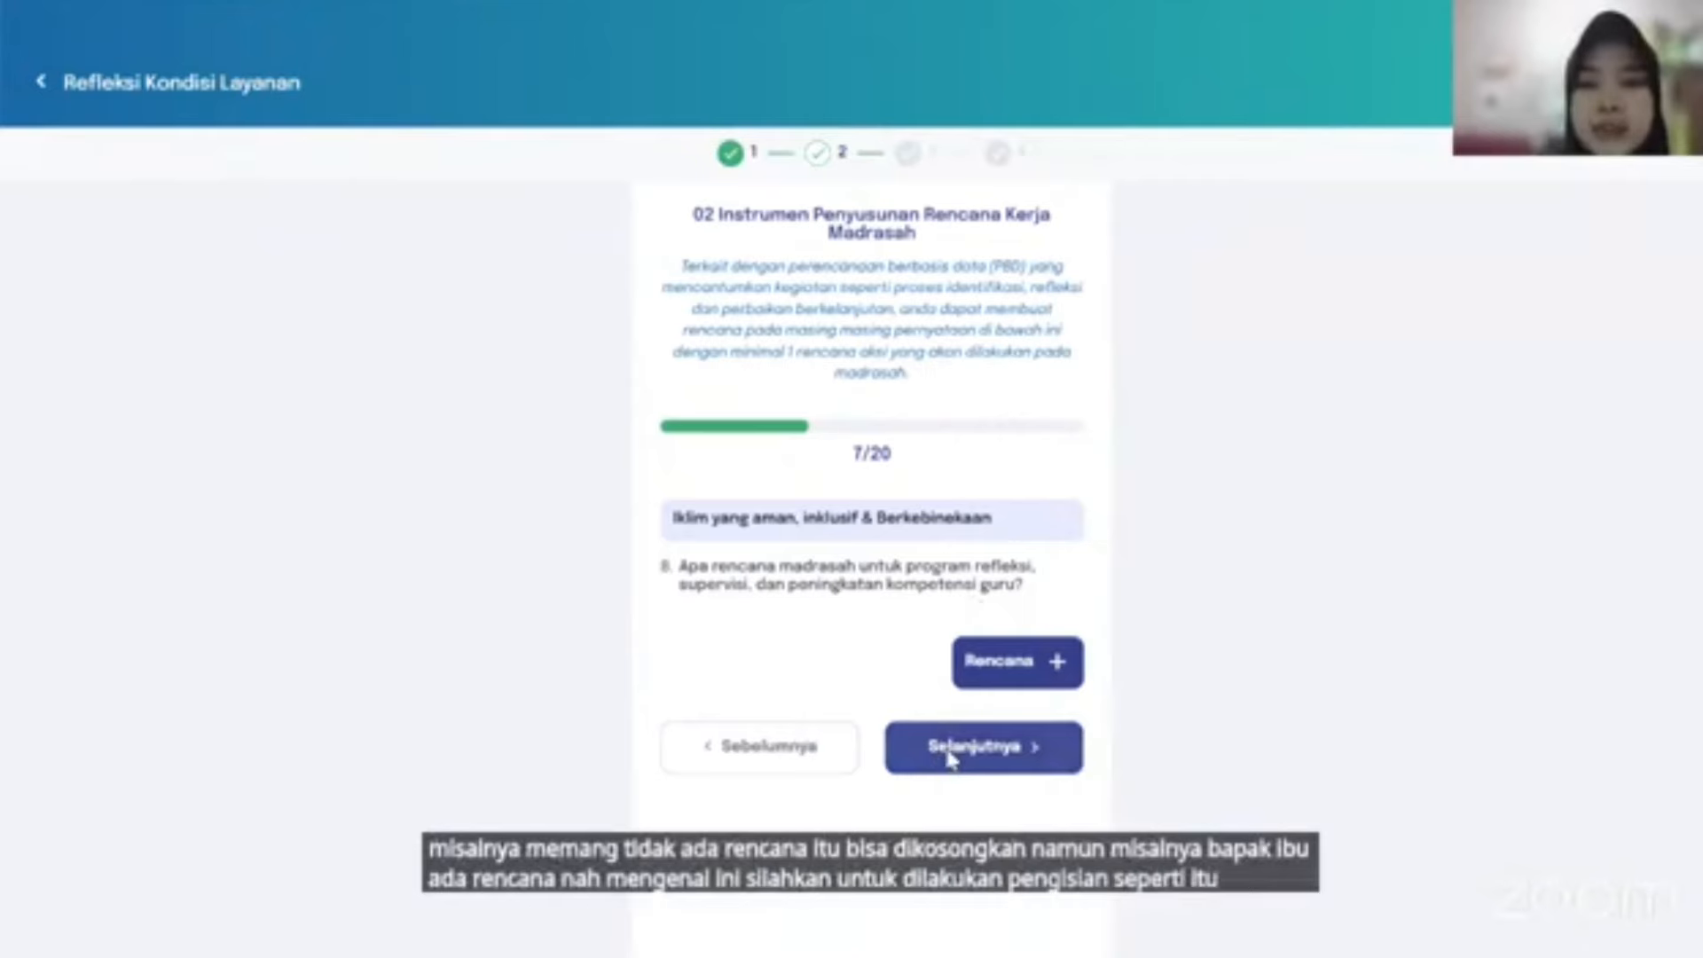
Pass questions 8–11 without plans and start the principal competency reflection at question 12.
{"action": "left_click", "coordinate": [976, 765]}
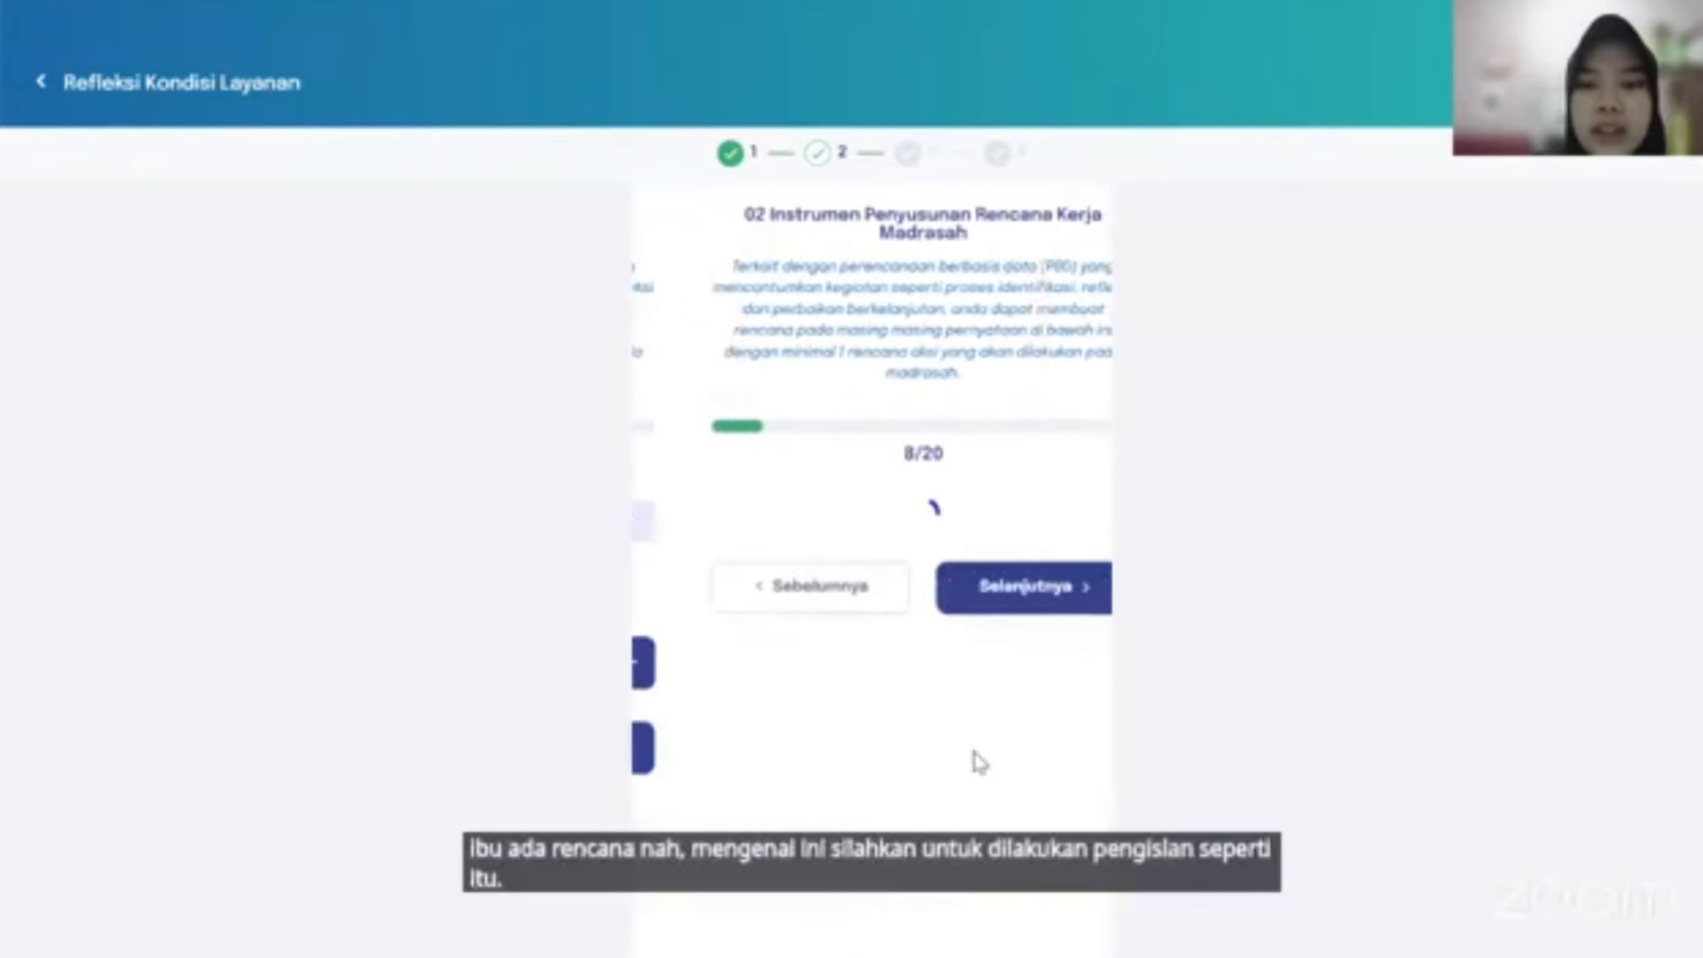
{"action": "left_click", "coordinate": [980, 769]}
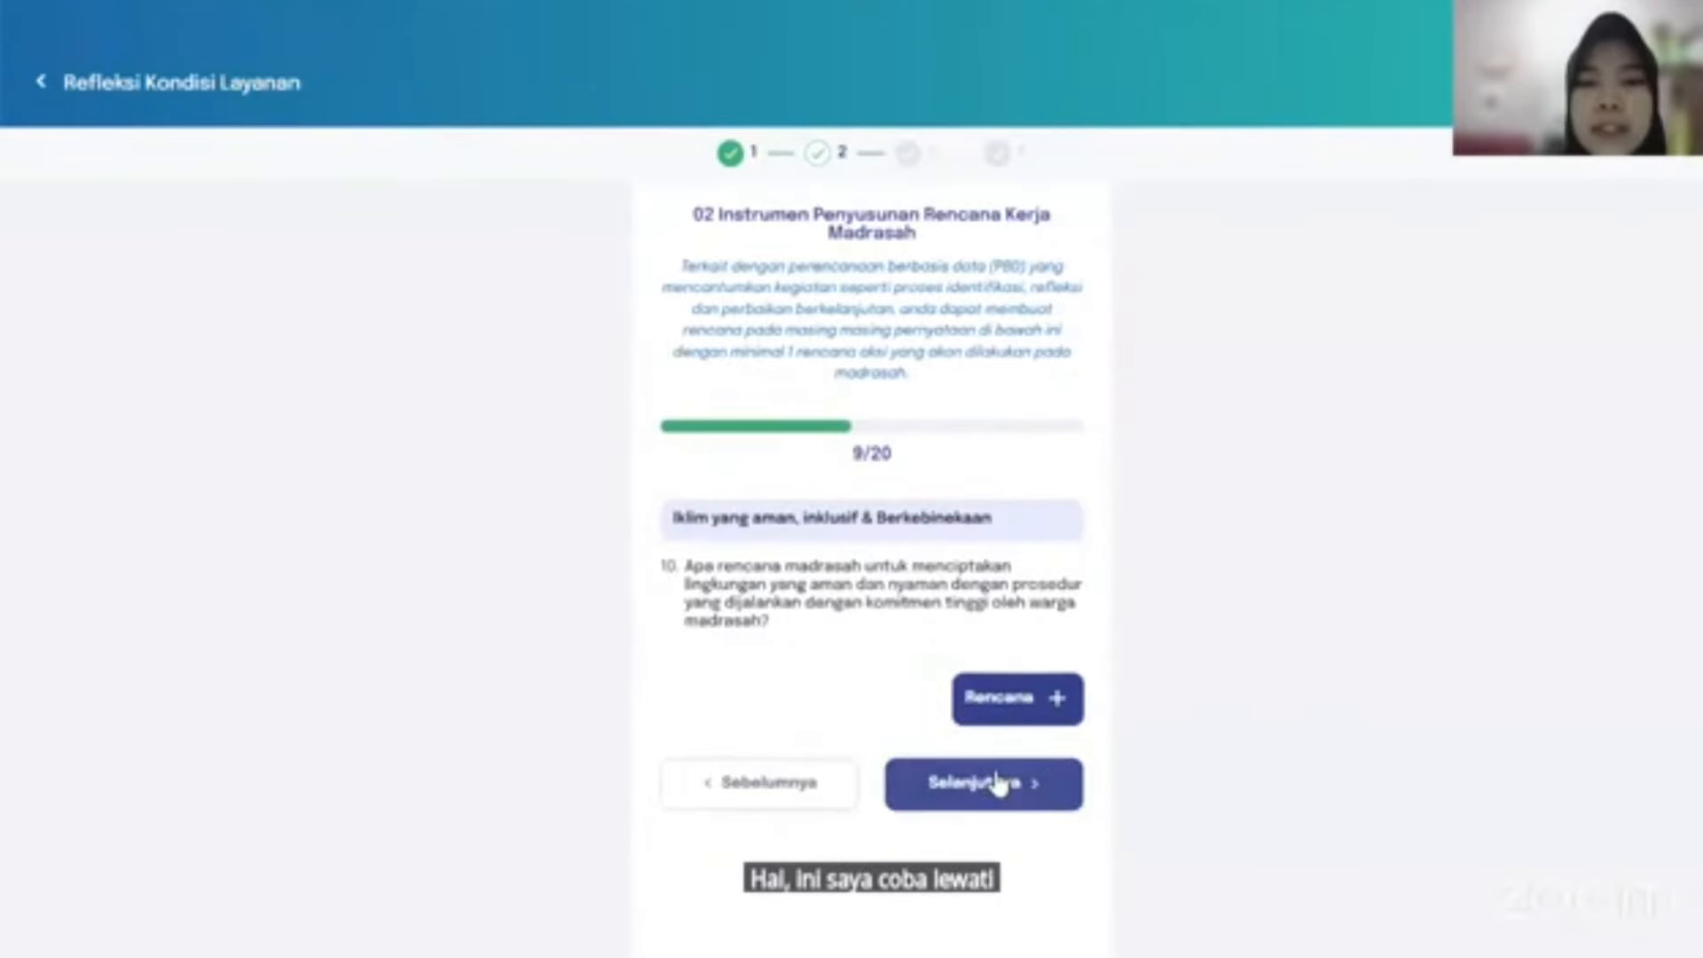
{"action": "left_click", "coordinate": [996, 786]}
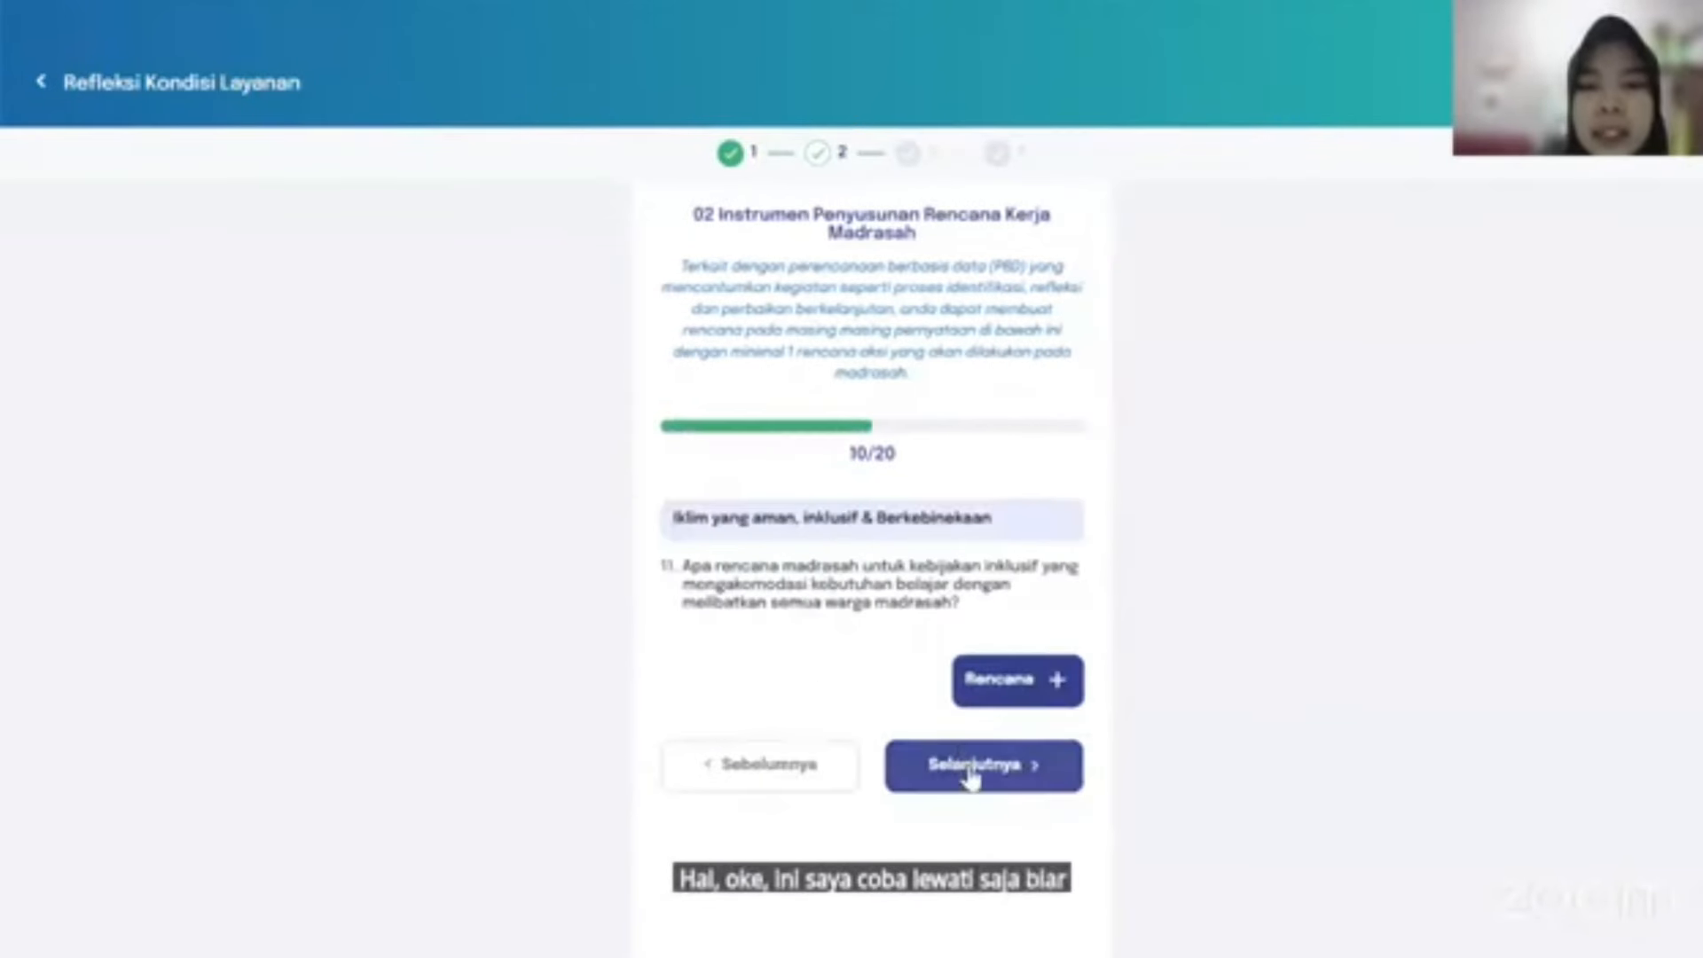
{"action": "left_click", "coordinate": [971, 771]}
{"action": "left_click", "coordinate": [781, 813]}
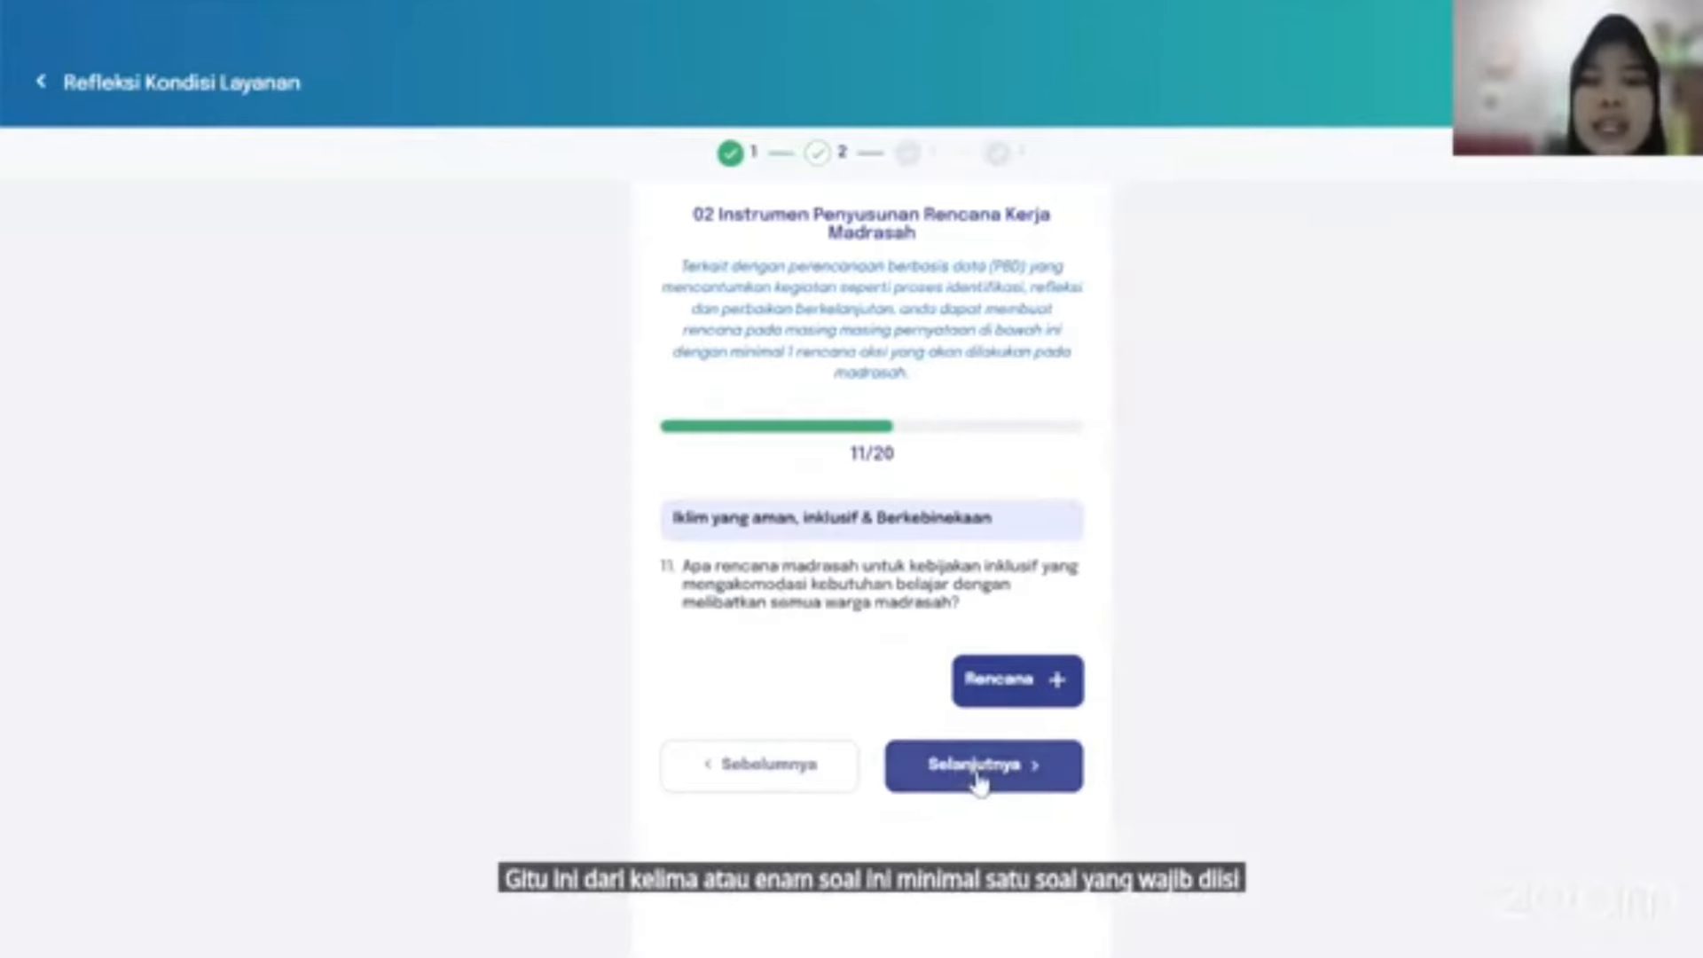
{"action": "left_click", "coordinate": [974, 784]}
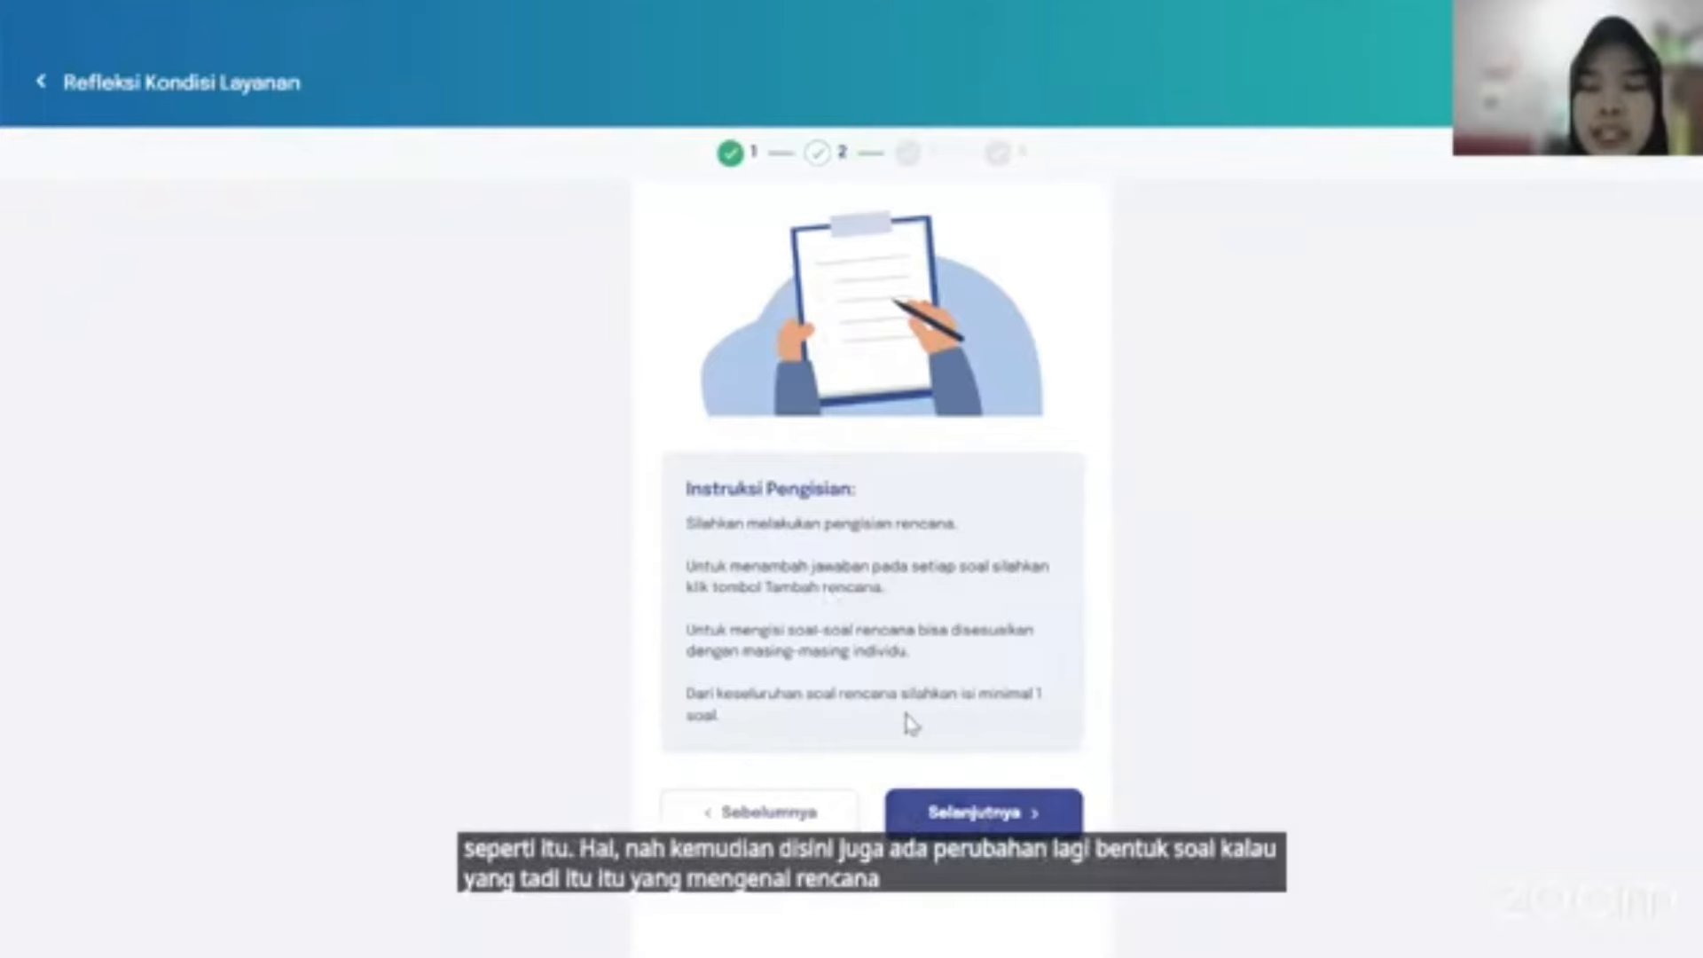
{"action": "left_click", "coordinate": [995, 825]}
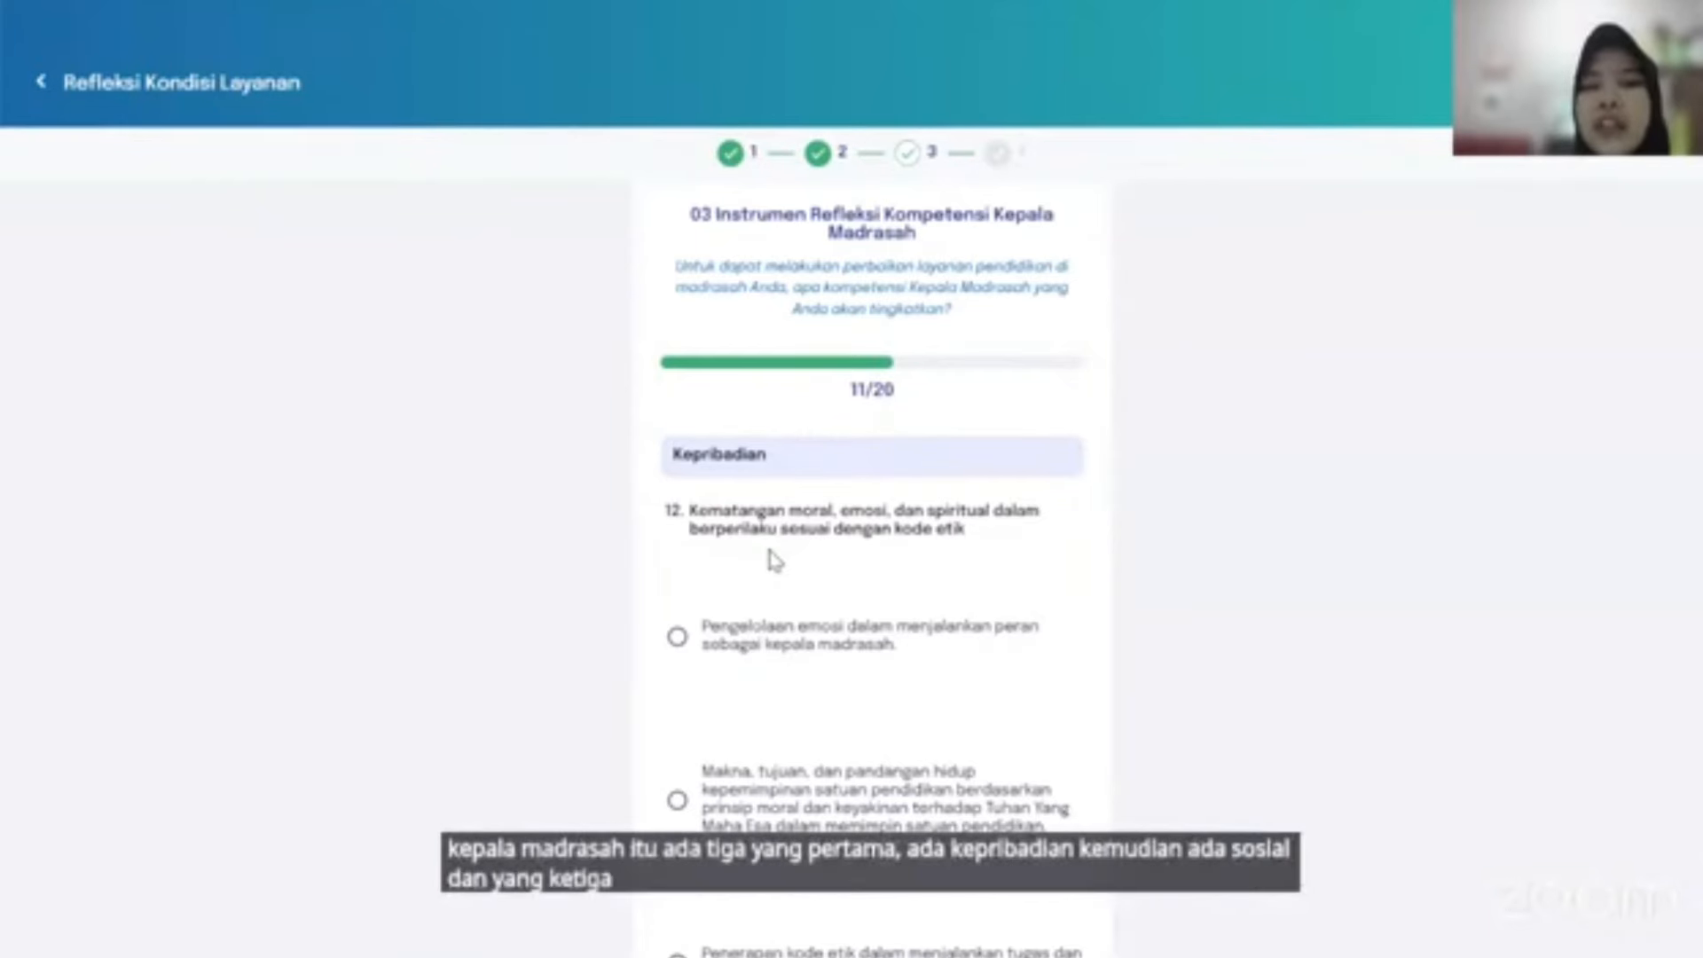
Answer questions 12–14 with code of ethics, sustained self-development and student safety options.
{"action": "scroll", "coordinate": [774, 561], "scroll_direction": "down", "scroll_amount": 2}
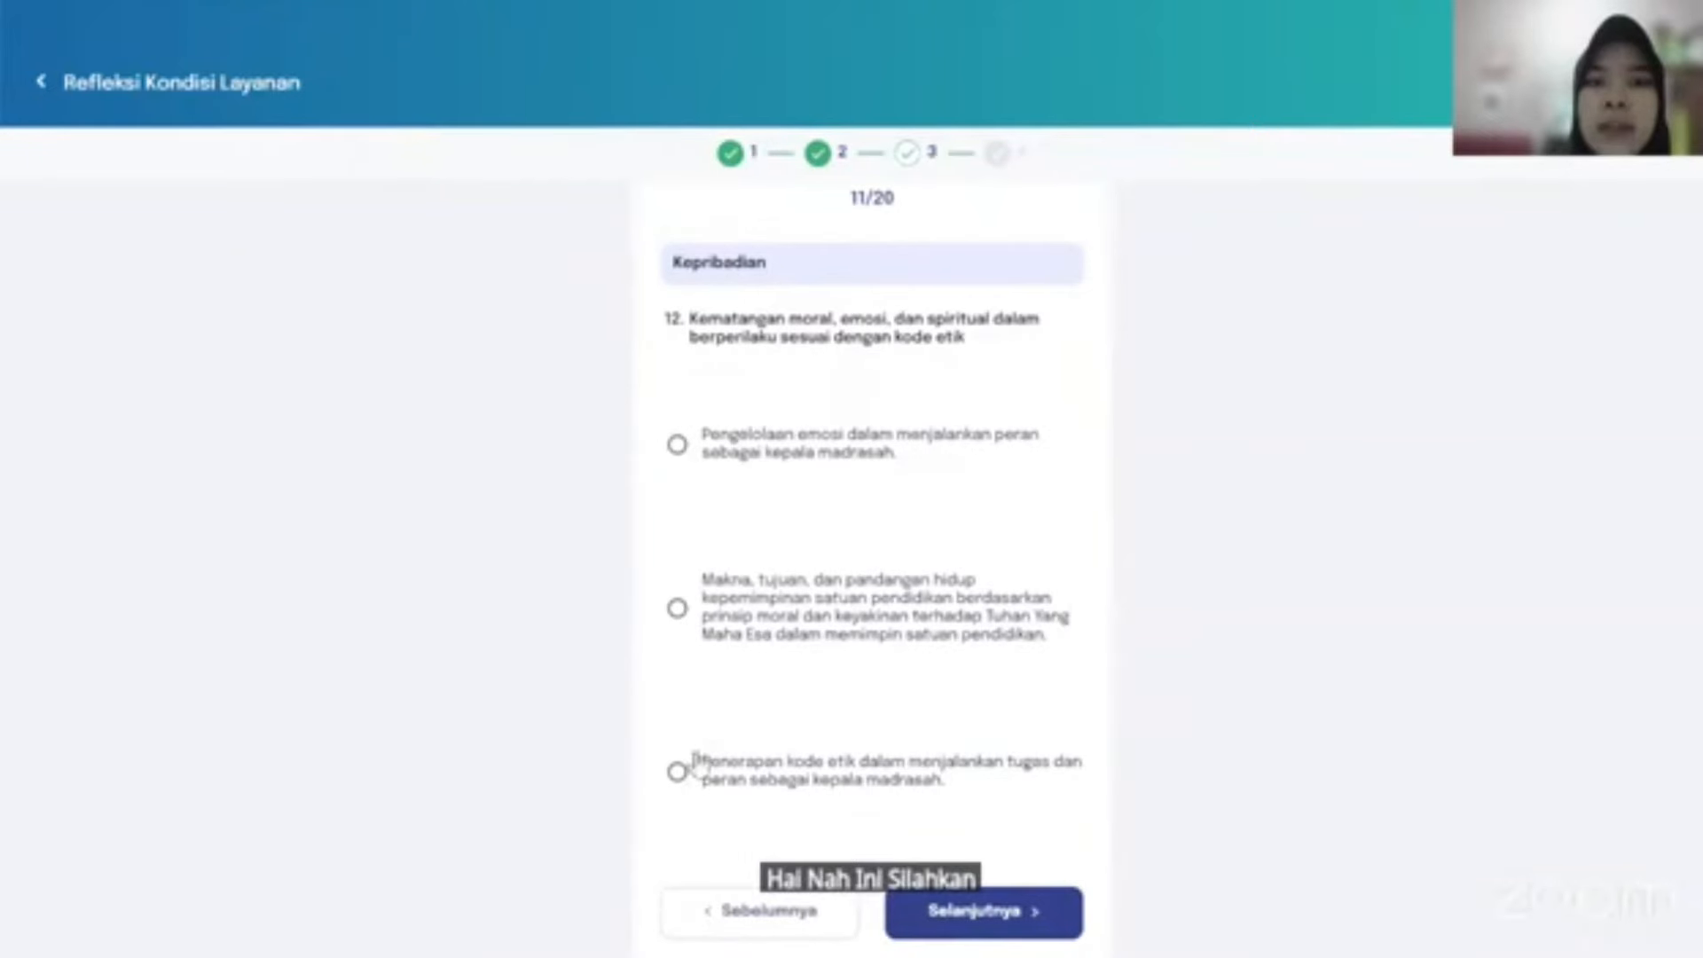
{"action": "left_click", "coordinate": [679, 778]}
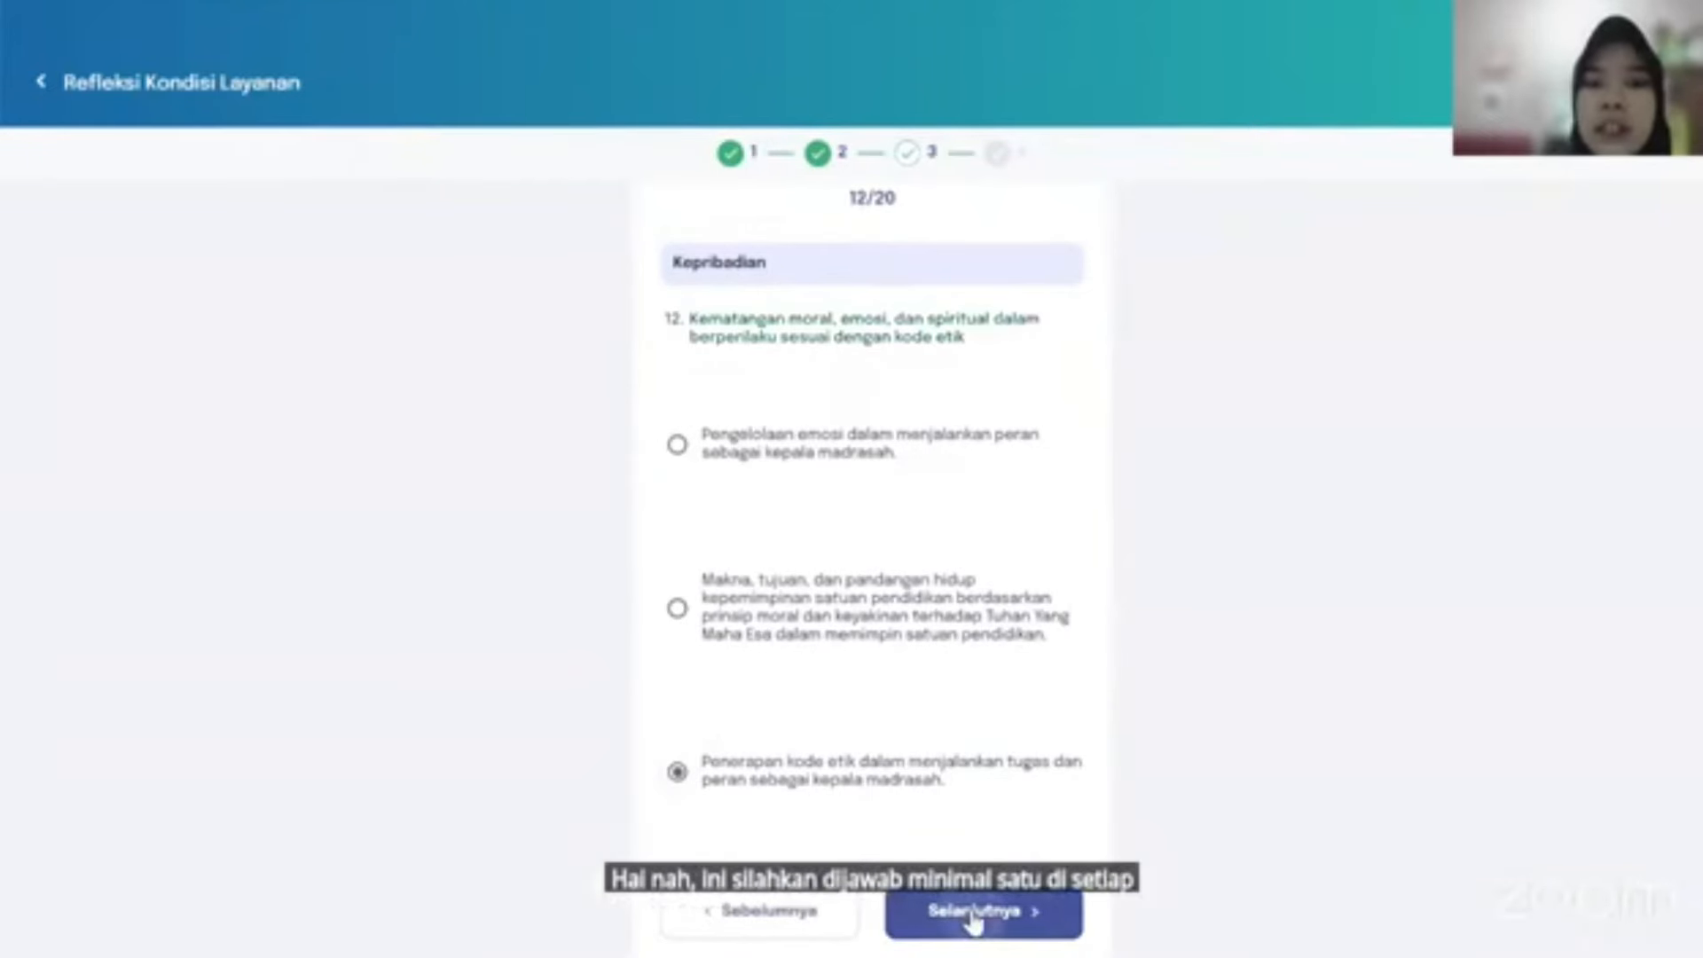
{"action": "left_click", "coordinate": [979, 919]}
{"action": "scroll", "coordinate": [812, 799], "scroll_direction": "down", "scroll_amount": 2}
{"action": "left_click", "coordinate": [807, 772]}
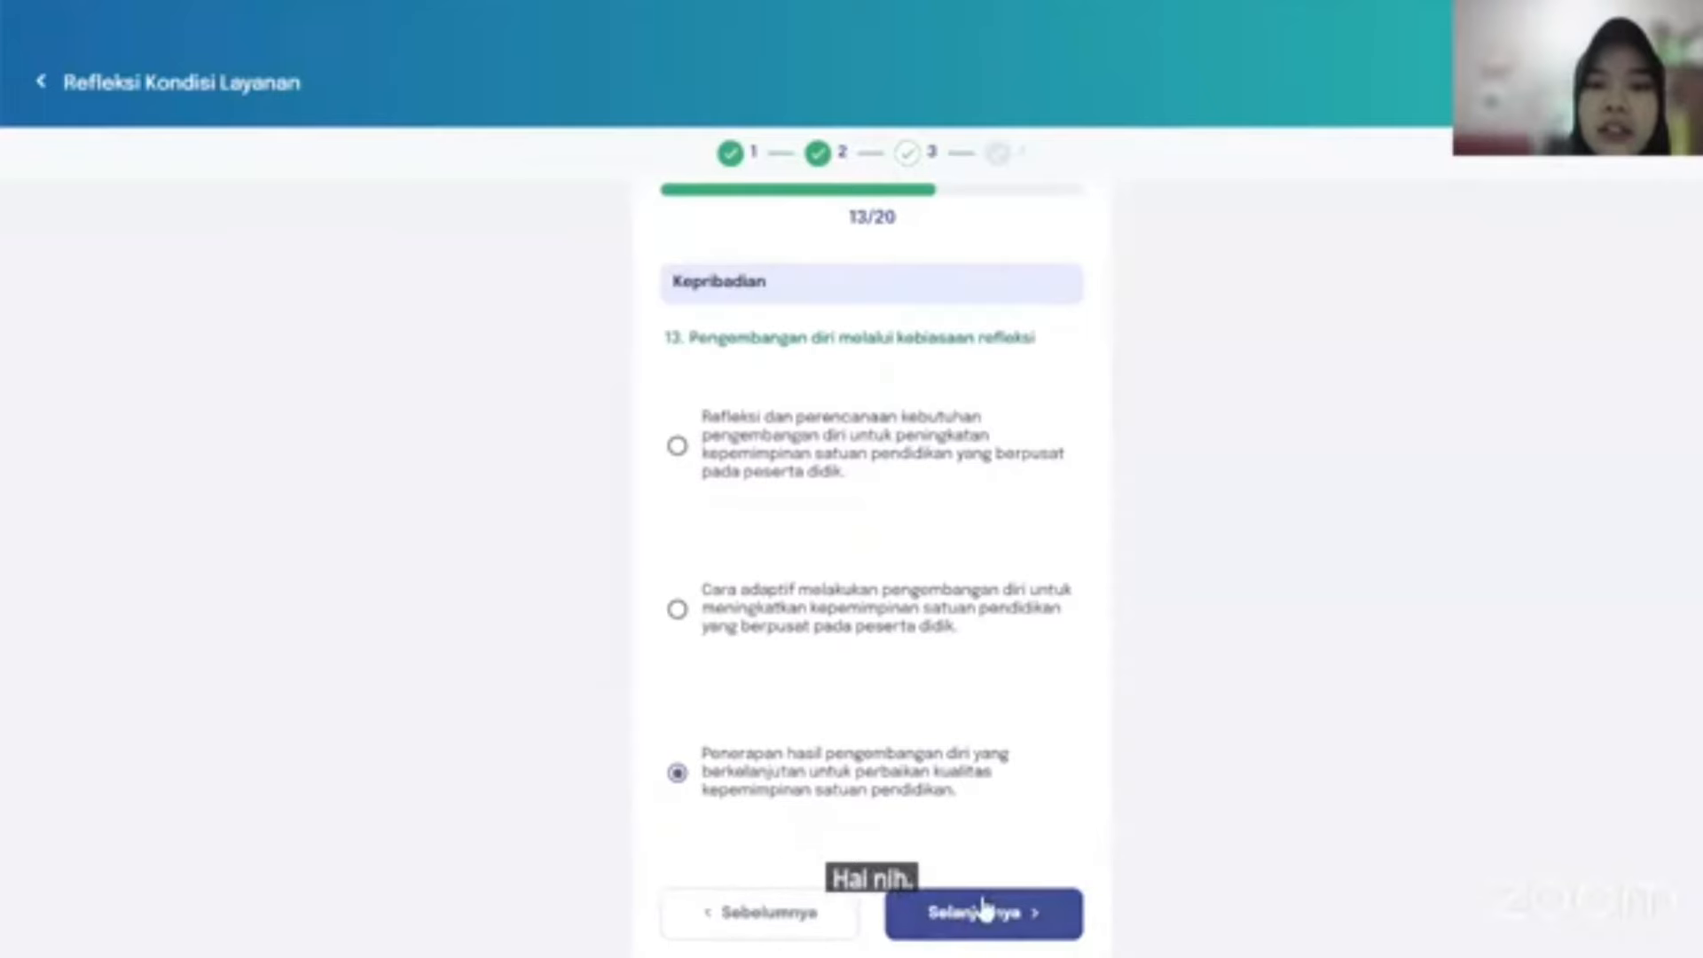
{"action": "left_click", "coordinate": [987, 910]}
{"action": "scroll", "coordinate": [867, 802], "scroll_direction": "down", "scroll_amount": 2}
{"action": "left_click", "coordinate": [783, 794]}
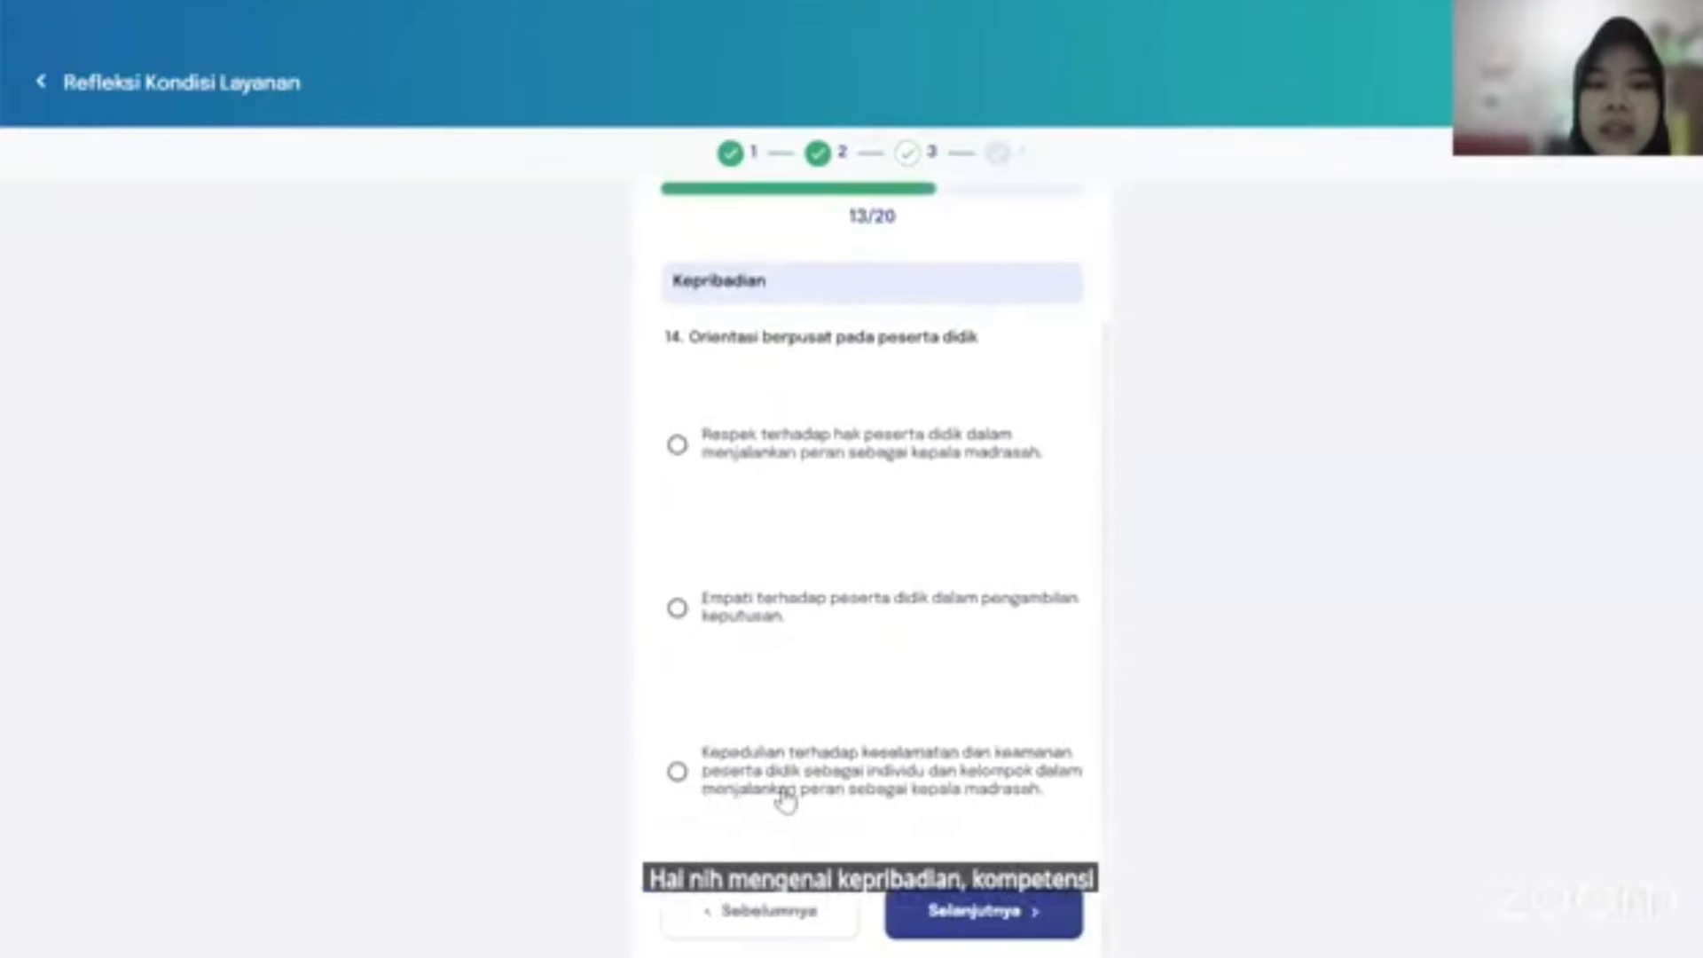
{"action": "left_click", "coordinate": [973, 921]}
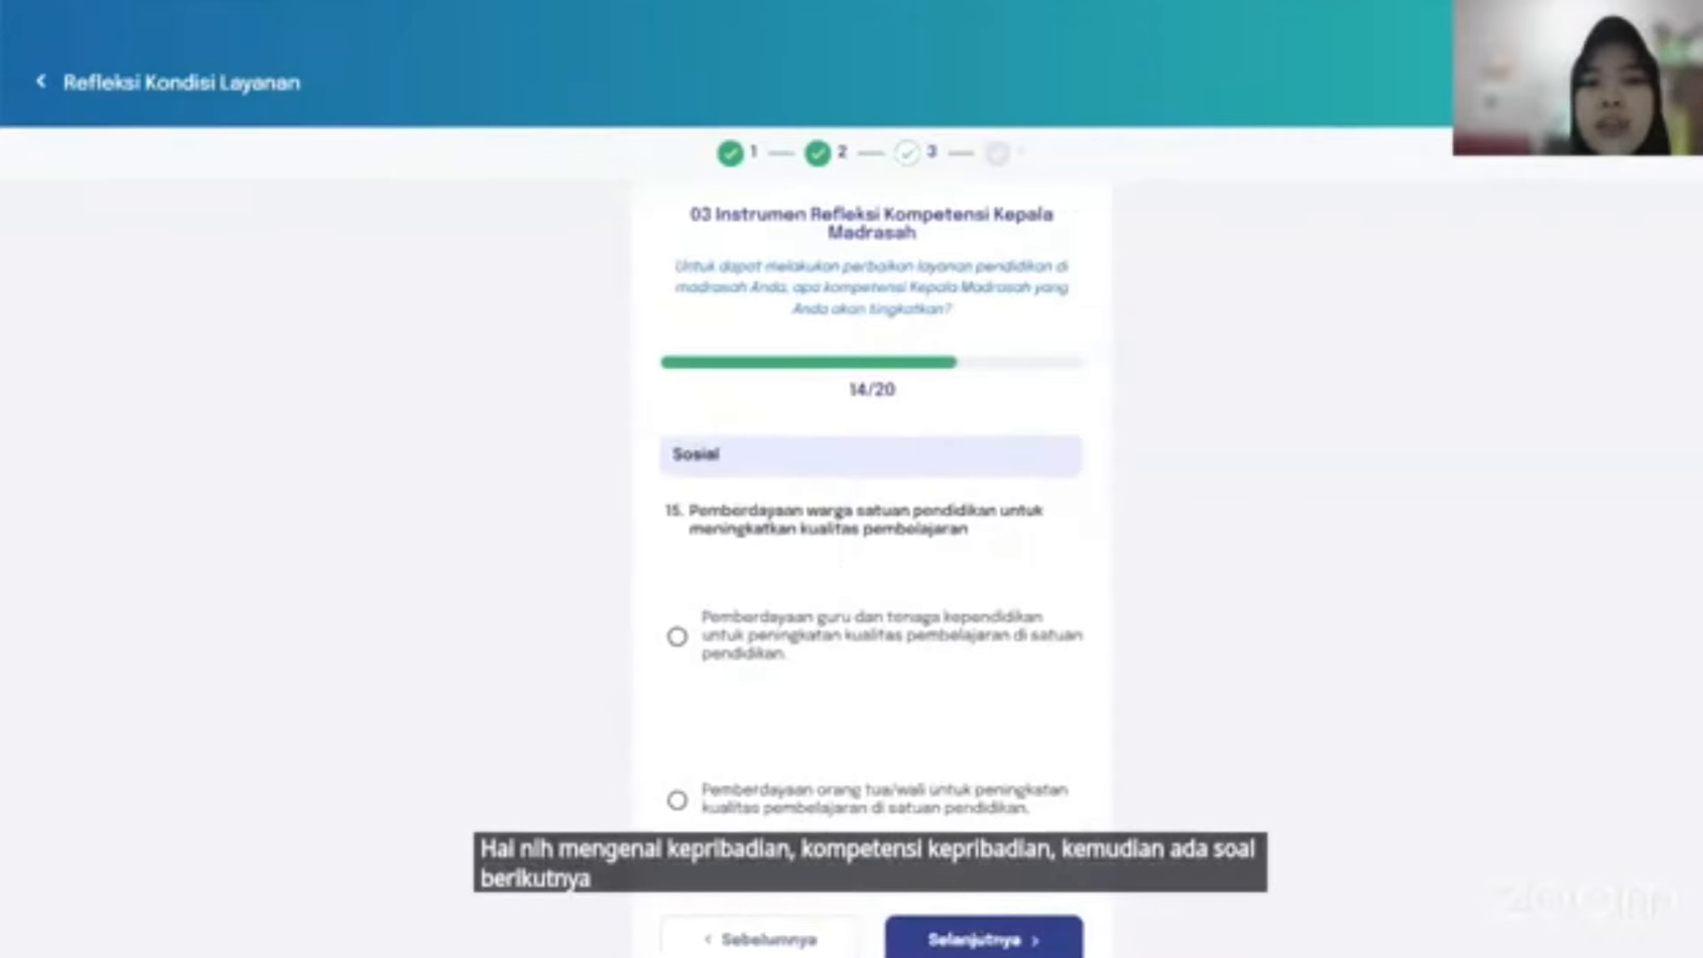
Answer question 15 with parent empowerment and question 16 with shared task organisation.
{"action": "left_click", "coordinate": [882, 810]}
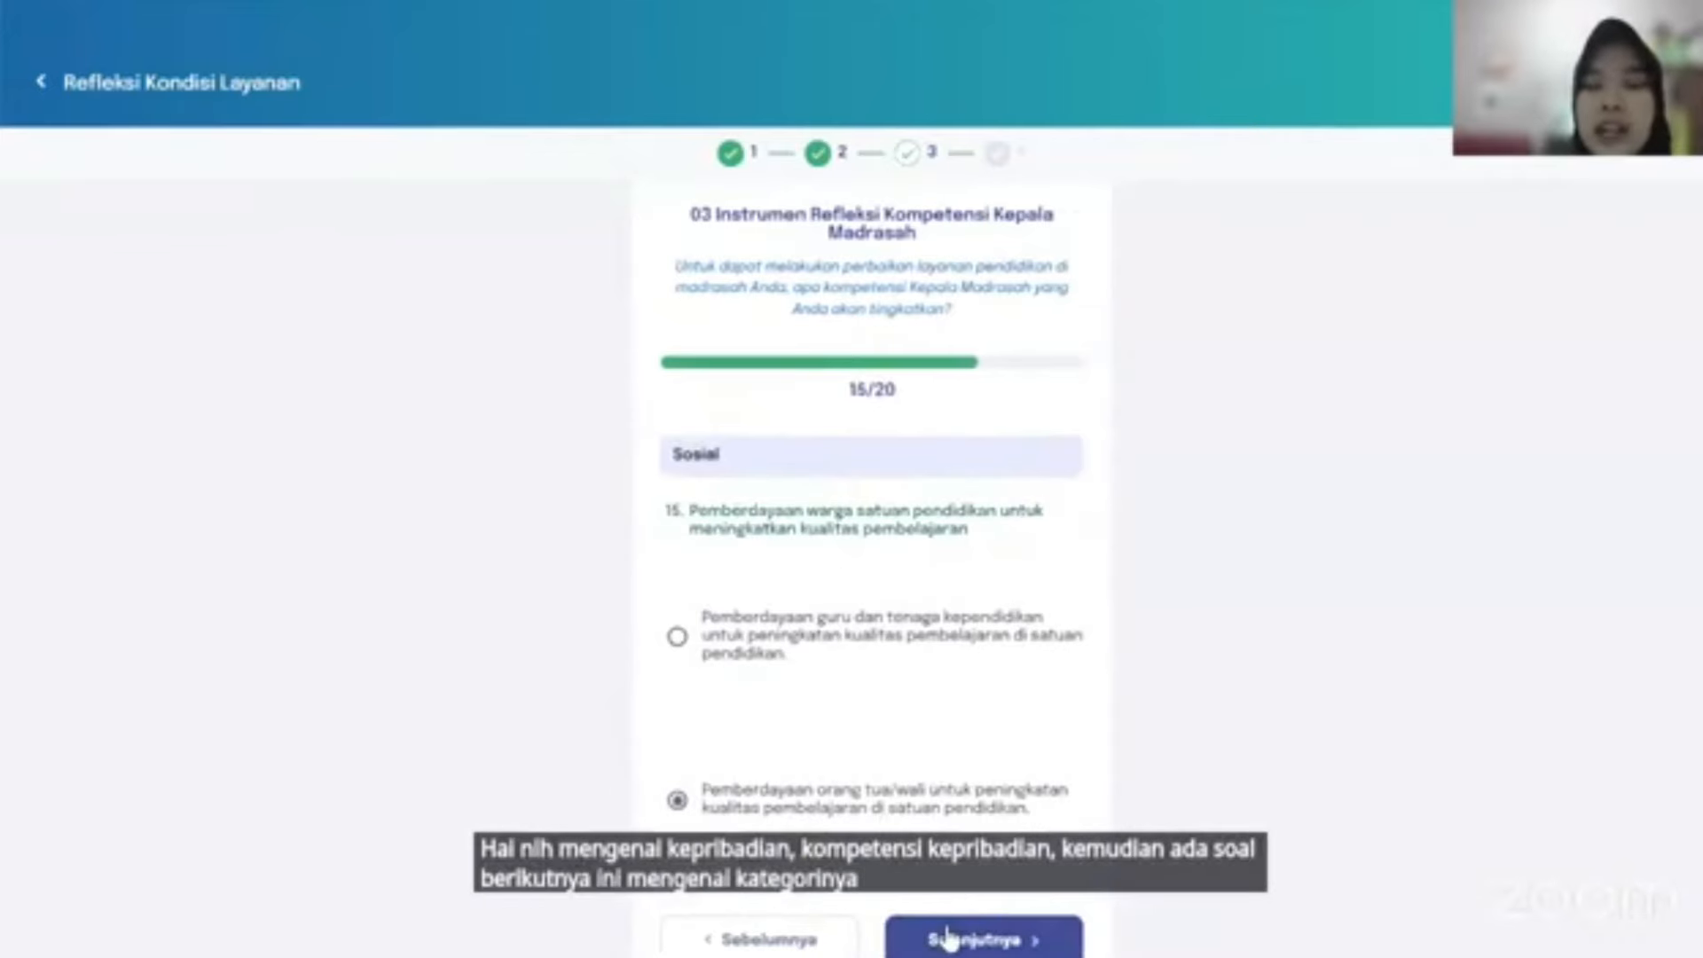
{"action": "left_click", "coordinate": [909, 936]}
{"action": "scroll", "coordinate": [916, 795], "scroll_direction": "down", "scroll_amount": 2}
{"action": "left_click", "coordinate": [869, 754]}
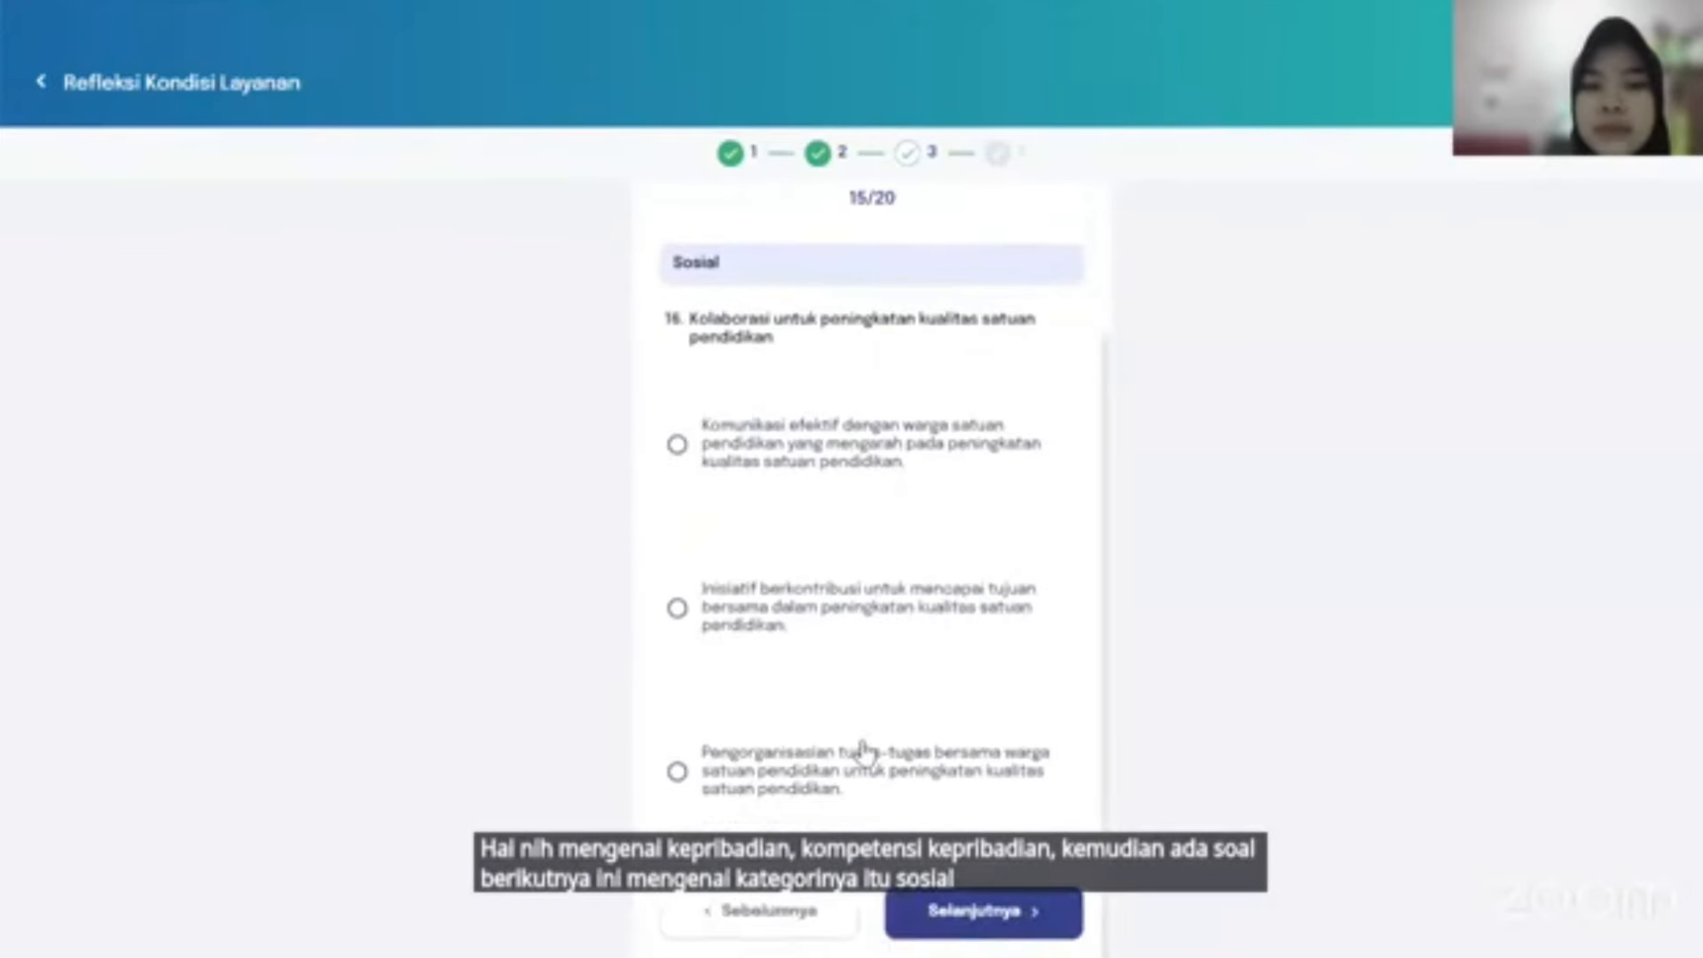
{"action": "left_click", "coordinate": [938, 910]}
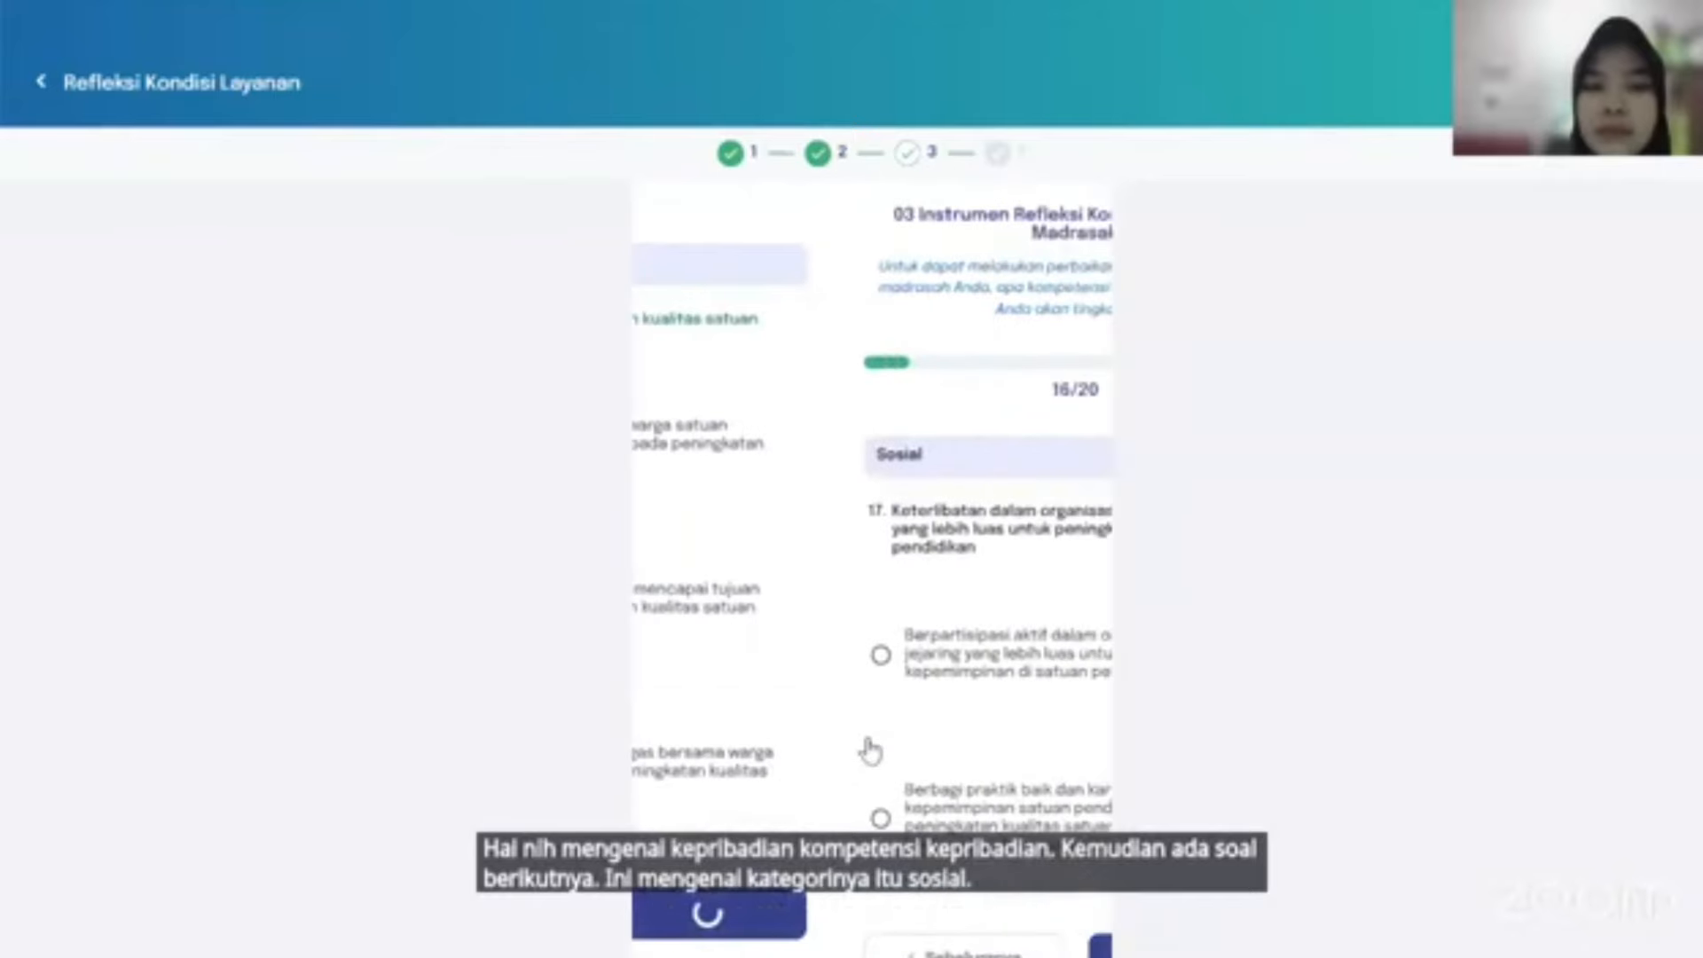
Answer question 17 with good-practice sharing, 19 with planning and assessment, 20 with resource tracing.
{"action": "left_click", "coordinate": [872, 763]}
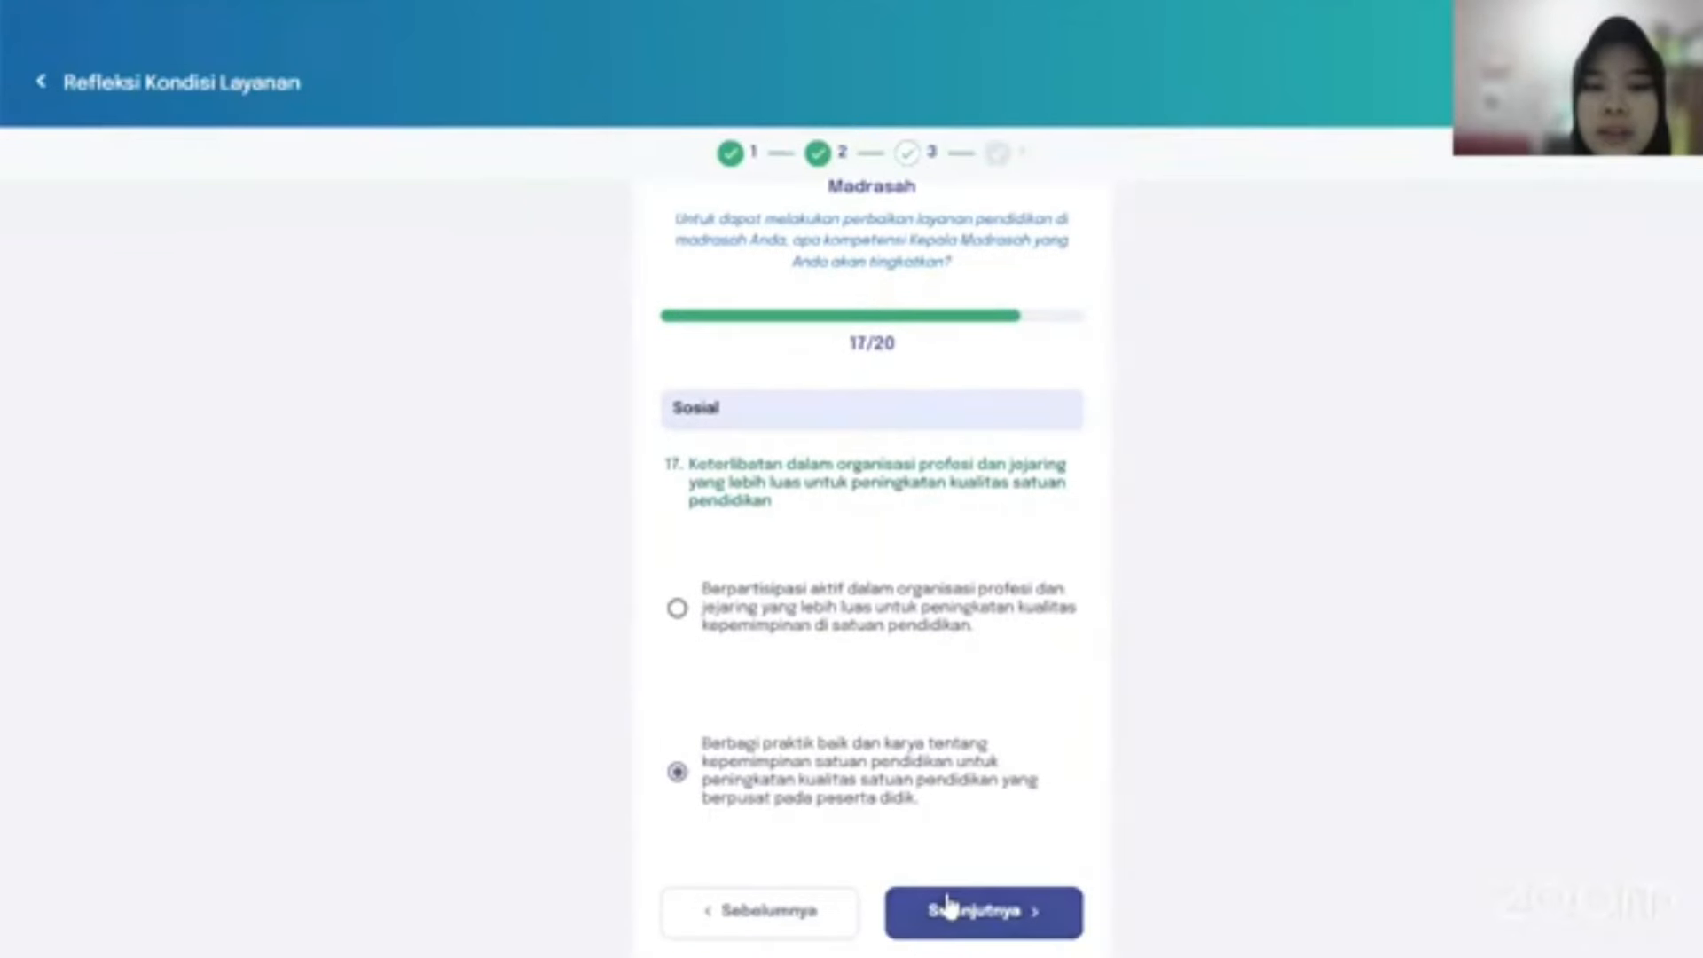
{"action": "left_click", "coordinate": [948, 907]}
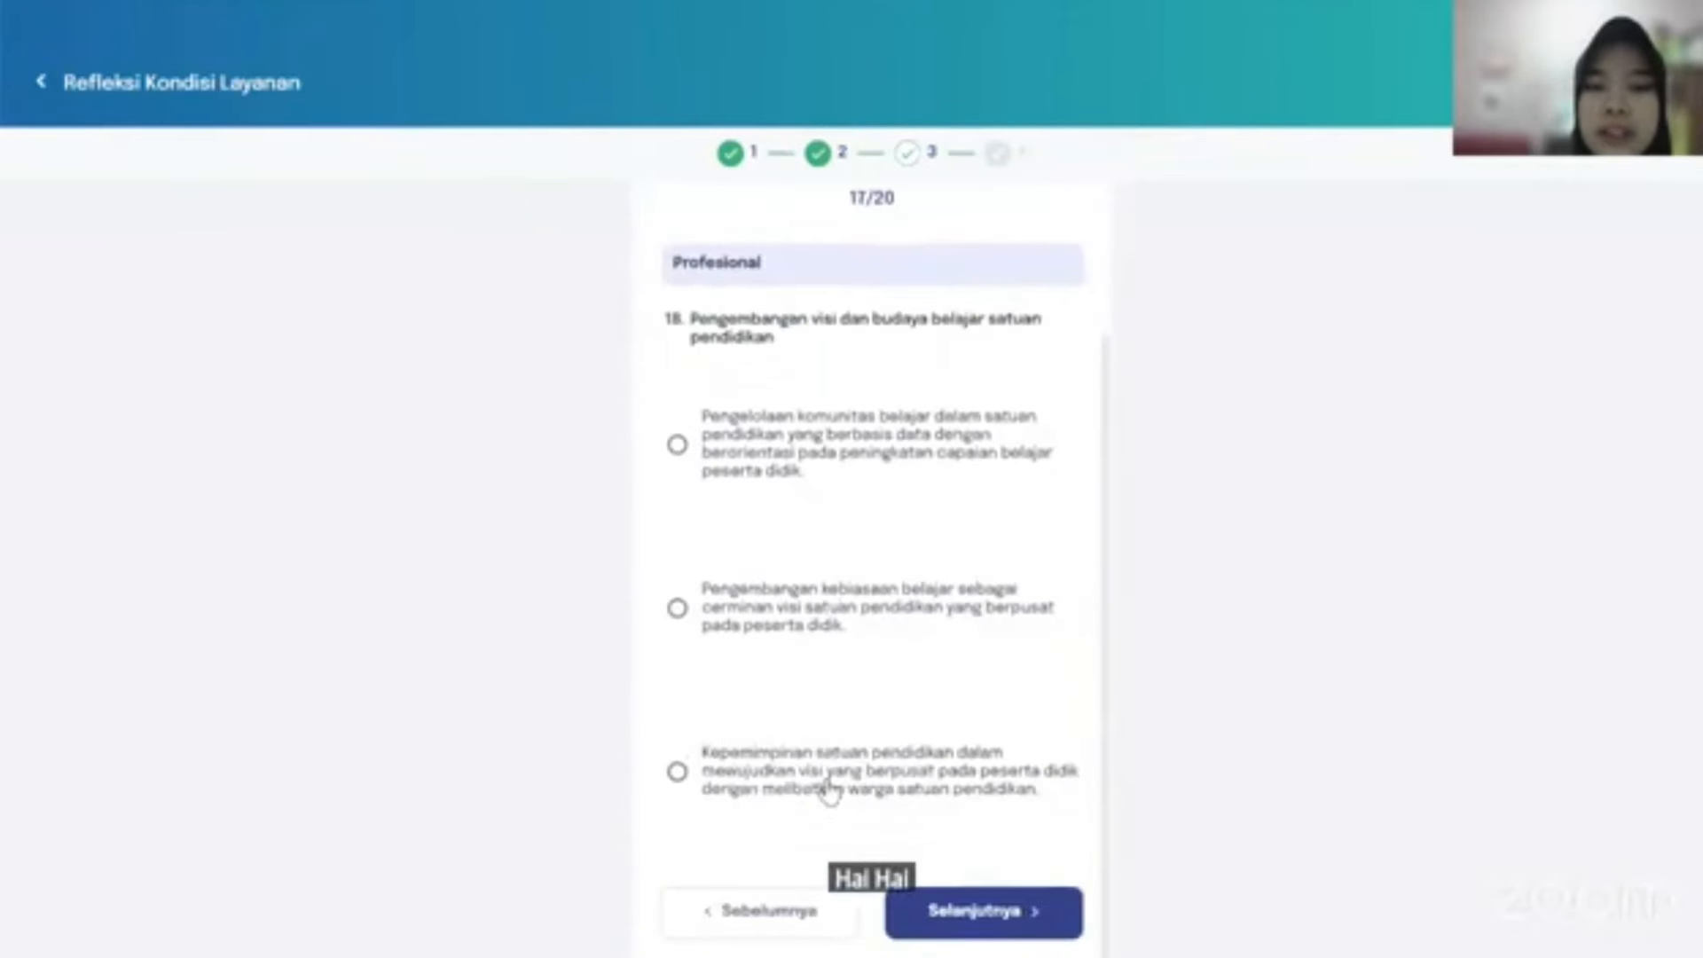
{"action": "left_click", "coordinate": [951, 892]}
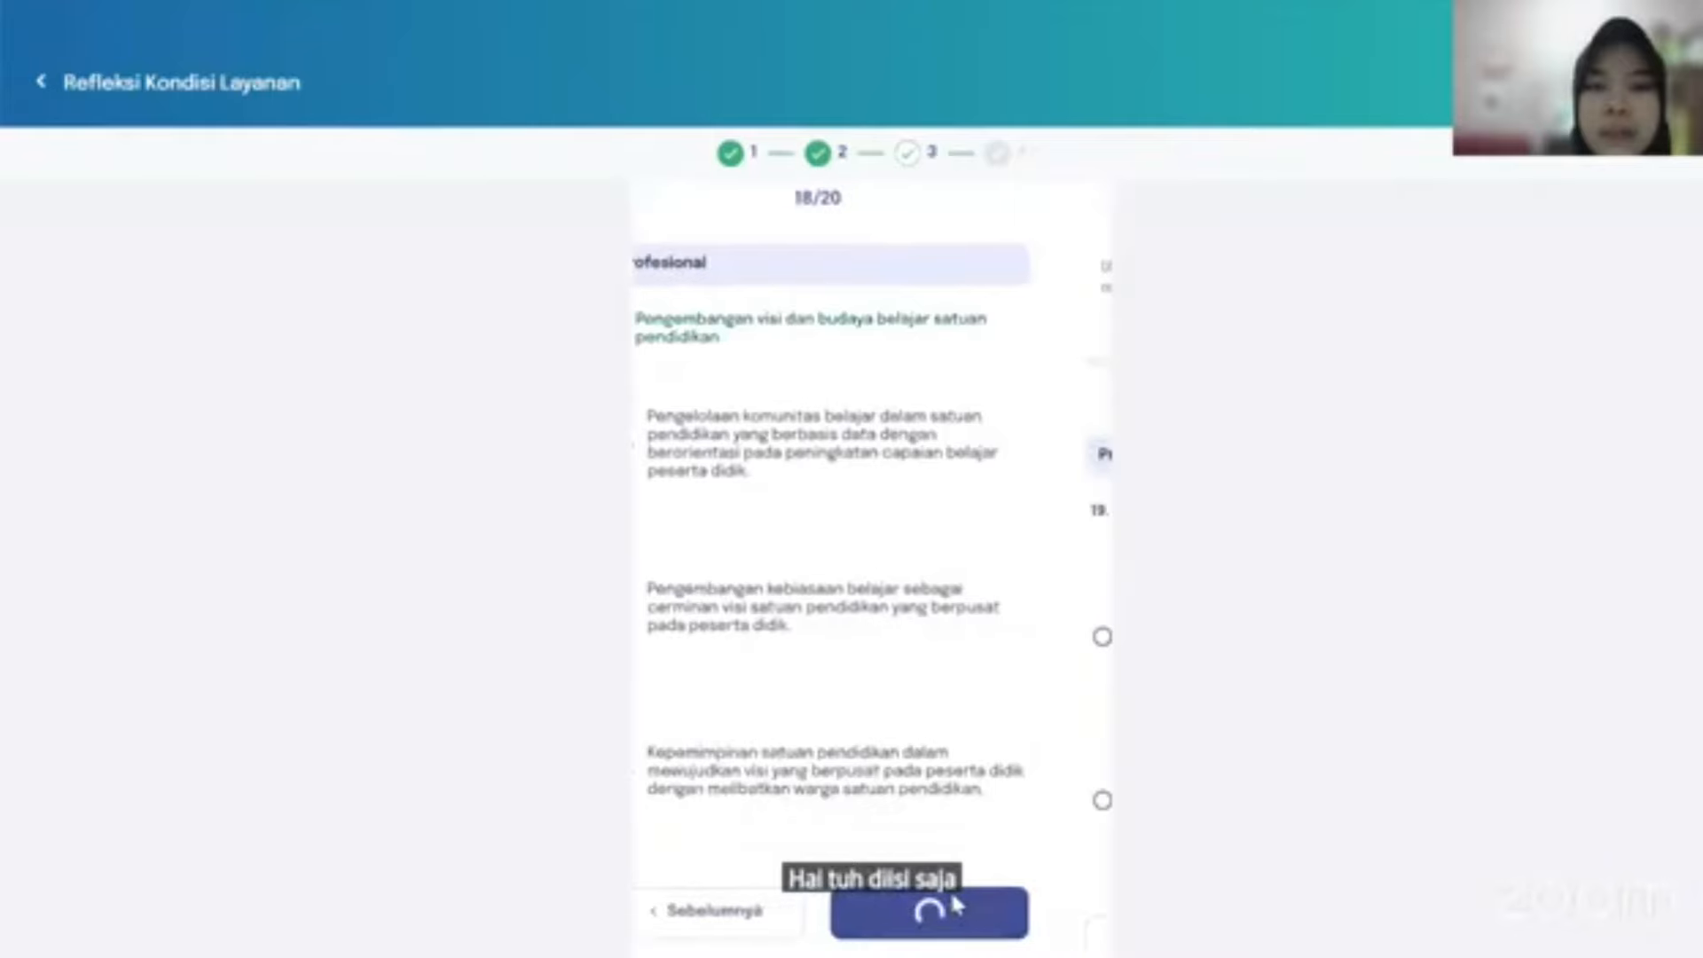
{"action": "left_click", "coordinate": [875, 786]}
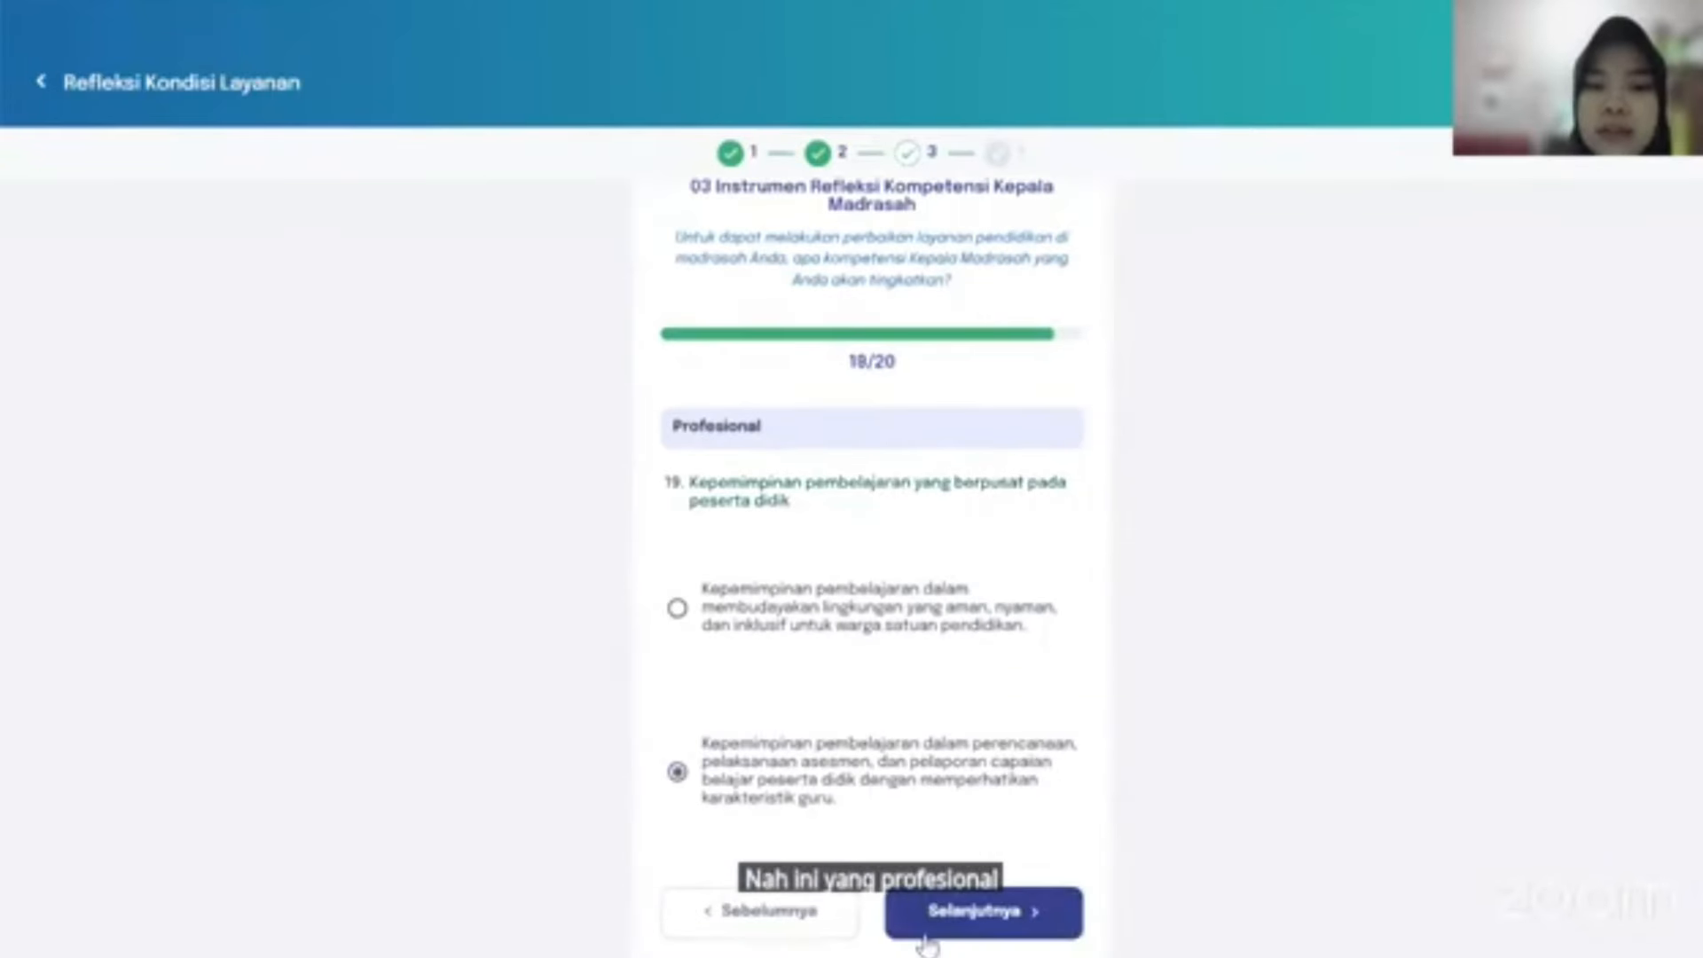
{"action": "left_click", "coordinate": [960, 919]}
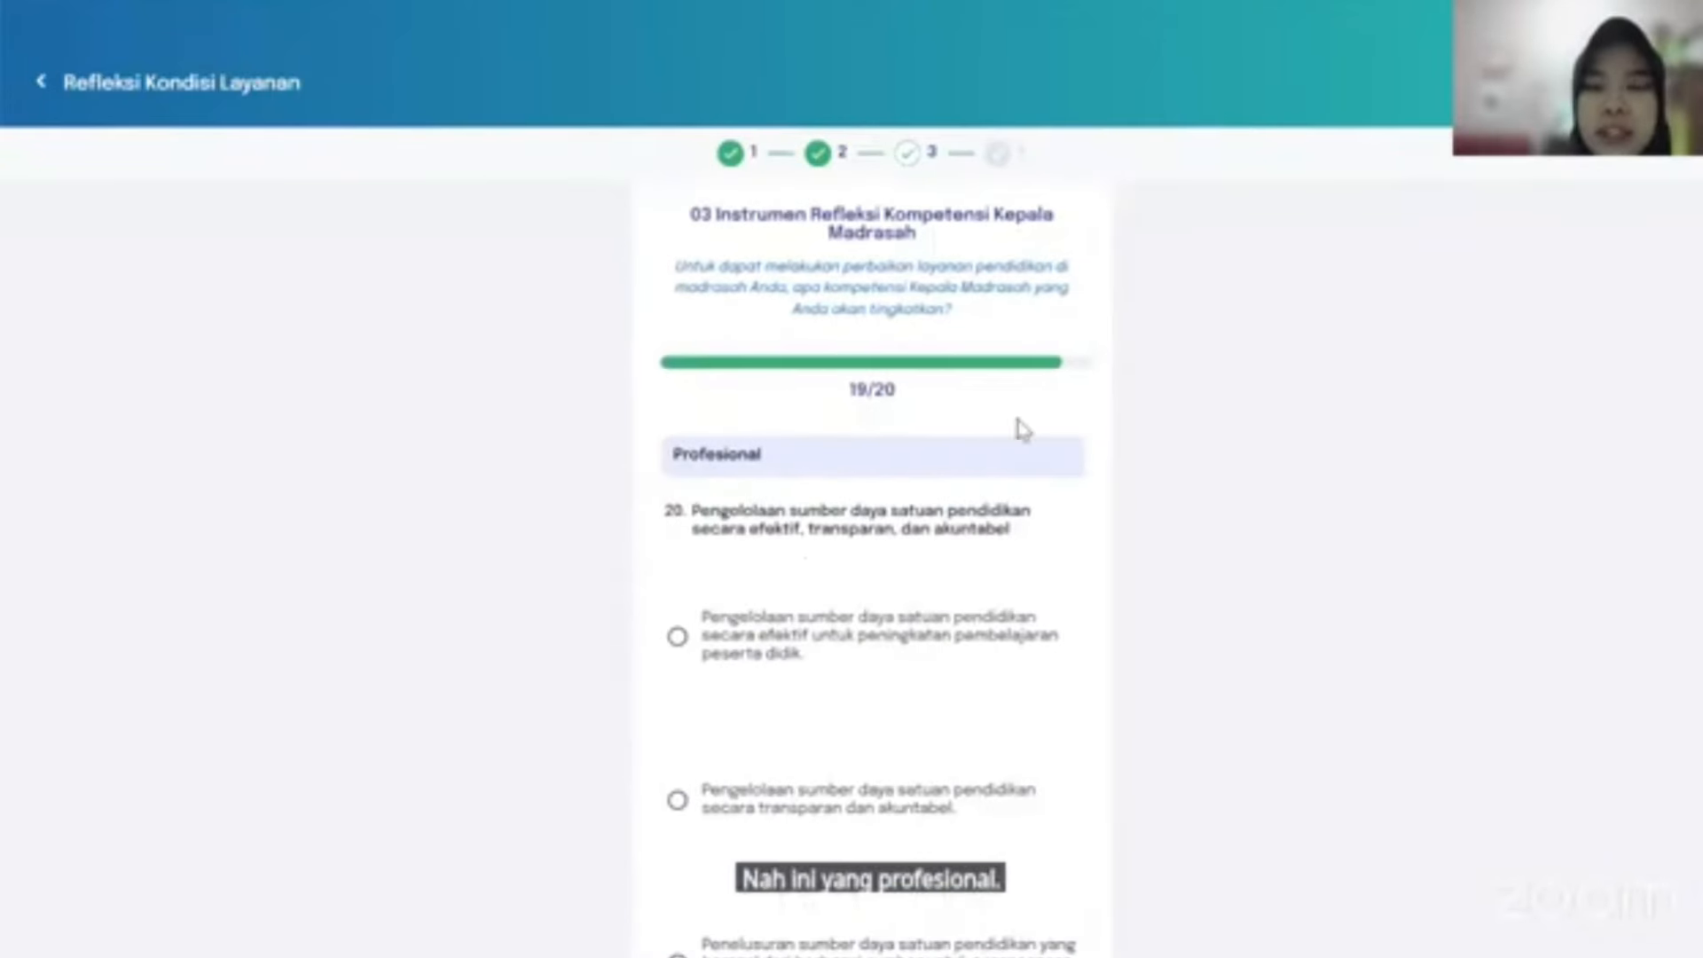
{"action": "scroll", "coordinate": [813, 703], "scroll_direction": "down", "scroll_amount": 2}
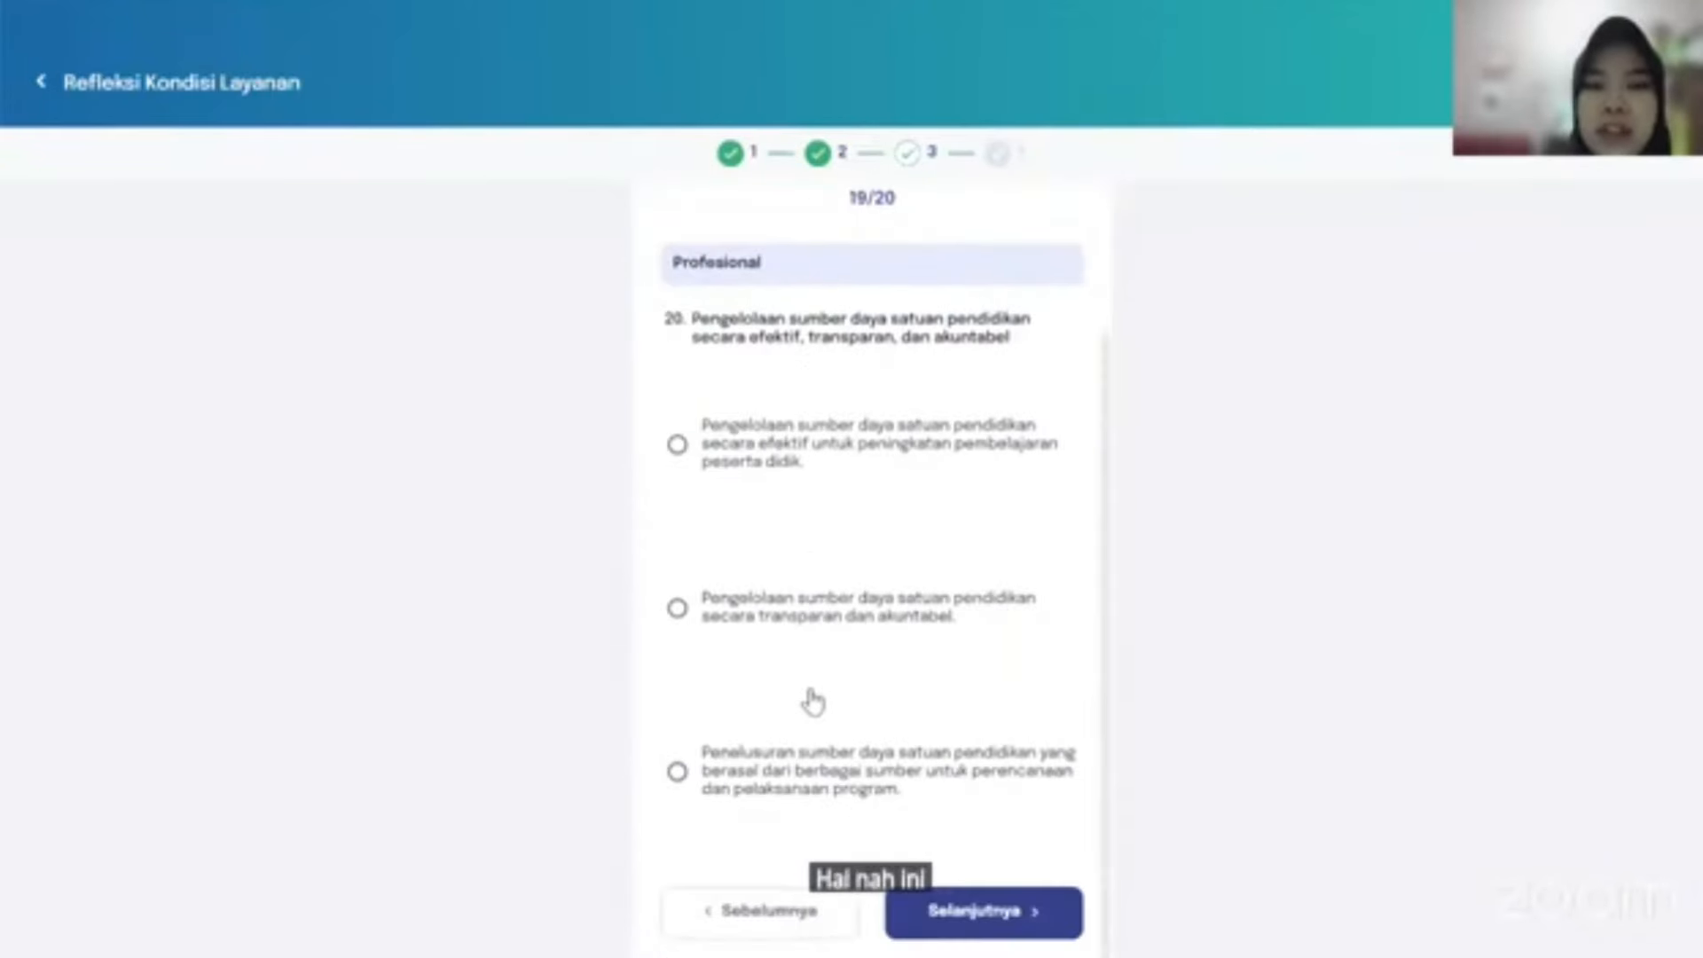
{"action": "left_click", "coordinate": [677, 772]}
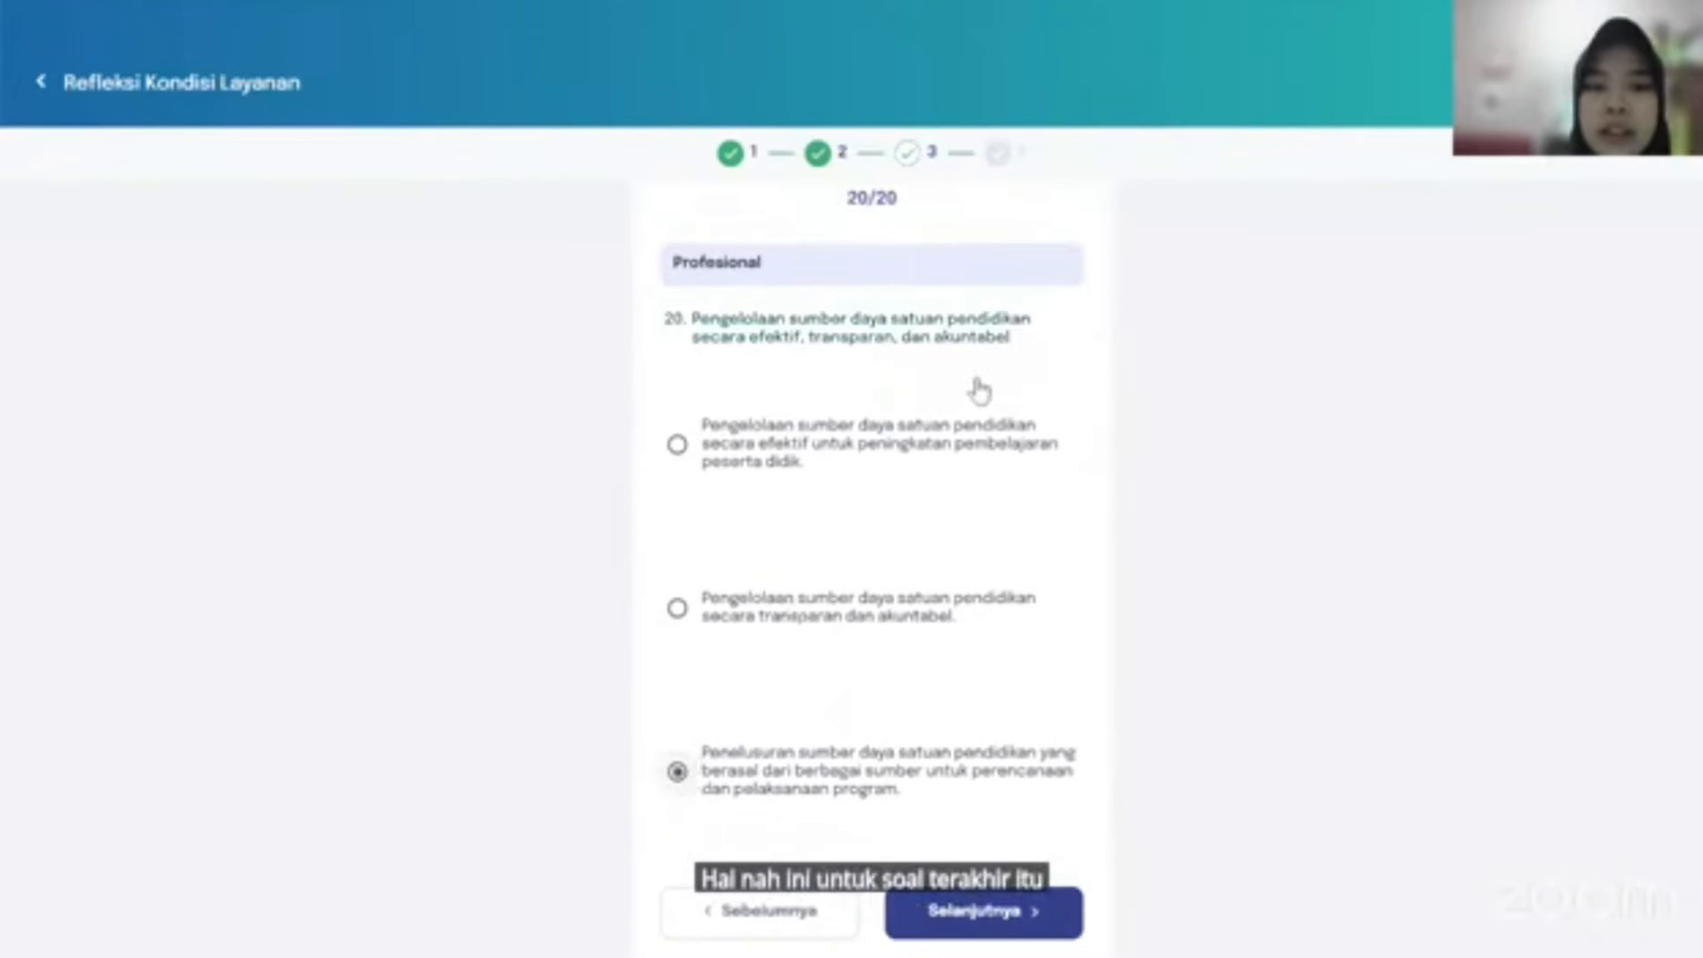
{"action": "scroll", "coordinate": [905, 594], "scroll_direction": "up", "scroll_amount": 2}
{"action": "scroll", "coordinate": [905, 593], "scroll_direction": "down", "scroll_amount": 2}
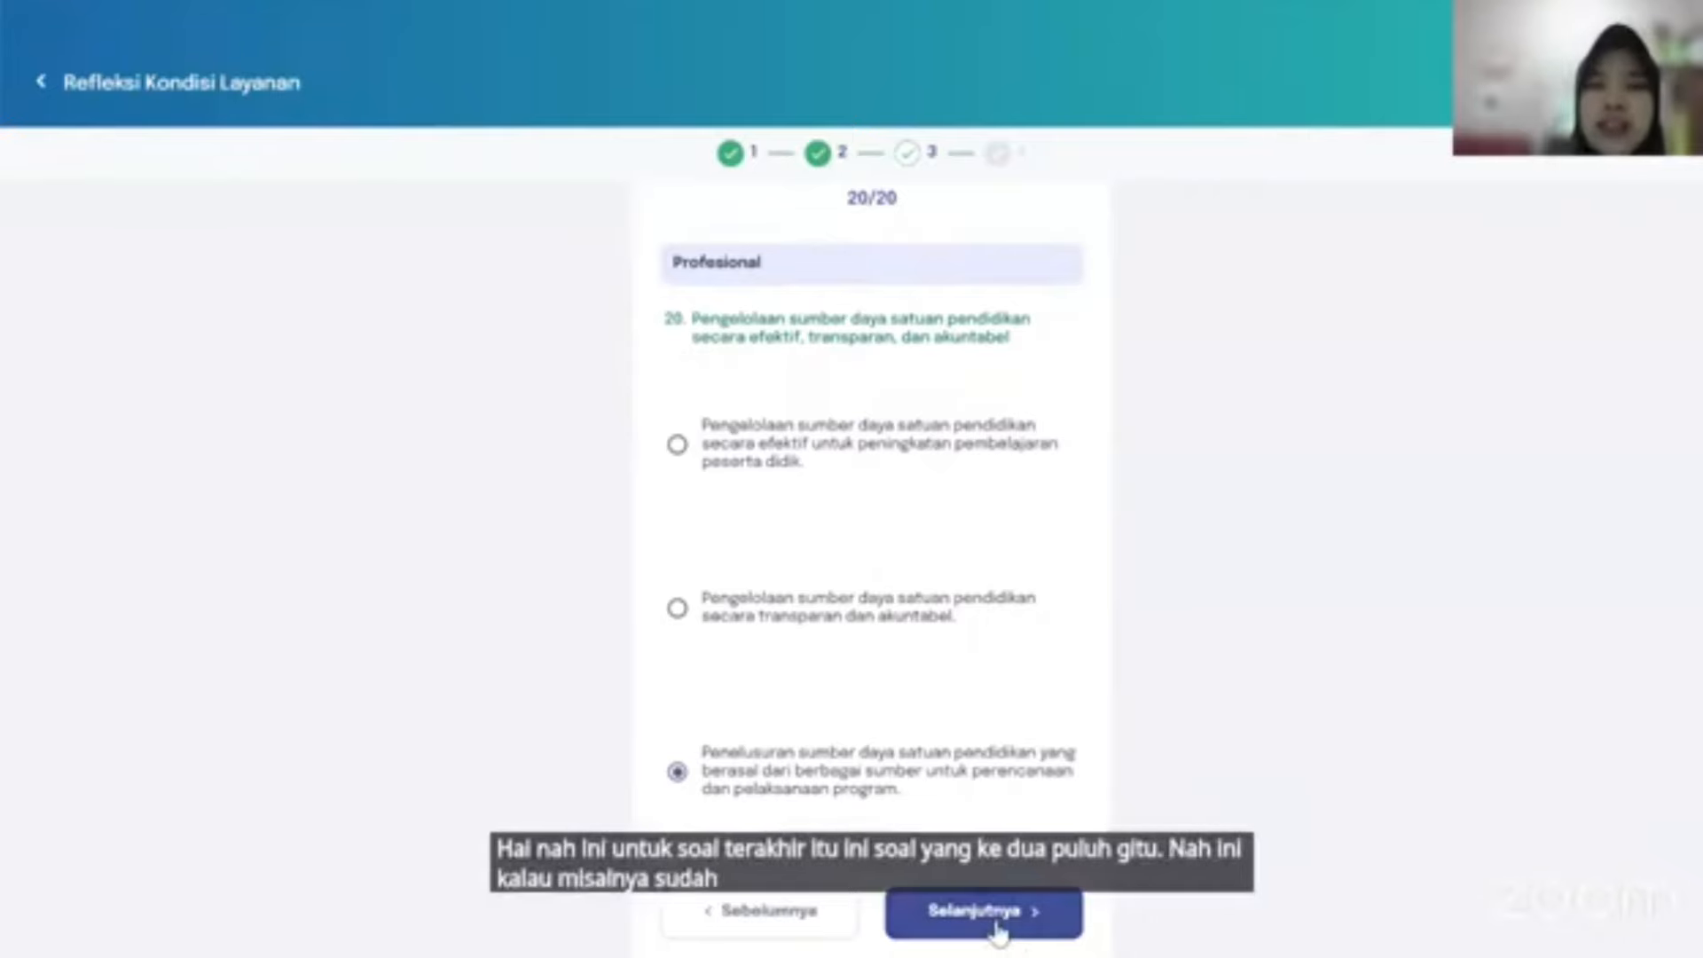
Finish the questions and review the condition reflection results.
{"action": "left_click", "coordinate": [995, 923]}
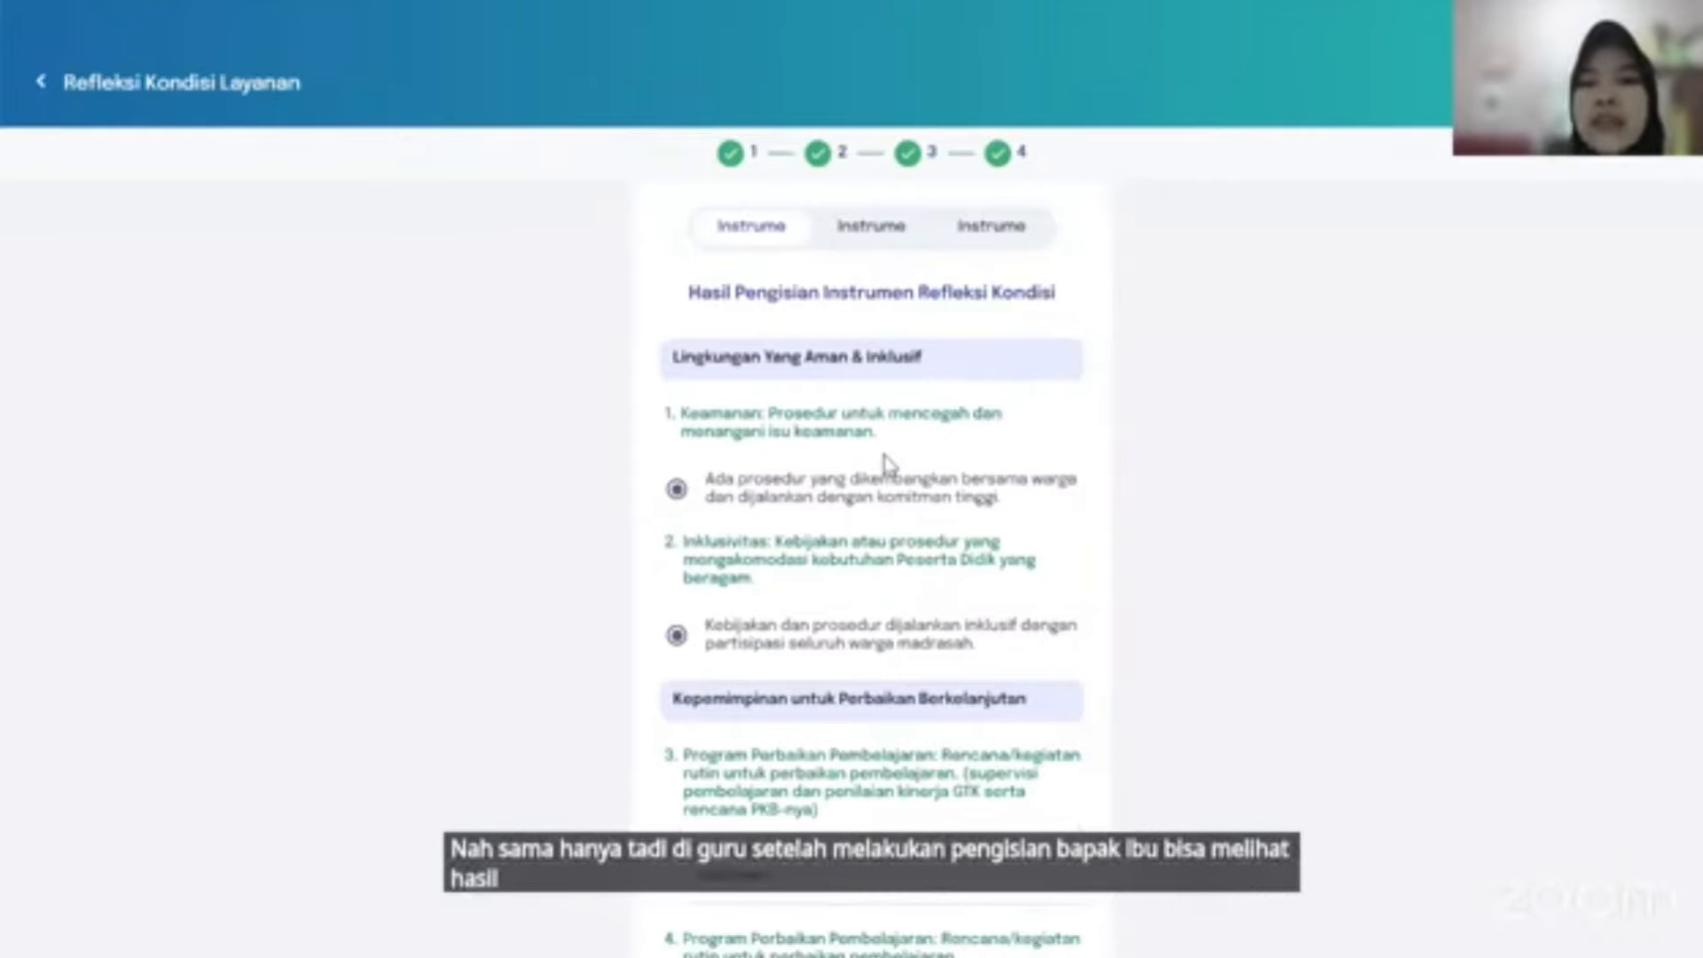
{"action": "scroll", "coordinate": [887, 461], "scroll_direction": "down", "scroll_amount": 4}
{"action": "scroll", "coordinate": [890, 464], "scroll_direction": "down", "scroll_amount": 2}
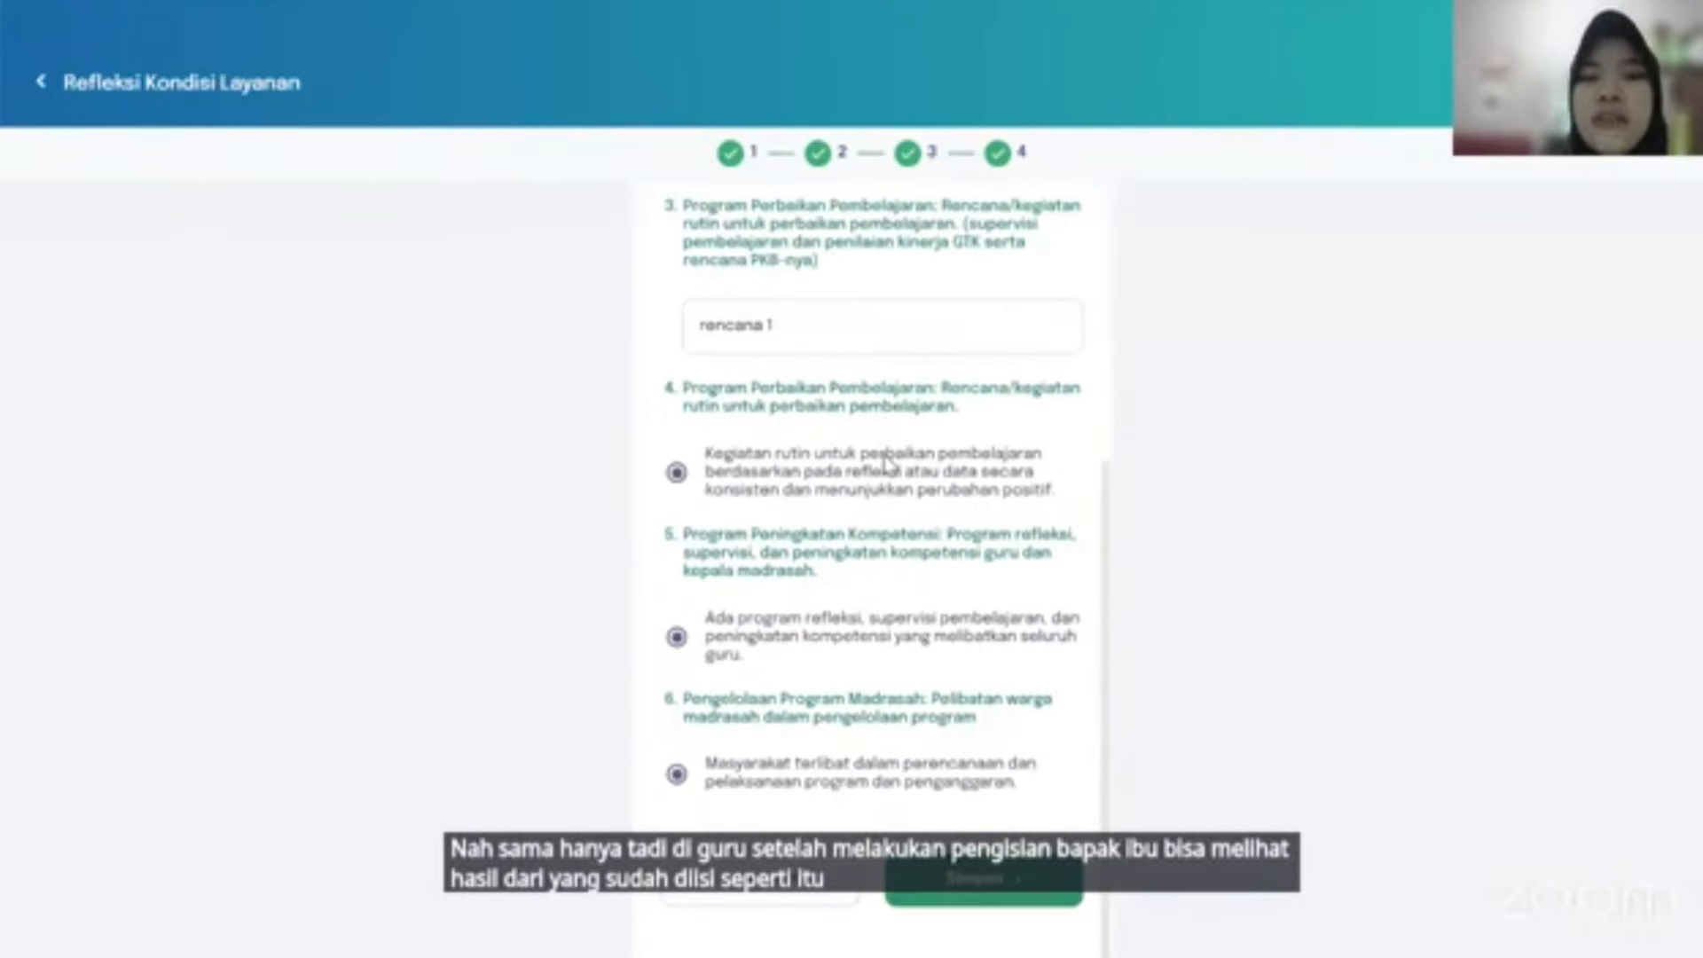
{"action": "scroll", "coordinate": [890, 464], "scroll_direction": "up", "scroll_amount": 6}
{"action": "scroll", "coordinate": [790, 564], "scroll_direction": "down", "scroll_amount": 5}
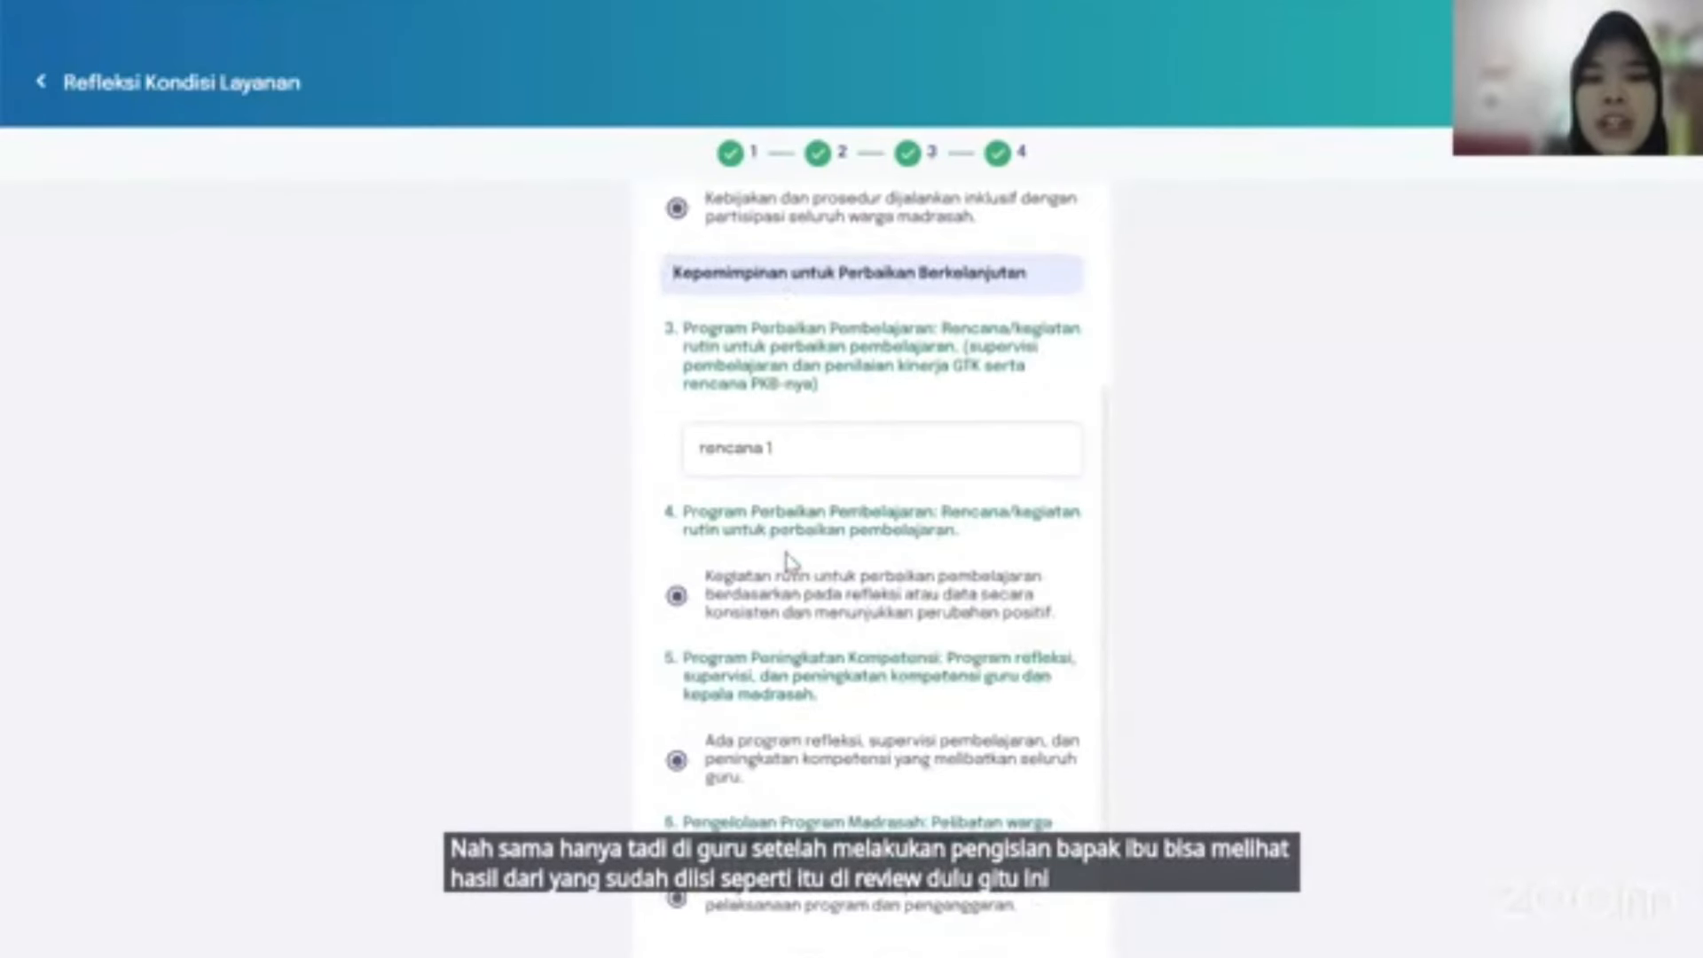
{"action": "scroll", "coordinate": [781, 373], "scroll_direction": "up", "scroll_amount": 5}
Review the work-plan and principal competence result tabs, then return to the condition reflection tab.
{"action": "left_click", "coordinate": [891, 232]}
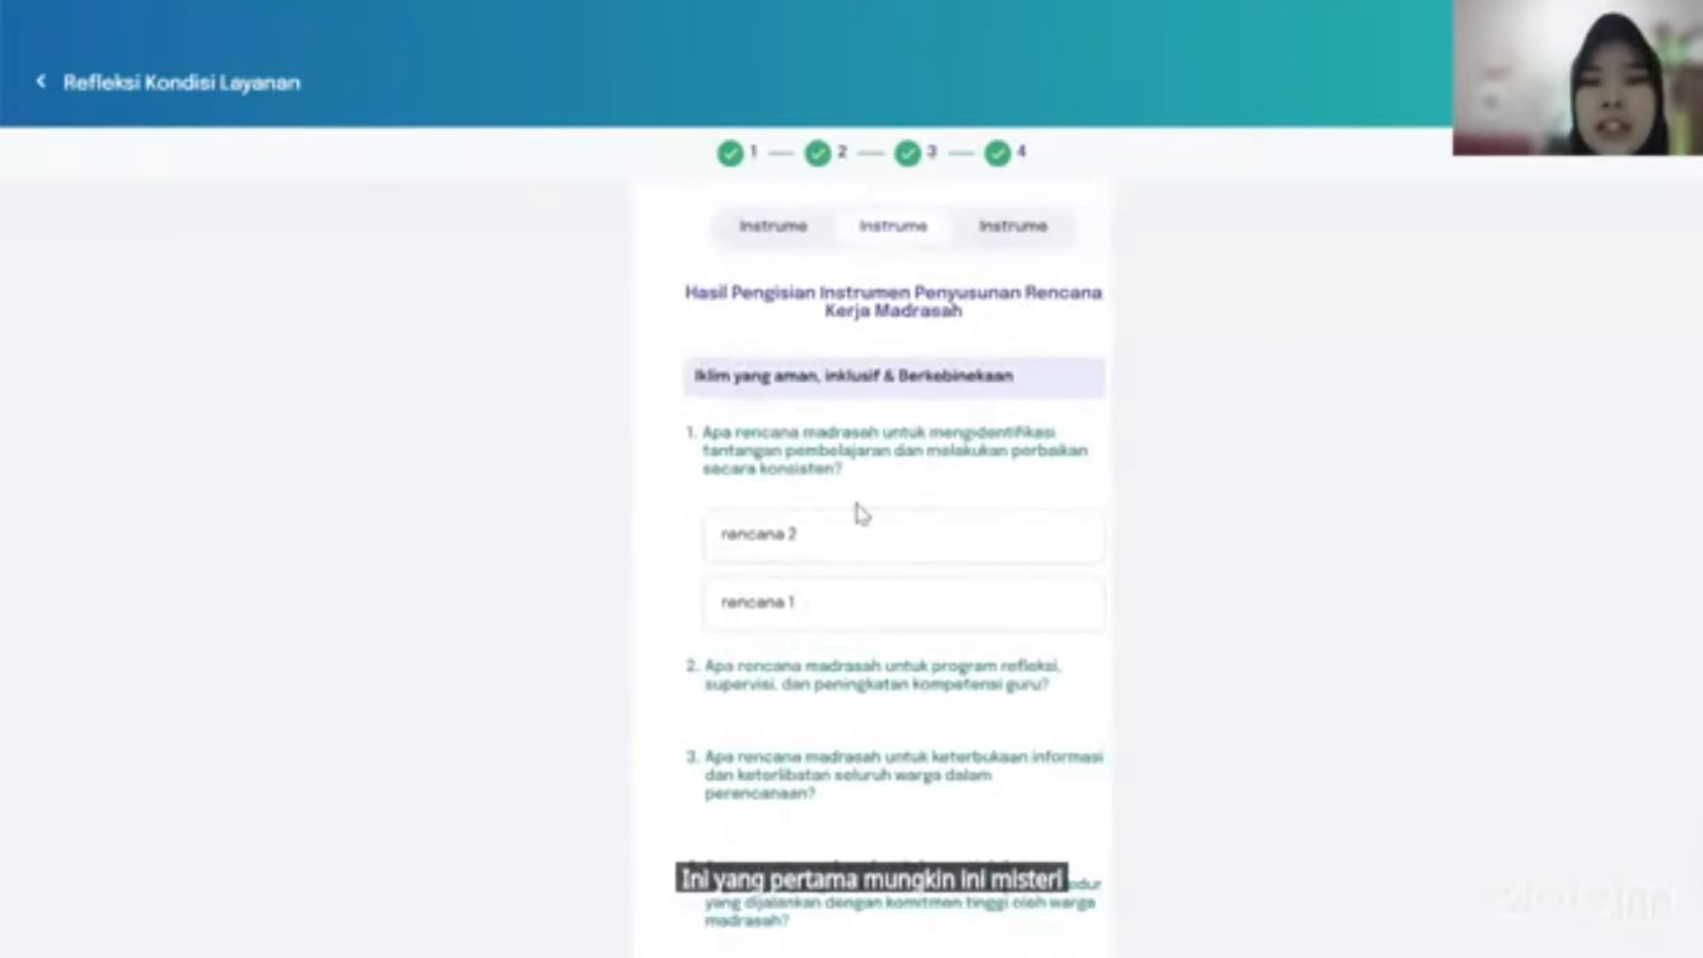
{"action": "scroll", "coordinate": [859, 513], "scroll_direction": "down", "scroll_amount": 3}
{"action": "scroll", "coordinate": [860, 513], "scroll_direction": "up", "scroll_amount": 3}
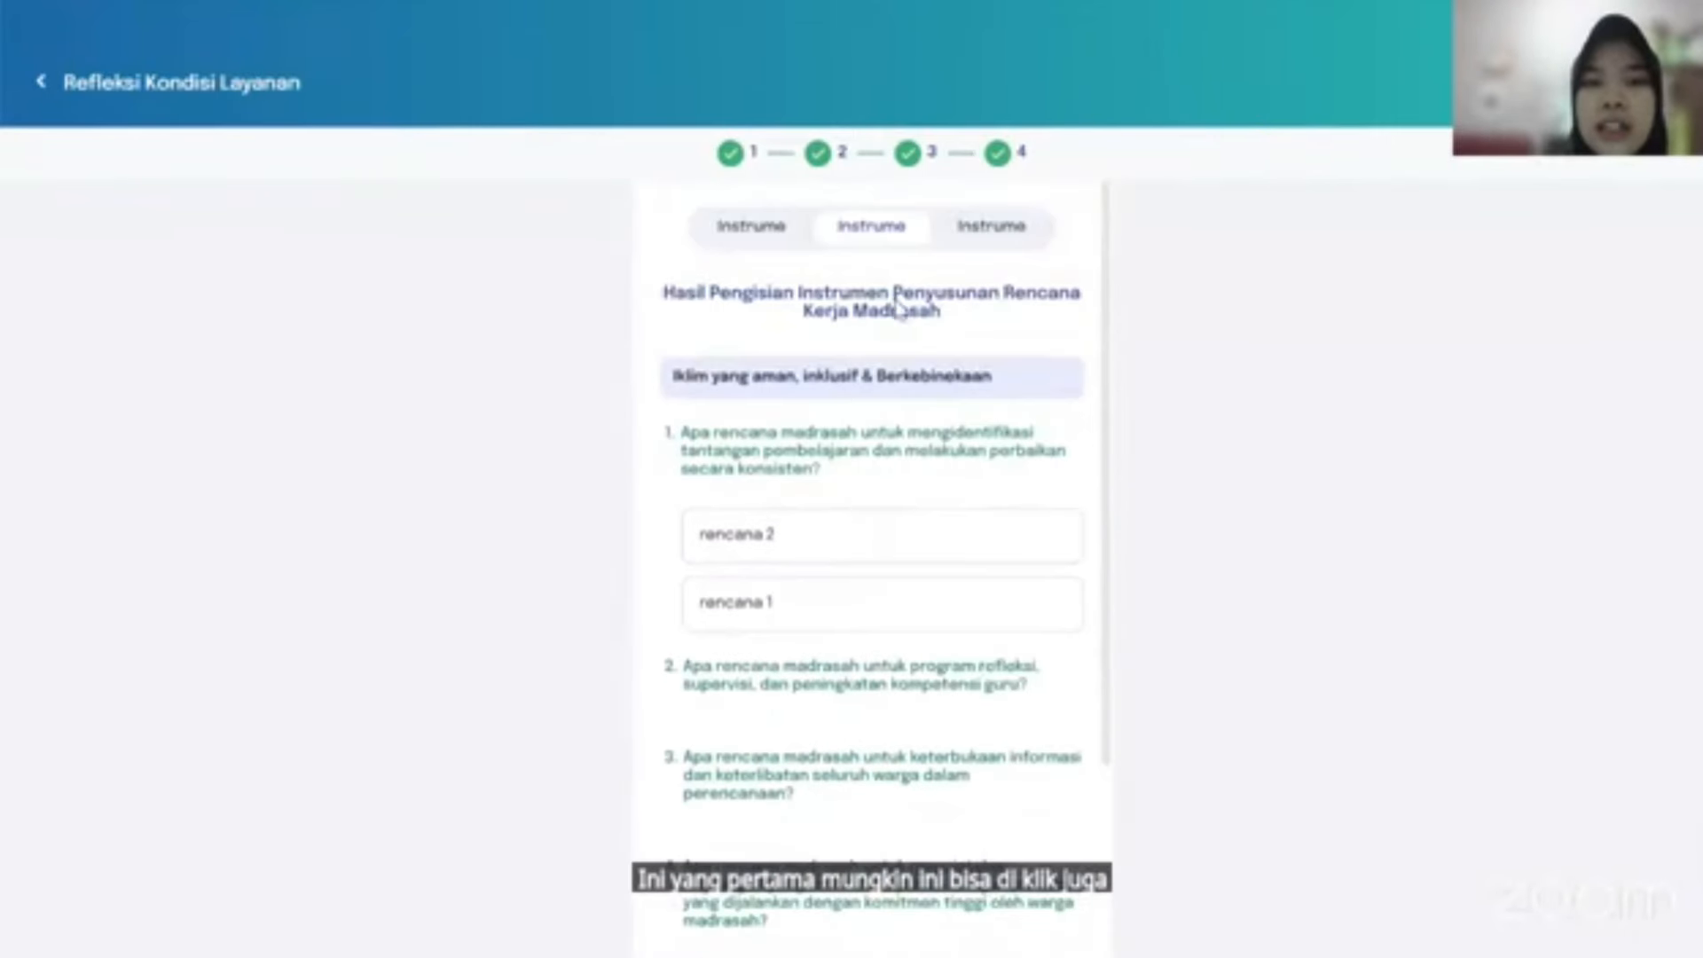
{"action": "left_click", "coordinate": [984, 236]}
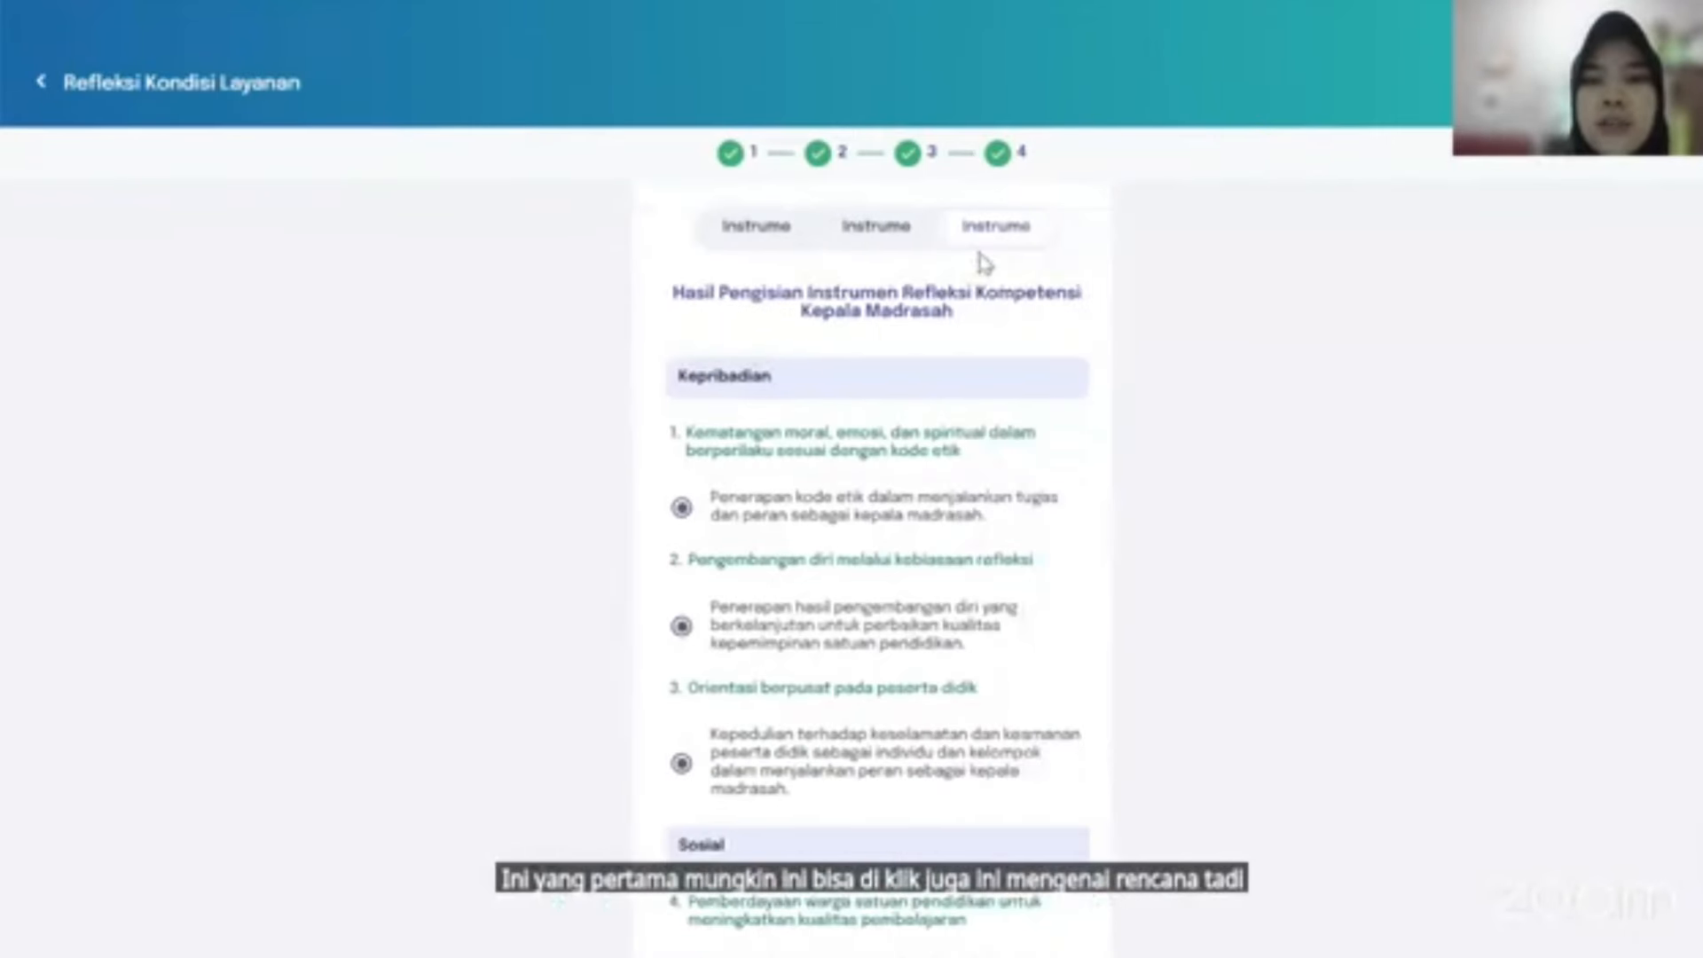
{"action": "scroll", "coordinate": [805, 499], "scroll_direction": "down", "scroll_amount": 2}
{"action": "scroll", "coordinate": [804, 499], "scroll_direction": "down", "scroll_amount": 8}
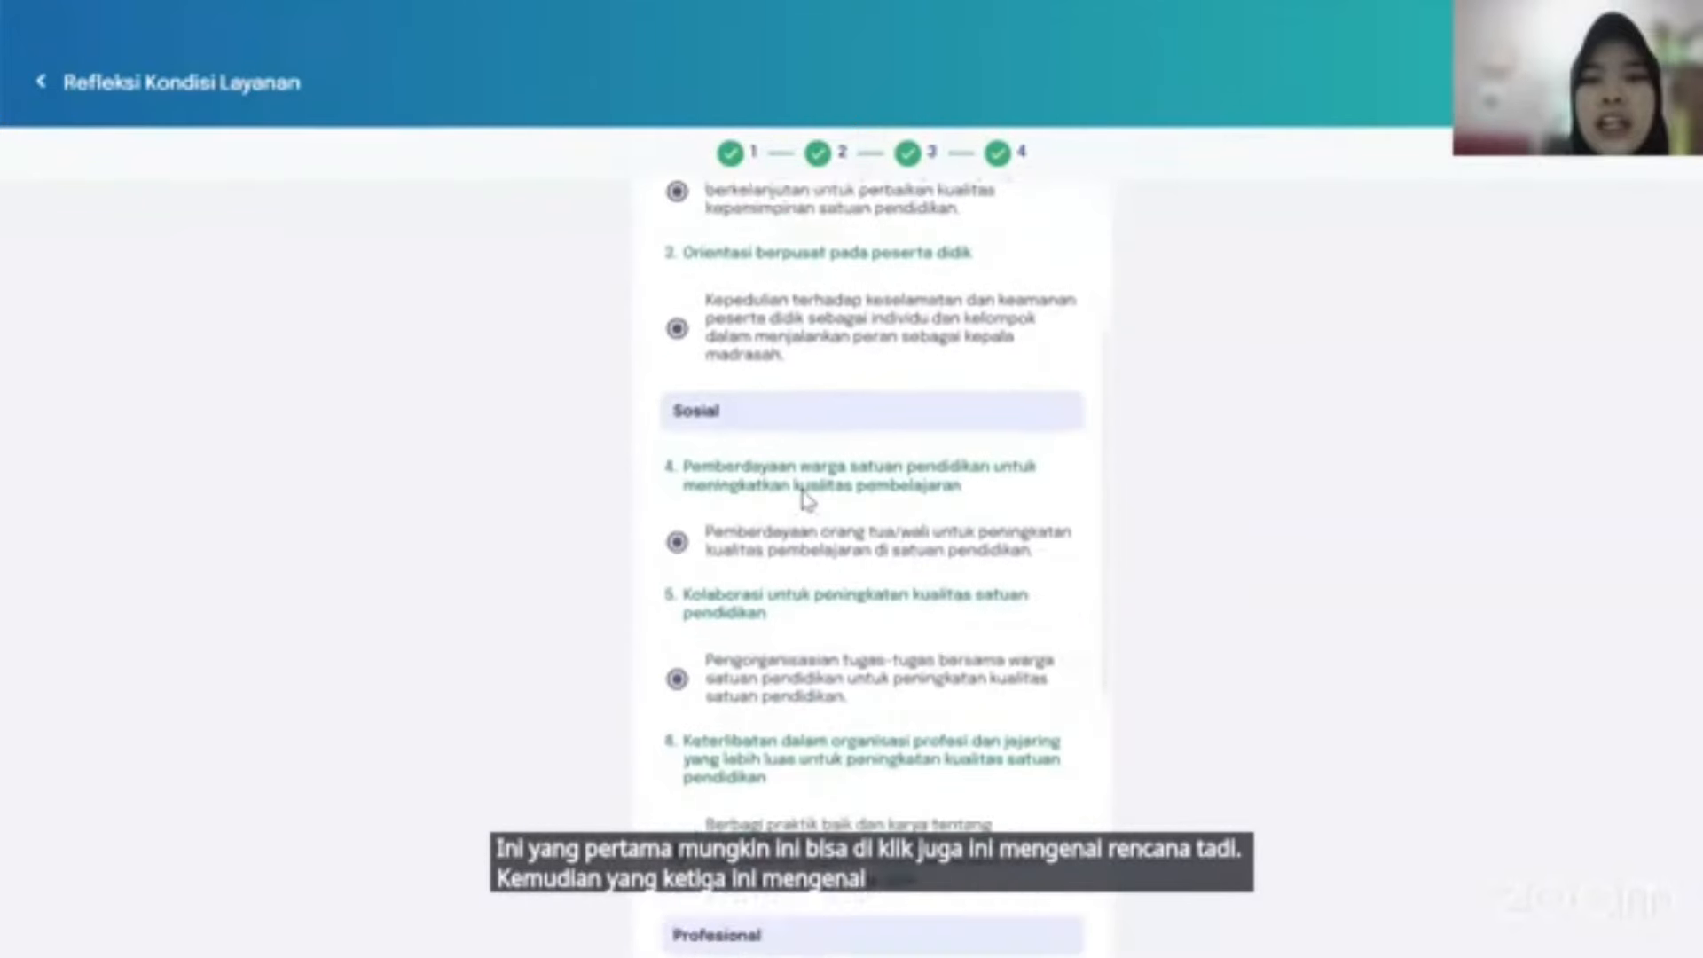
{"action": "scroll", "coordinate": [805, 499], "scroll_direction": "up", "scroll_amount": 10}
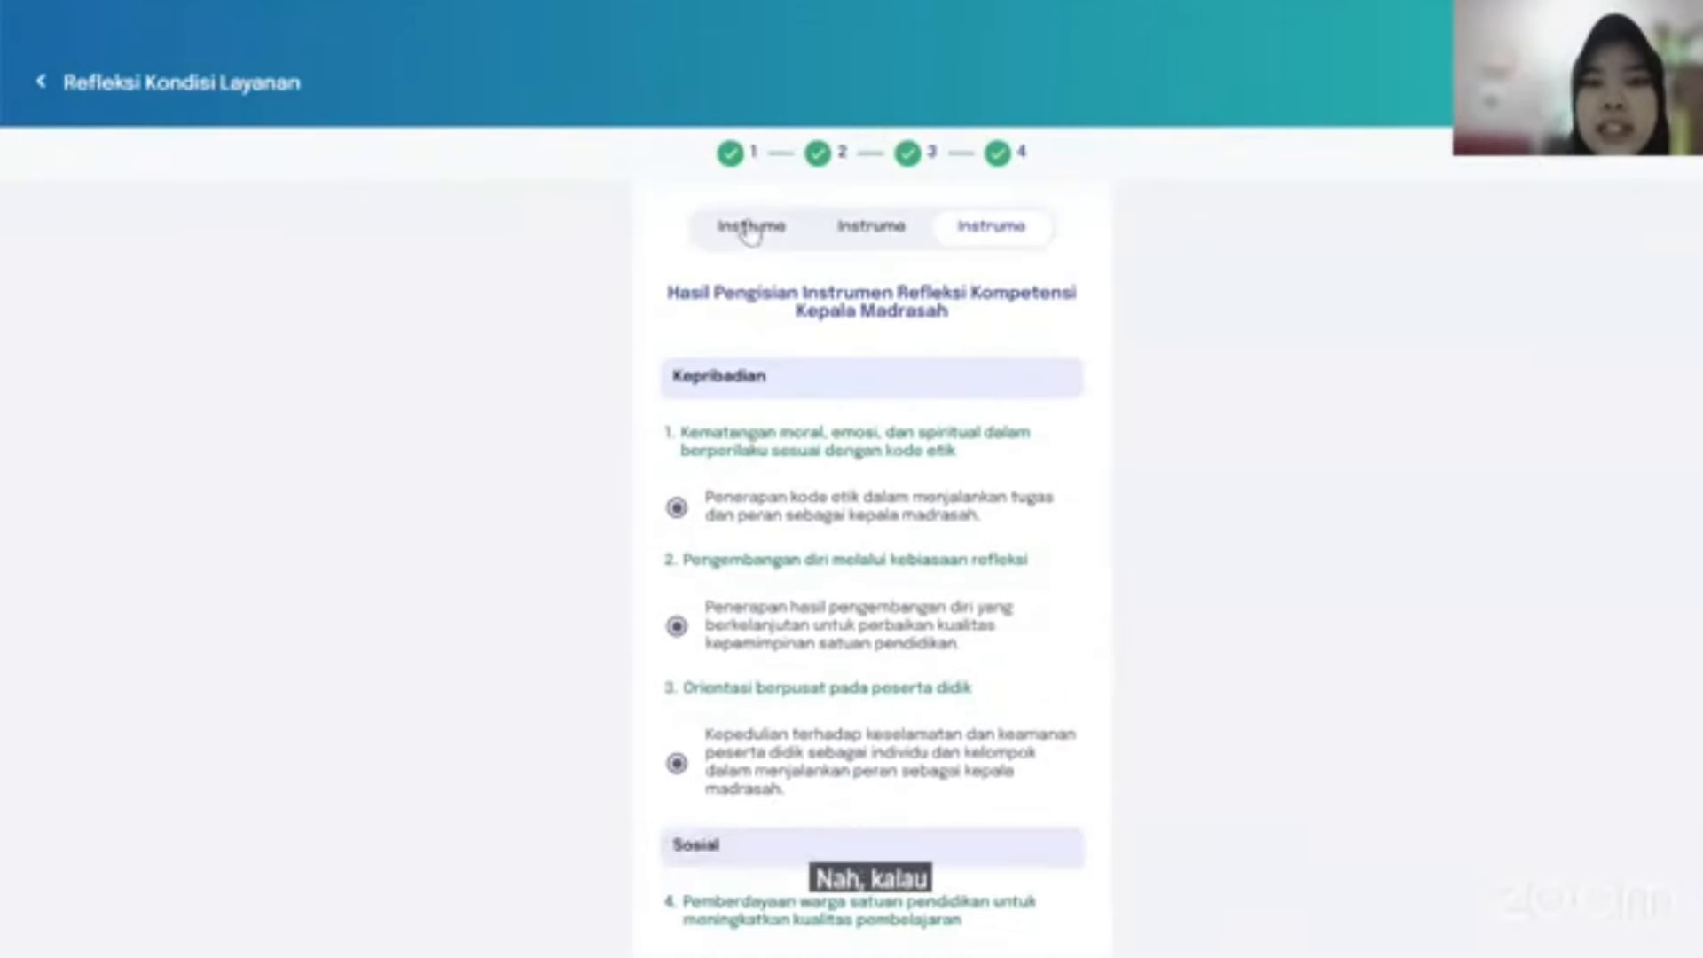
{"action": "left_click", "coordinate": [747, 227]}
{"action": "scroll", "coordinate": [945, 806], "scroll_direction": "down", "scroll_amount": 5}
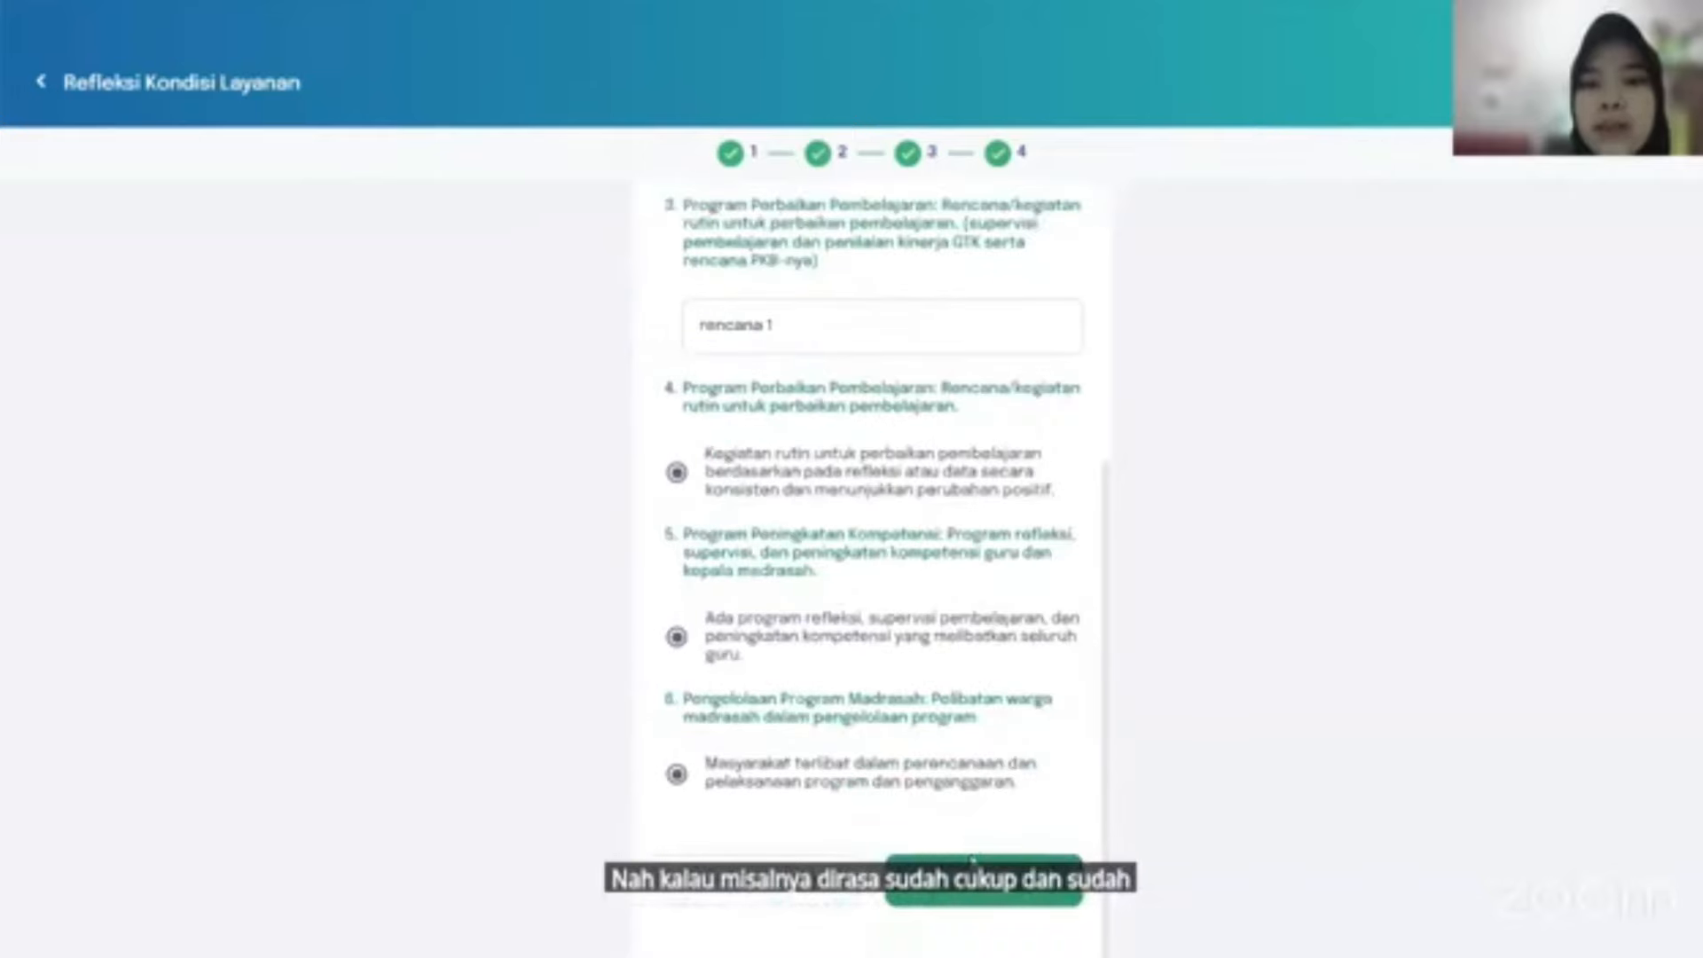
Save the reflection answers, confirm with Ya, and return to the dashboard.
{"action": "left_click", "coordinate": [1011, 896]}
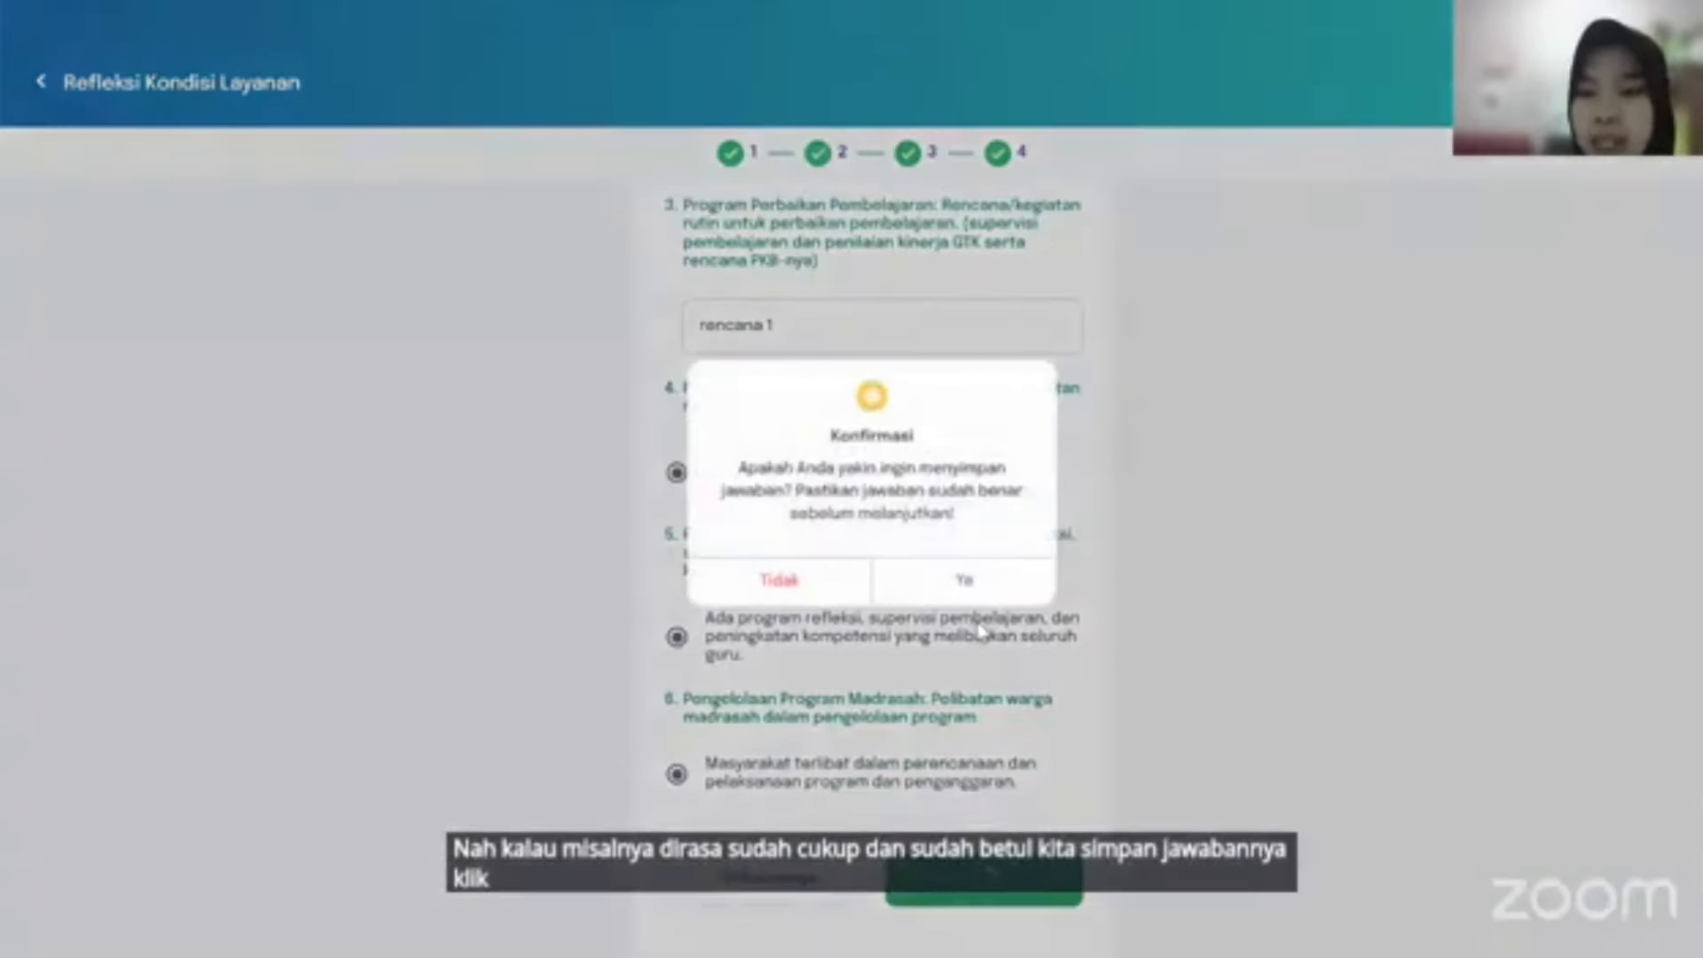
{"action": "left_click", "coordinate": [962, 582]}
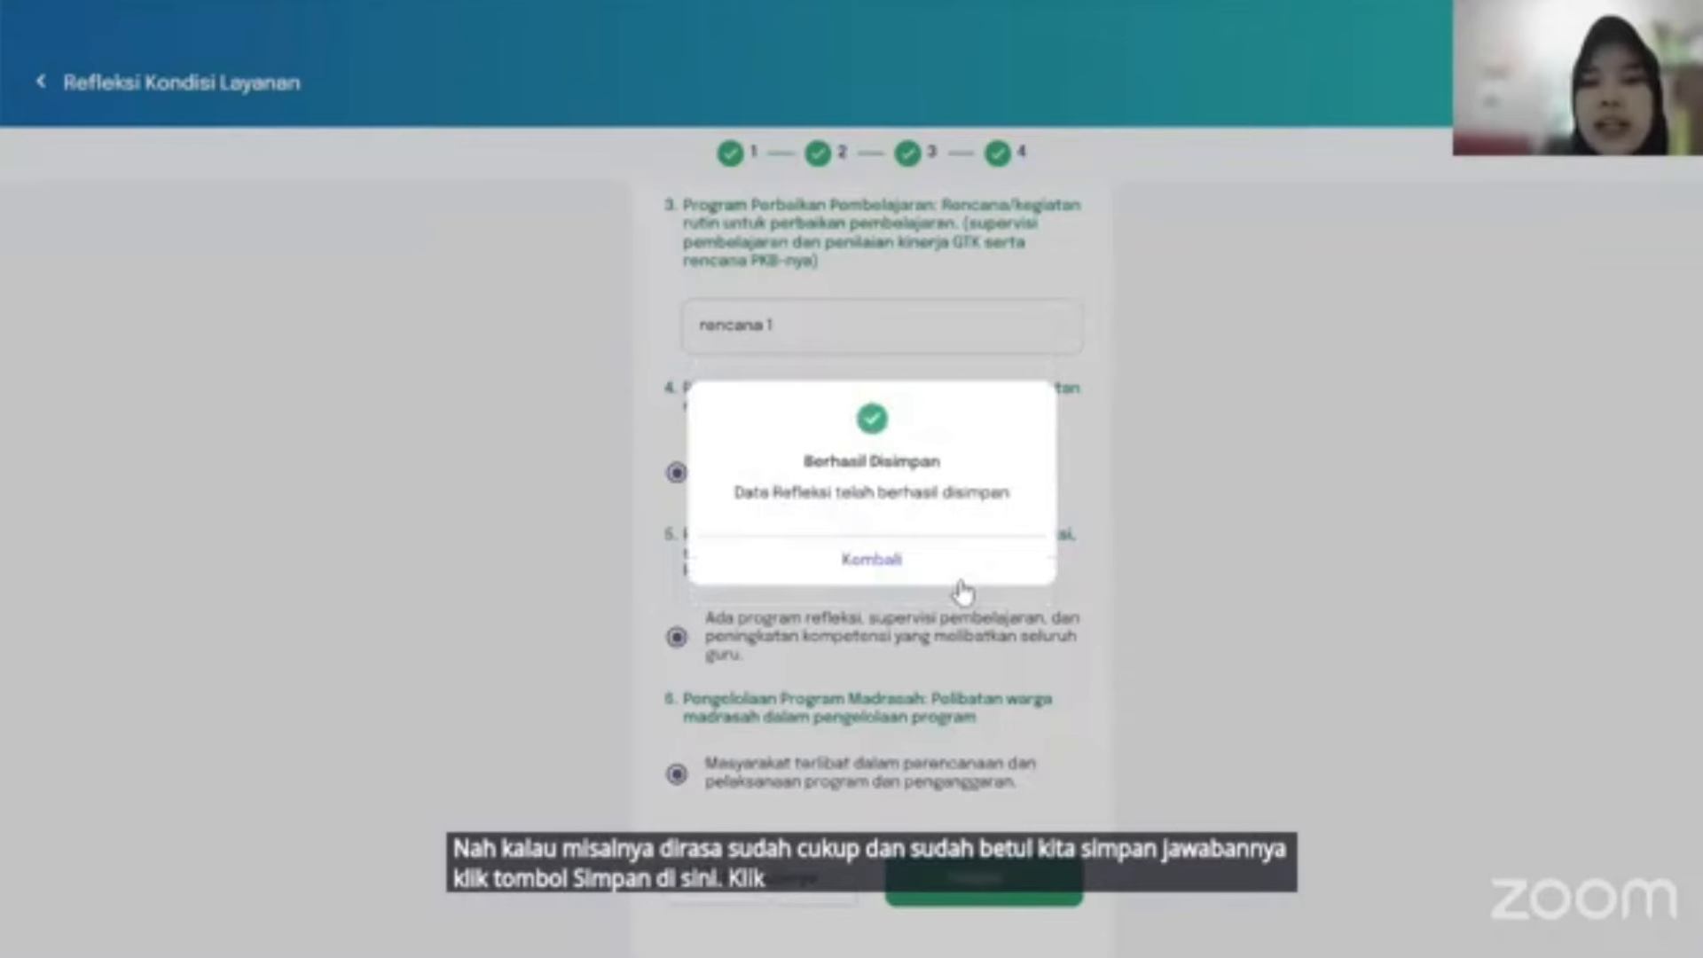
{"action": "left_click", "coordinate": [885, 566]}
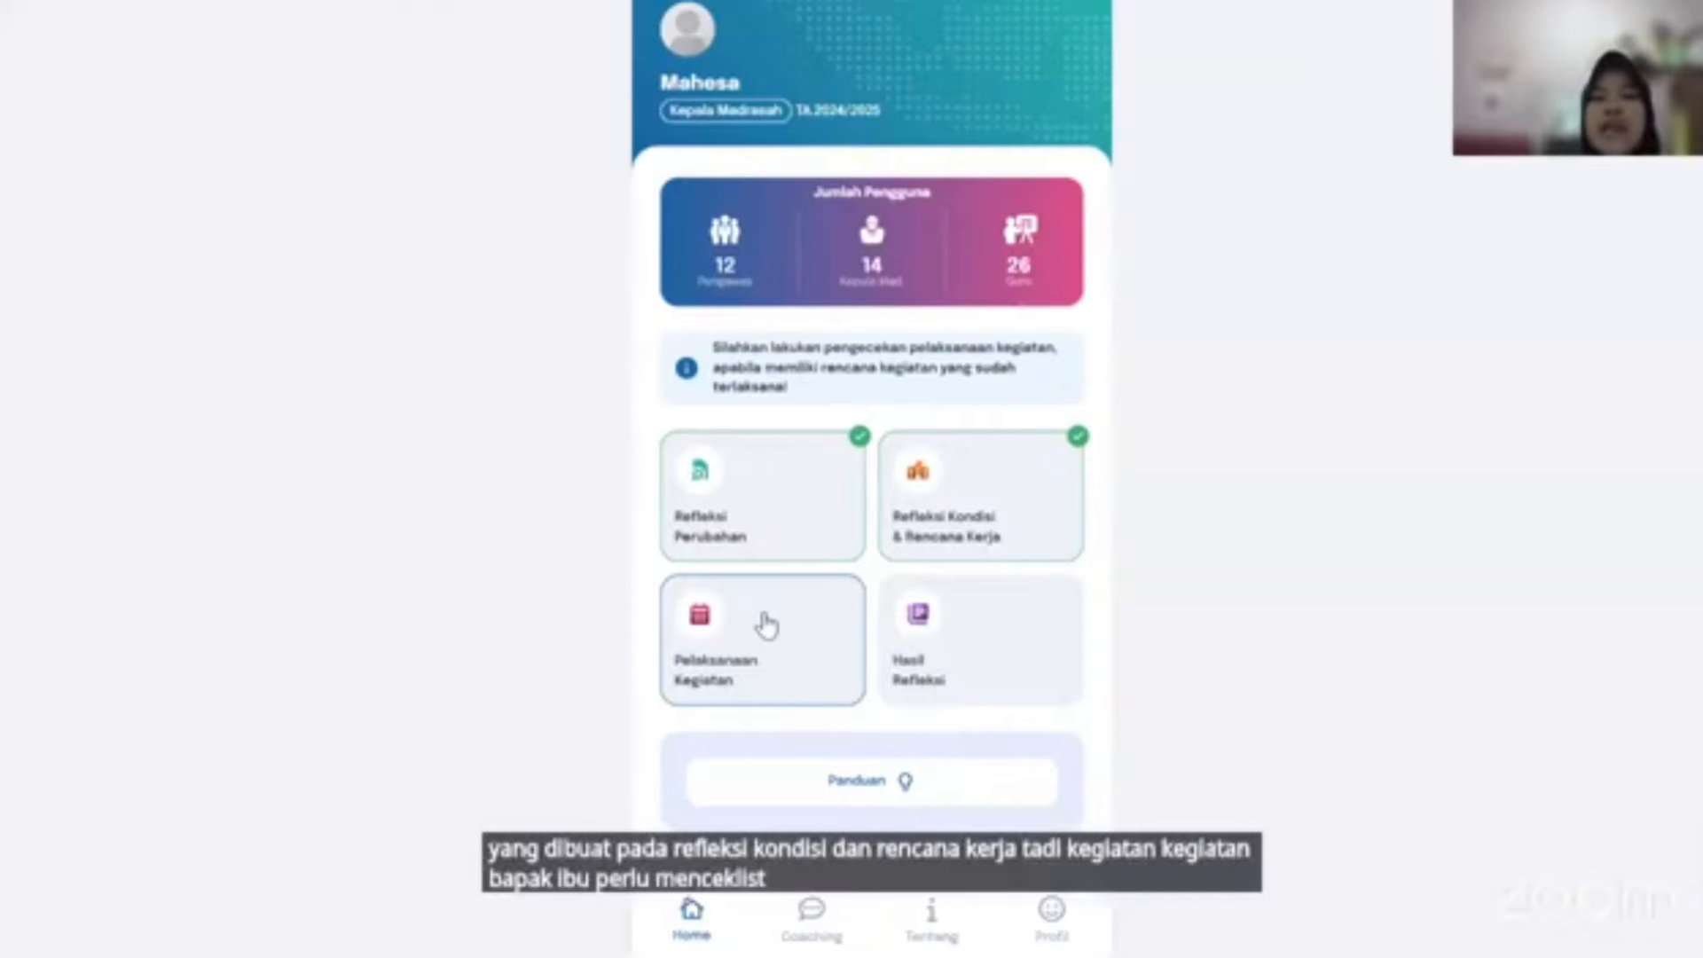
Open the Pelaksanaan Kegiatan card and continue past its instructions to the checklist.
{"action": "left_click", "coordinate": [770, 667]}
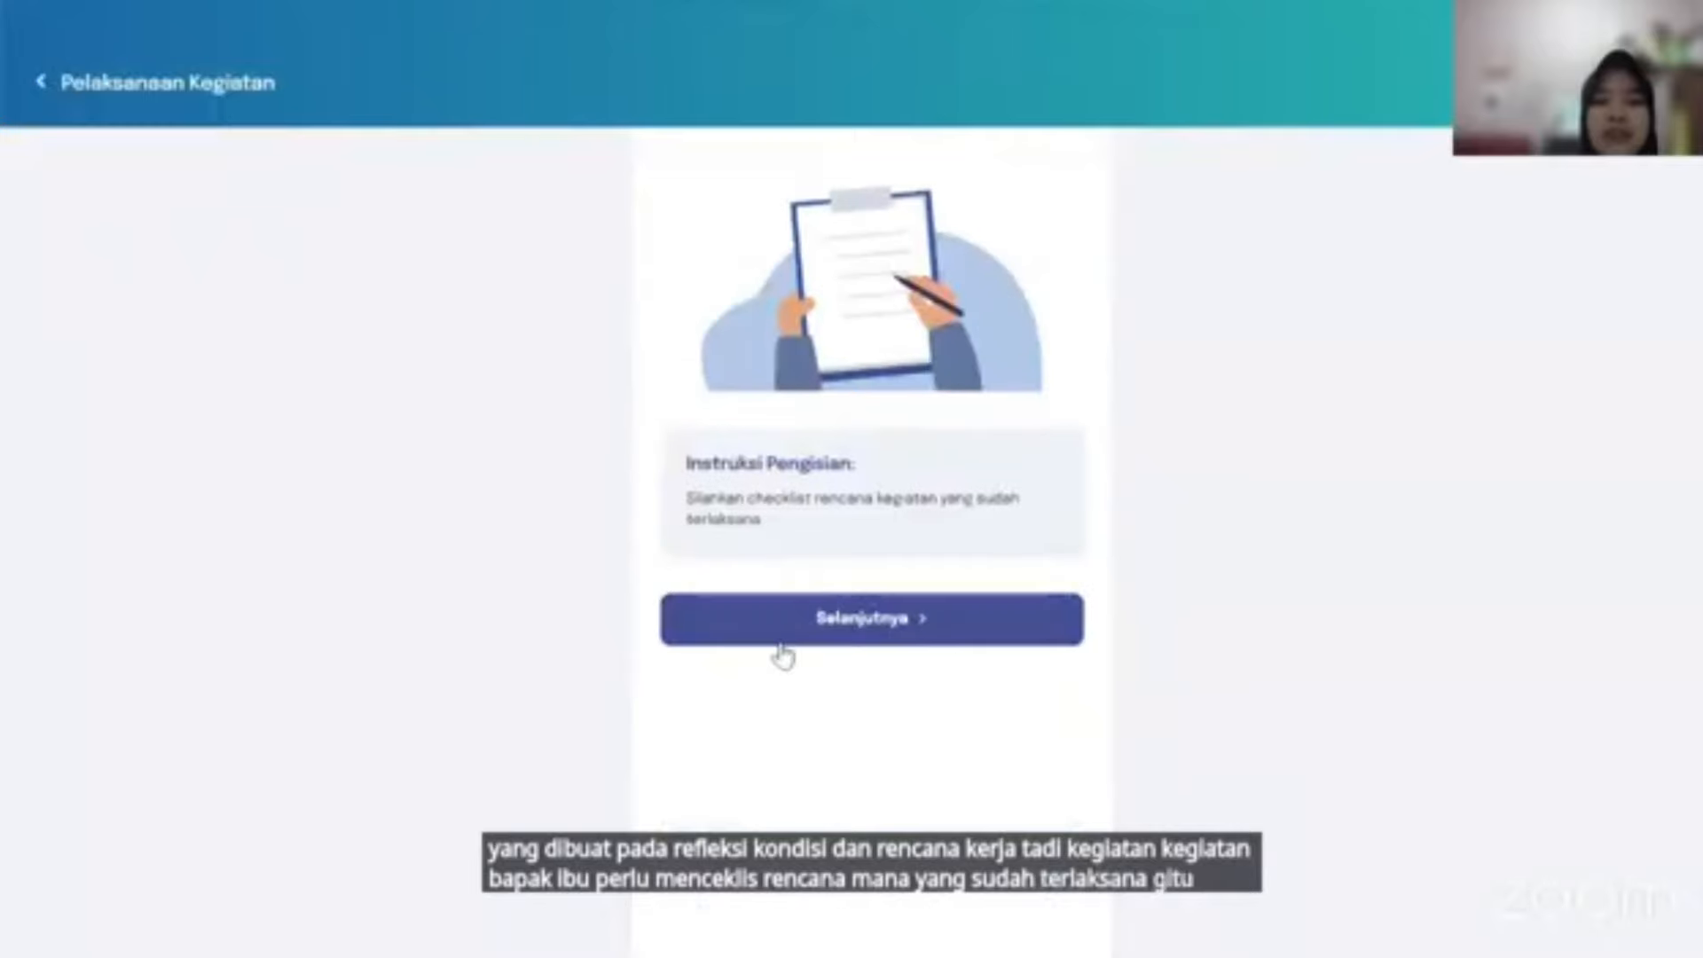
{"action": "left_click", "coordinate": [872, 625]}
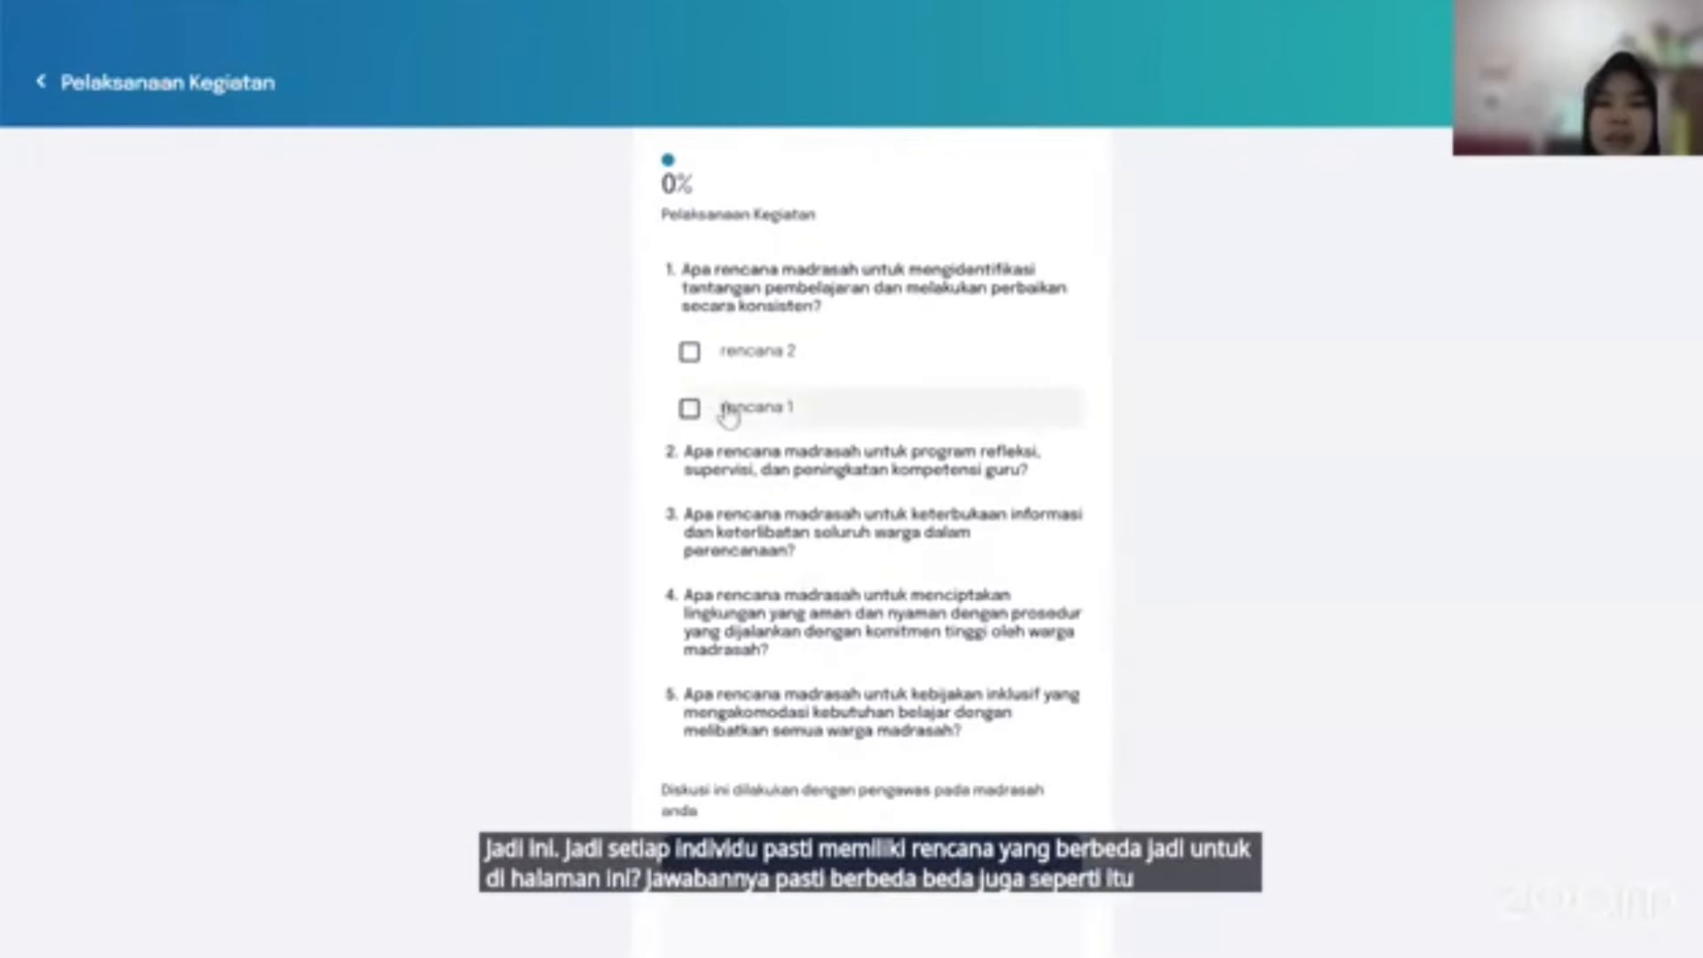
Tick rencana 2 as carried out and fill its achievements, challenges and lessons-learned answers.
{"action": "left_click", "coordinate": [693, 365]}
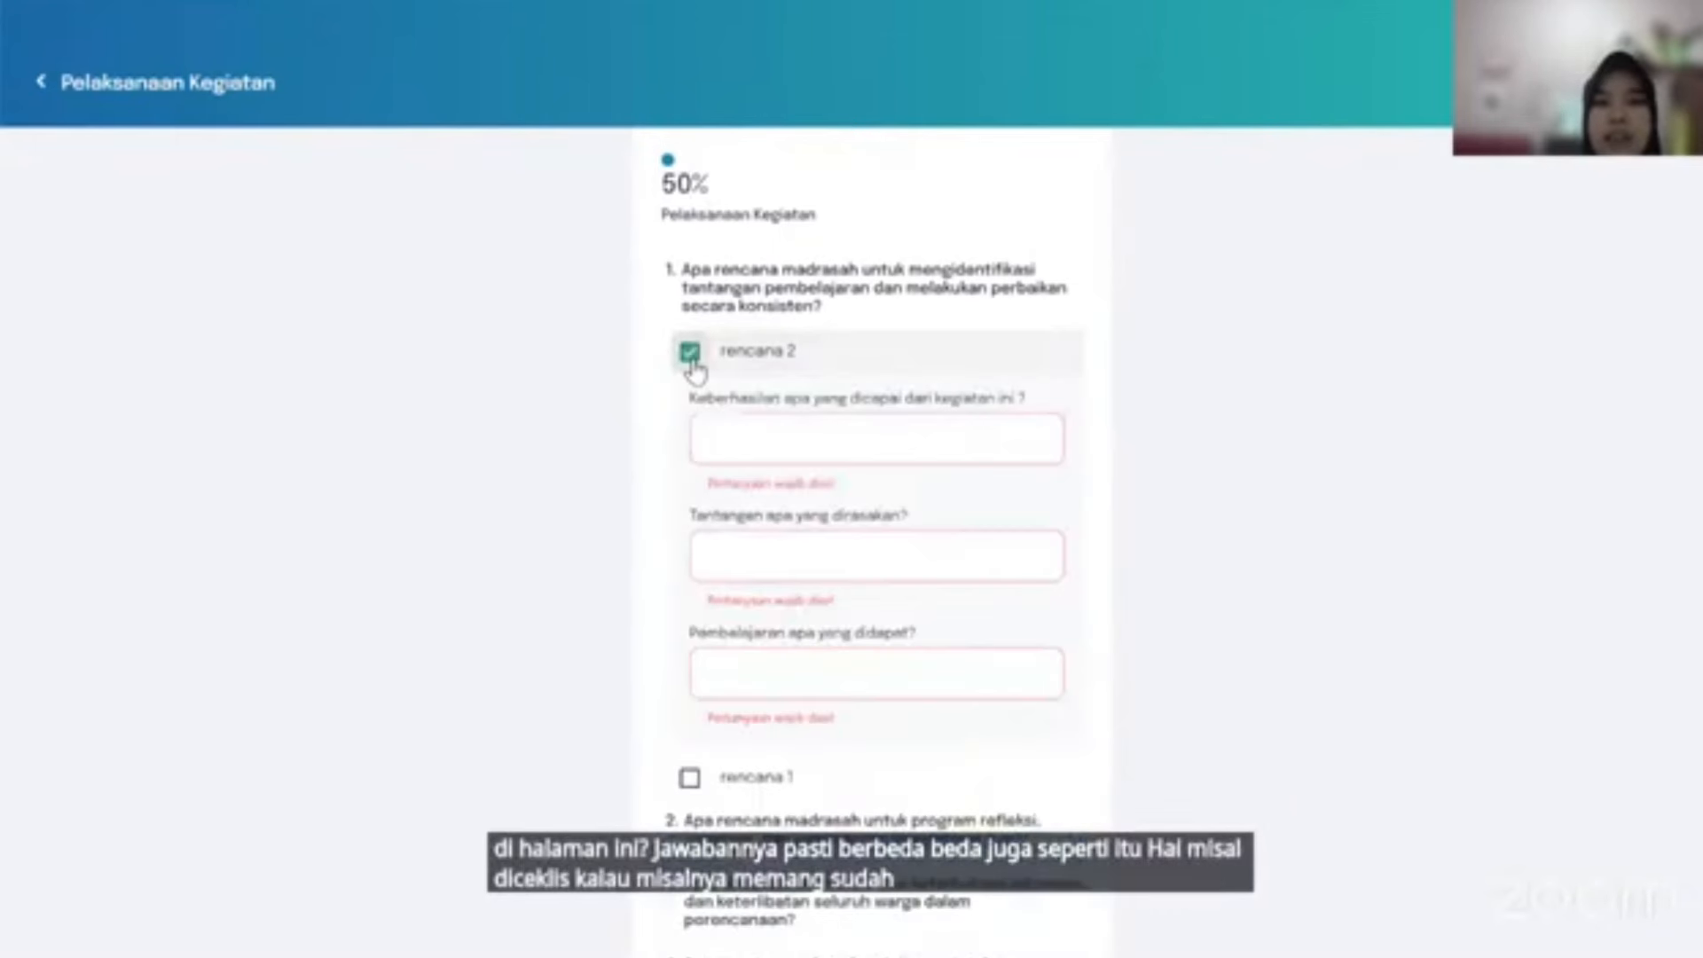
{"action": "left_click", "coordinate": [959, 433]}
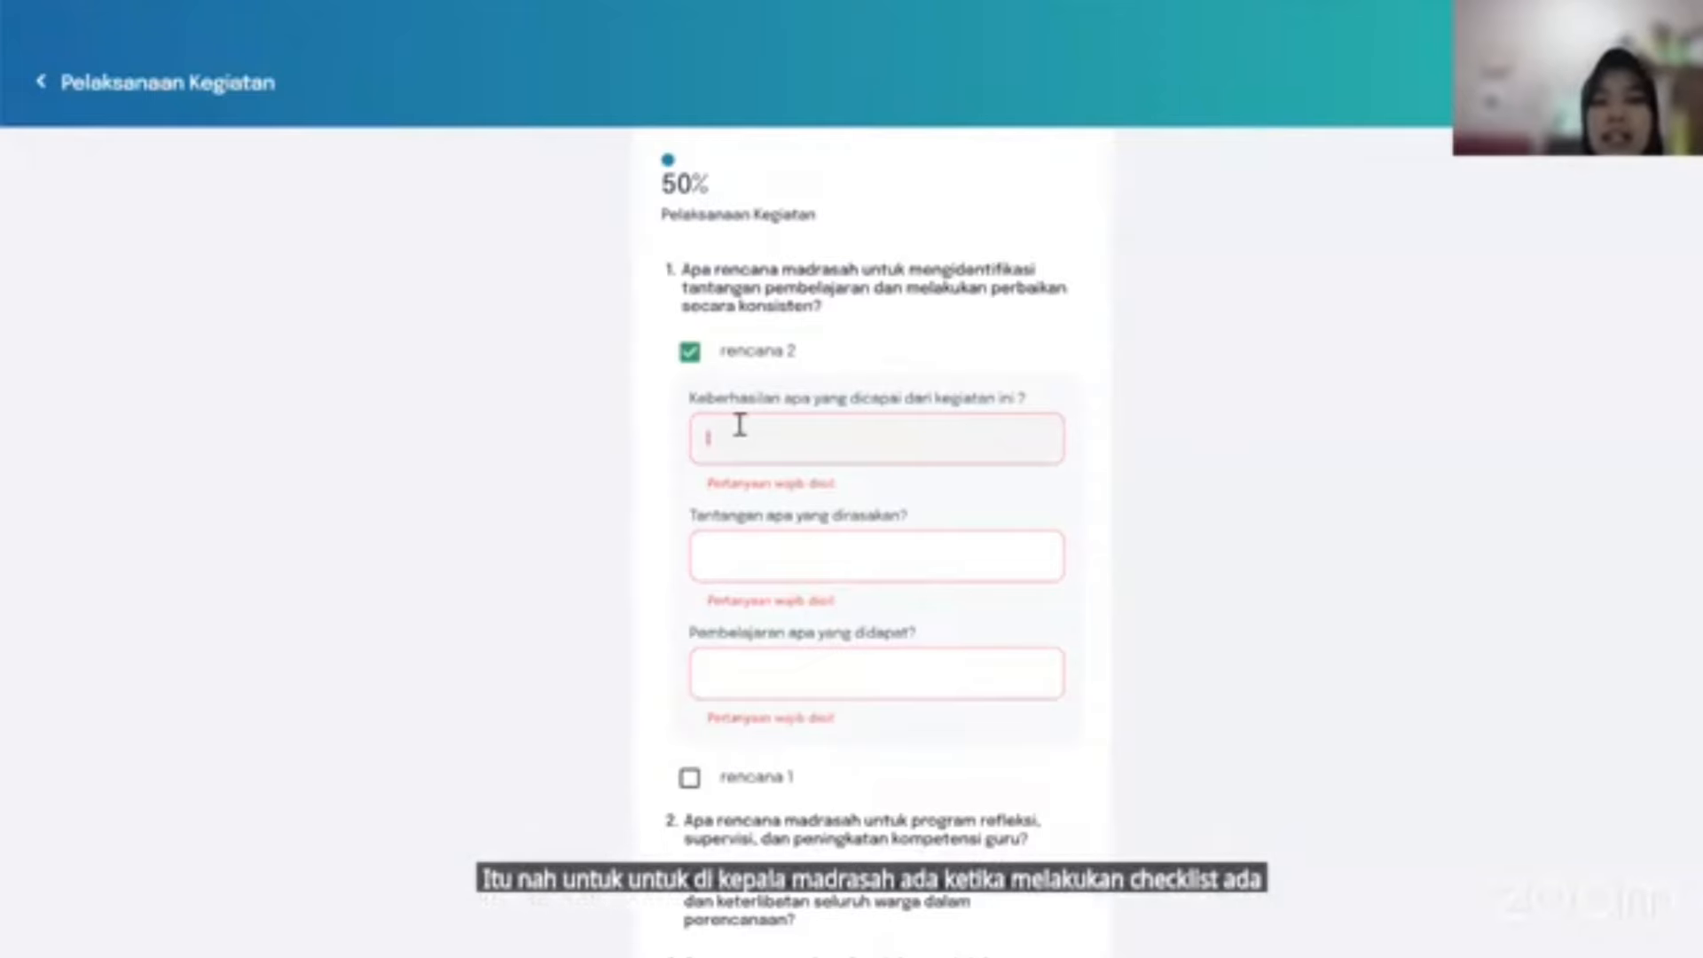
{"action": "scroll", "coordinate": [857, 652], "scroll_direction": "down", "scroll_amount": 1}
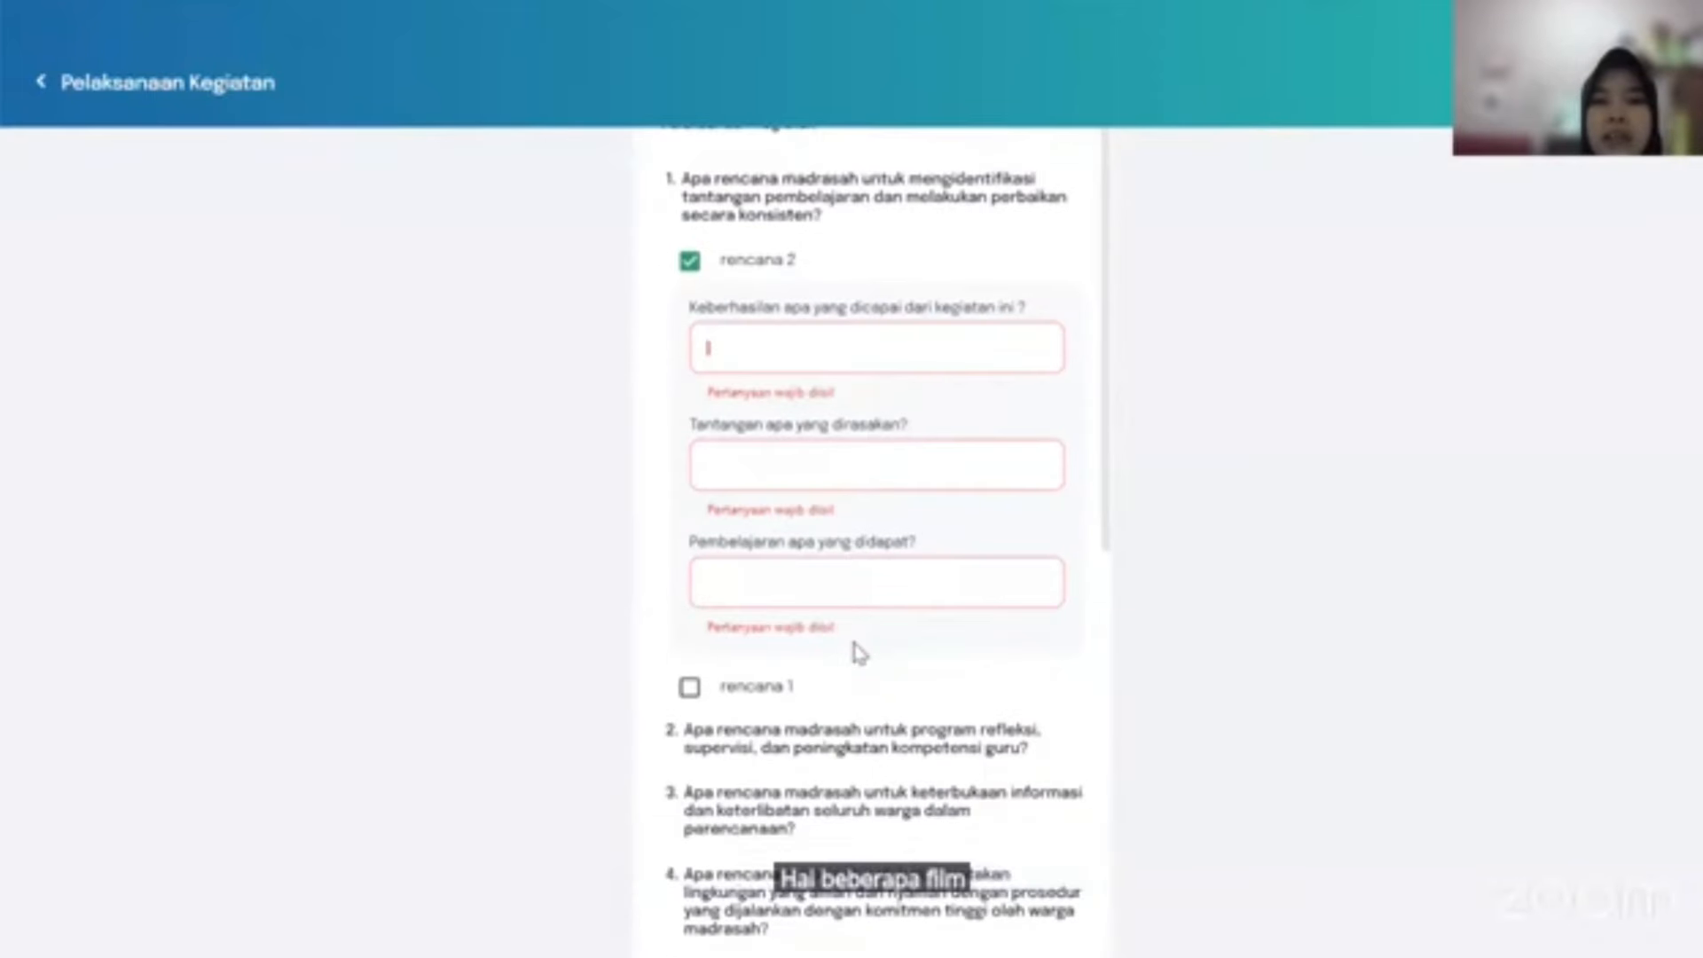
{"action": "type", "text": "hi"}
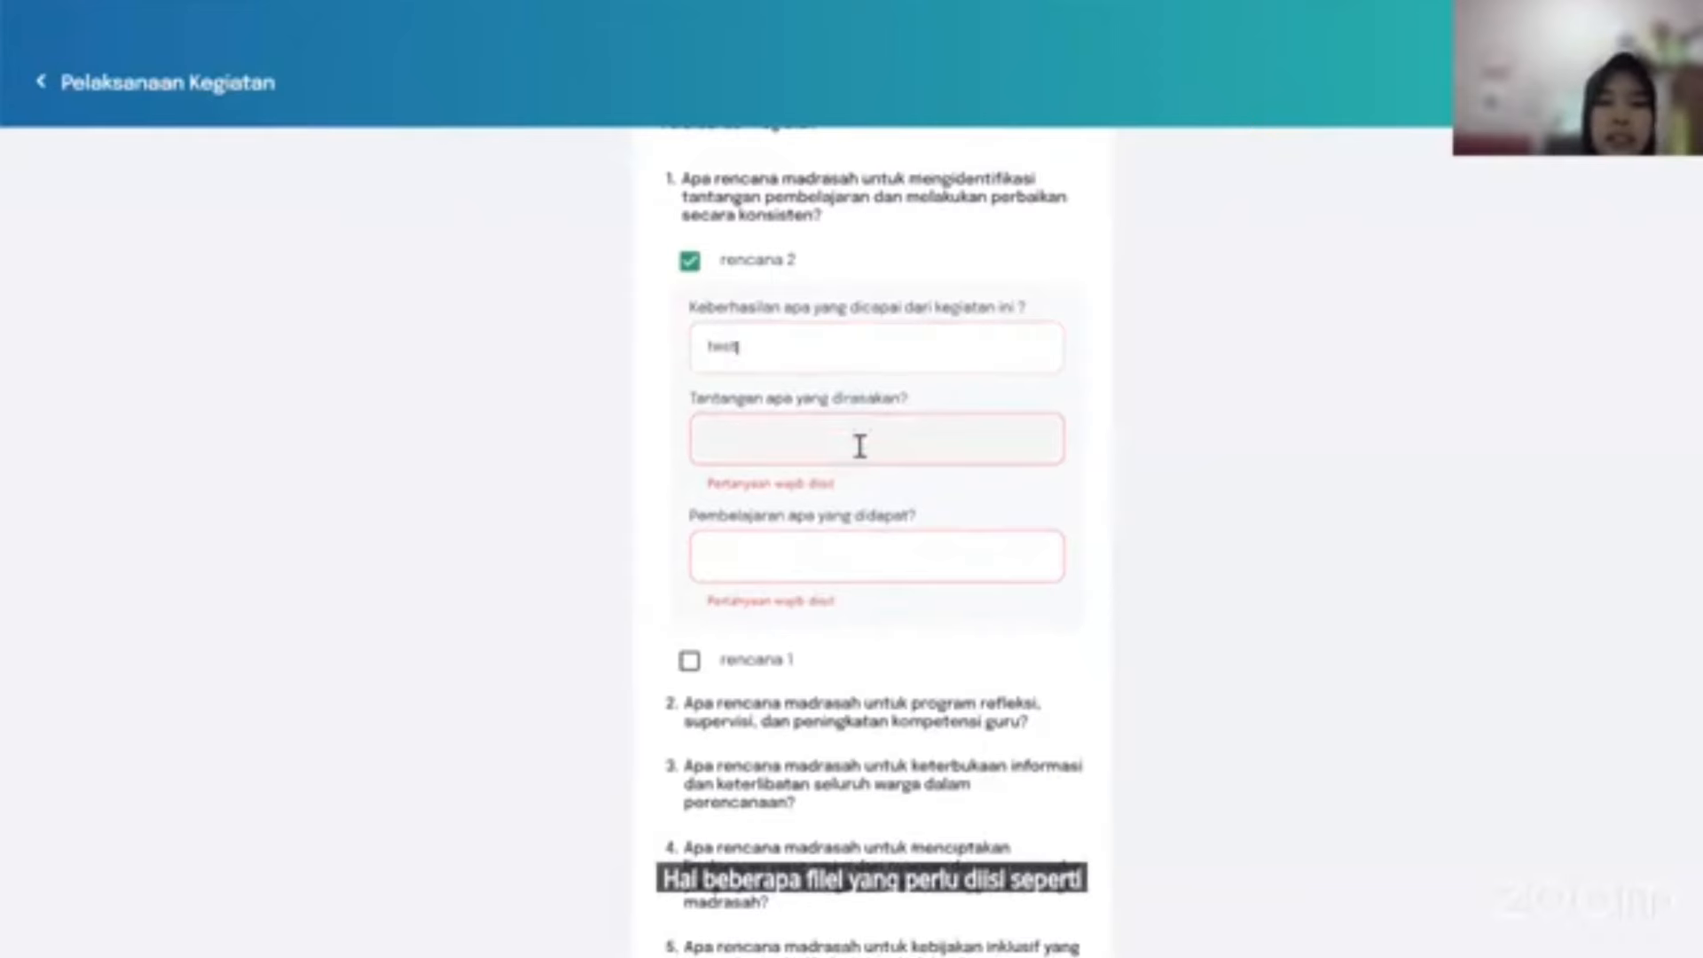
{"action": "left_click", "coordinate": [853, 442]}
{"action": "type", "text": "test"}
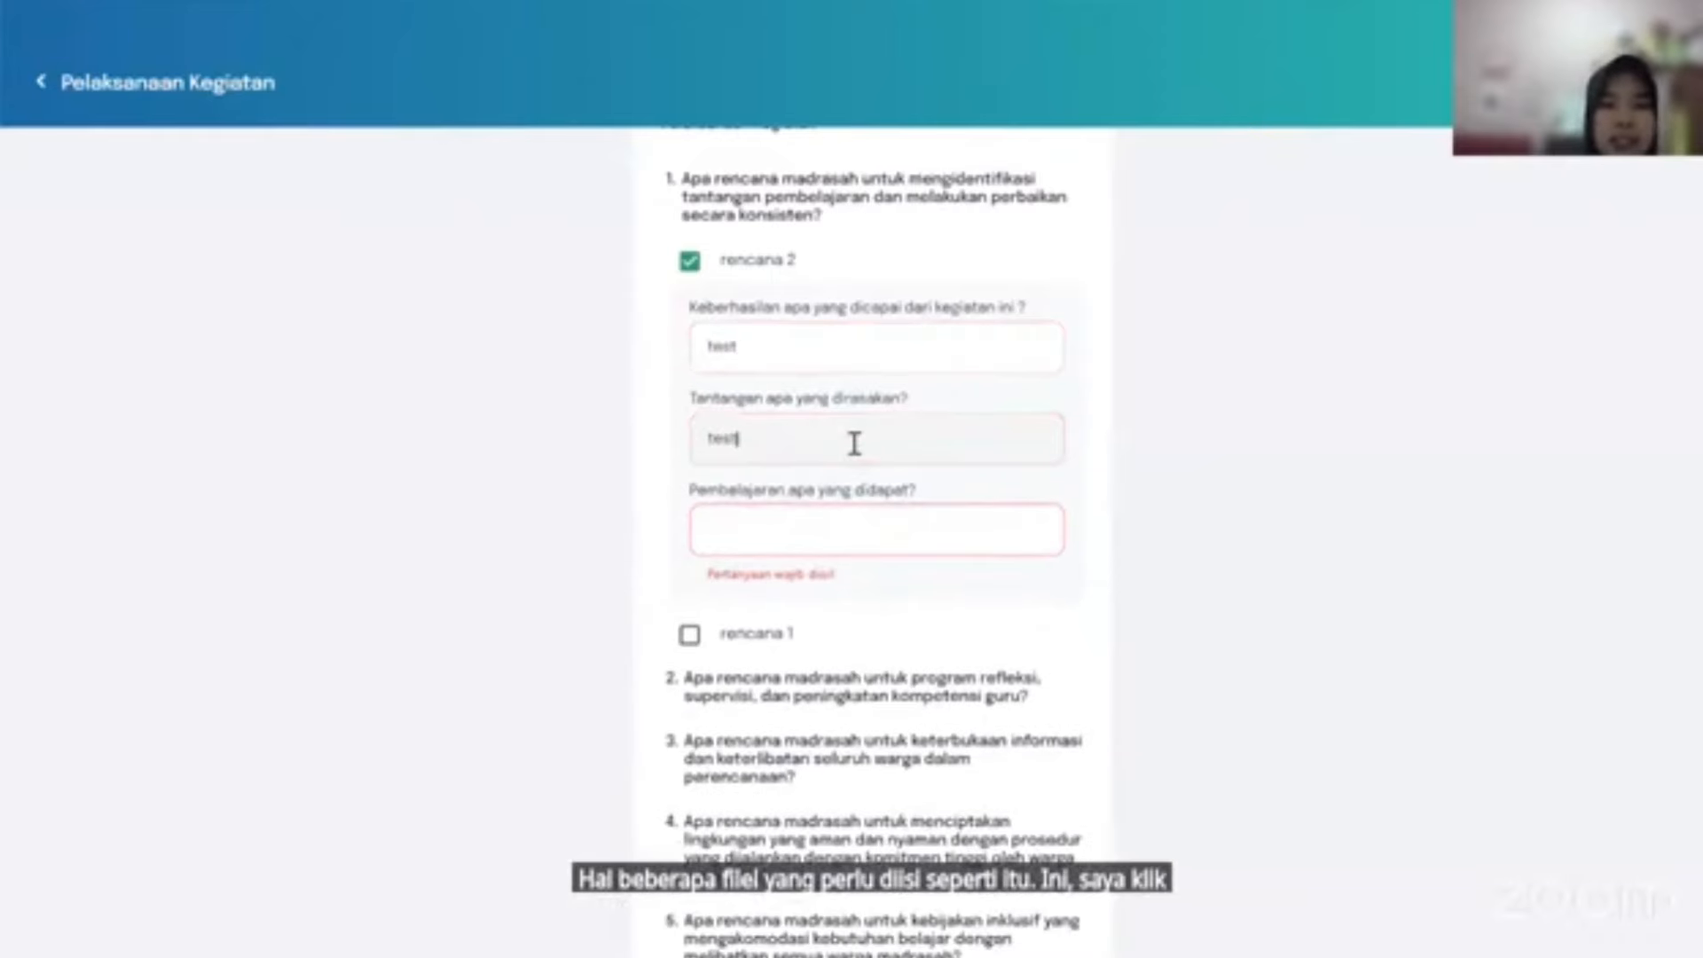
{"action": "left_click", "coordinate": [818, 534]}
{"action": "type", "text": "test"}
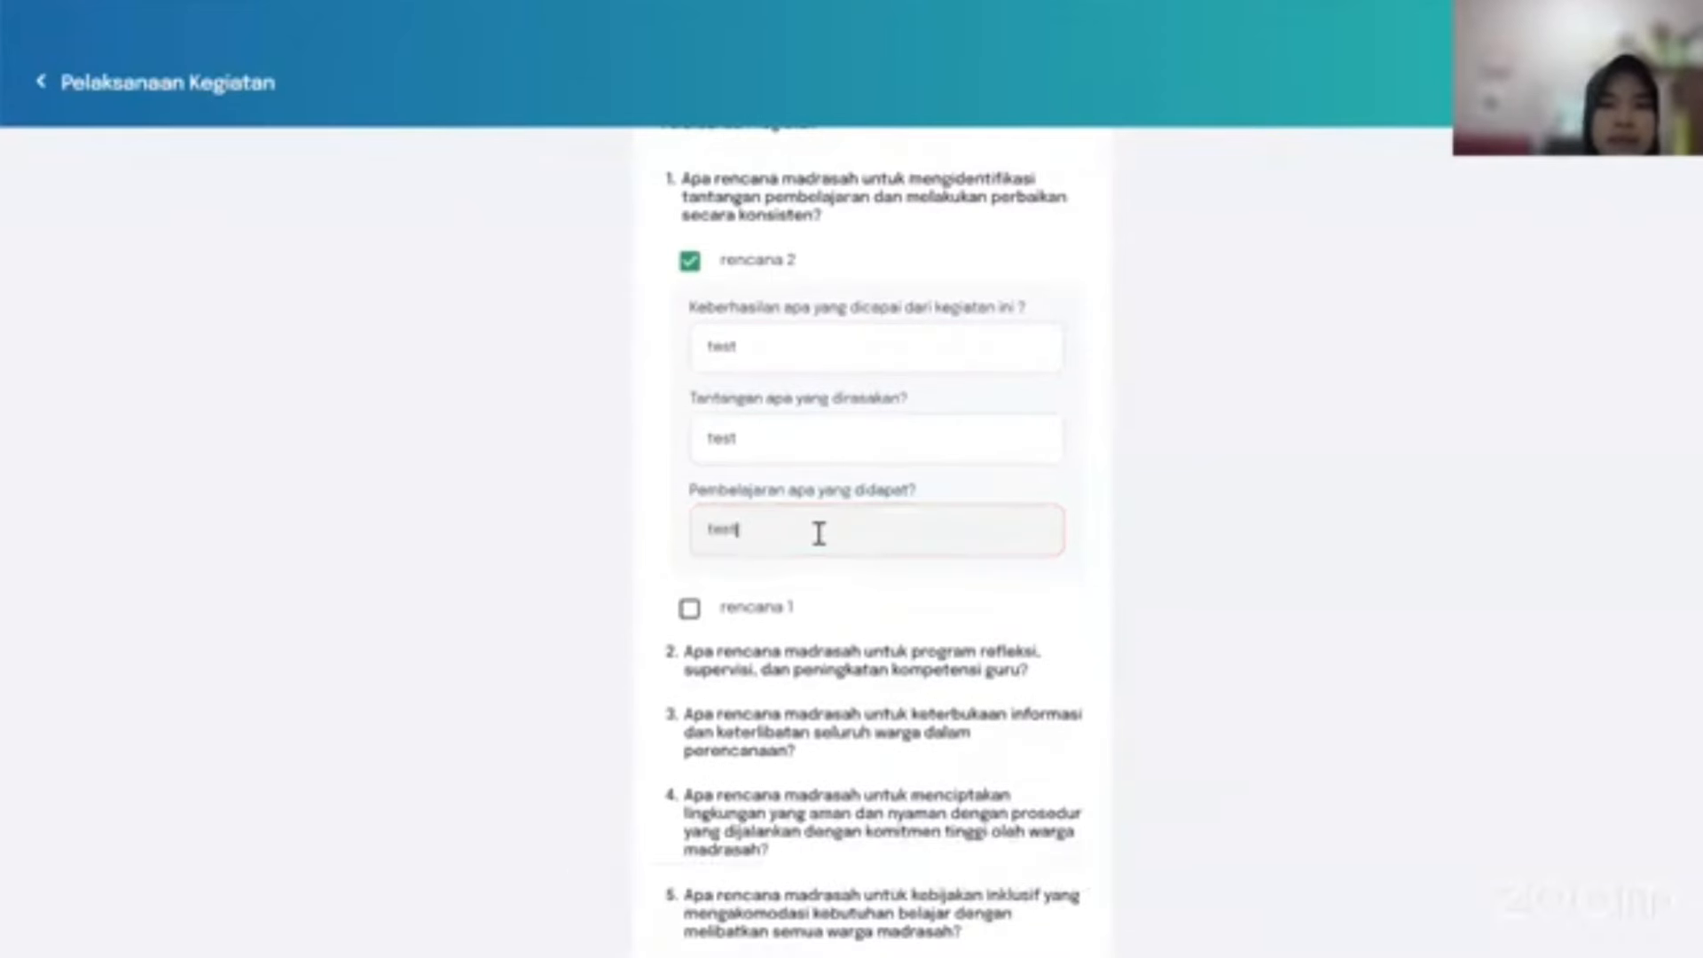
Save the checklist answers, confirm with Ya, and return to the home dashboard.
{"action": "scroll", "coordinate": [847, 552], "scroll_direction": "down", "scroll_amount": 4}
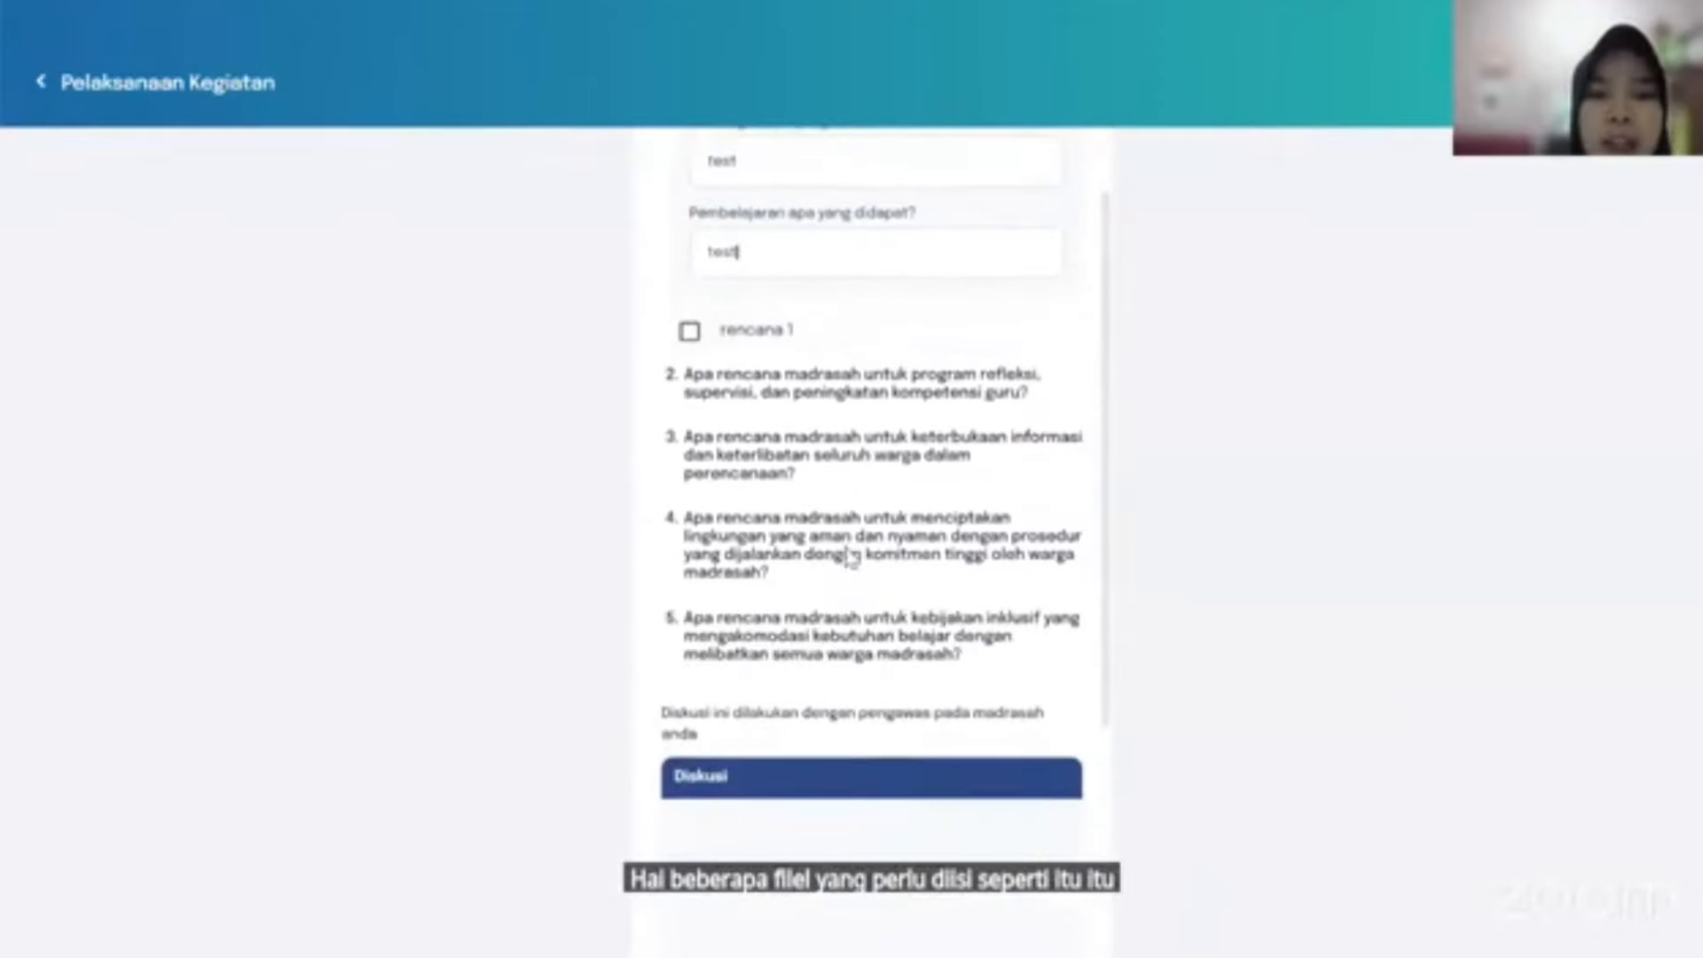
{"action": "scroll", "coordinate": [846, 553], "scroll_direction": "down", "scroll_amount": 4}
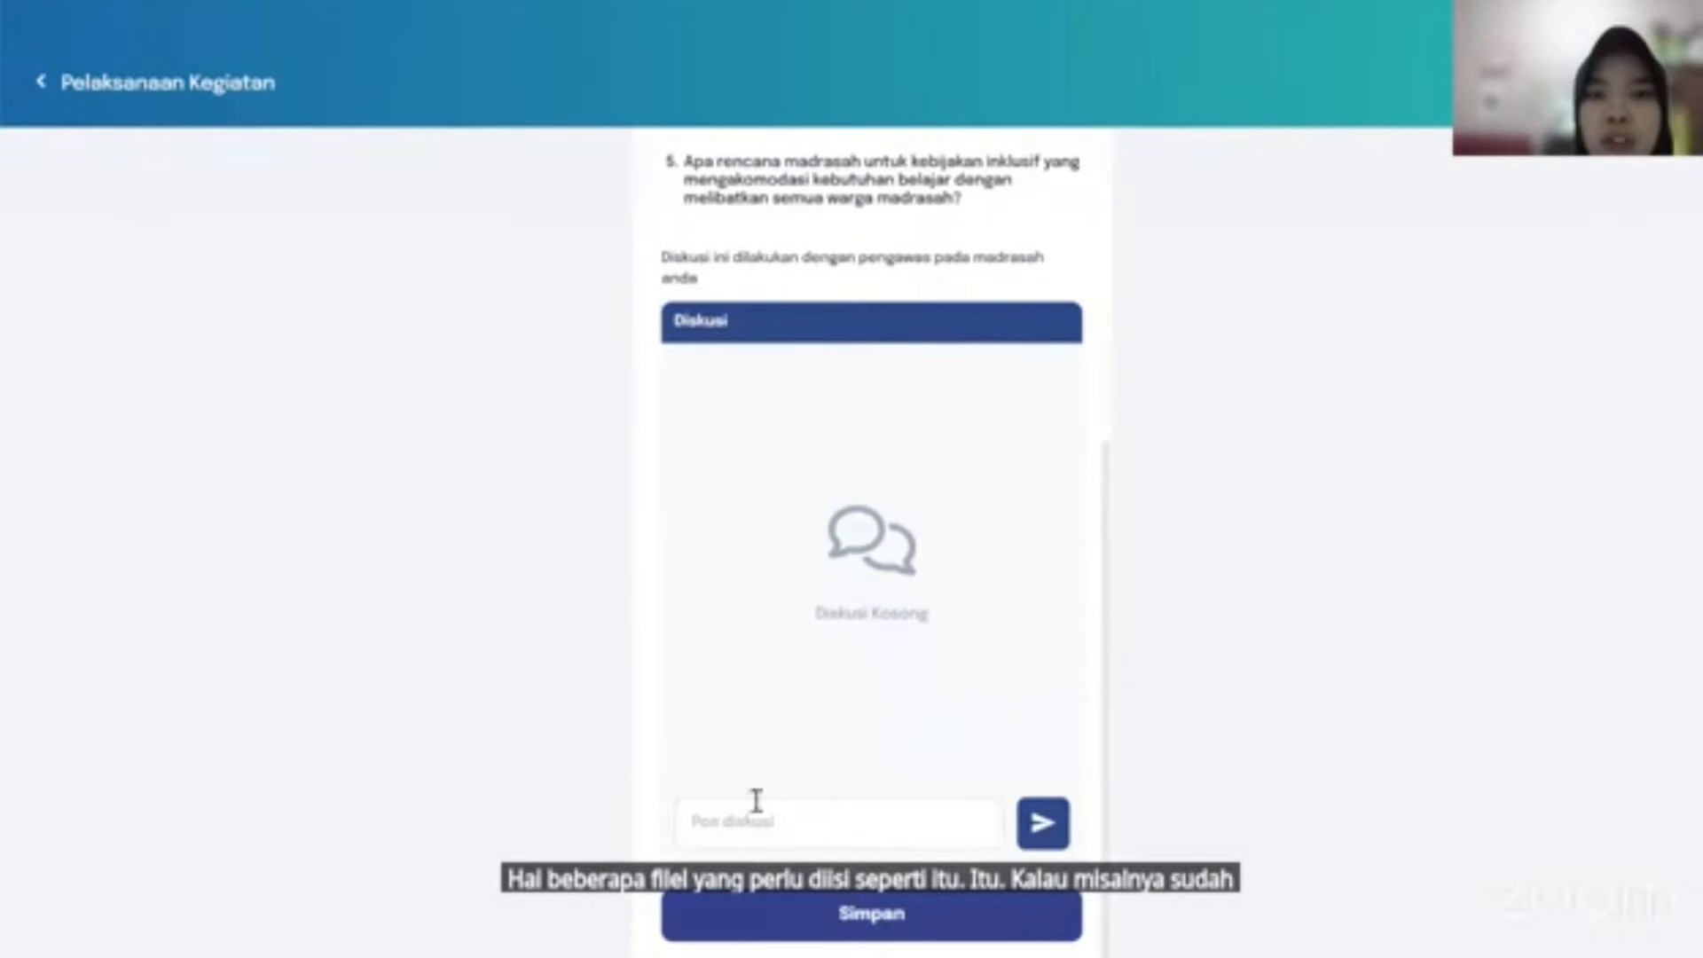
{"action": "left_click", "coordinate": [938, 916]}
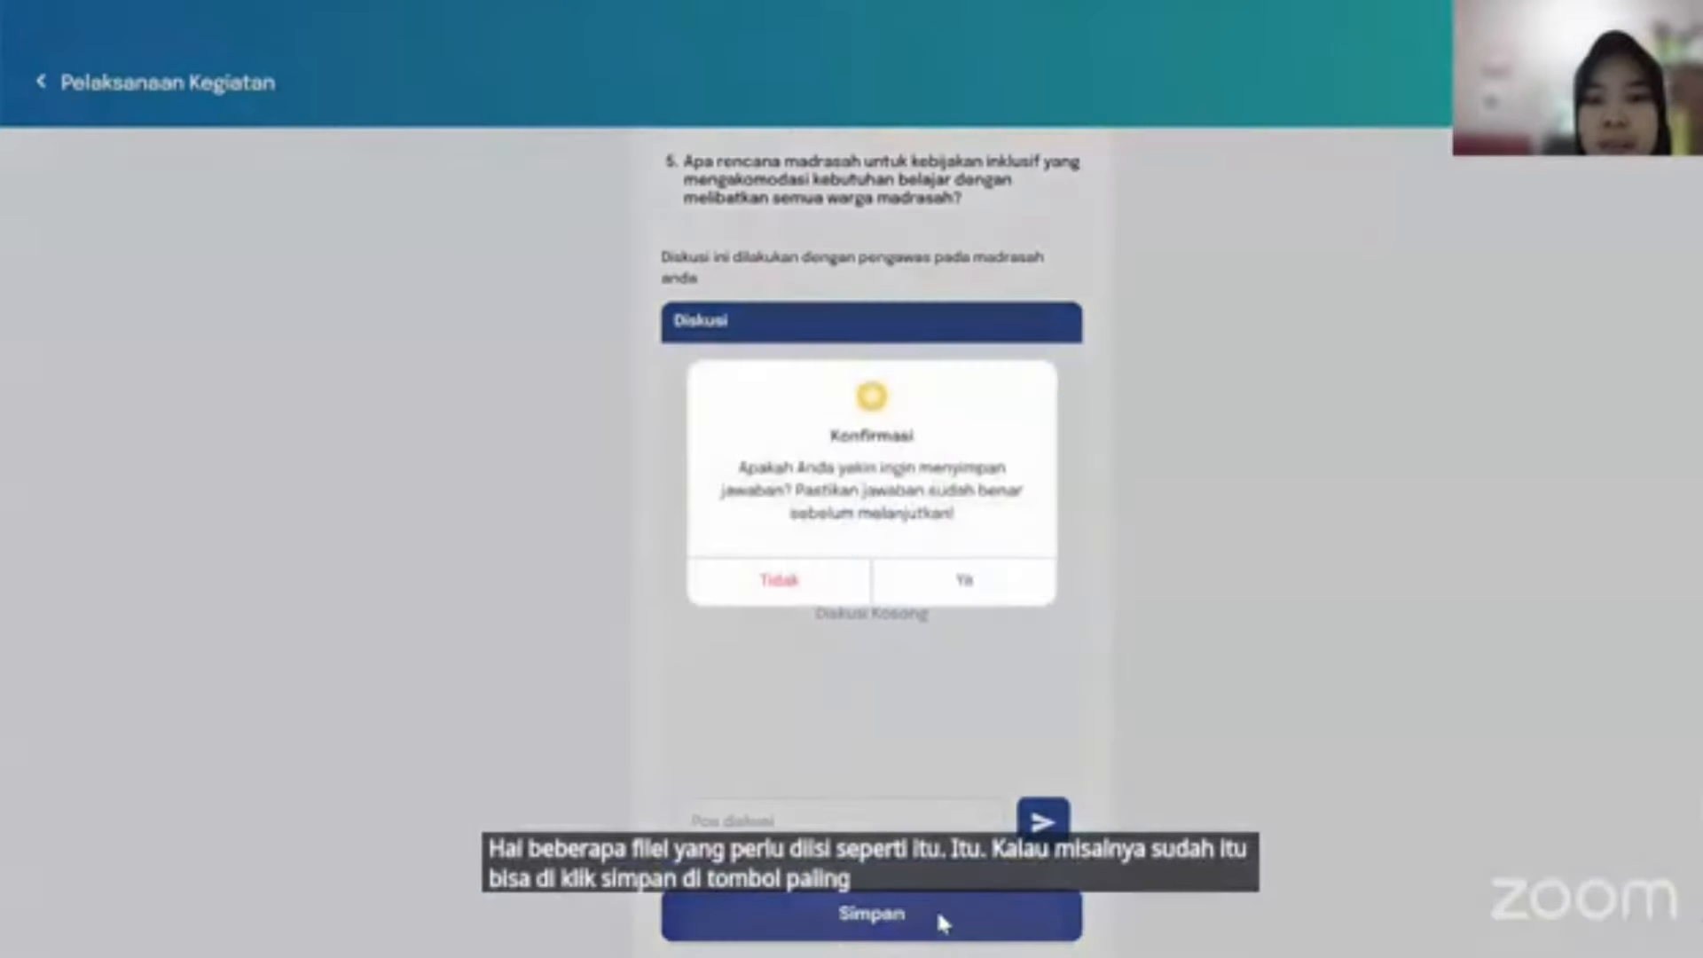
{"action": "left_click", "coordinate": [969, 593]}
{"action": "left_click", "coordinate": [924, 581]}
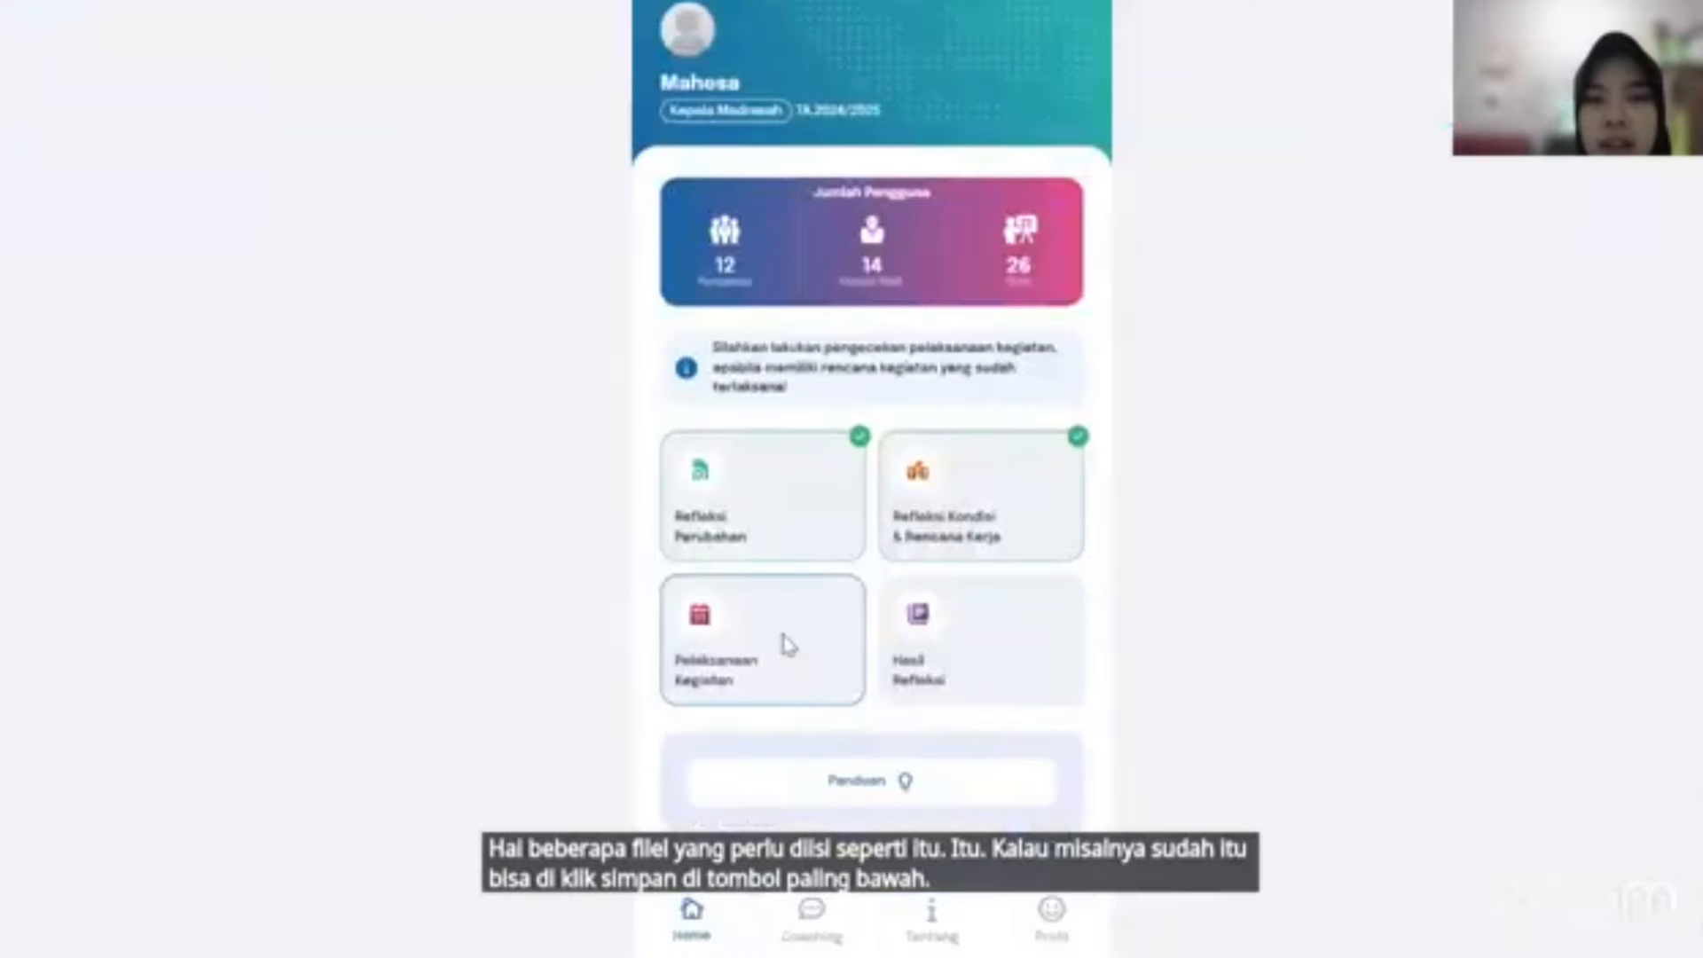
Post the message 'tes' in the Pelaksanaan Kegiatan Diskusi and go back to the dashboard.
{"action": "left_click", "coordinate": [788, 645]}
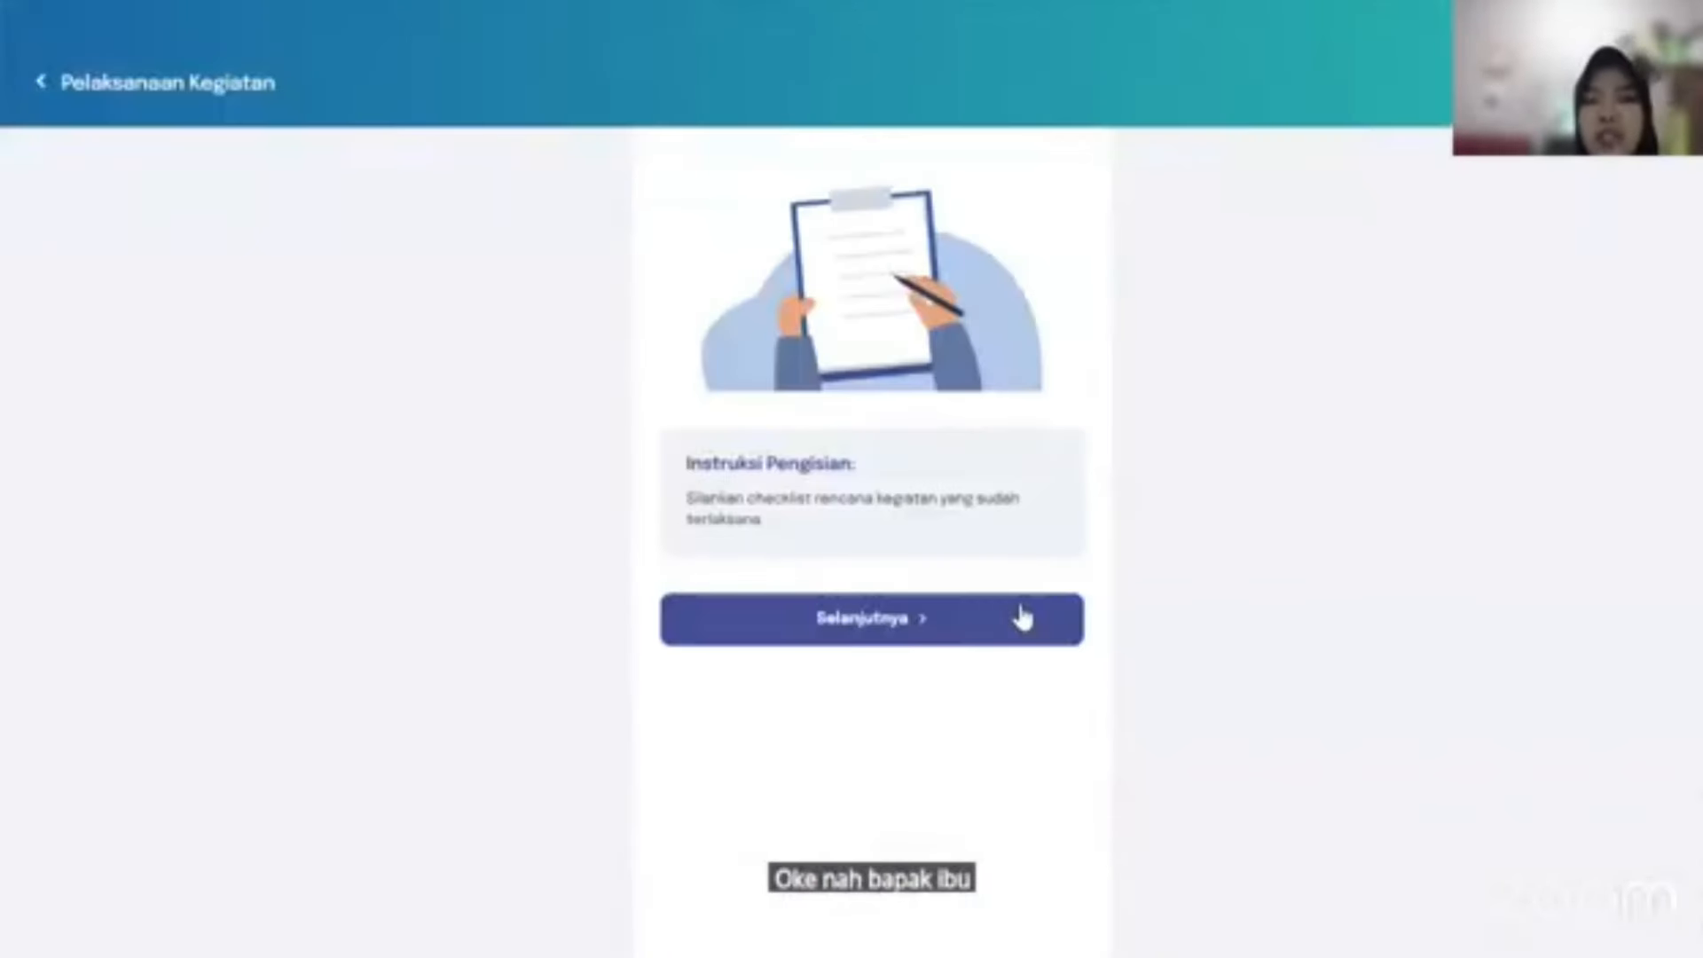
{"action": "left_click", "coordinate": [951, 633]}
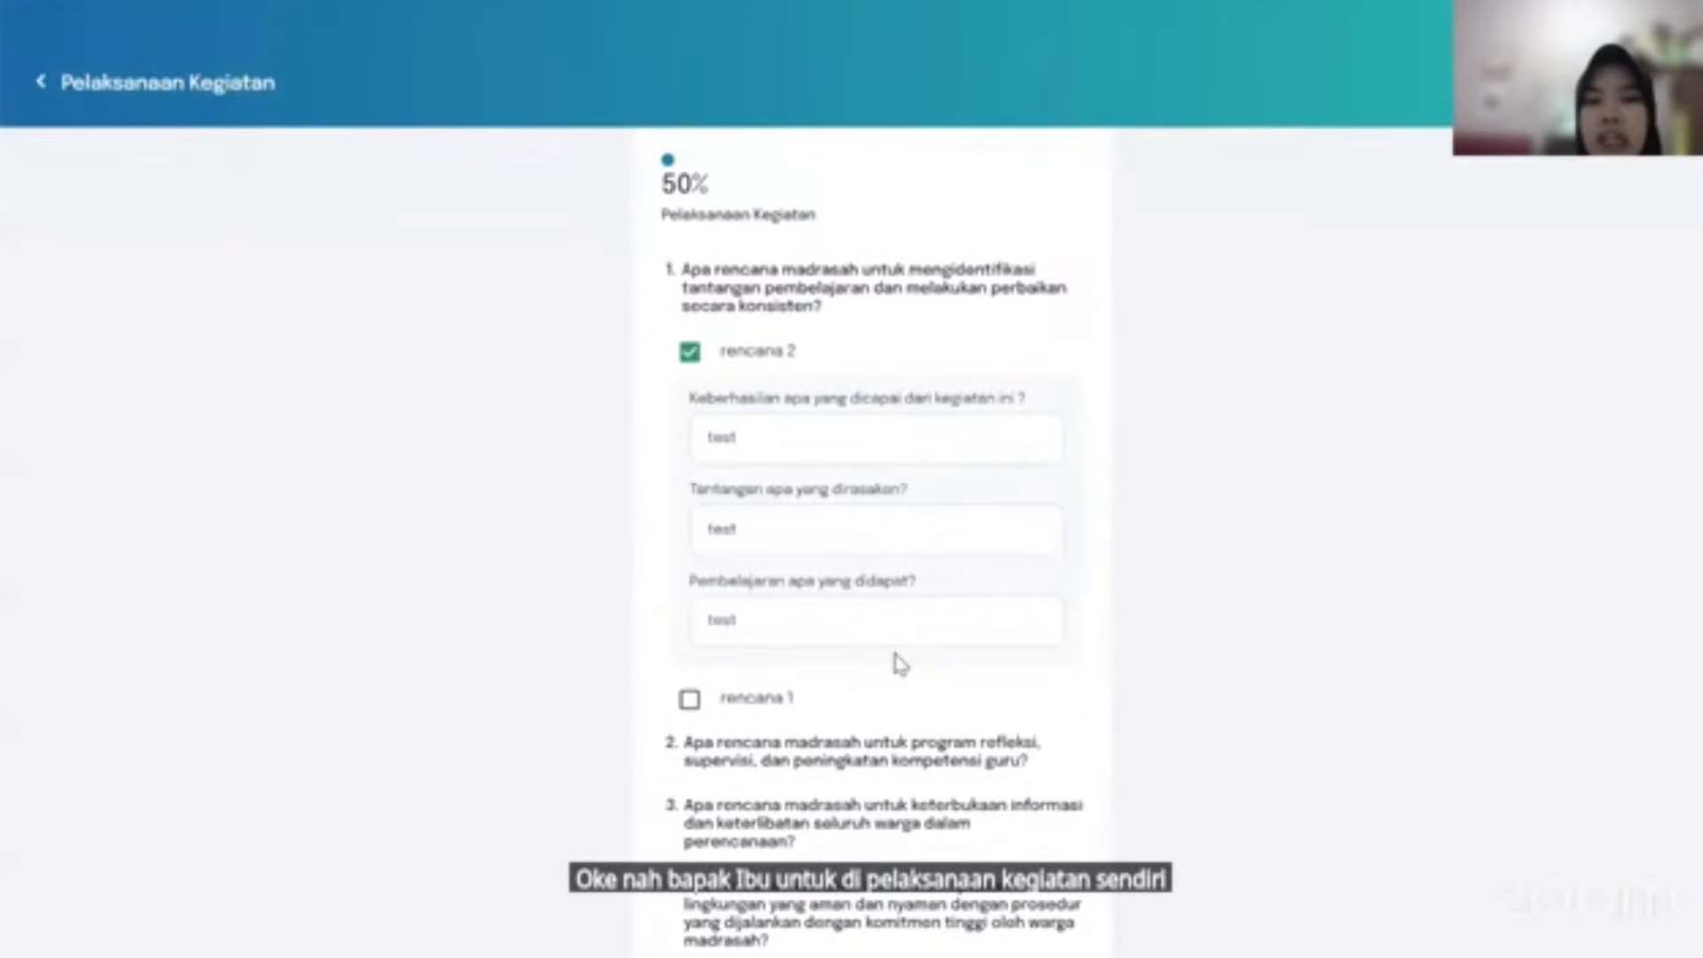
{"action": "scroll", "coordinate": [859, 681], "scroll_direction": "down", "scroll_amount": 5}
{"action": "scroll", "coordinate": [859, 681], "scroll_direction": "down", "scroll_amount": 5}
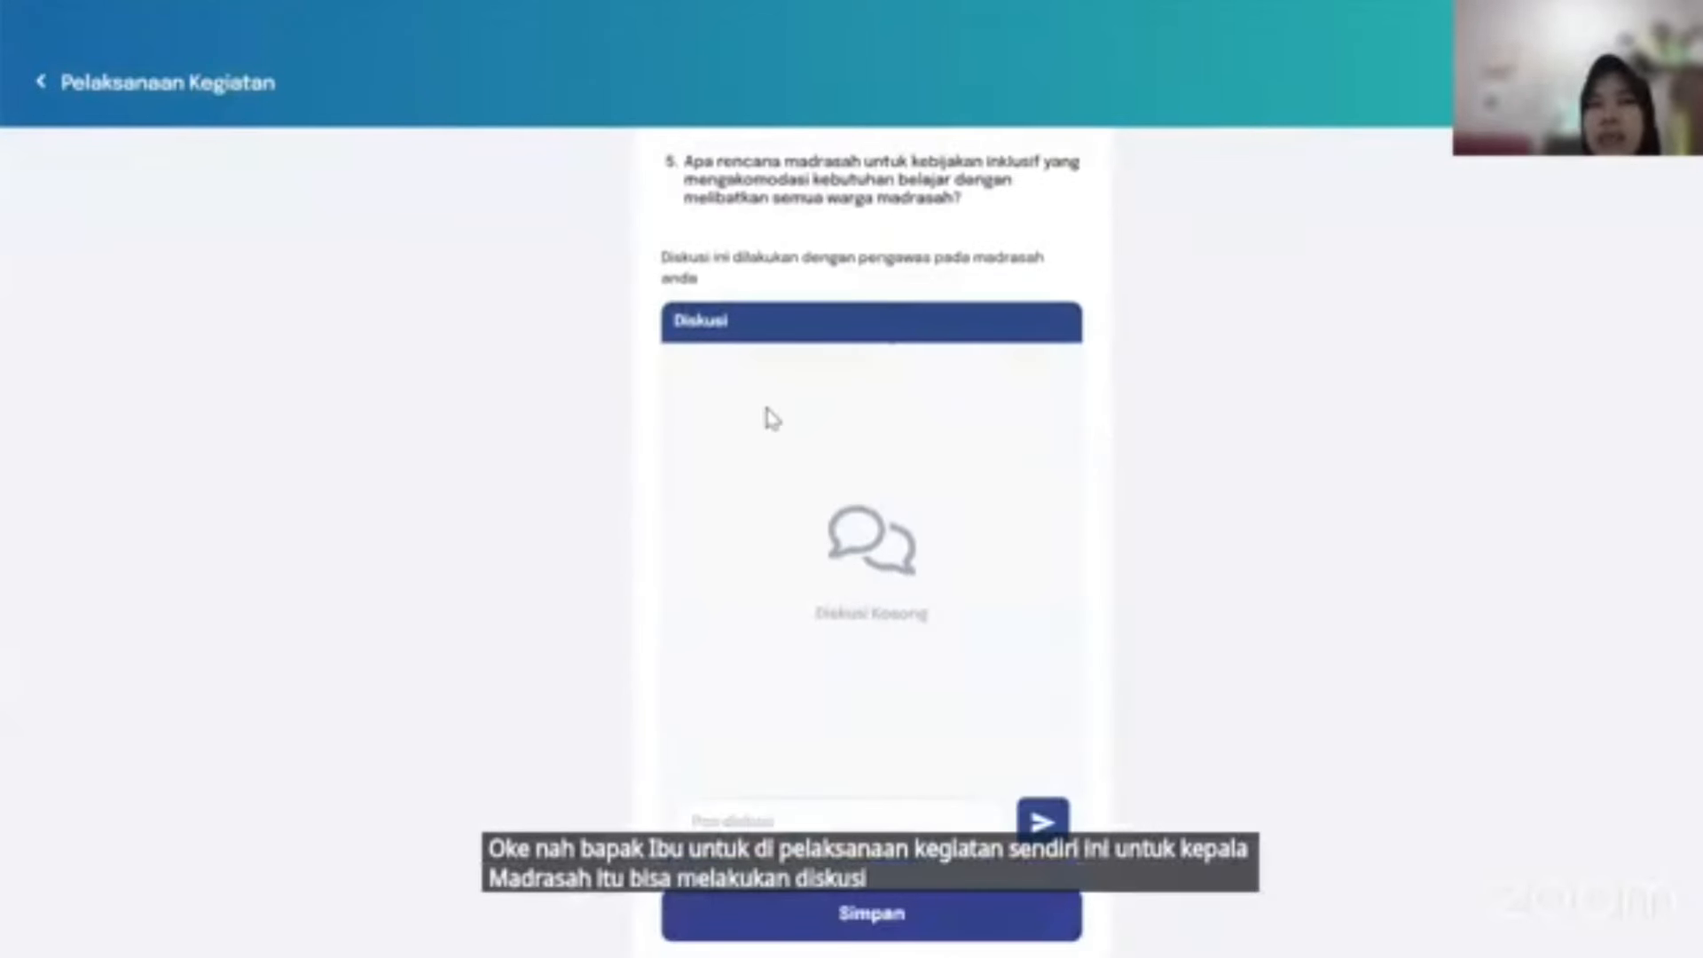
{"action": "left_click", "coordinate": [813, 816]}
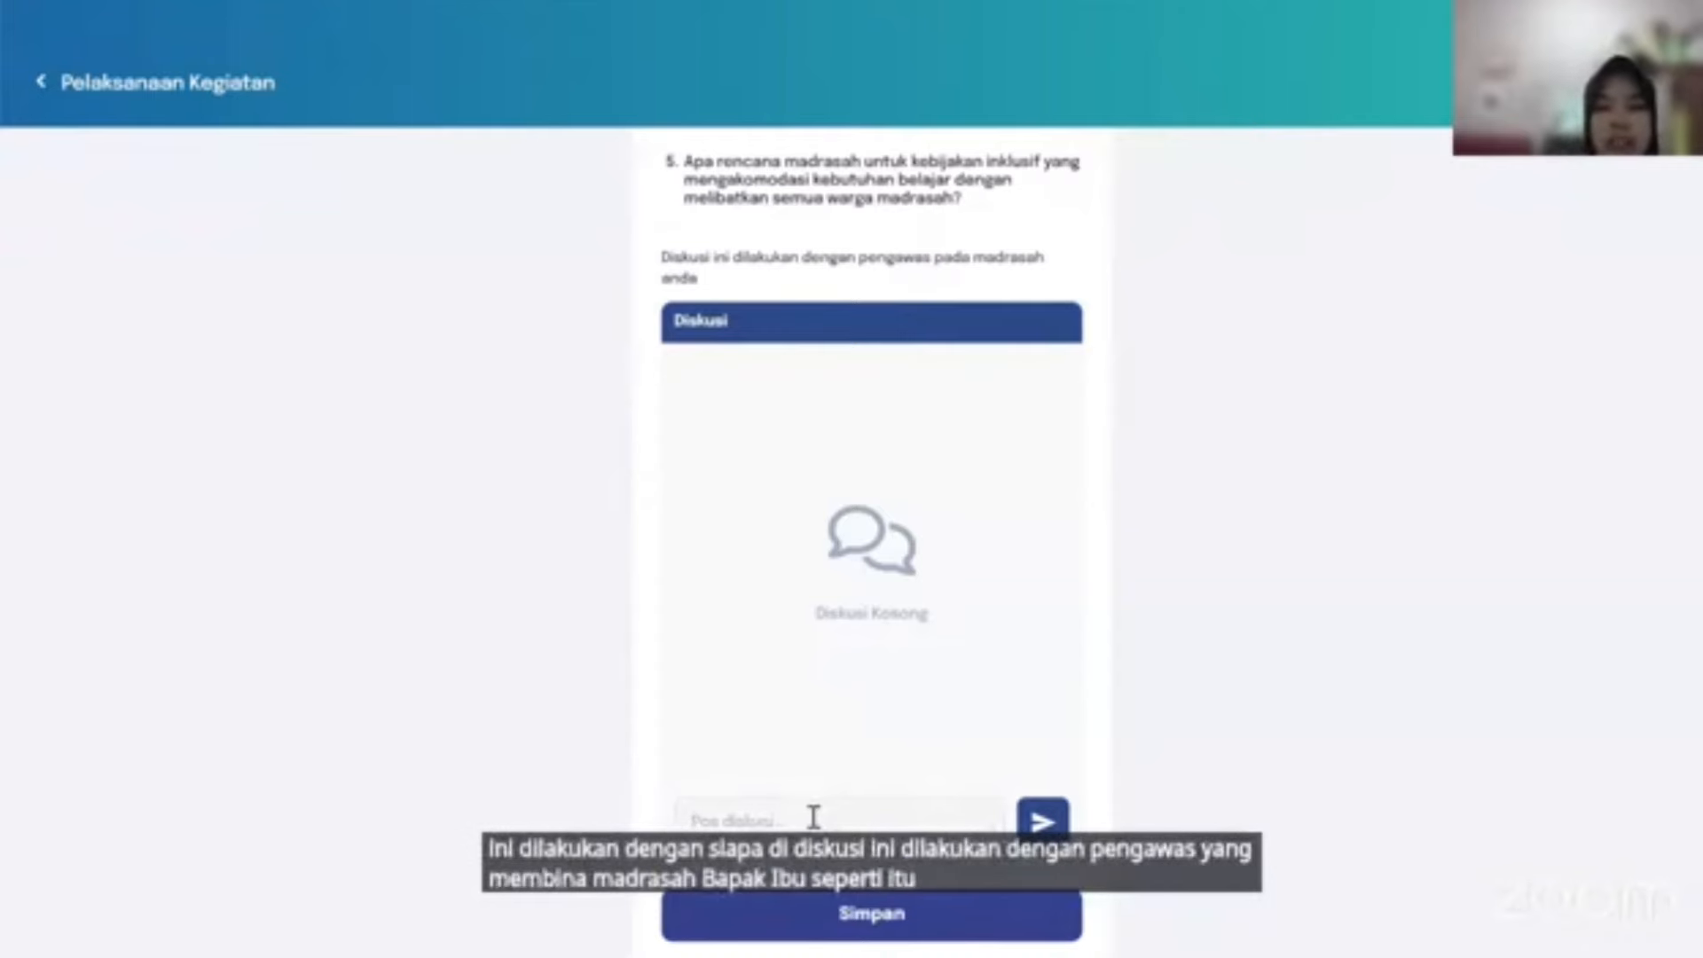
{"action": "type", "text": "I"}
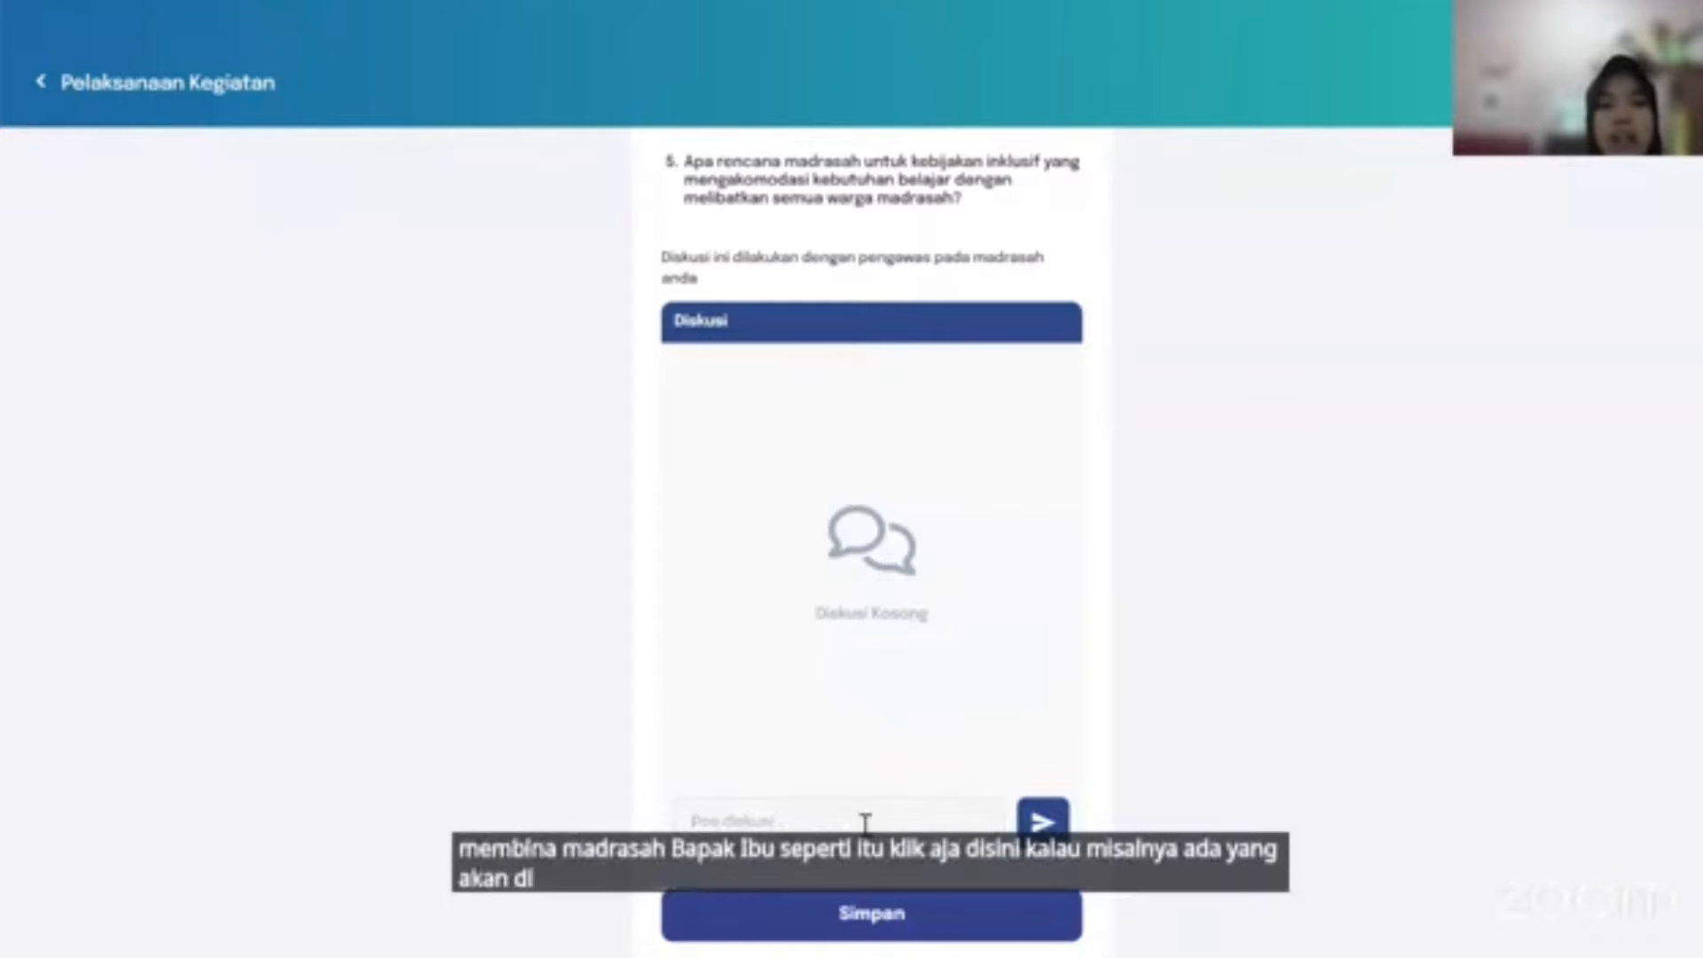
{"action": "type", "text": "tes"}
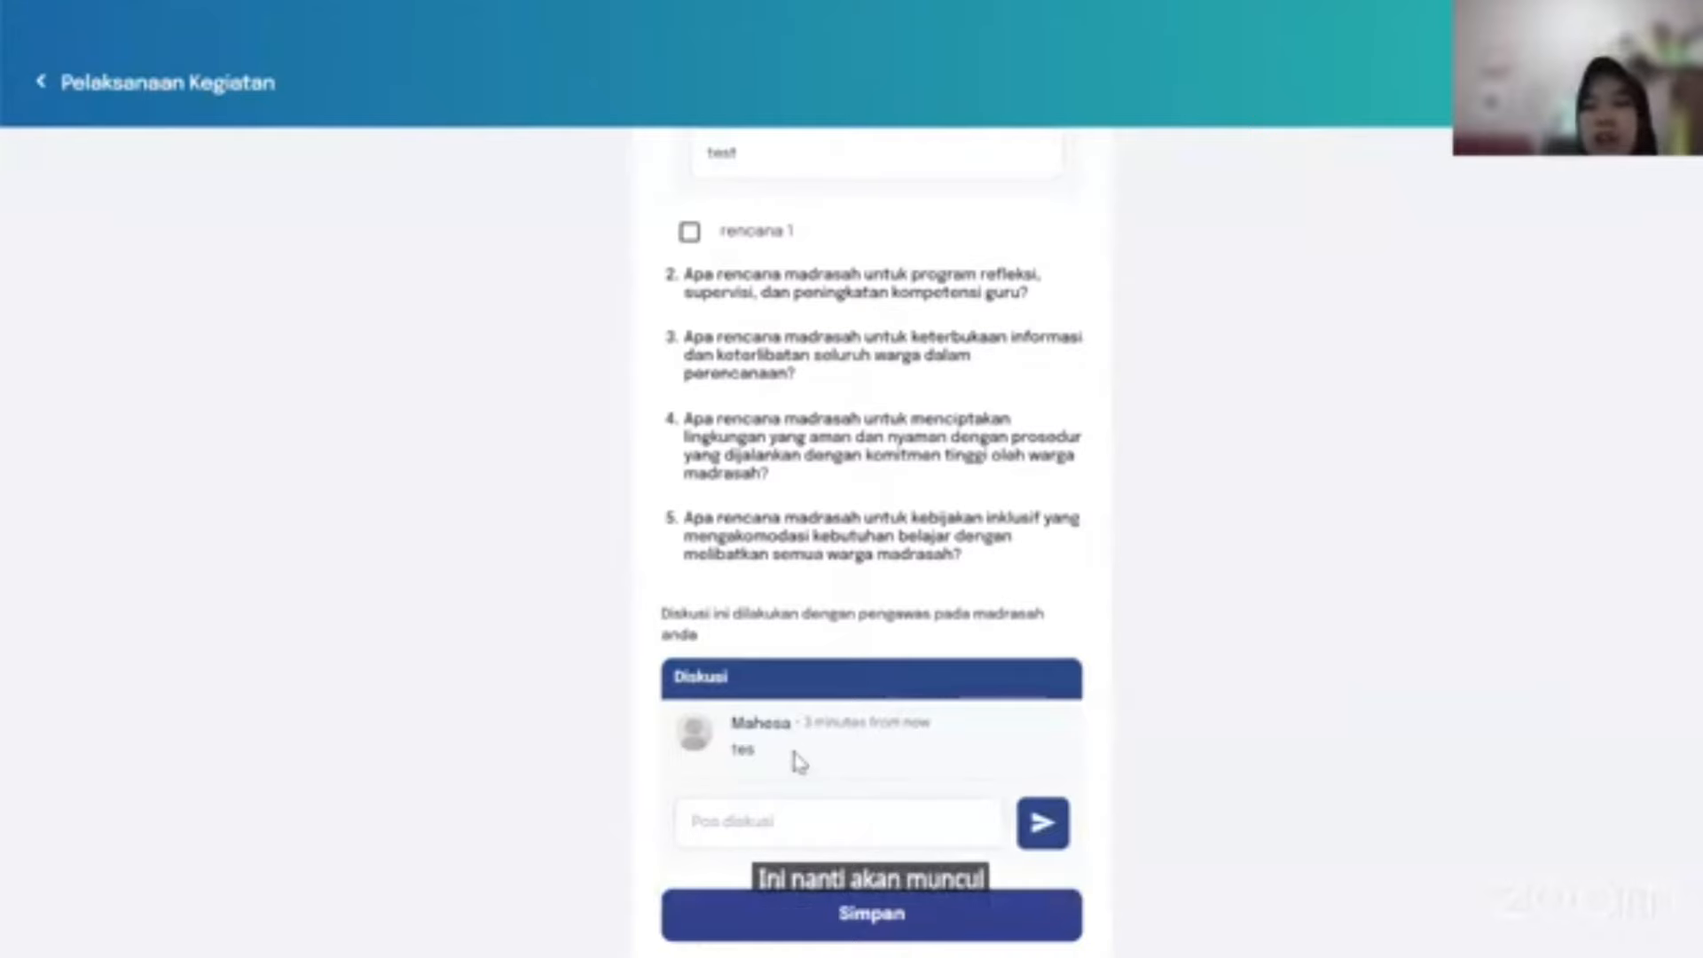
{"action": "left_click", "coordinate": [41, 81]}
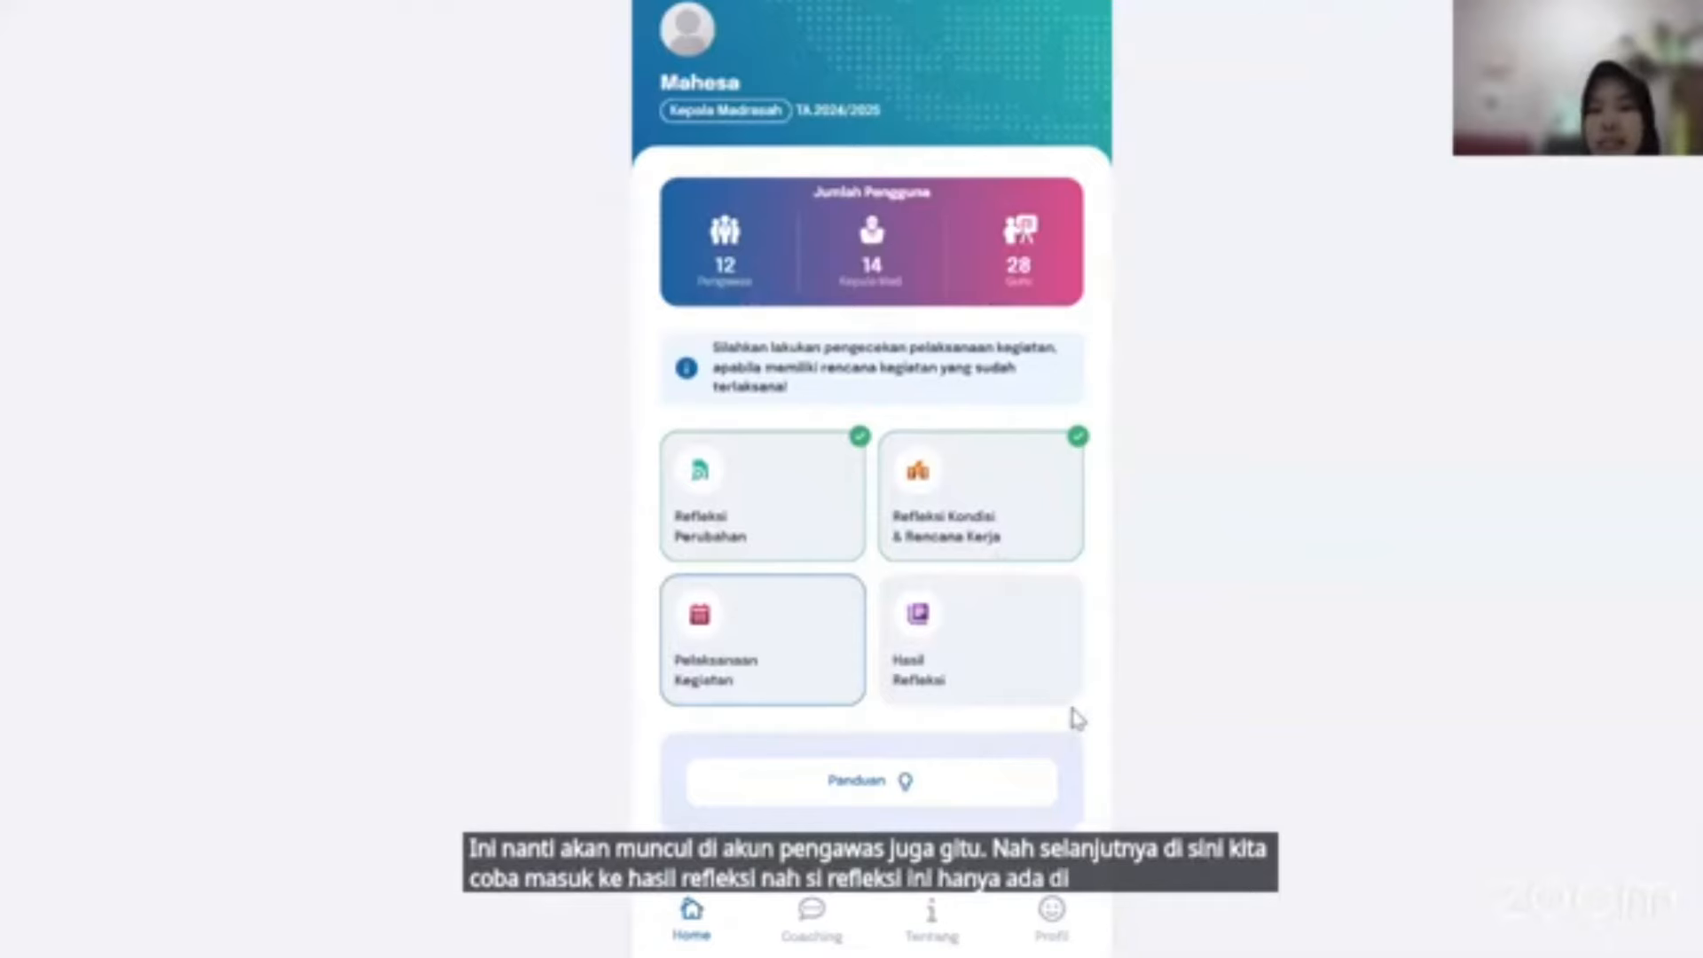
Open Hasil Refleksi and scroll across the Guru results table.
{"action": "left_click", "coordinate": [947, 664]}
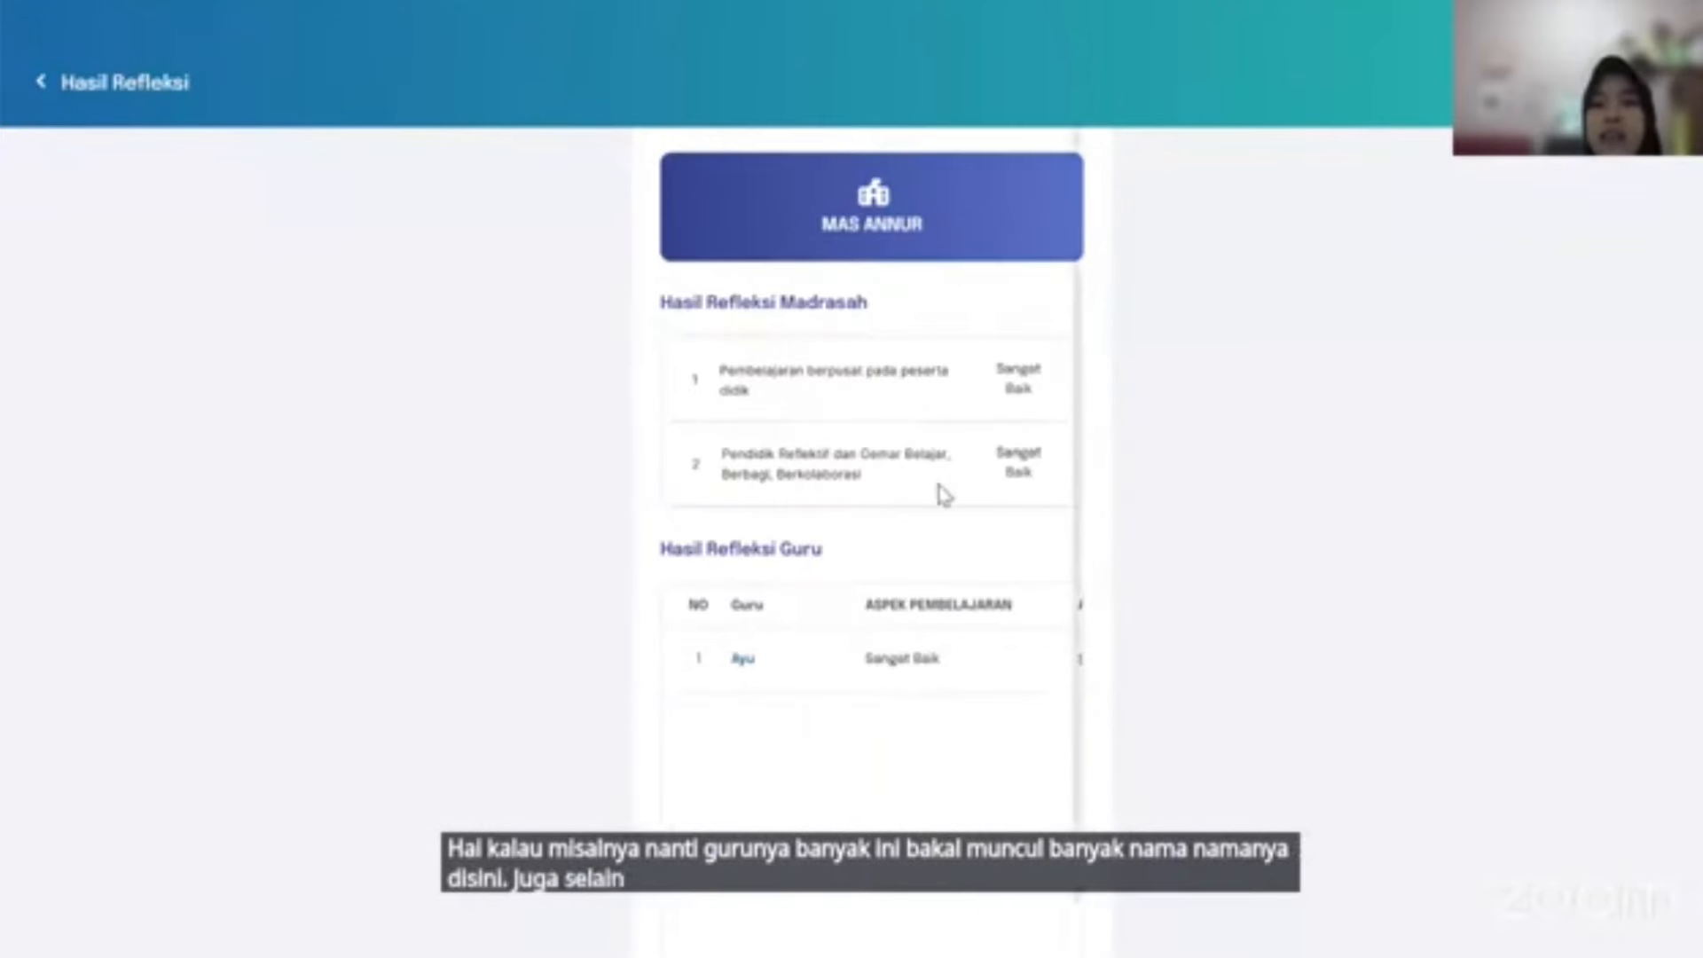
{"action": "scroll", "coordinate": [887, 679], "scroll_direction": "right", "scroll_amount": 3}
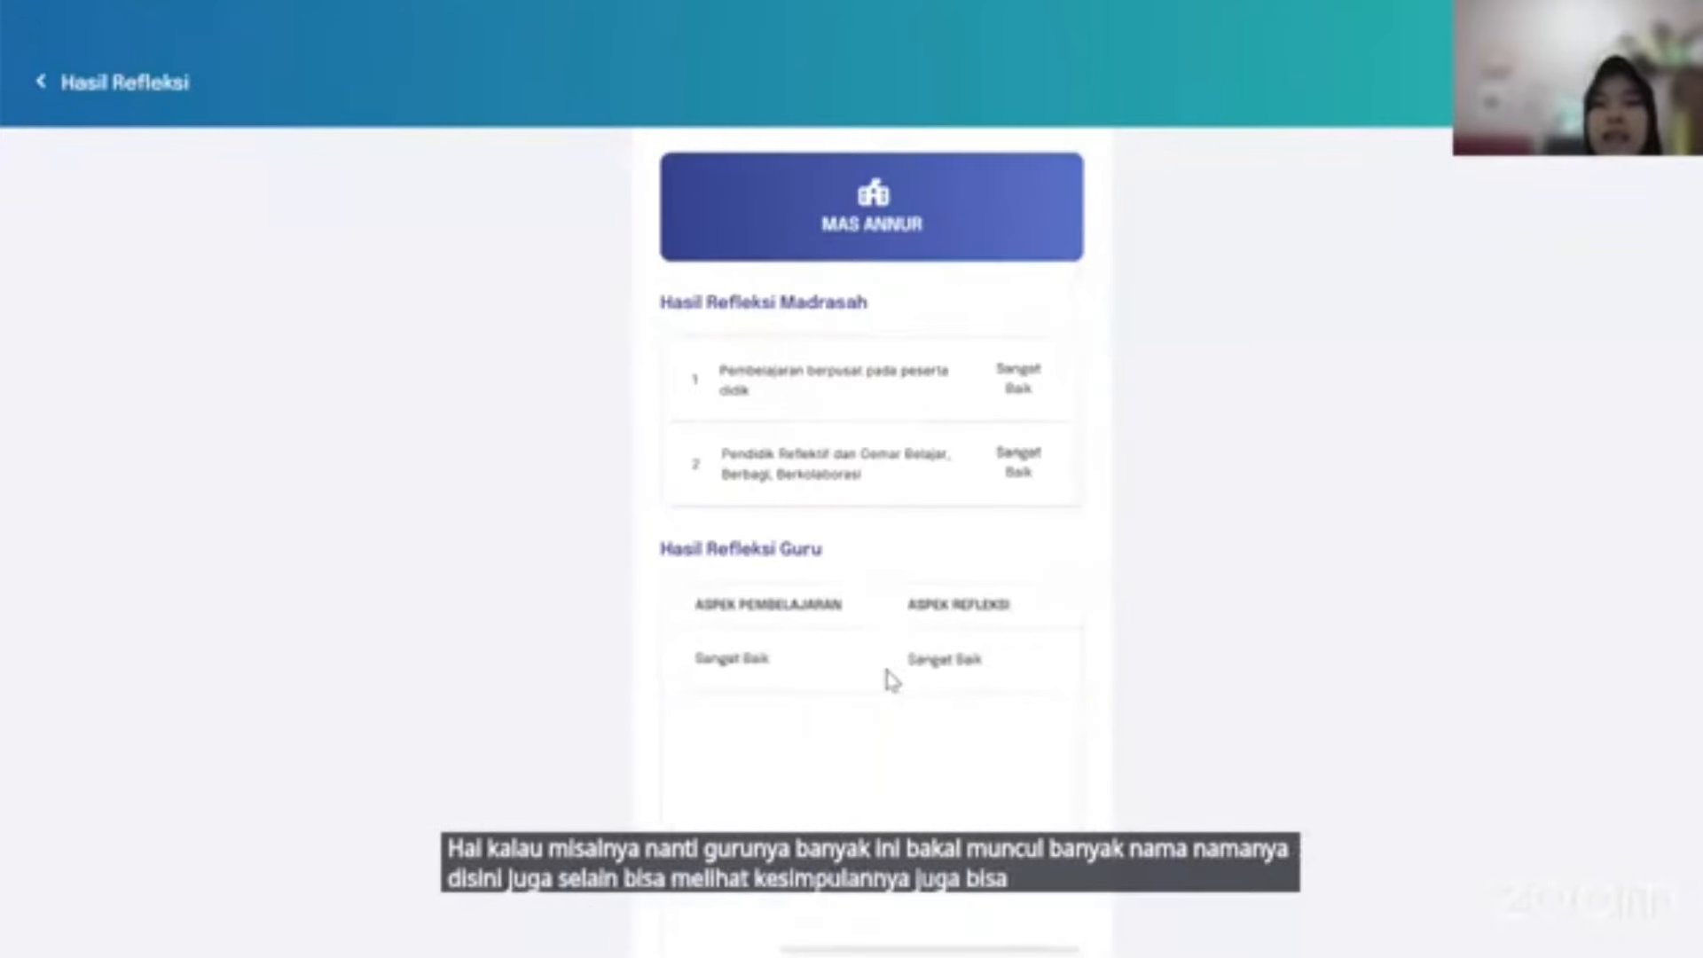
{"action": "scroll", "coordinate": [892, 682], "scroll_direction": "left", "scroll_amount": 4}
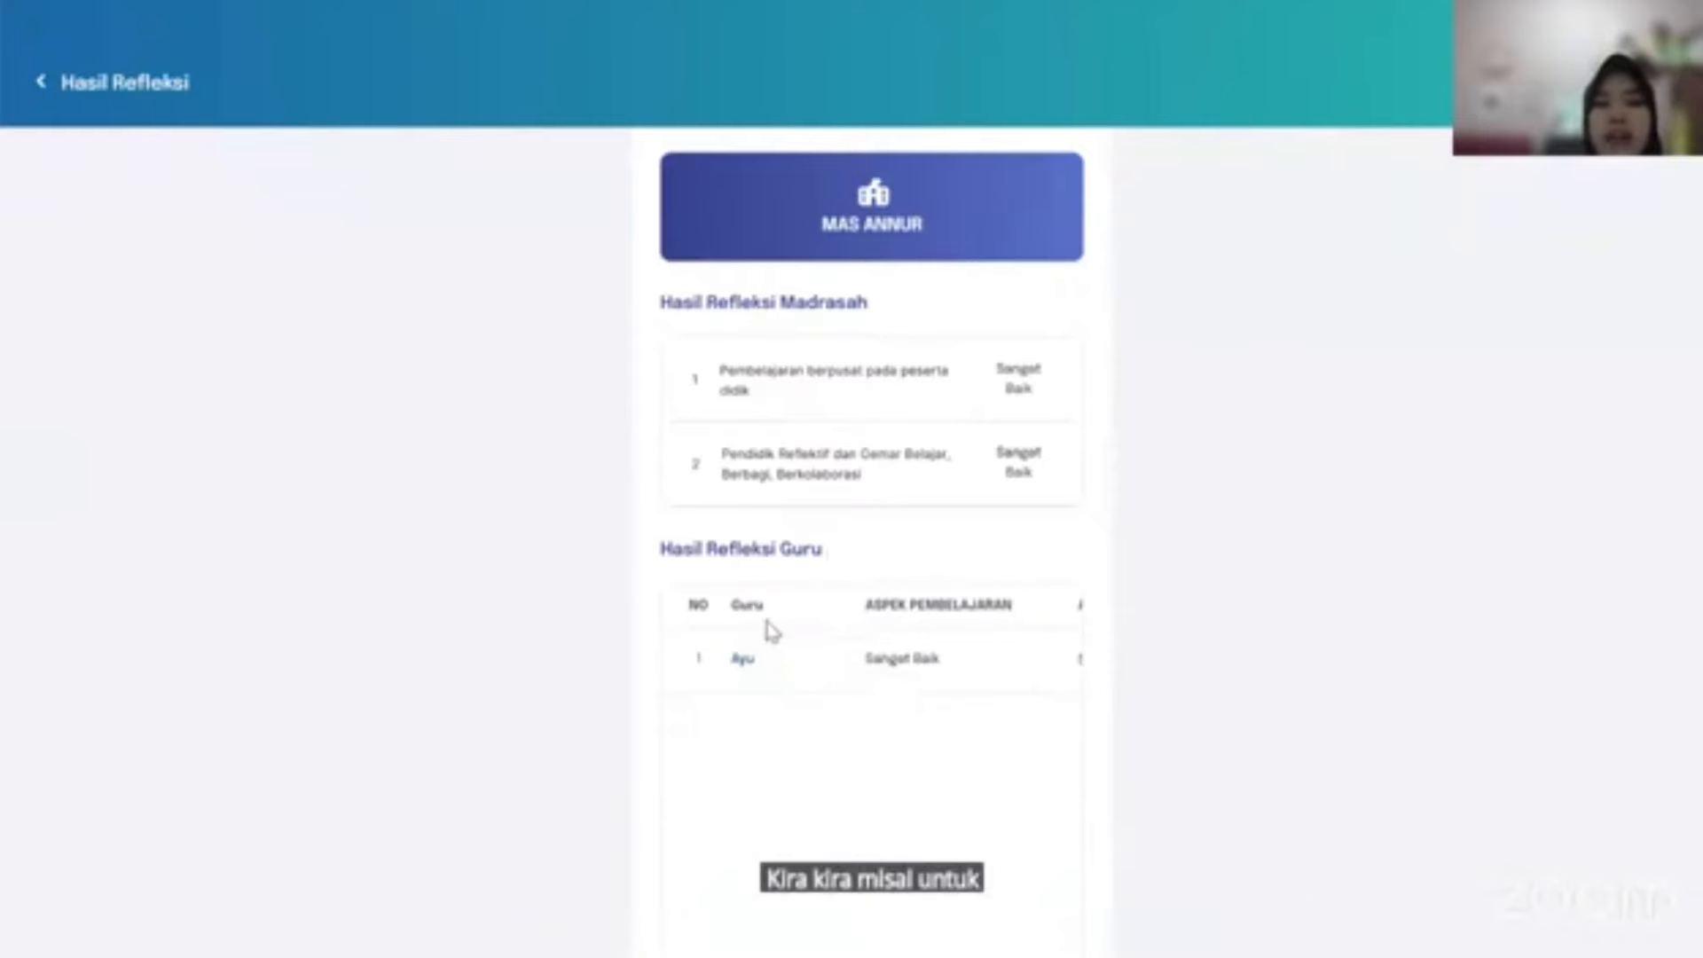
{"action": "scroll", "coordinate": [923, 618], "scroll_direction": "right", "scroll_amount": 1}
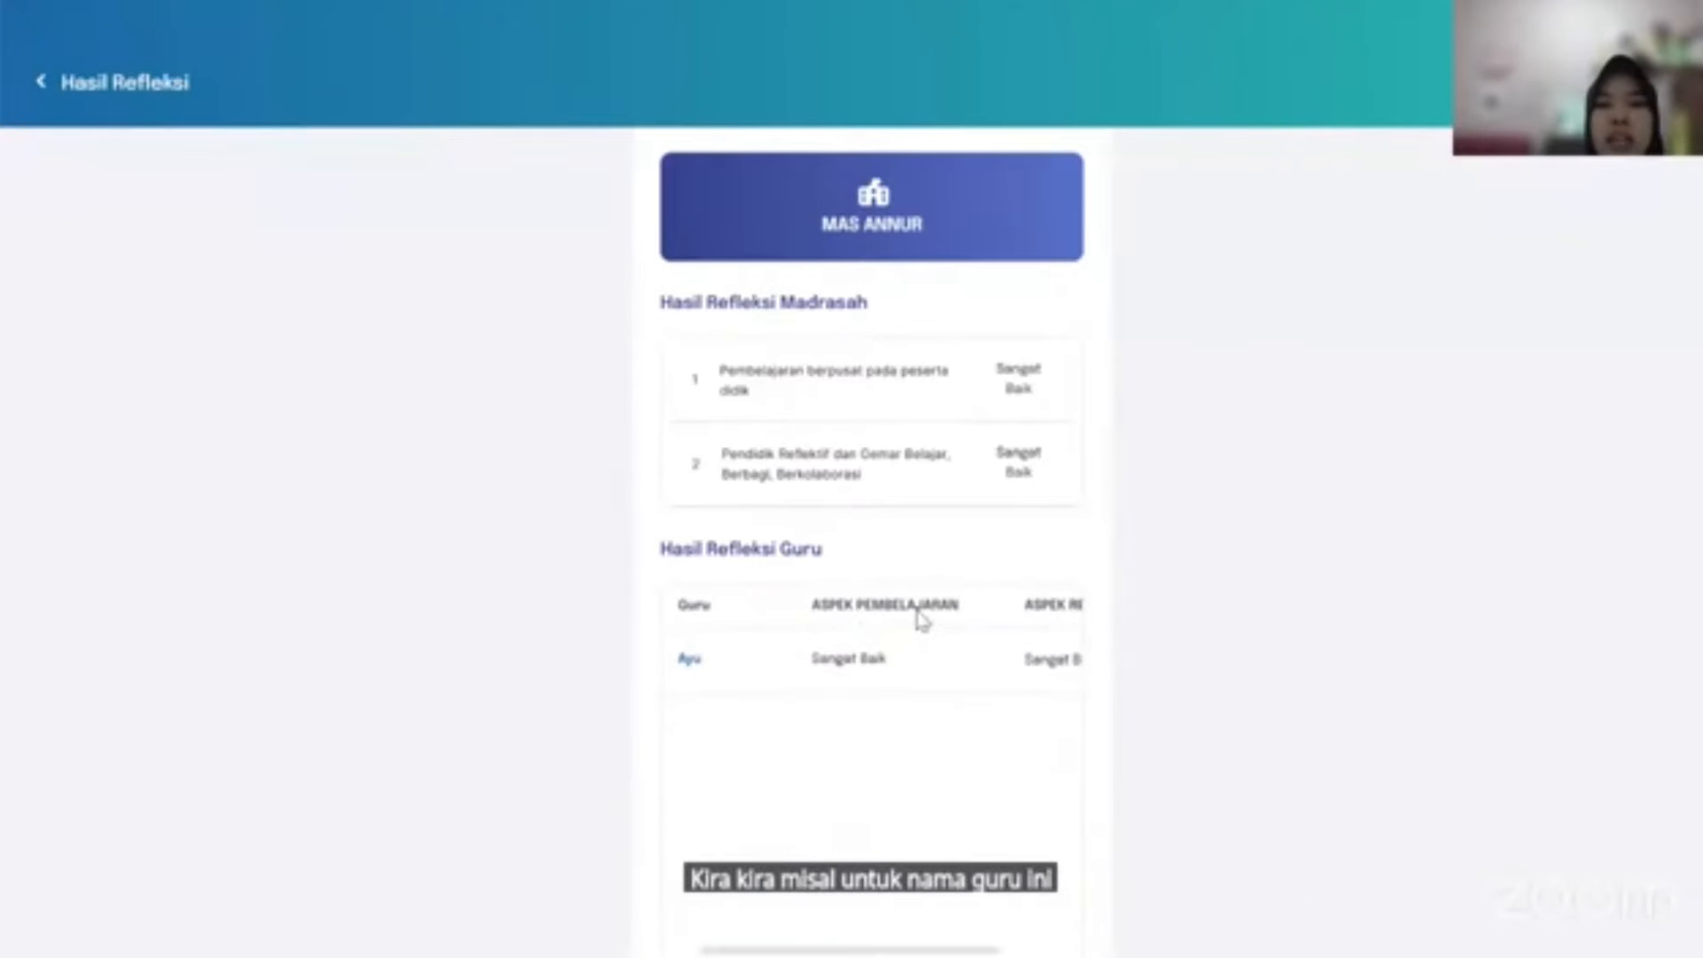
{"action": "scroll", "coordinate": [905, 668], "scroll_direction": "right", "scroll_amount": 1}
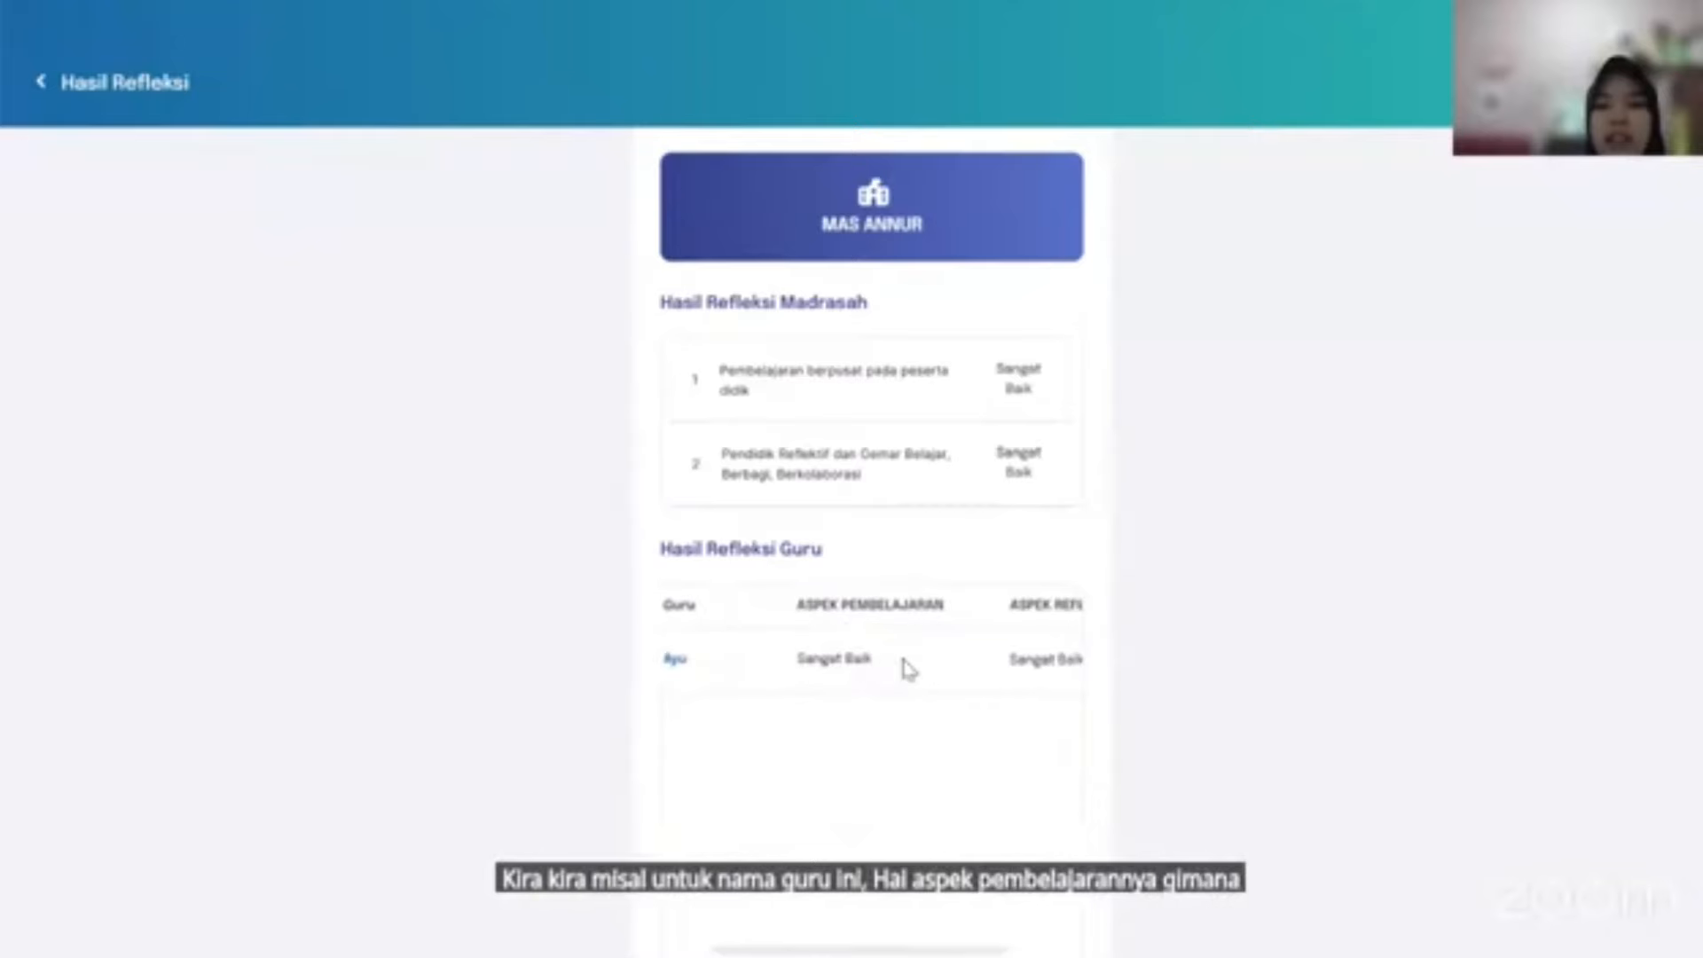
{"action": "scroll", "coordinate": [889, 666], "scroll_direction": "right", "scroll_amount": 2}
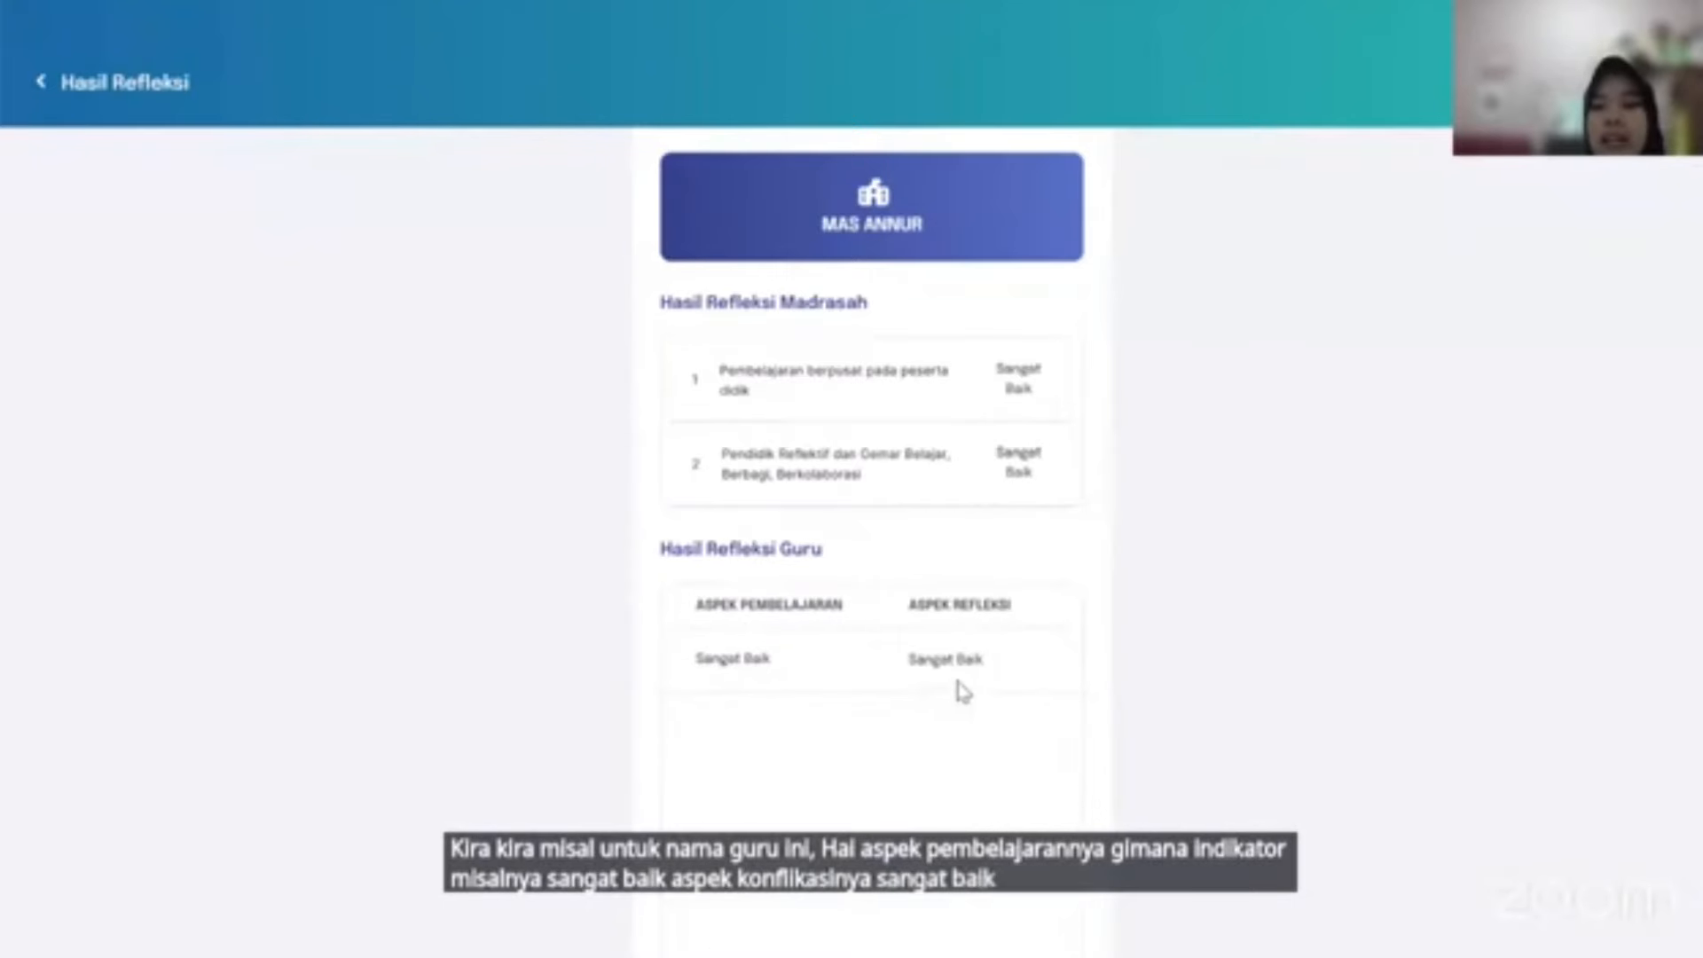
{"action": "scroll", "coordinate": [963, 690], "scroll_direction": "left", "scroll_amount": 2}
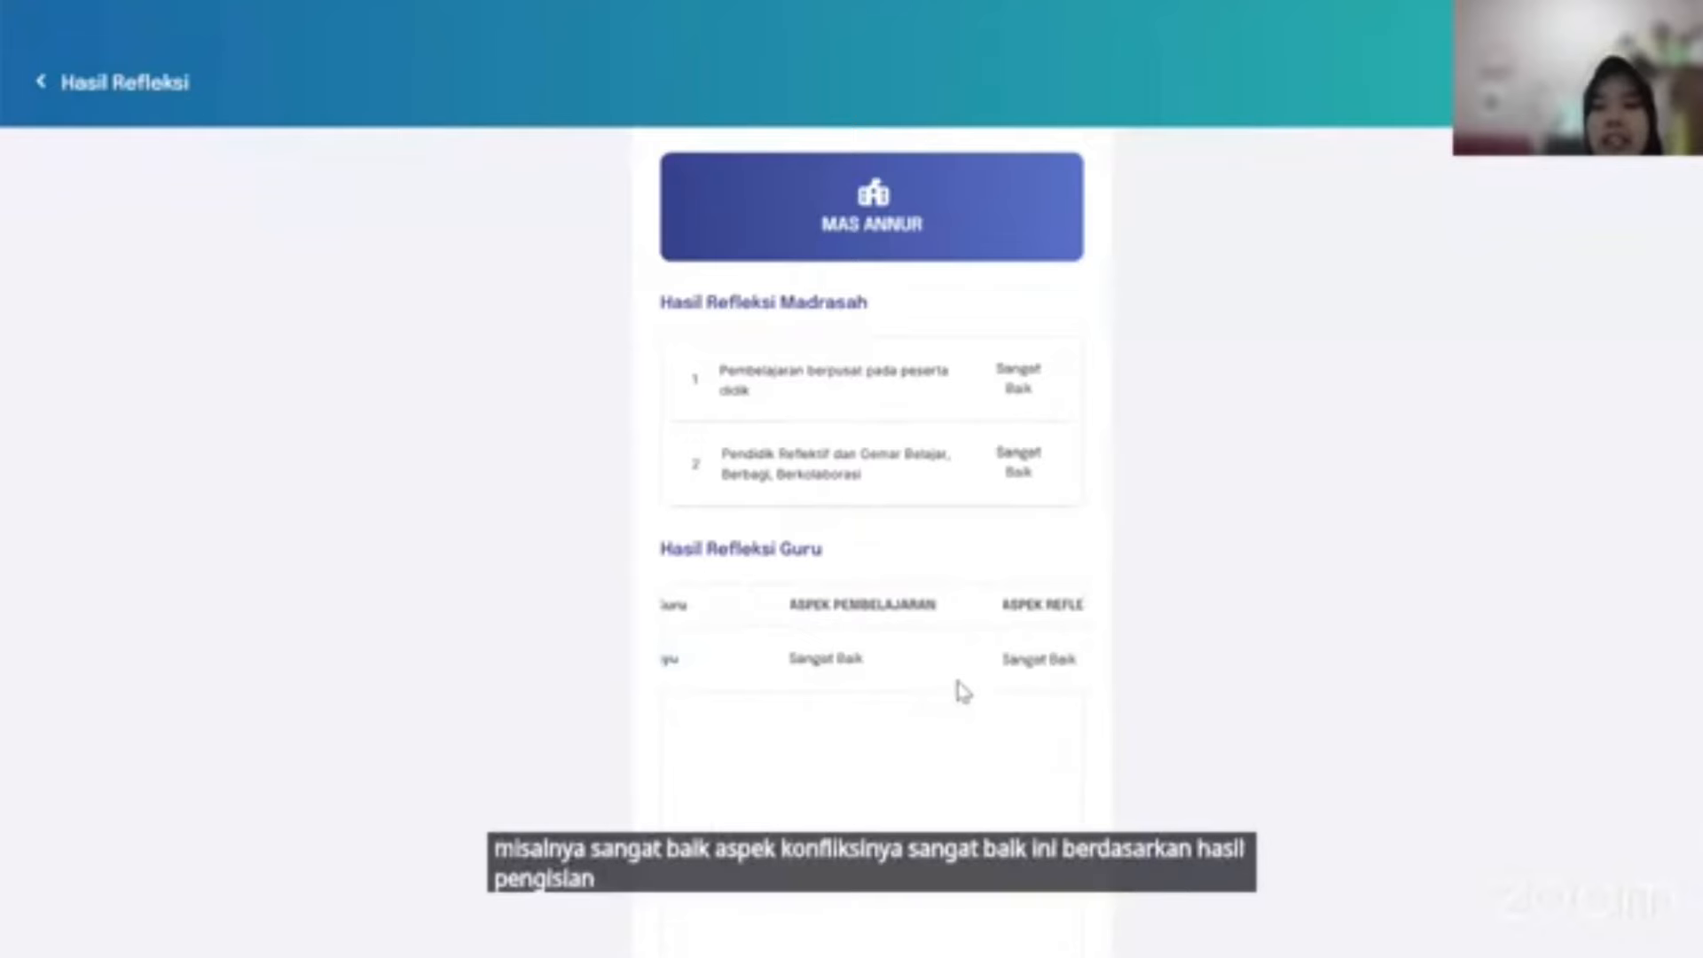
{"action": "scroll", "coordinate": [962, 690], "scroll_direction": "left", "scroll_amount": 2}
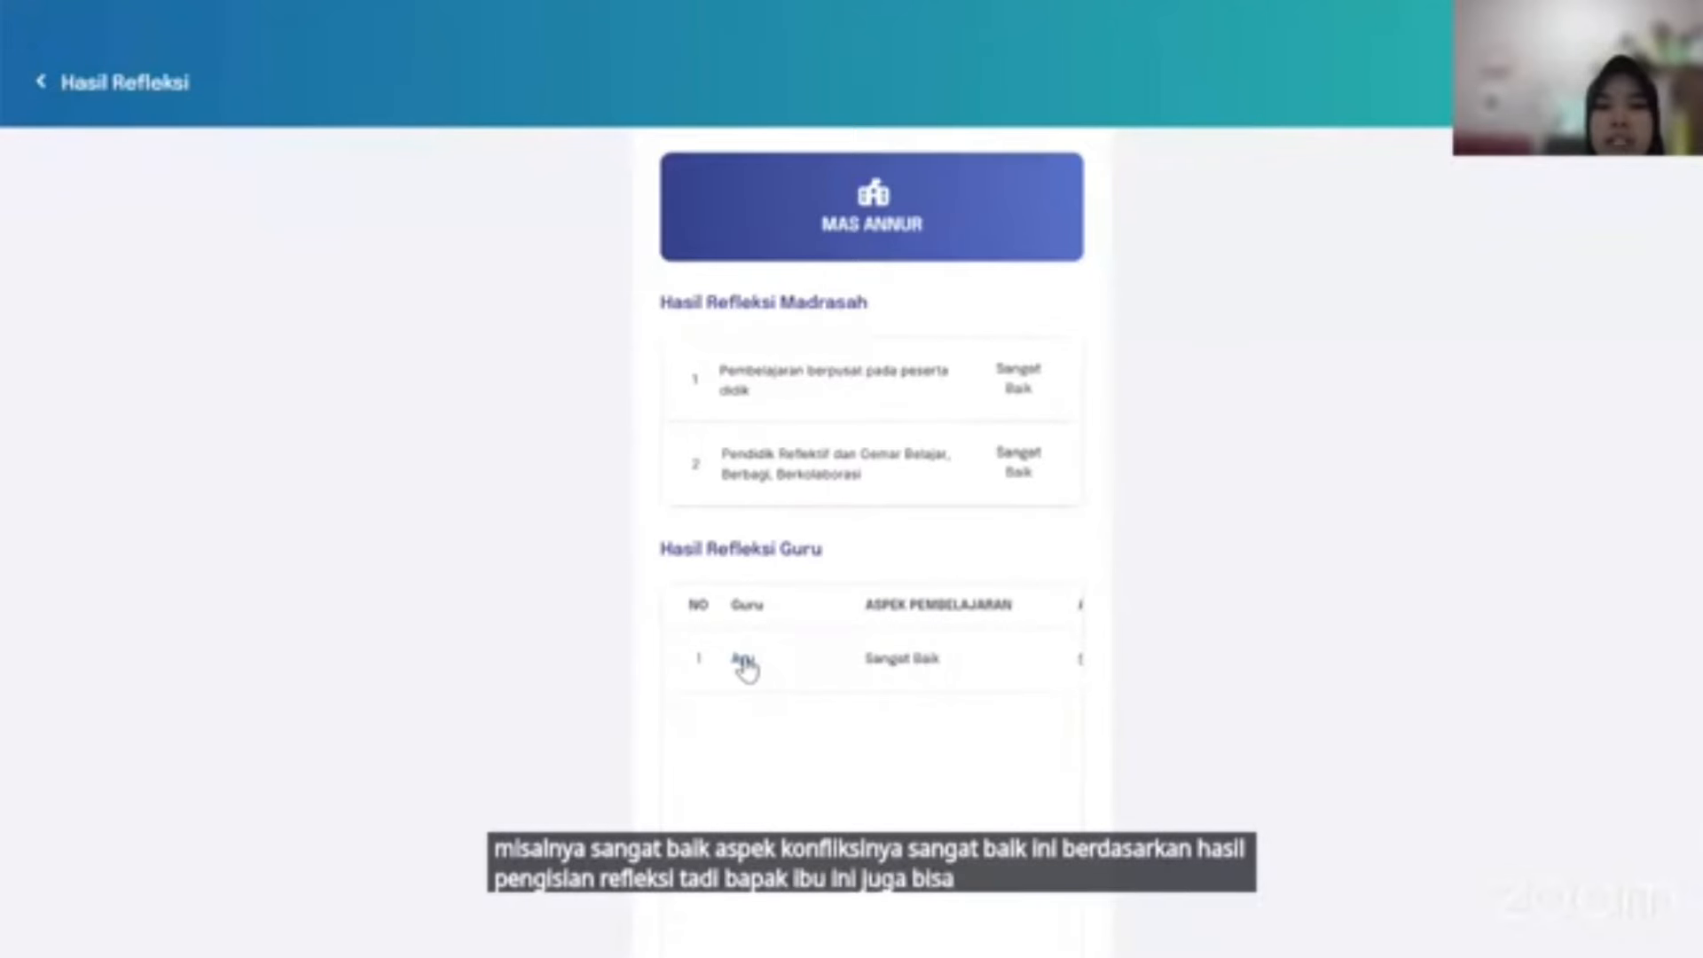
Read one teacher's detailed reflection answers, then return to the Hasil Refleksi overview.
{"action": "left_click", "coordinate": [744, 661]}
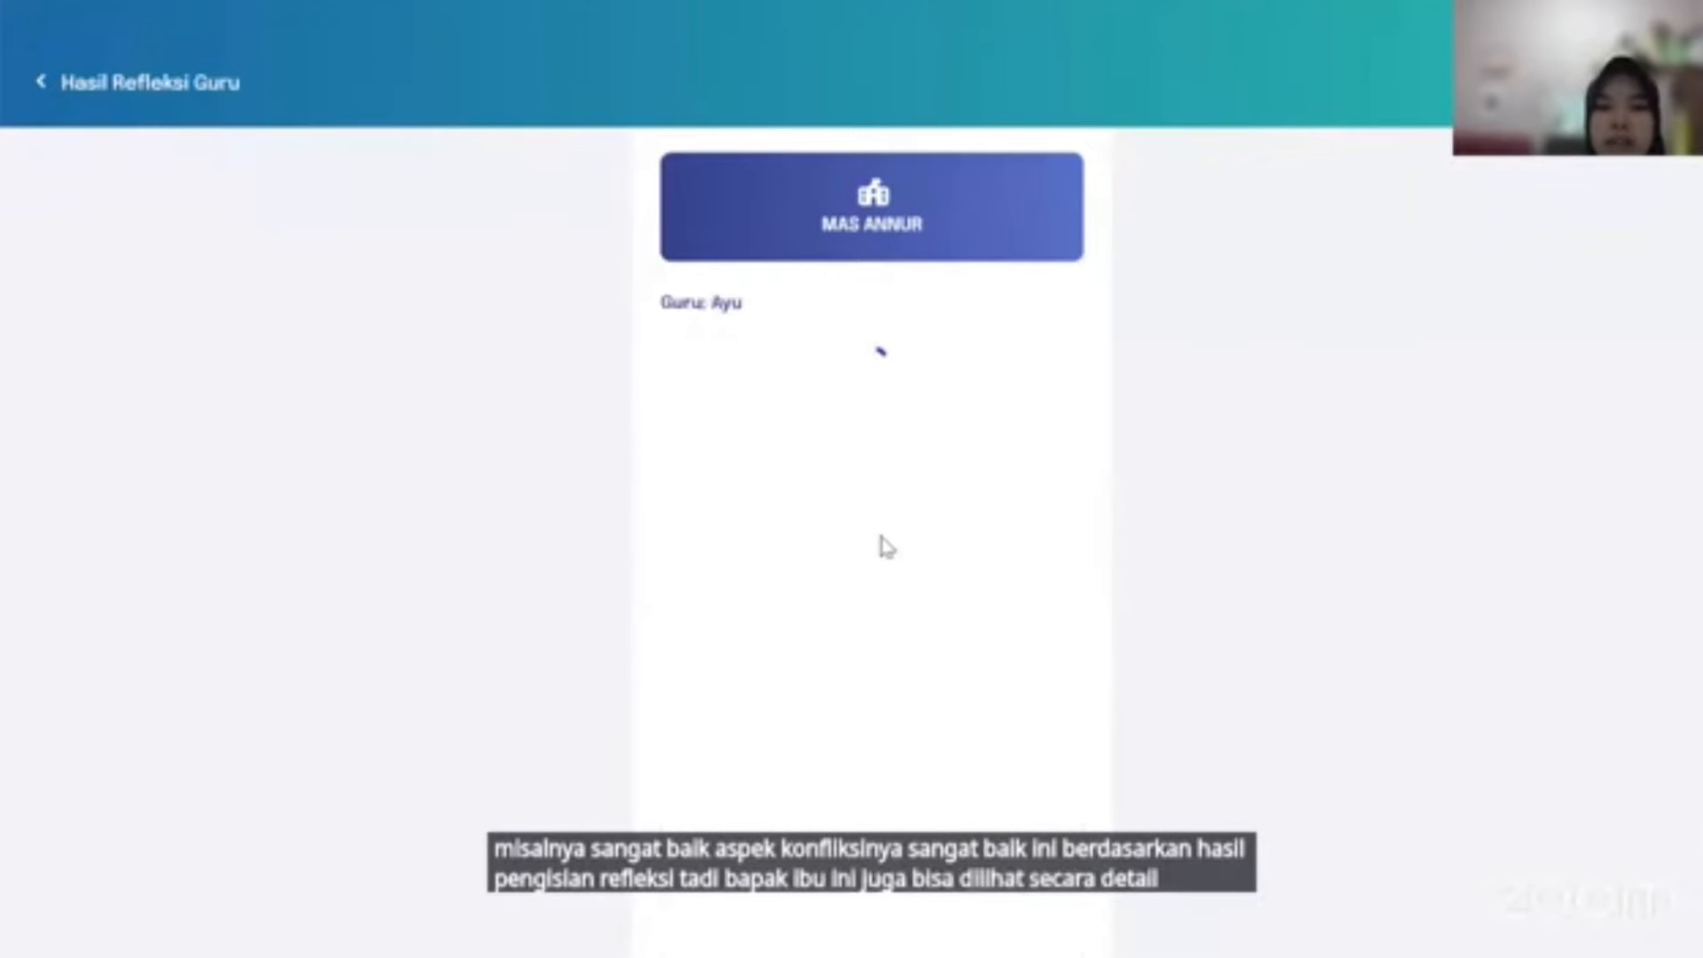
{"action": "scroll", "coordinate": [847, 563], "scroll_direction": "down", "scroll_amount": 1}
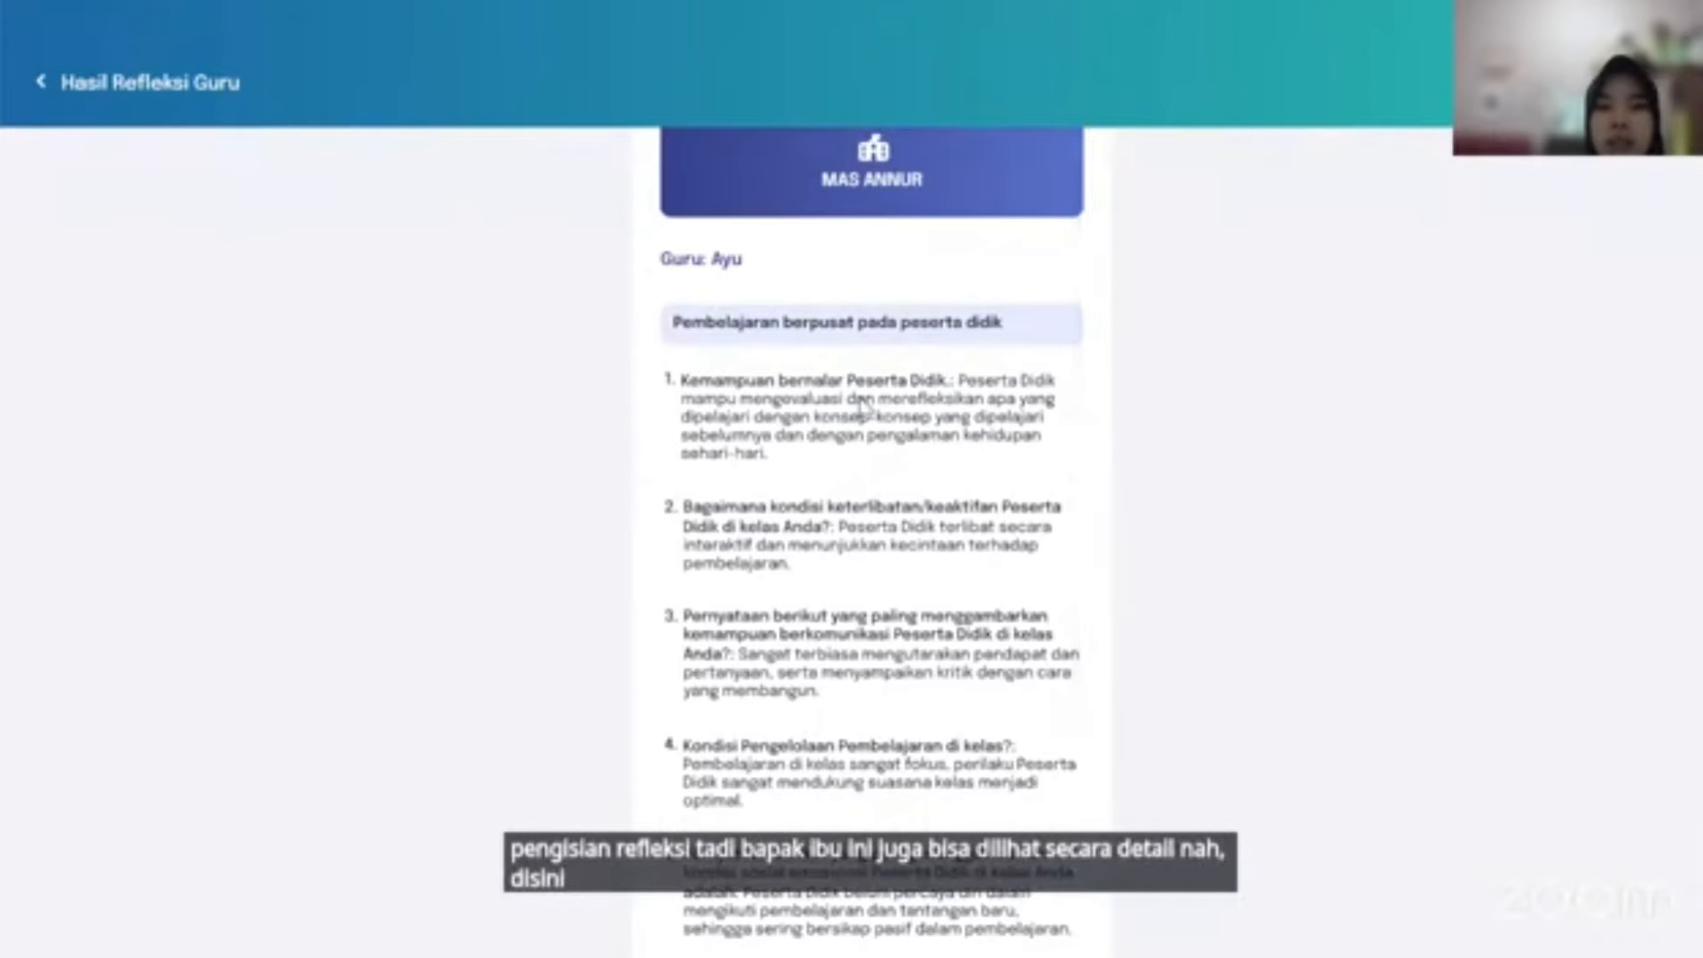
{"action": "scroll", "coordinate": [918, 486], "scroll_direction": "down", "scroll_amount": 3}
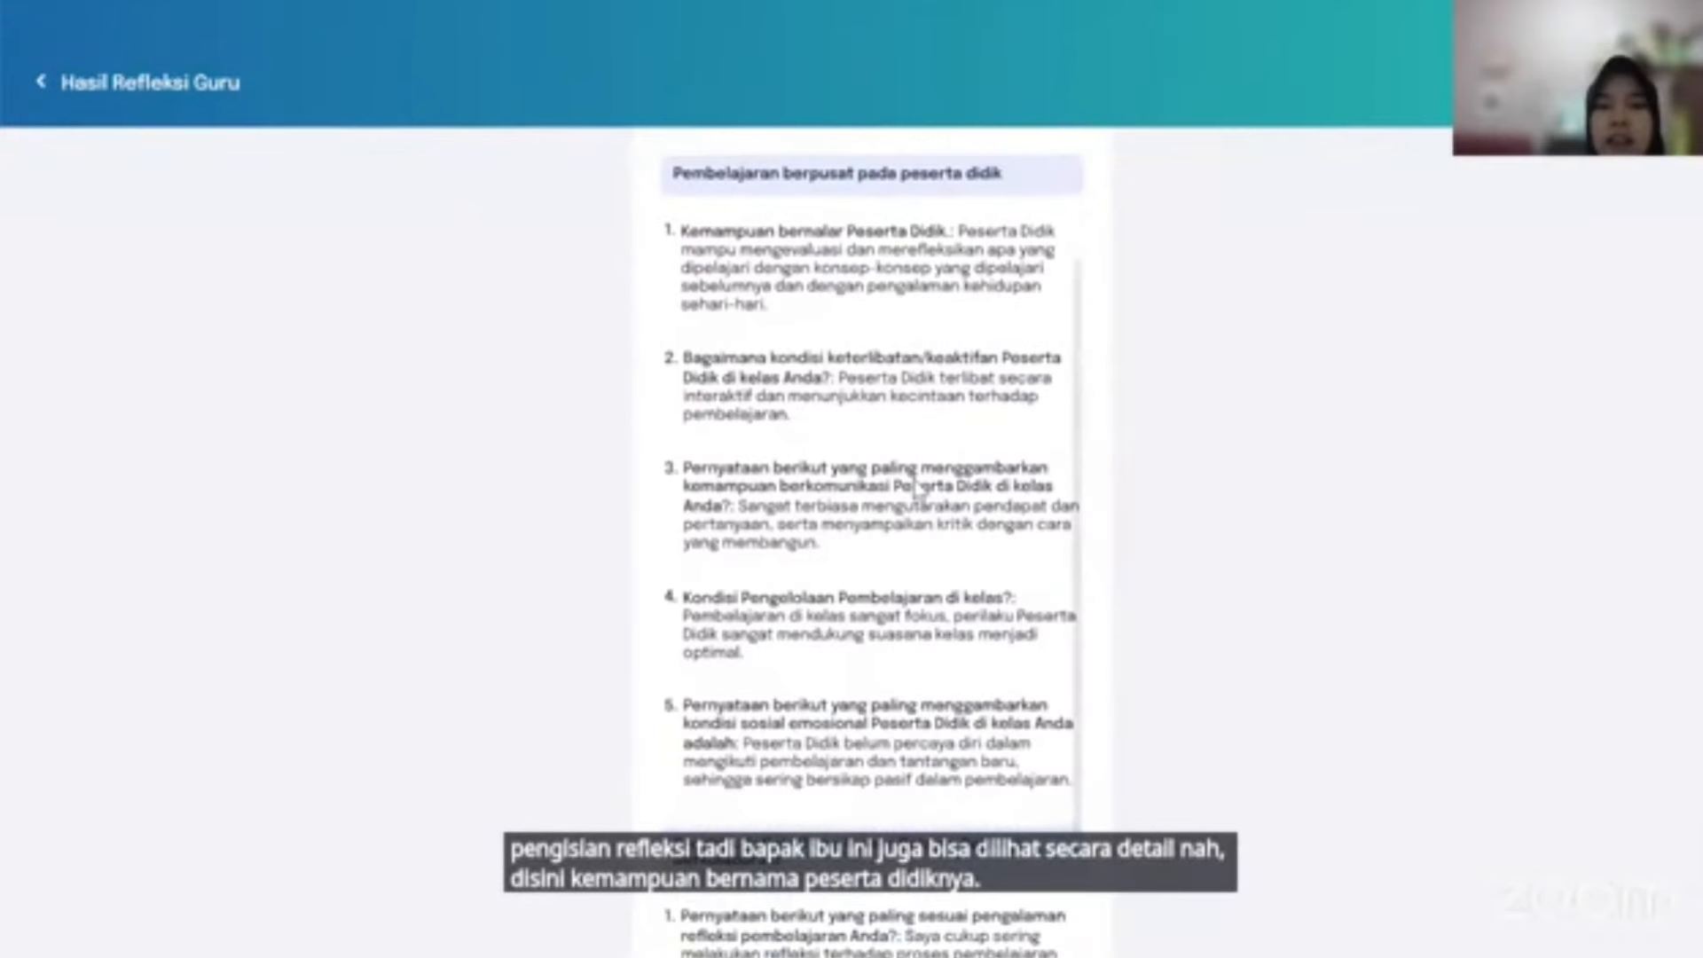
{"action": "scroll", "coordinate": [883, 452], "scroll_direction": "up", "scroll_amount": 4}
{"action": "scroll", "coordinate": [883, 452], "scroll_direction": "down", "scroll_amount": 1}
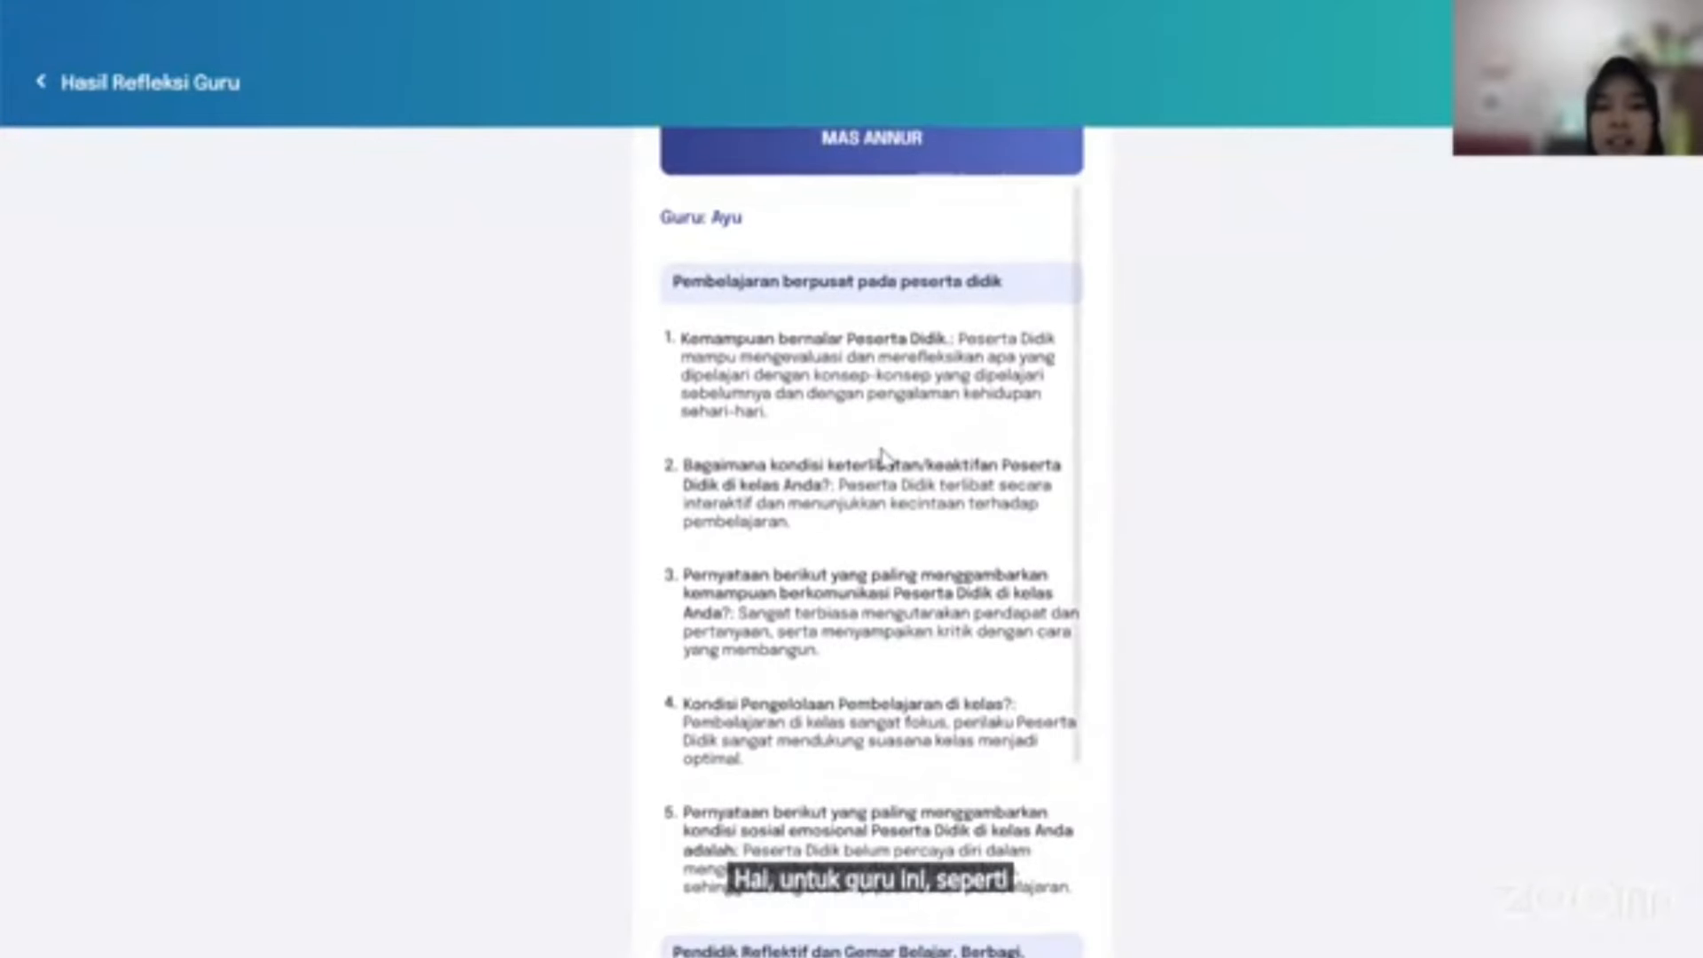
{"action": "scroll", "coordinate": [882, 454], "scroll_direction": "down", "scroll_amount": 4}
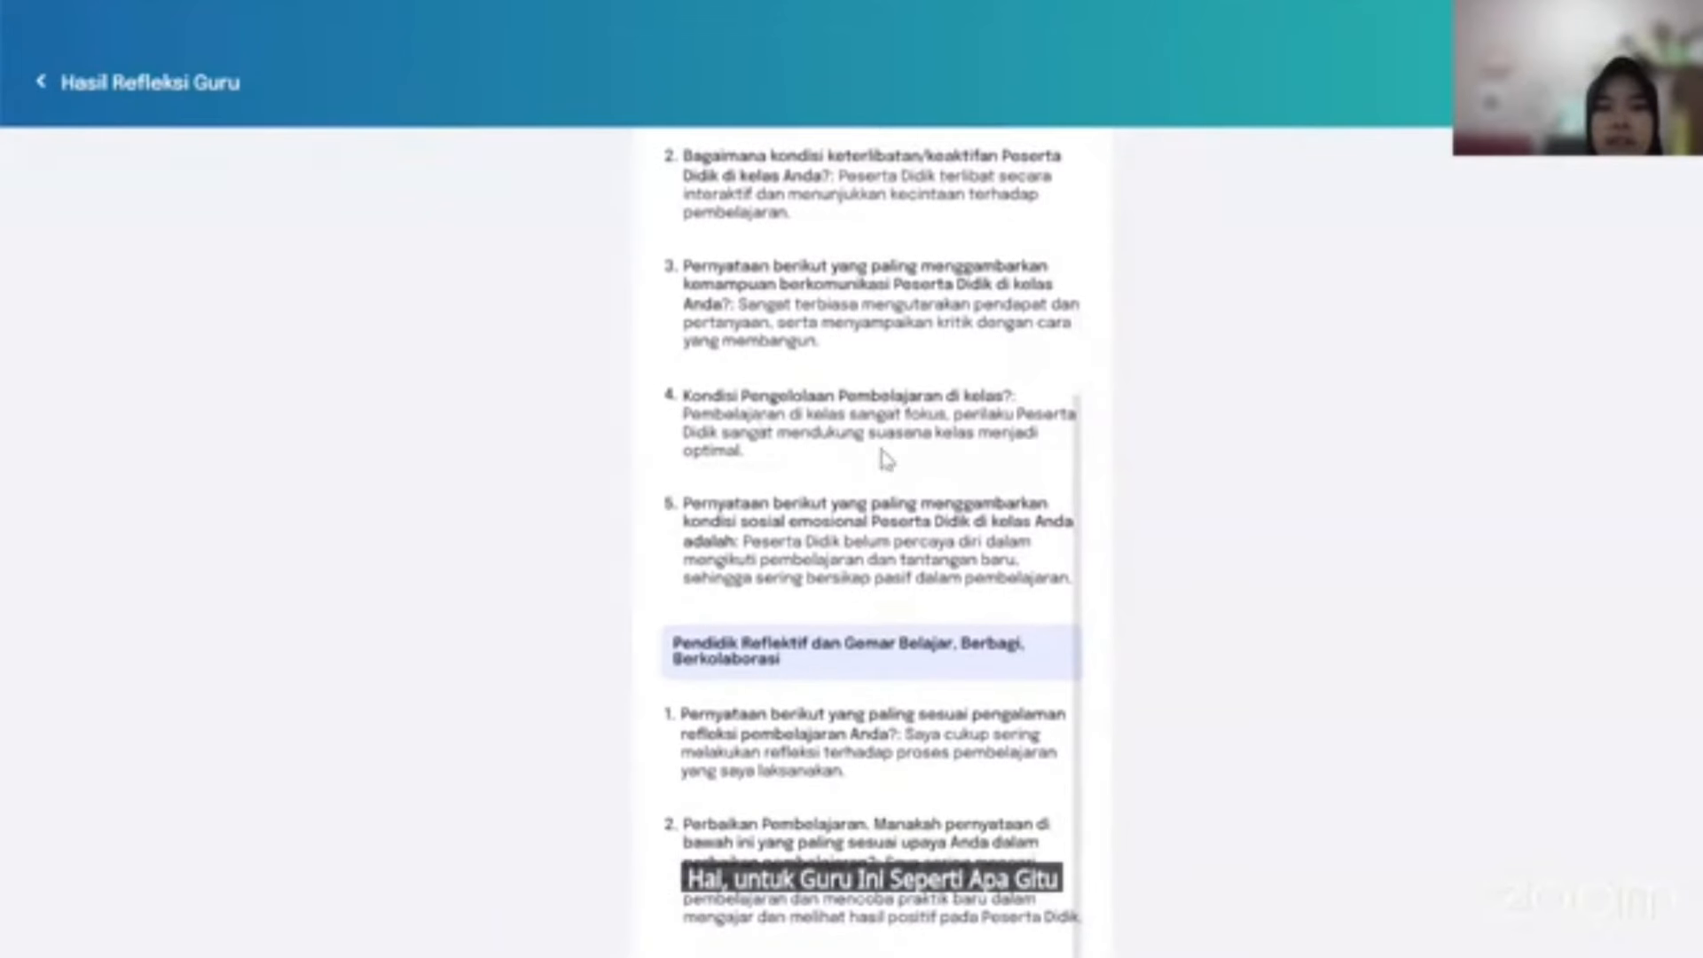
{"action": "scroll", "coordinate": [269, 204], "scroll_direction": "up", "scroll_amount": 6}
{"action": "left_click", "coordinate": [43, 87]}
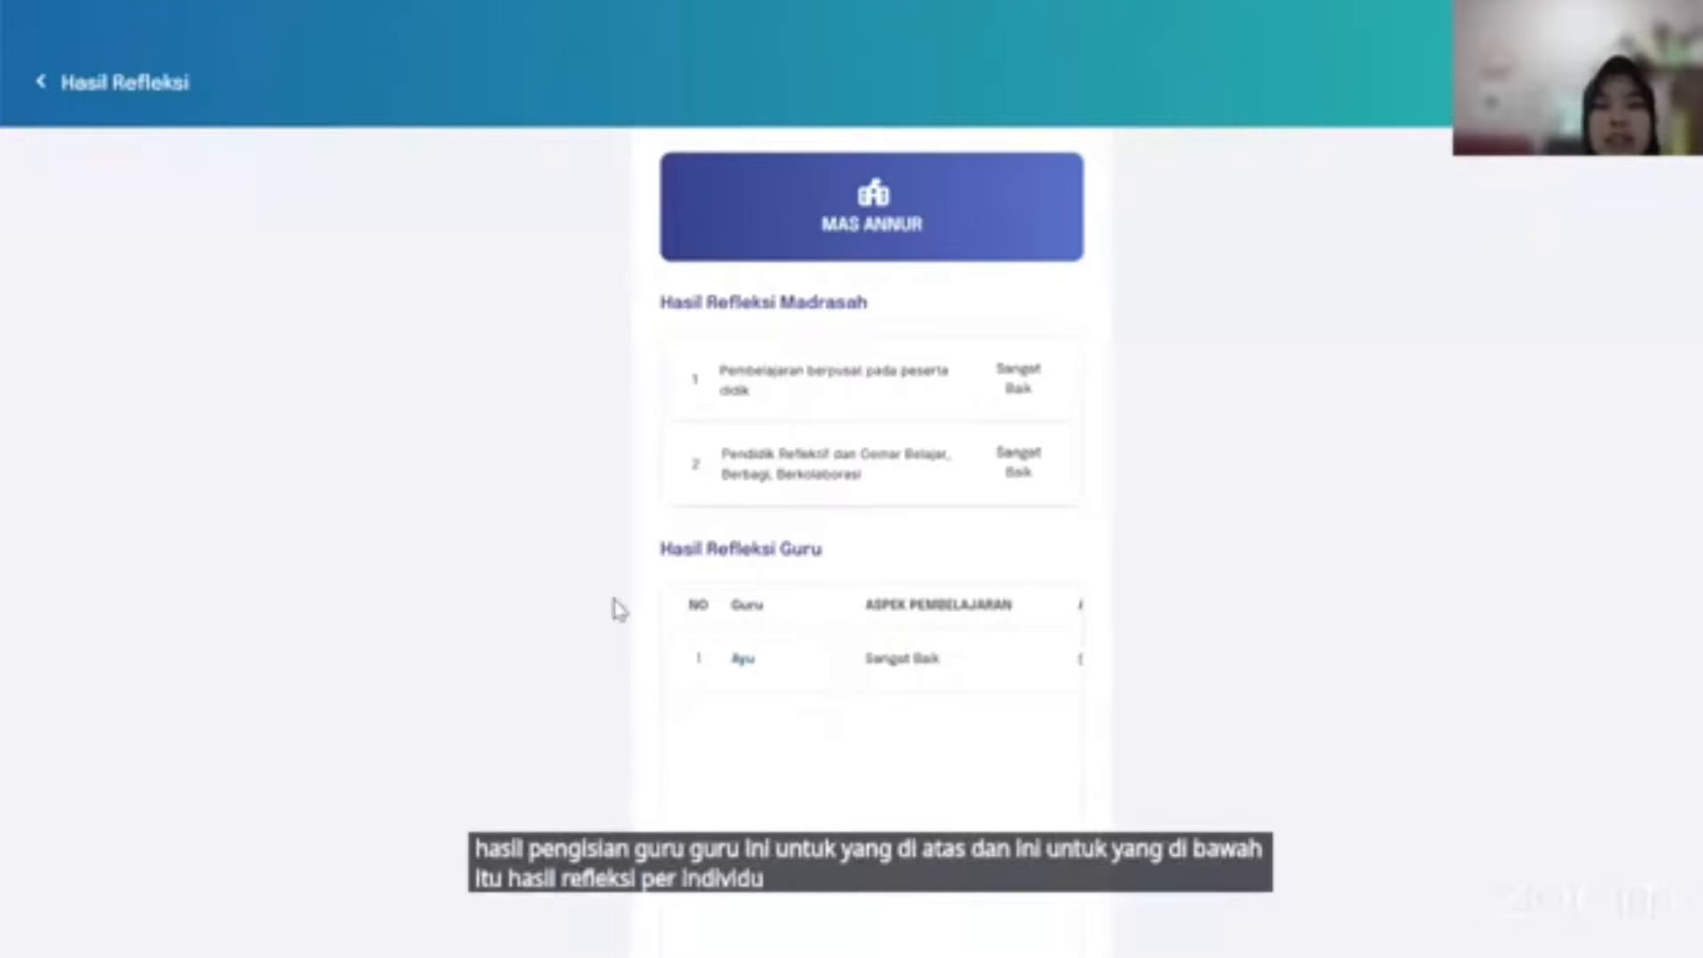
Leave Hasil Refleksi, briefly view the Profil page, and return to the Kepala Madrasah home dashboard.
{"action": "left_click", "coordinate": [41, 87]}
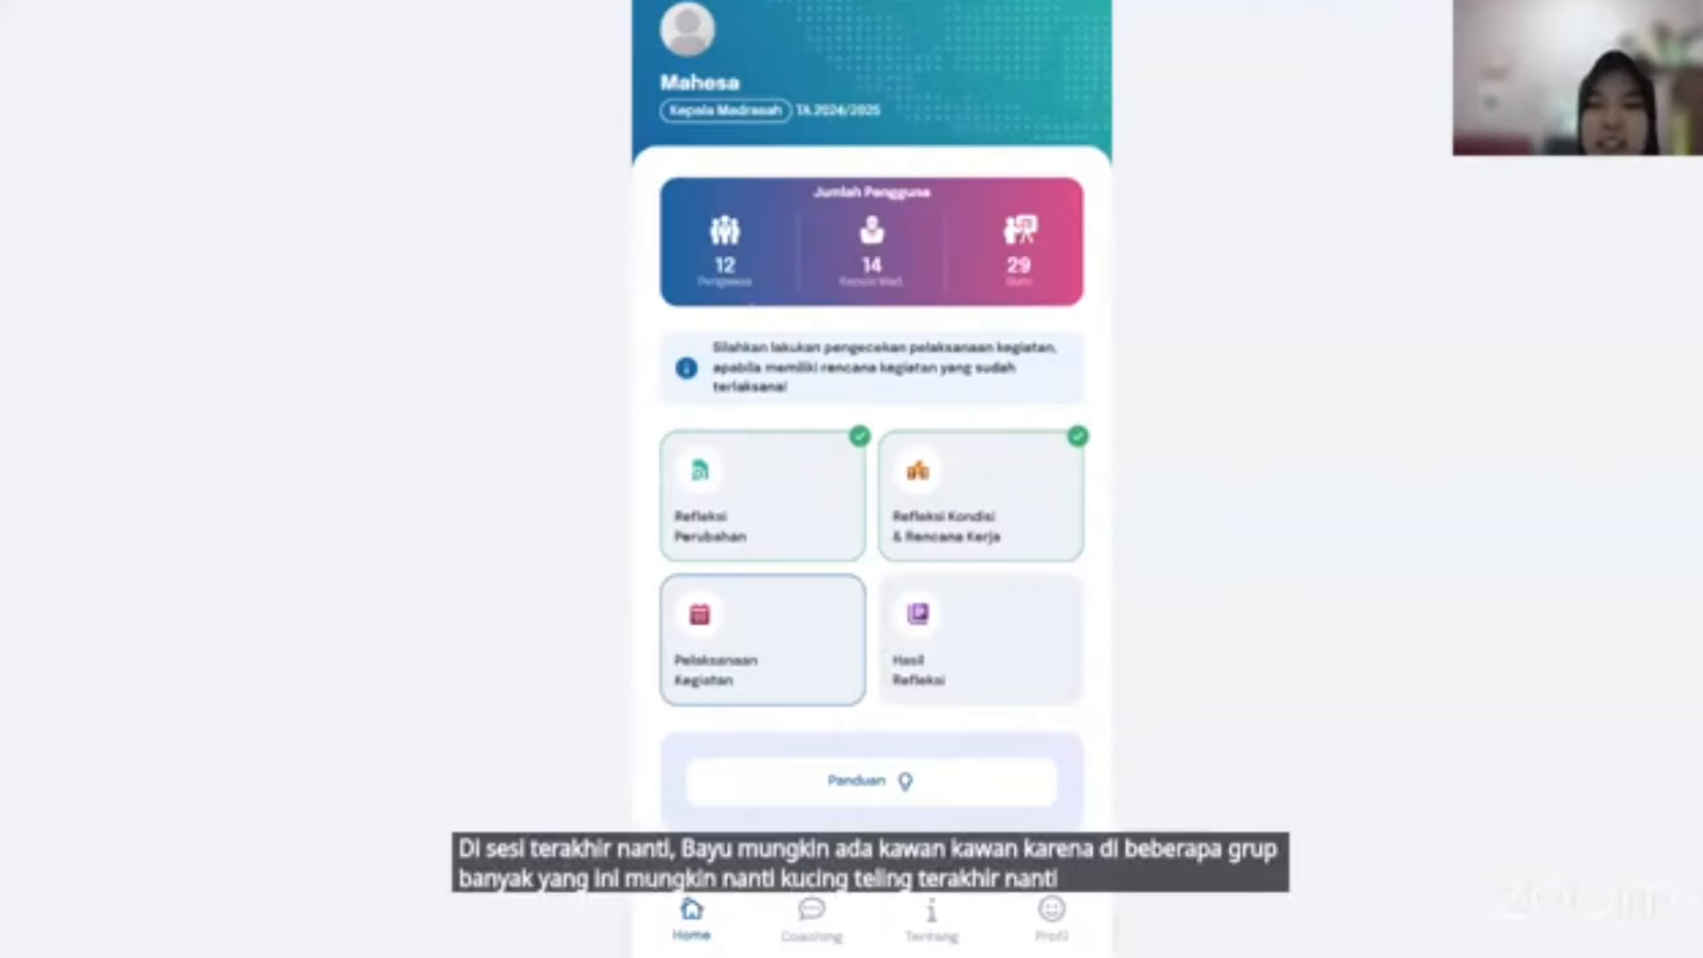
{"action": "left_click", "coordinate": [1068, 927]}
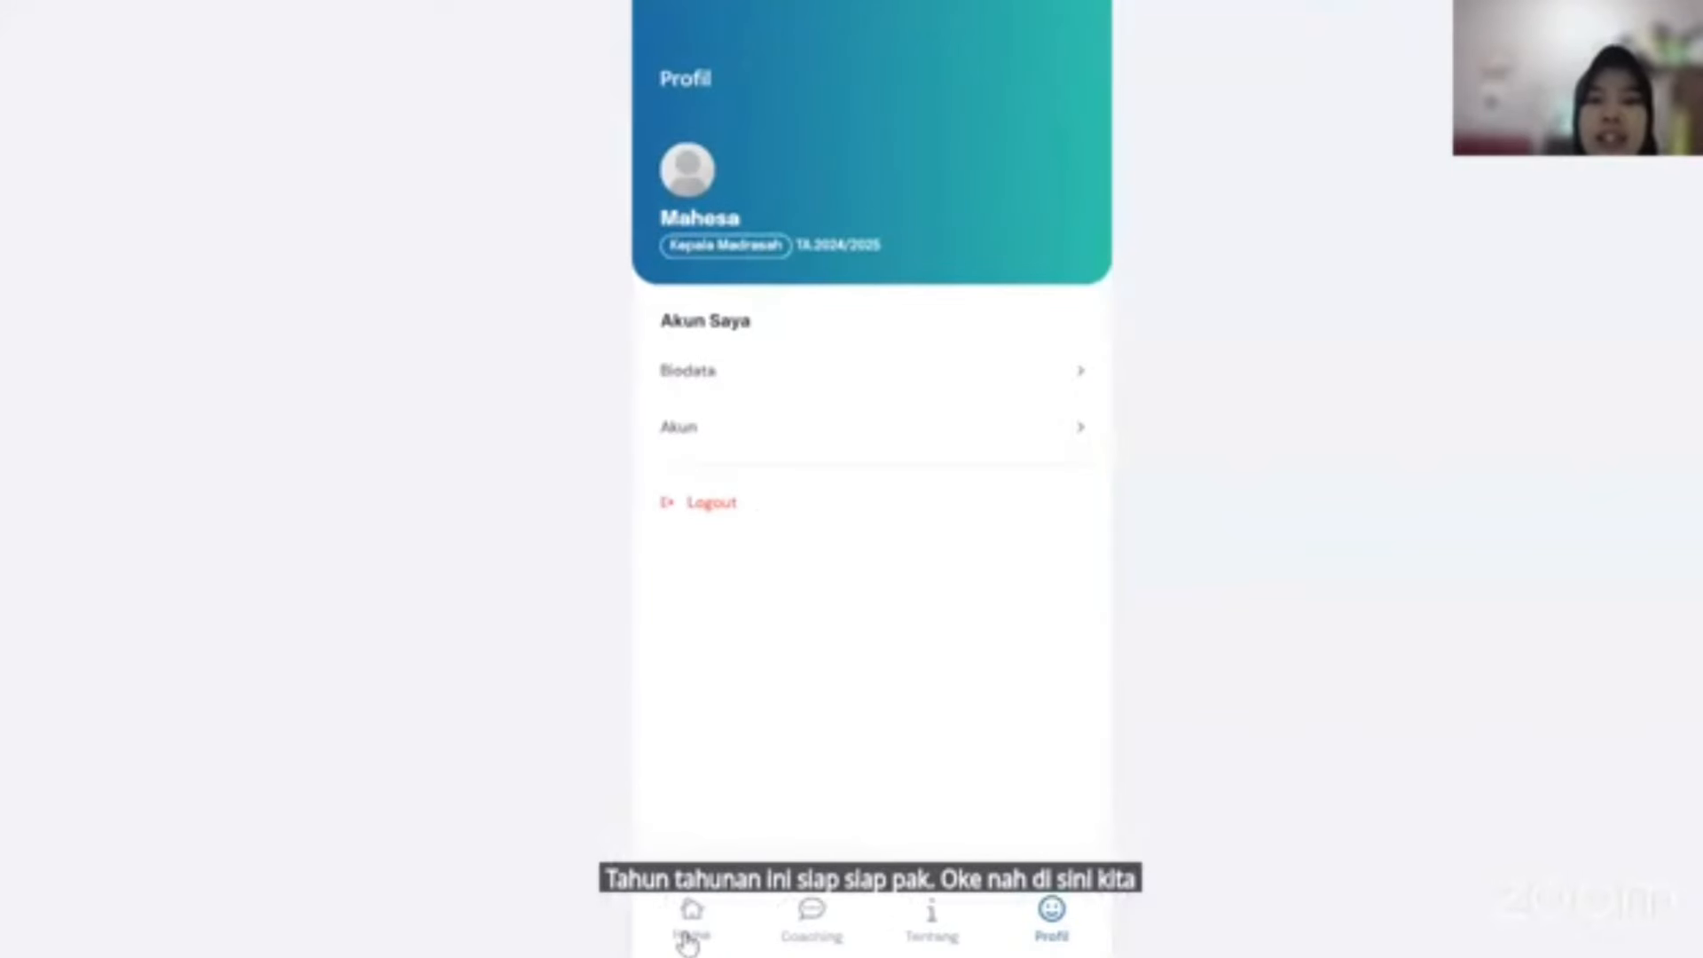
{"action": "left_click", "coordinate": [690, 927]}
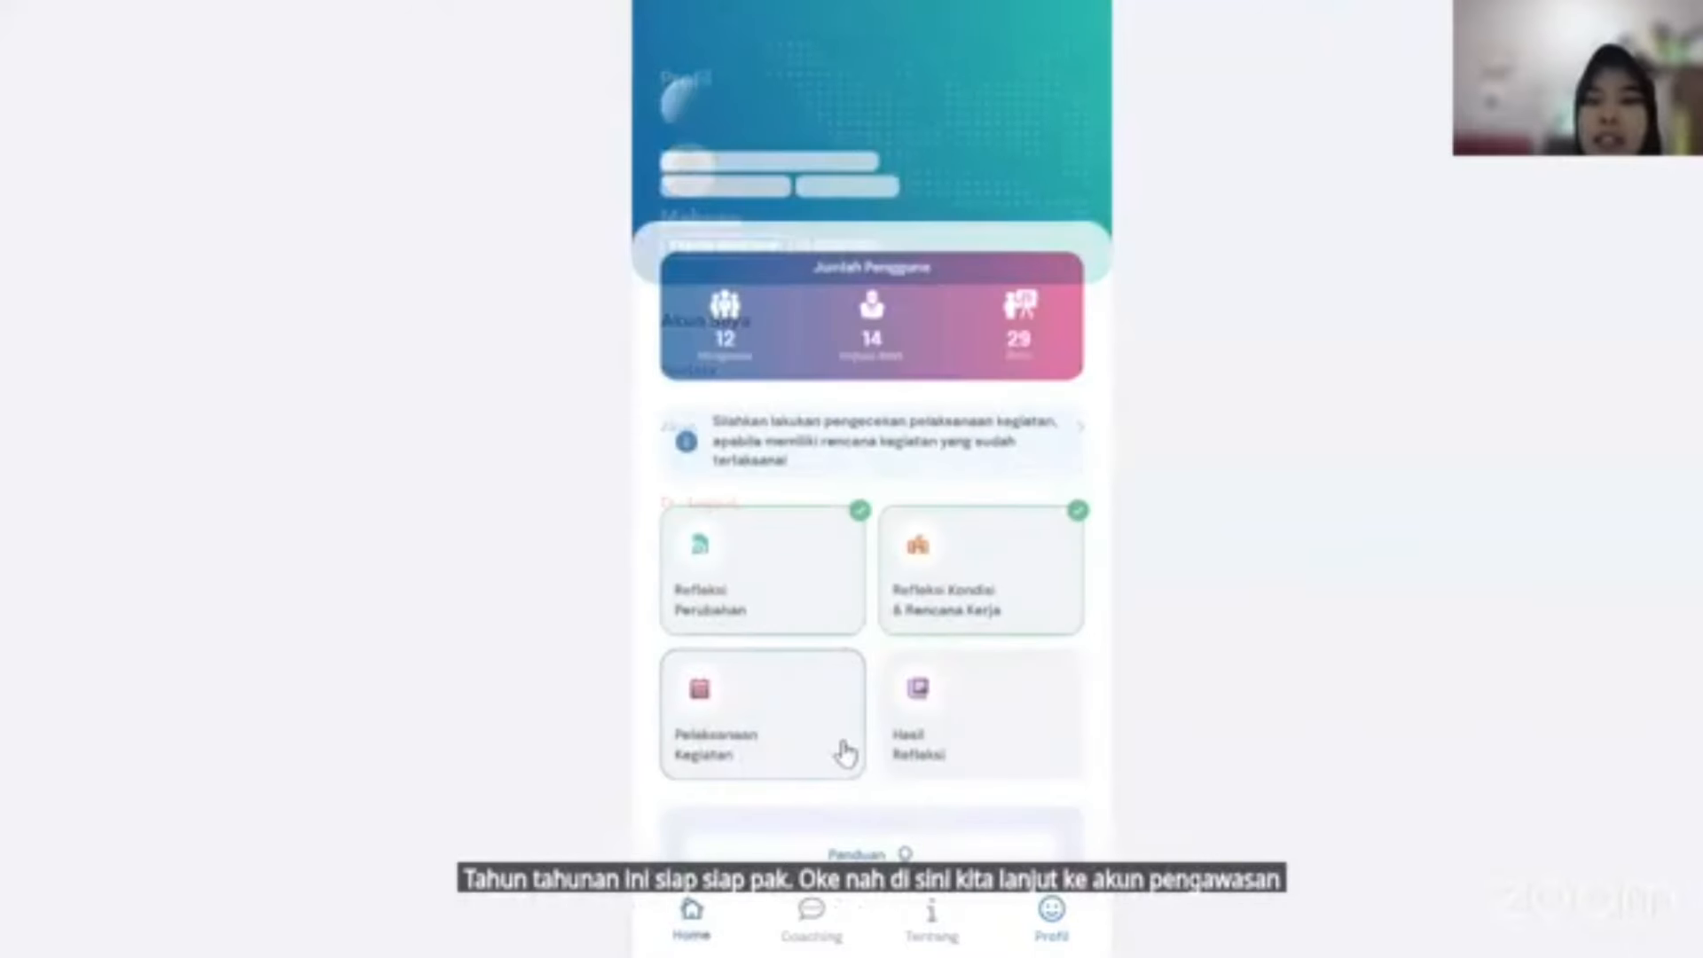